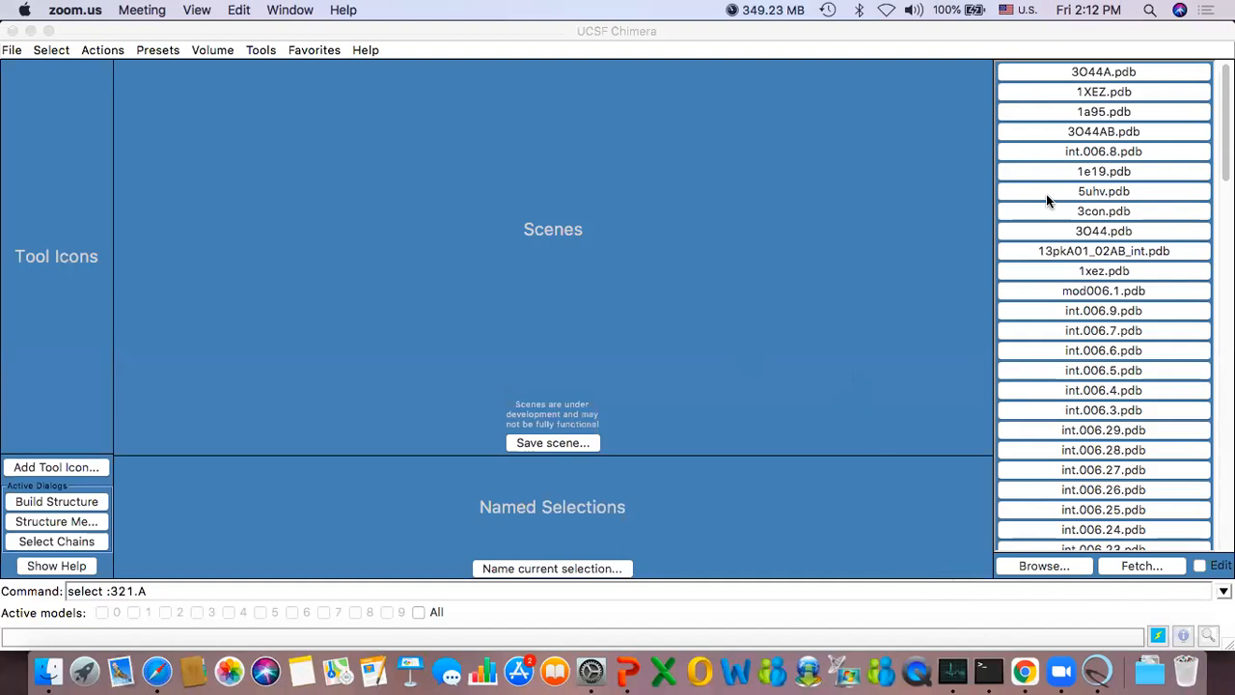
Step: Open the recent structure 3con.pdb and get a close view of the green magnesium ions beside the protein
{"action": "left_click", "coordinate": [1103, 211]}
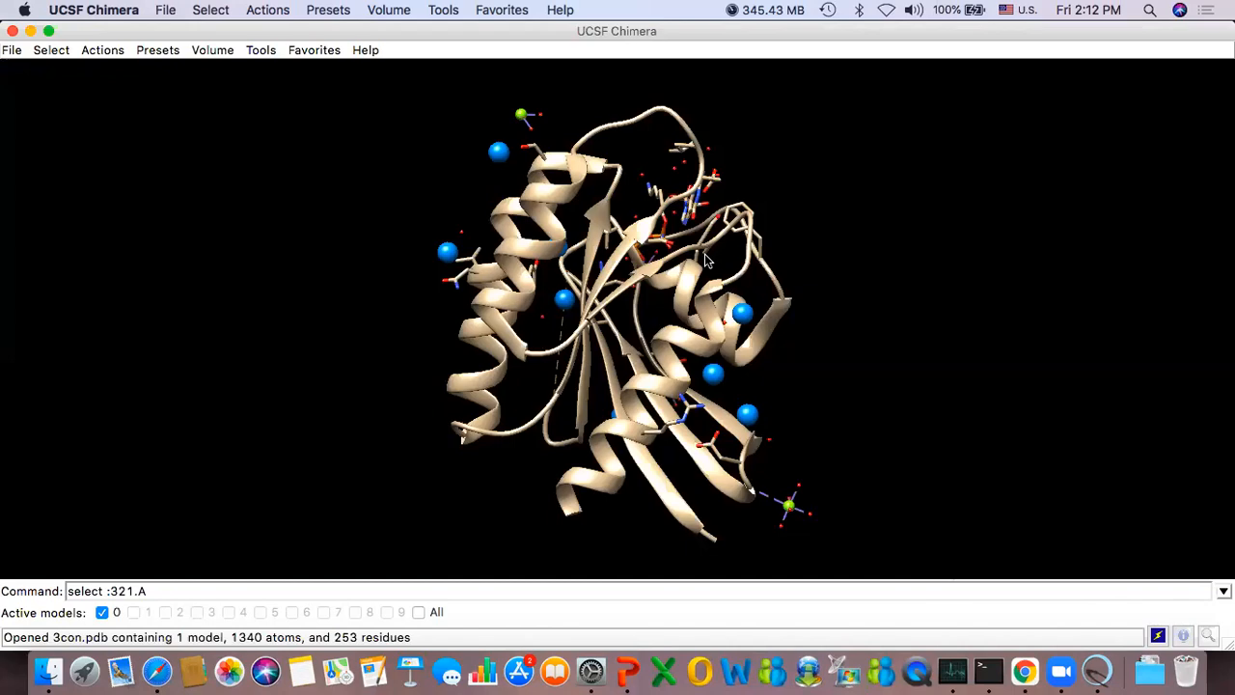
{"action": "left_click_drag", "start_coordinate": [359, 267], "coordinate": [541, 289]}
{"action": "left_click_drag", "start_coordinate": [413, 288], "coordinate": [676, 326]}
{"action": "mouse_move", "coordinate": [450, 309]}
{"action": "left_mouse_down"}
{"action": "mouse_move", "coordinate": [588, 307]}
{"action": "mouse_move", "coordinate": [439, 307]}
{"action": "left_mouse_up"}
{"action": "left_click_drag", "start_coordinate": [627, 282], "coordinate": [536, 241]}
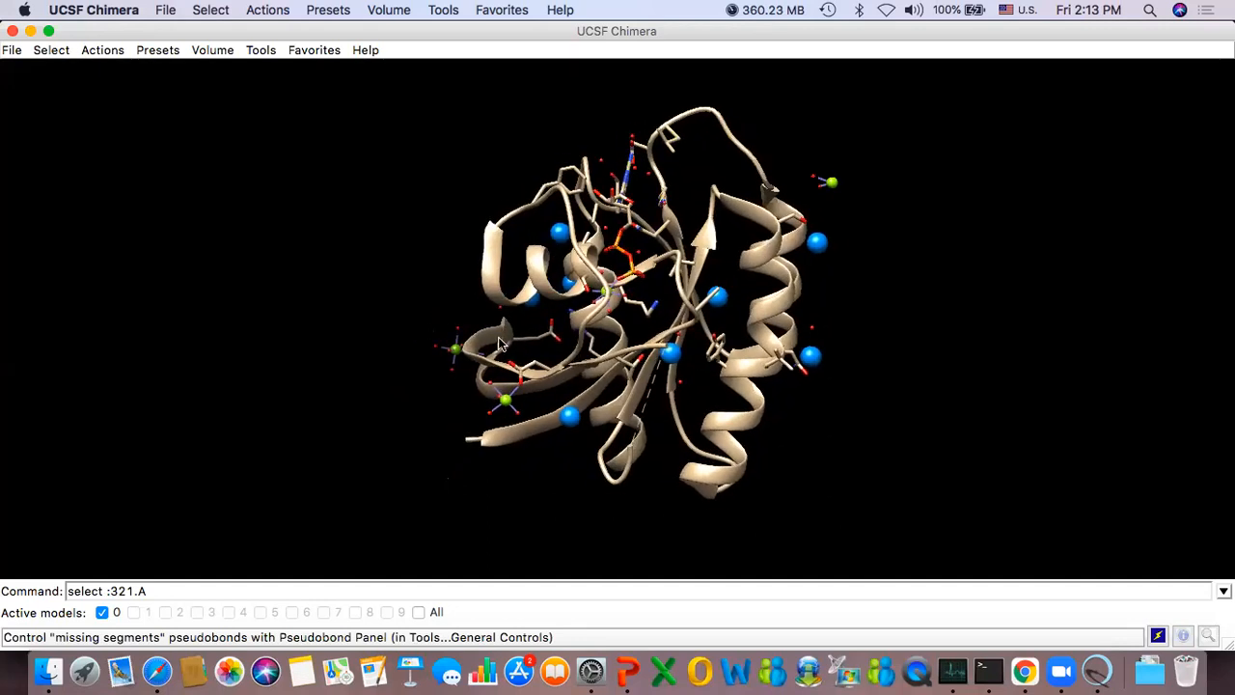
{"action": "left_click_drag", "start_coordinate": [500, 344], "coordinate": [558, 302]}
{"action": "scroll", "coordinate": [557, 302], "scroll_direction": "up", "scroll_amount": 10}
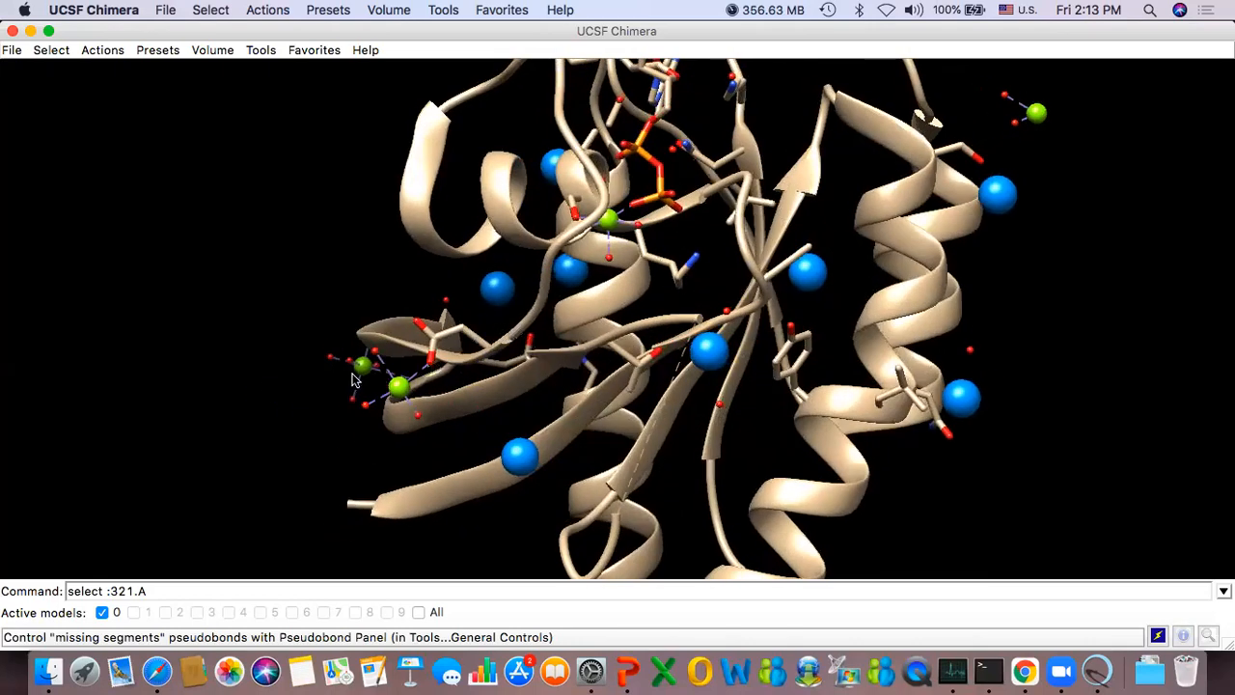
{"action": "mouse_move", "coordinate": [355, 380]}
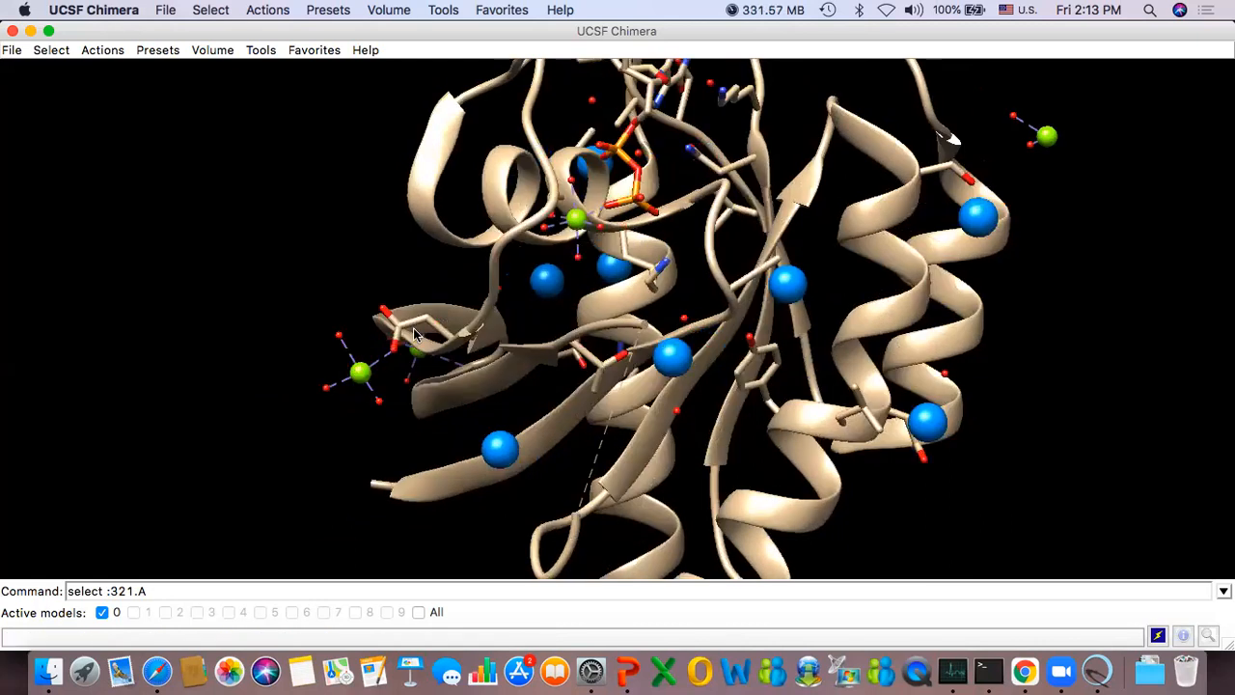
{"action": "mouse_move", "coordinate": [417, 328]}
Step: Measure and label the distance between magnesium ion MG 204.A and the OD1 oxygen of ASP 38.A
{"action": "left_click", "coordinate": [258, 51]}
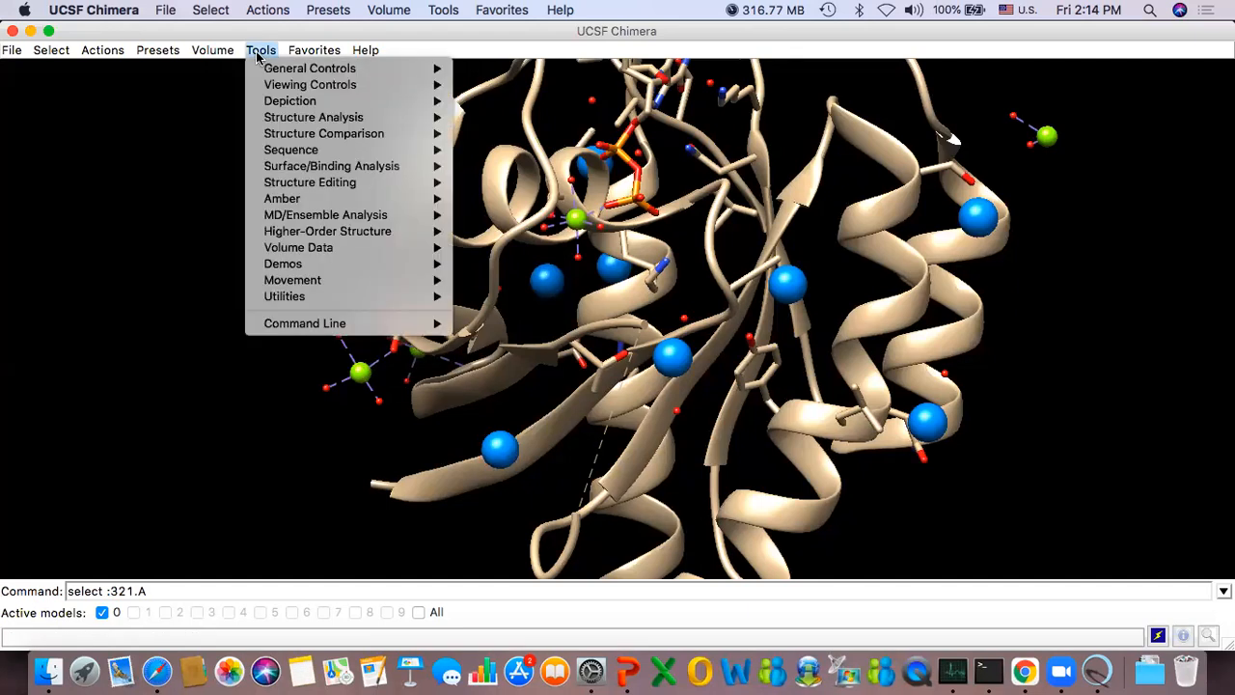
{"action": "mouse_move", "coordinate": [311, 119]}
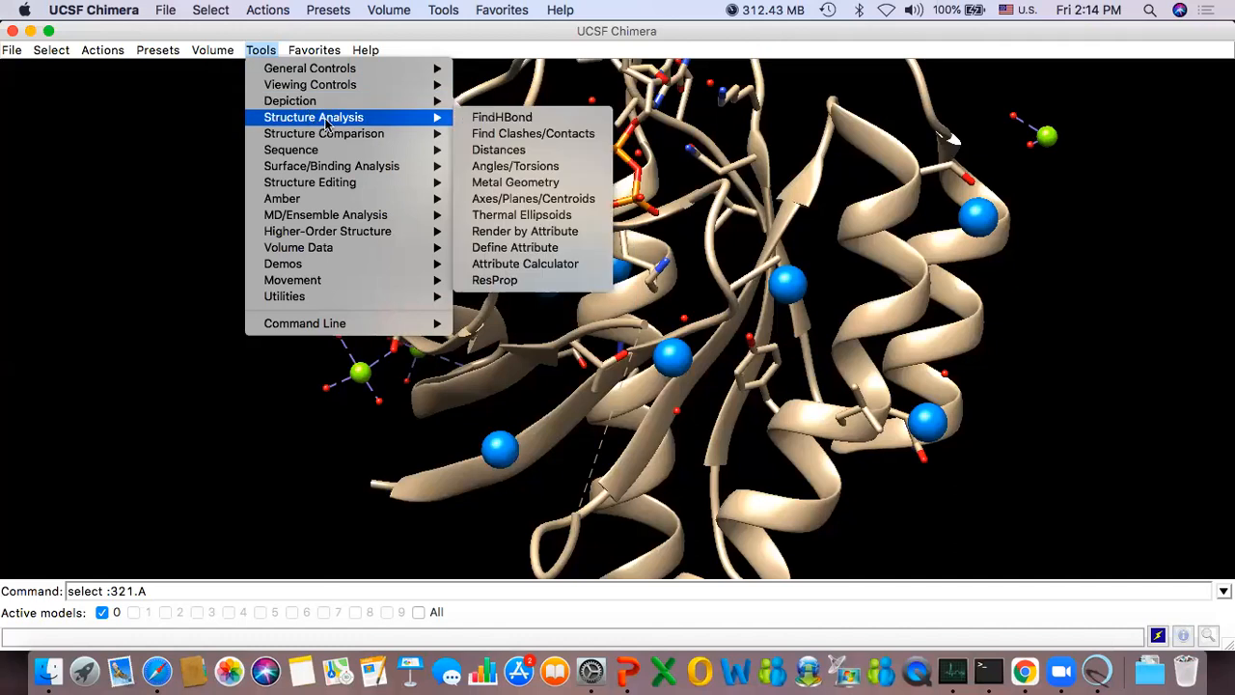
{"action": "left_click", "coordinate": [521, 150]}
{"action": "left_click_drag", "start_coordinate": [407, 158], "coordinate": [1112, 90]}
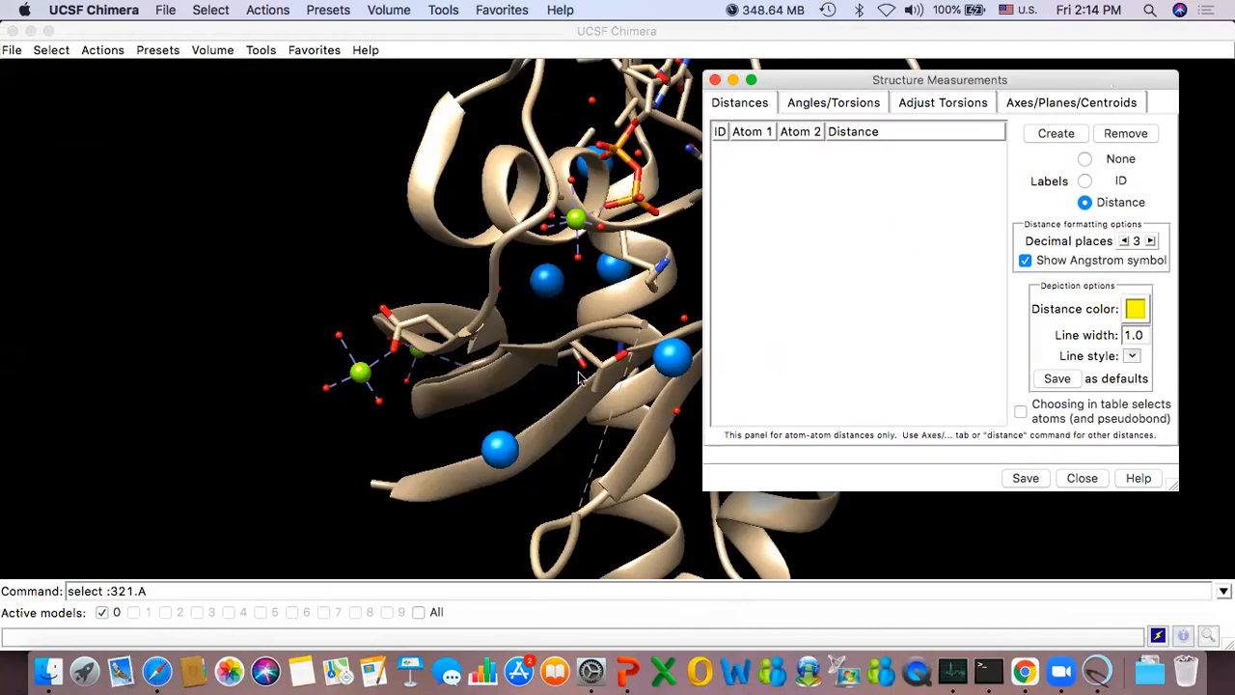
{"action": "left_click", "coordinate": [365, 378]}
{"action": "left_click", "coordinate": [365, 378], "text": "ctrl"}
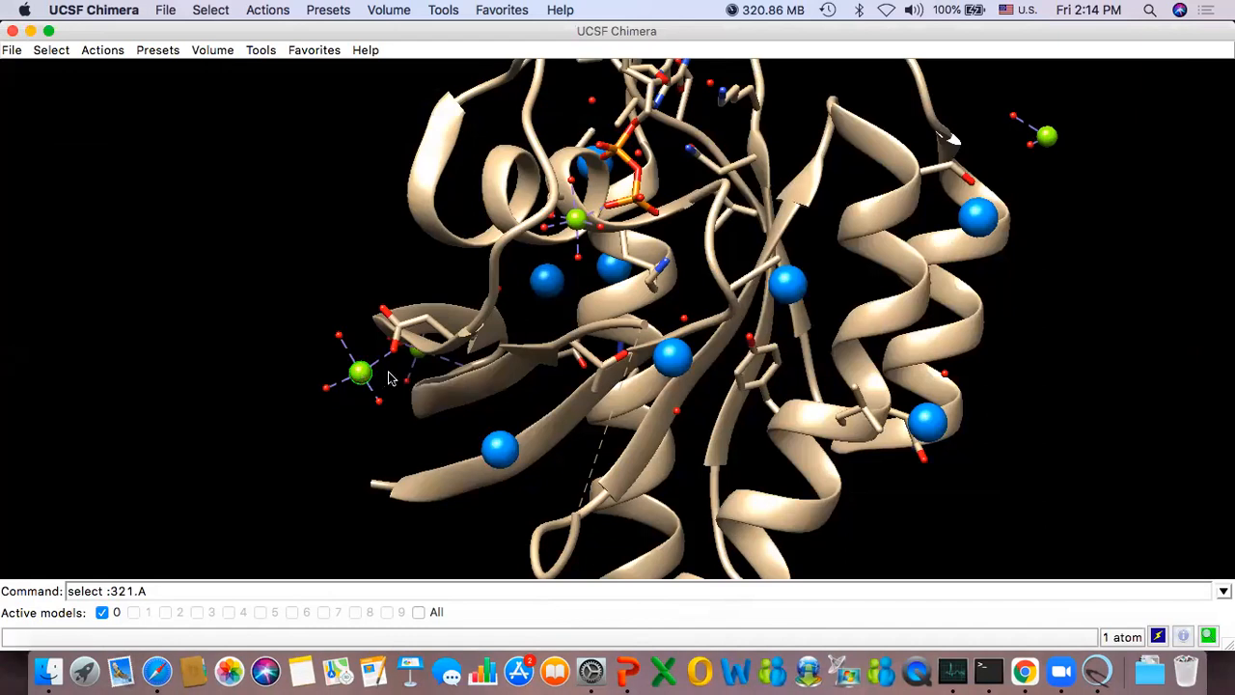
{"action": "double_click", "coordinate": [395, 349], "text": "ctrl+shift"}
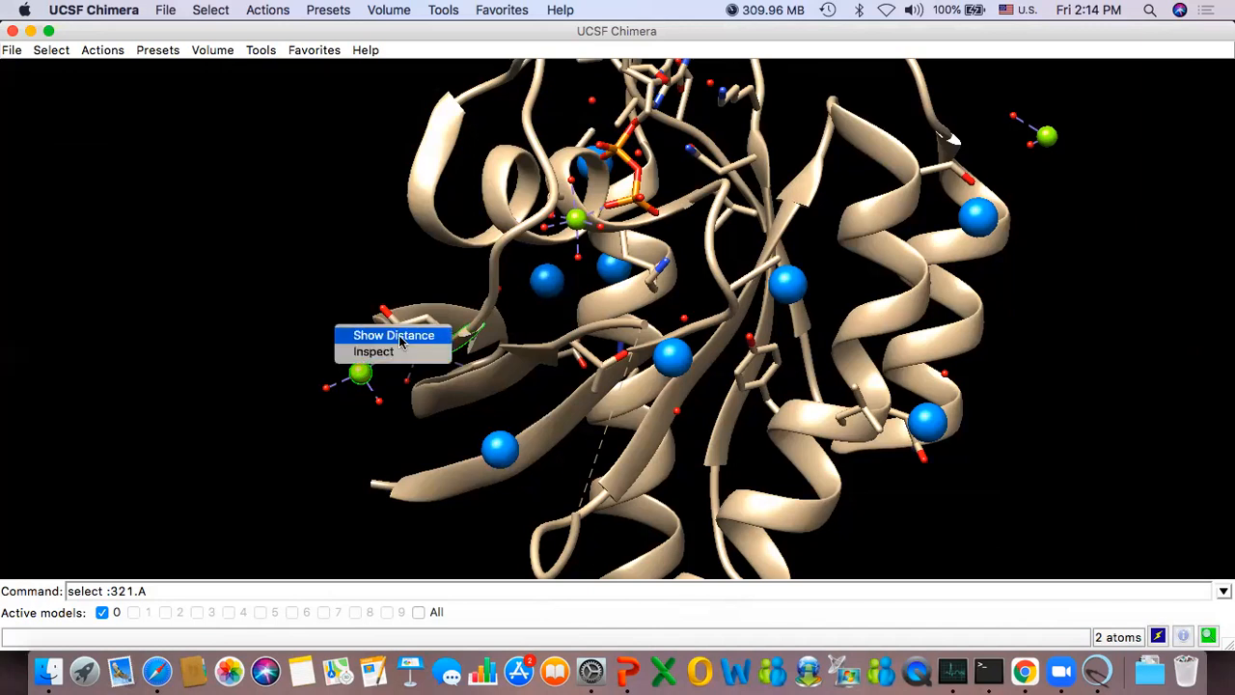
{"action": "left_click", "coordinate": [395, 336]}
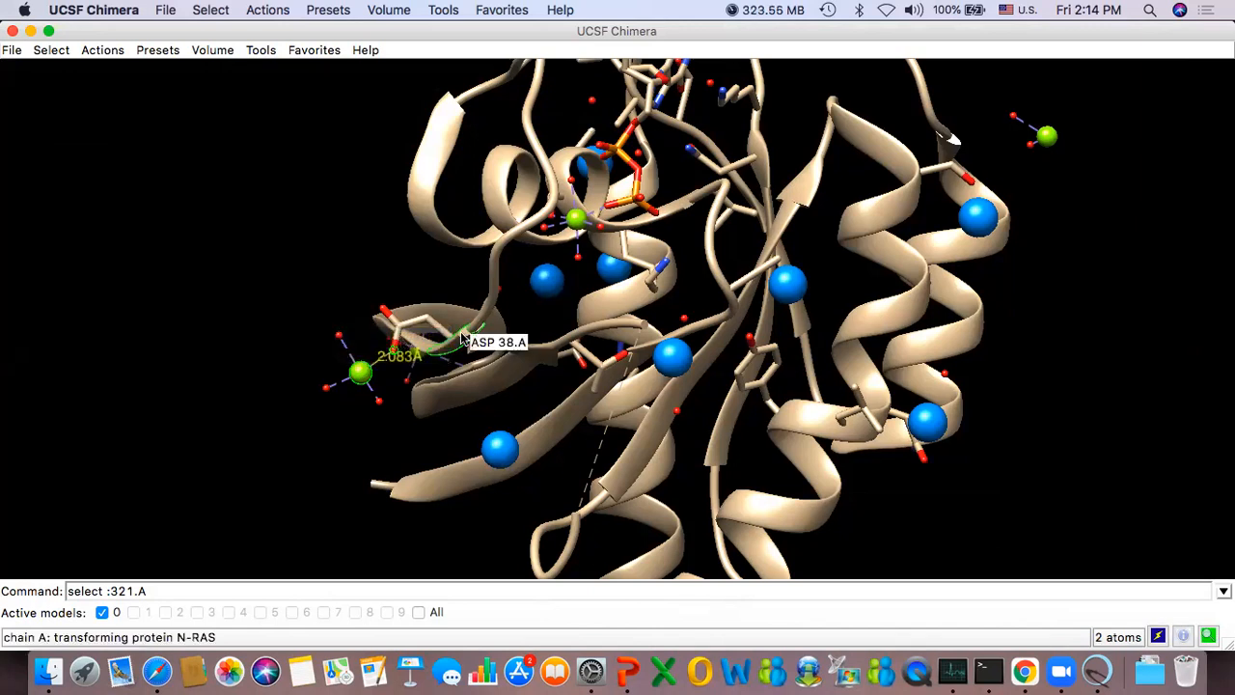
Step: Try to create a distance again for the selected magnesium and ASP 38 oxygen in the structure measurements
{"action": "left_click", "coordinate": [260, 50]}
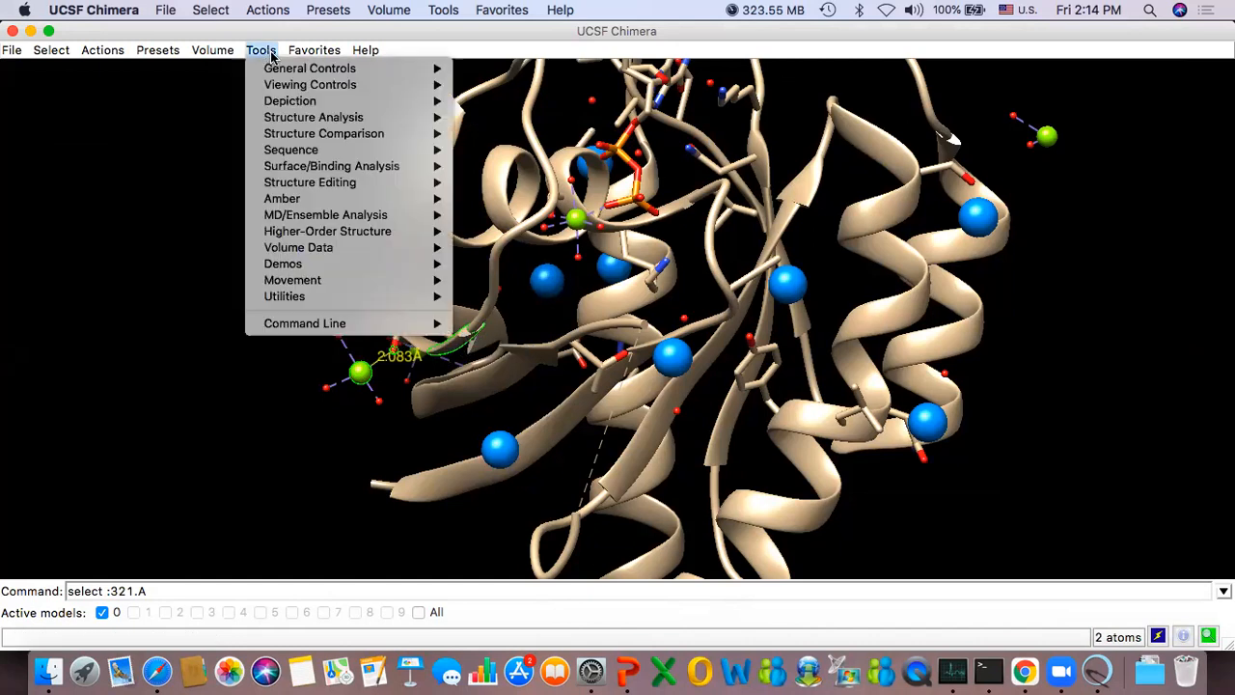
{"action": "mouse_move", "coordinate": [330, 122]}
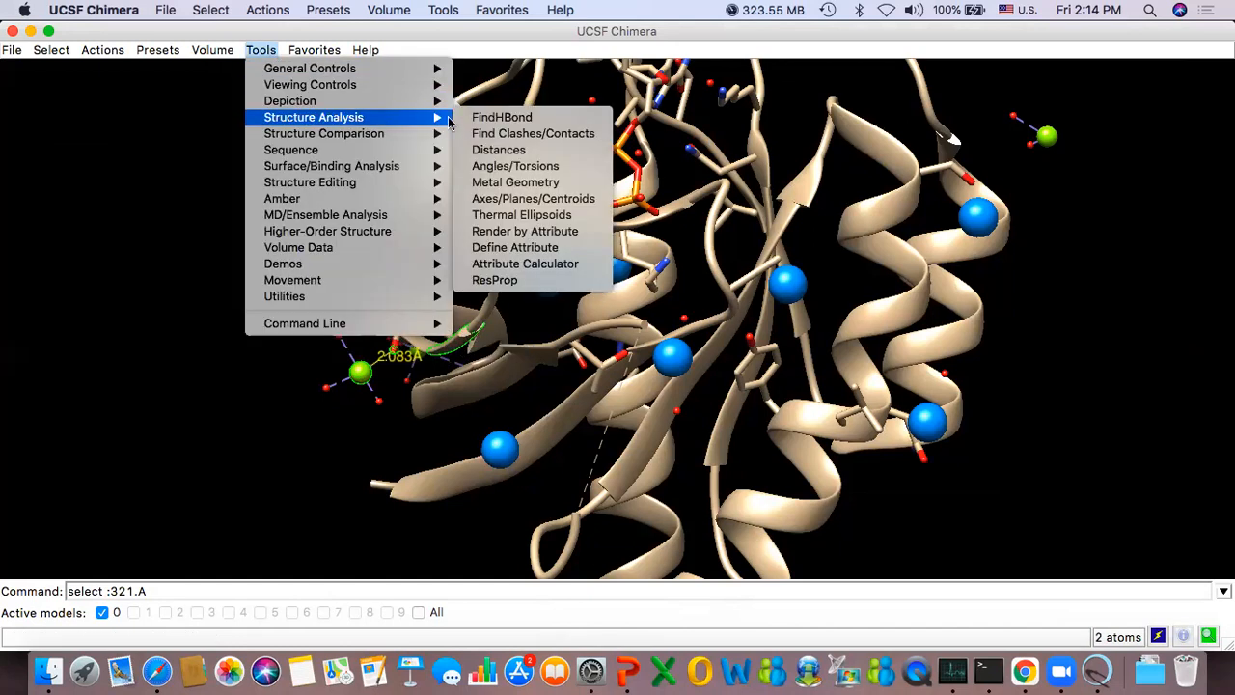
{"action": "left_click", "coordinate": [532, 152]}
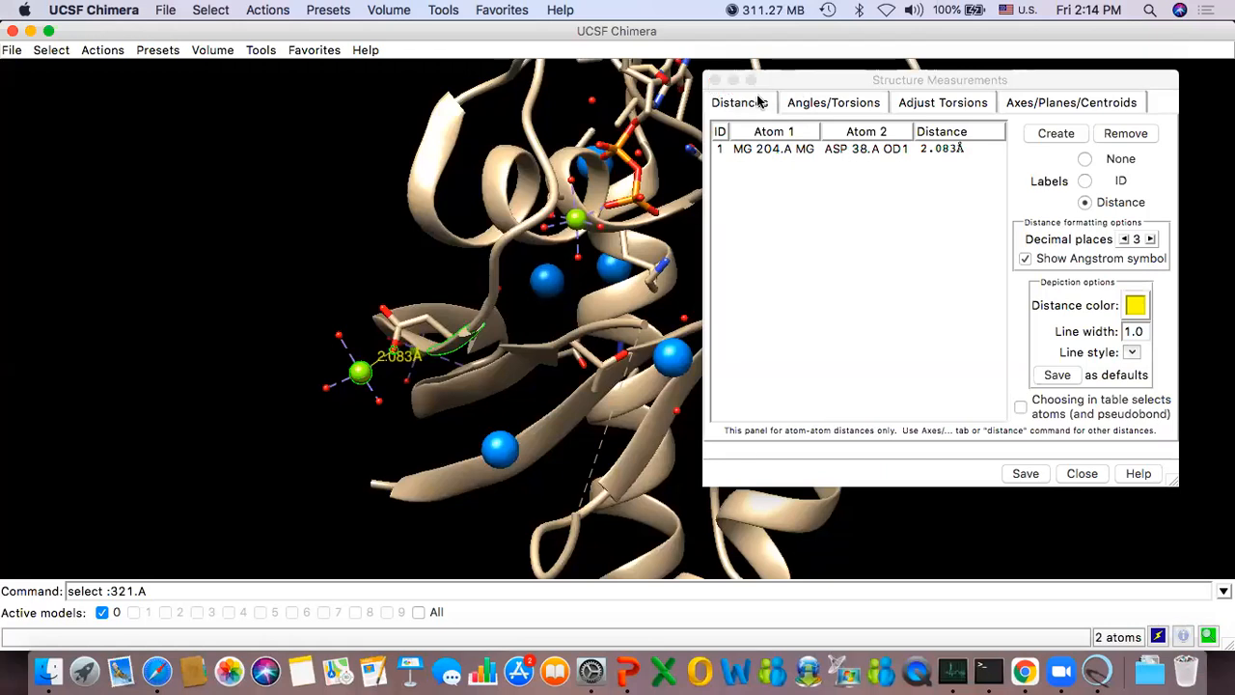
{"action": "double_click", "coordinate": [1052, 138]}
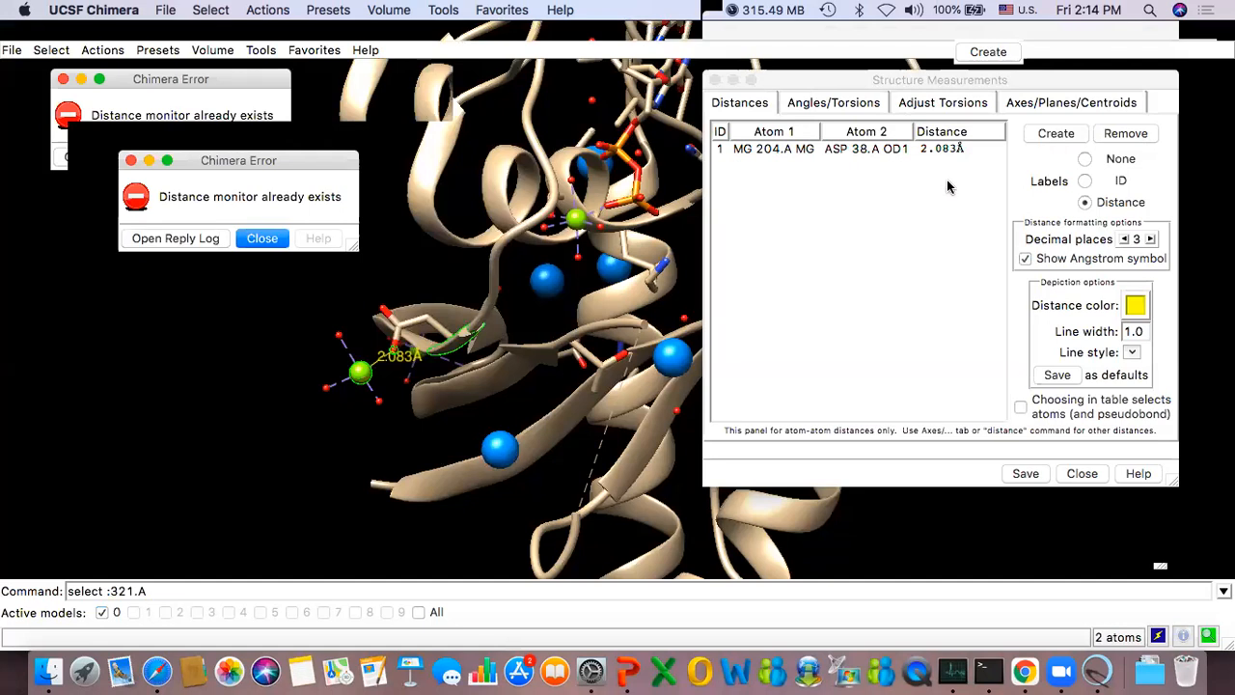
{"action": "left_click", "coordinate": [261, 240]}
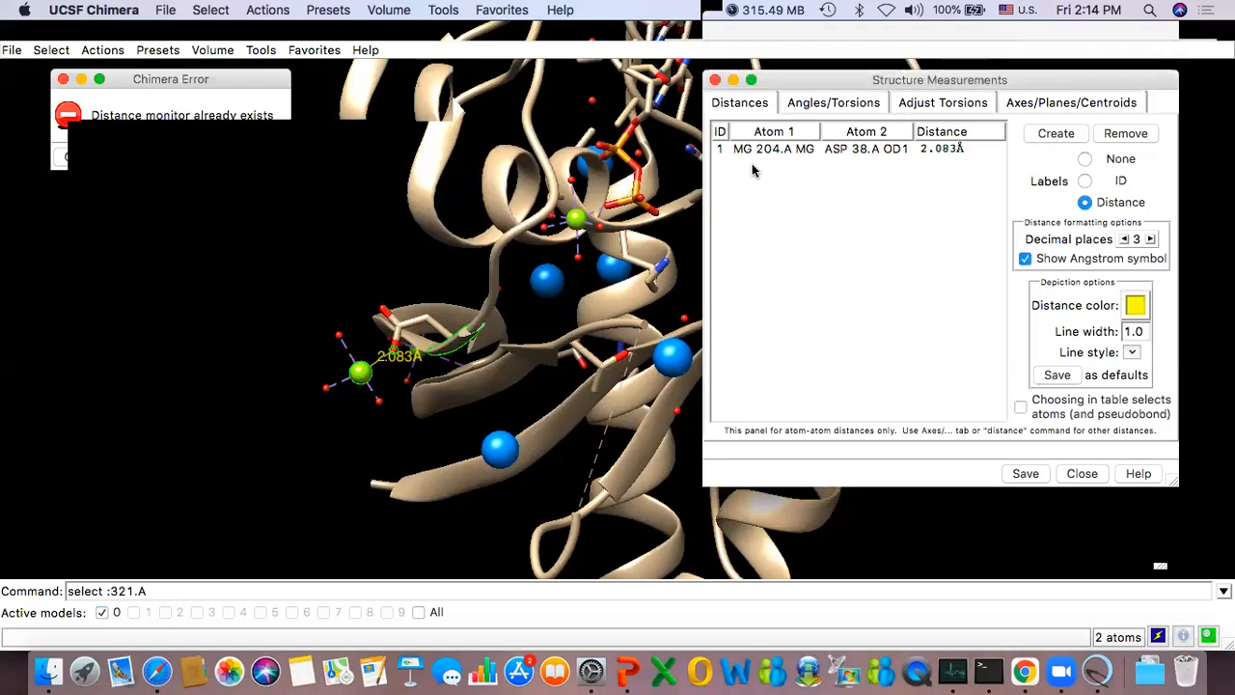
{"action": "left_click", "coordinate": [715, 80]}
Step: Examine the whole protein from several angles, looking at the magnesium ions and the blue unknown atoms
{"action": "scroll", "coordinate": [539, 349], "scroll_direction": "up", "scroll_amount": 5}
{"action": "left_click_drag", "start_coordinate": [537, 341], "coordinate": [419, 312]}
{"action": "scroll", "coordinate": [454, 325], "scroll_direction": "up", "scroll_amount": 2}
{"action": "scroll", "coordinate": [455, 324], "scroll_direction": "down", "scroll_amount": 5}
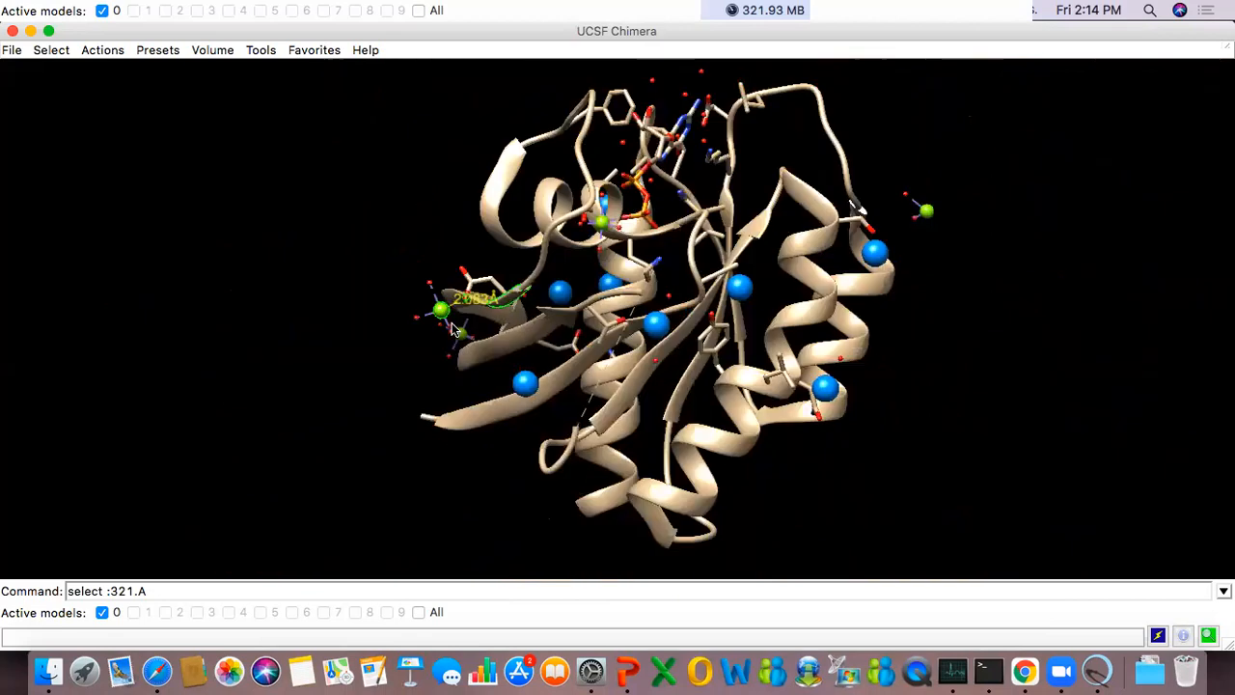
{"action": "left_click_drag", "start_coordinate": [615, 294], "coordinate": [572, 252]}
{"action": "left_click_drag", "start_coordinate": [528, 325], "coordinate": [545, 361]}
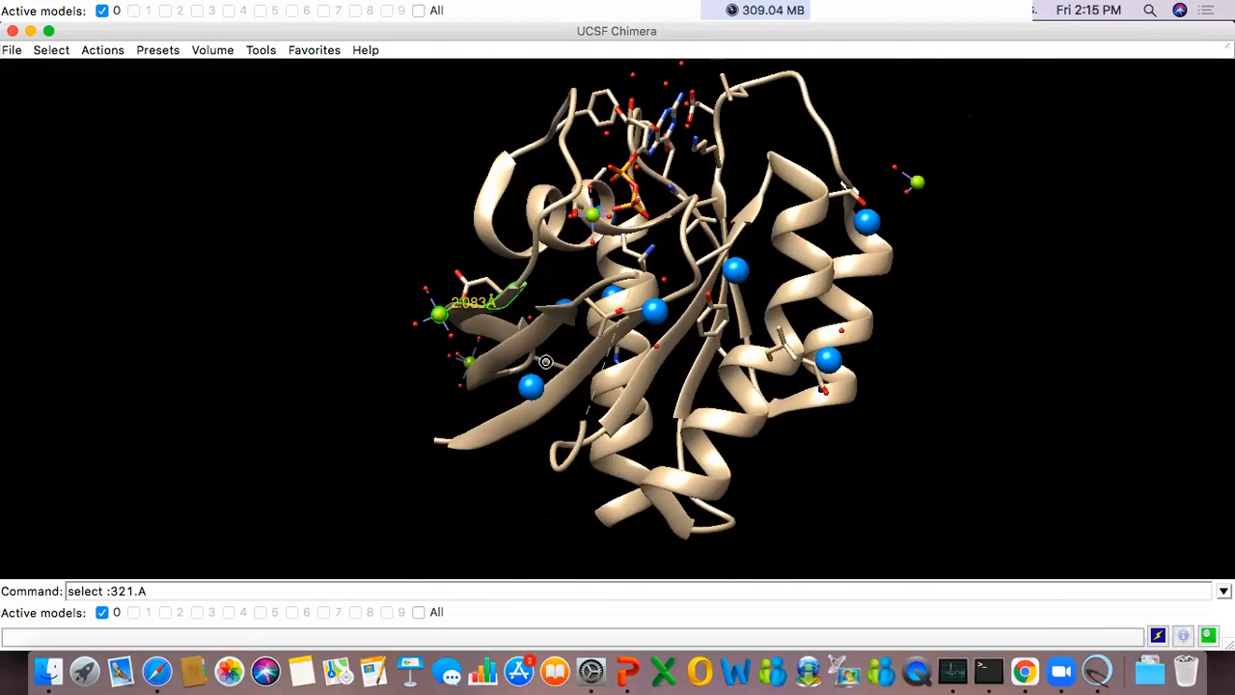
{"action": "middle_click_drag", "start_coordinate": [647, 313], "coordinate": [600, 318]}
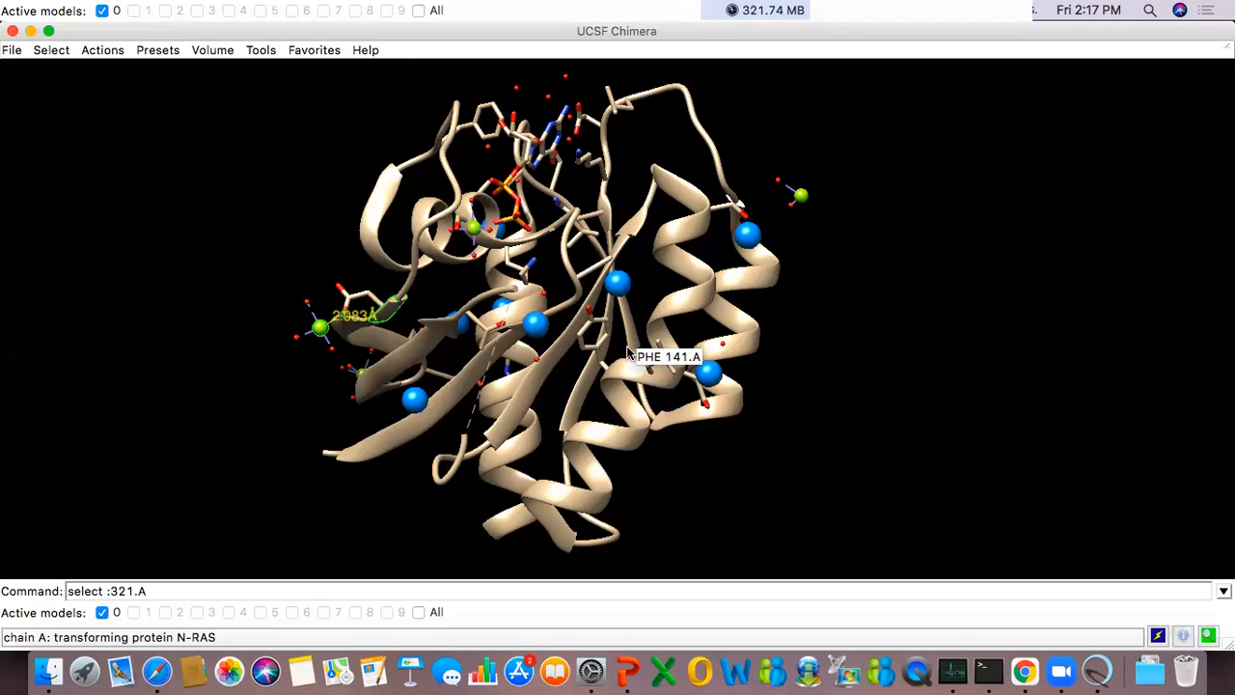
{"action": "left_click_drag", "start_coordinate": [514, 301], "coordinate": [524, 348]}
{"action": "scroll", "coordinate": [557, 295], "scroll_direction": "up", "scroll_amount": 3}
{"action": "left_click_drag", "start_coordinate": [515, 270], "coordinate": [541, 340]}
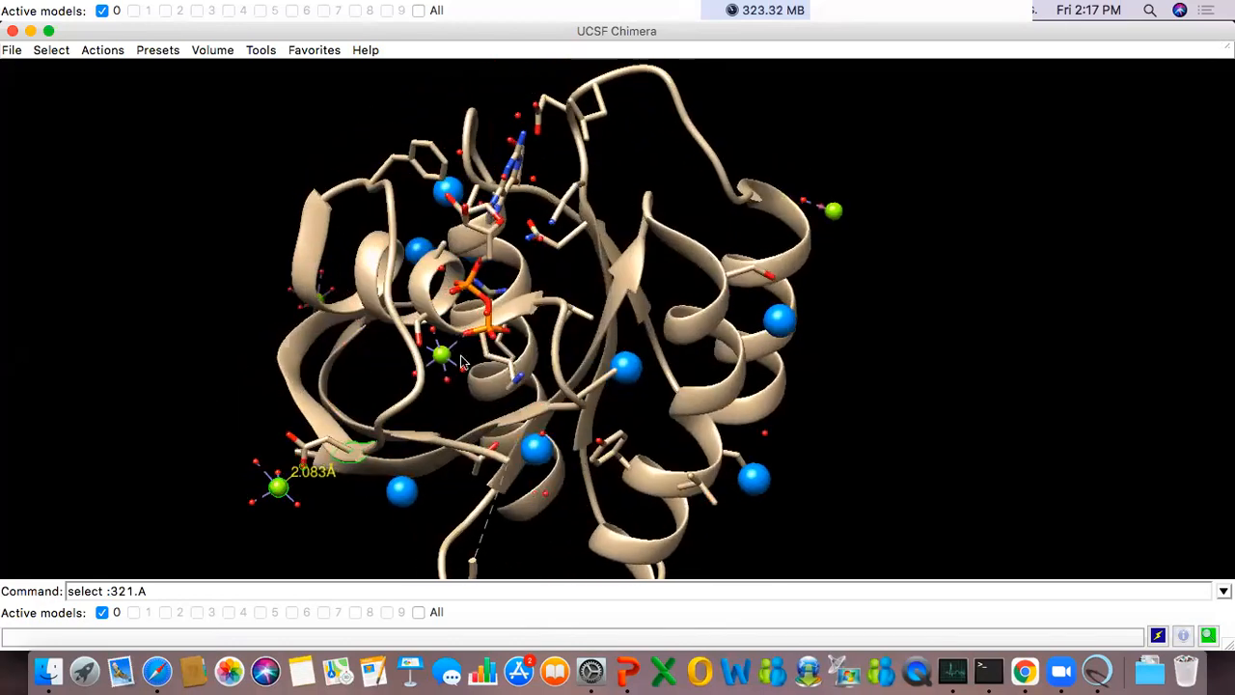
{"action": "mouse_move", "coordinate": [545, 249]}
{"action": "left_mouse_down"}
{"action": "mouse_move", "coordinate": [541, 276]}
{"action": "mouse_move", "coordinate": [508, 242]}
{"action": "mouse_move", "coordinate": [547, 265]}
{"action": "mouse_move", "coordinate": [562, 251]}
{"action": "left_mouse_up"}
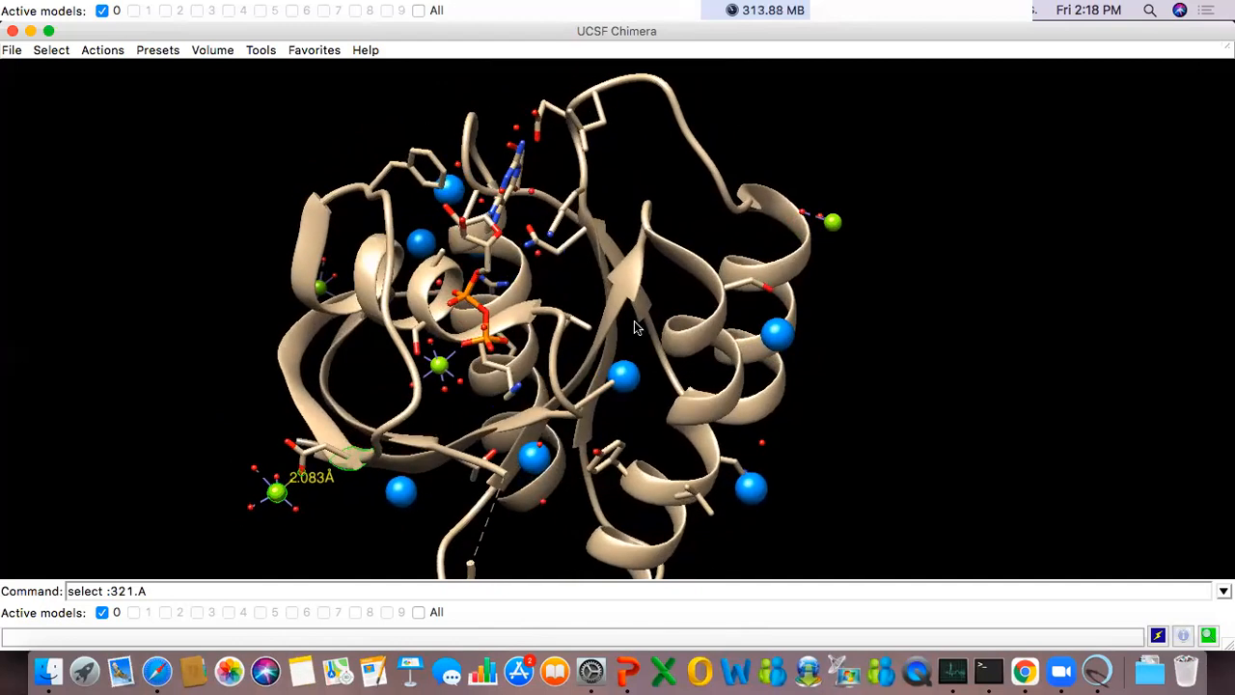
{"action": "left_click_drag", "start_coordinate": [662, 413], "coordinate": [556, 289]}
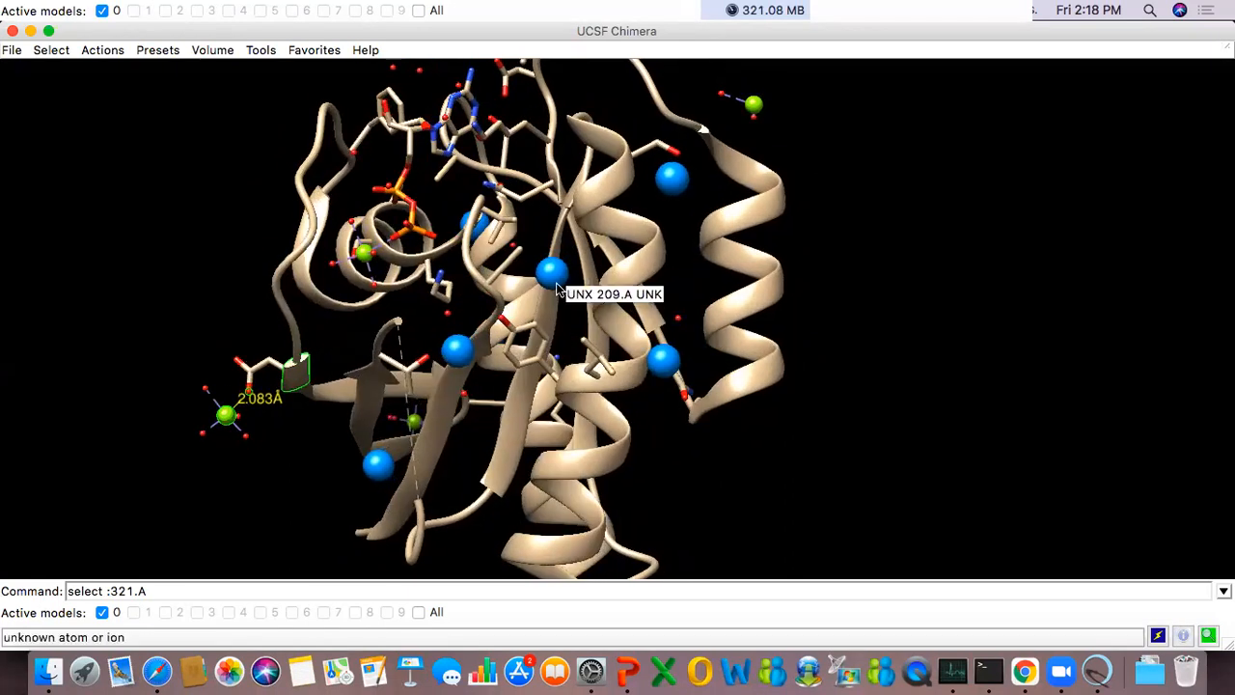
{"action": "left_click_drag", "start_coordinate": [476, 365], "coordinate": [490, 357]}
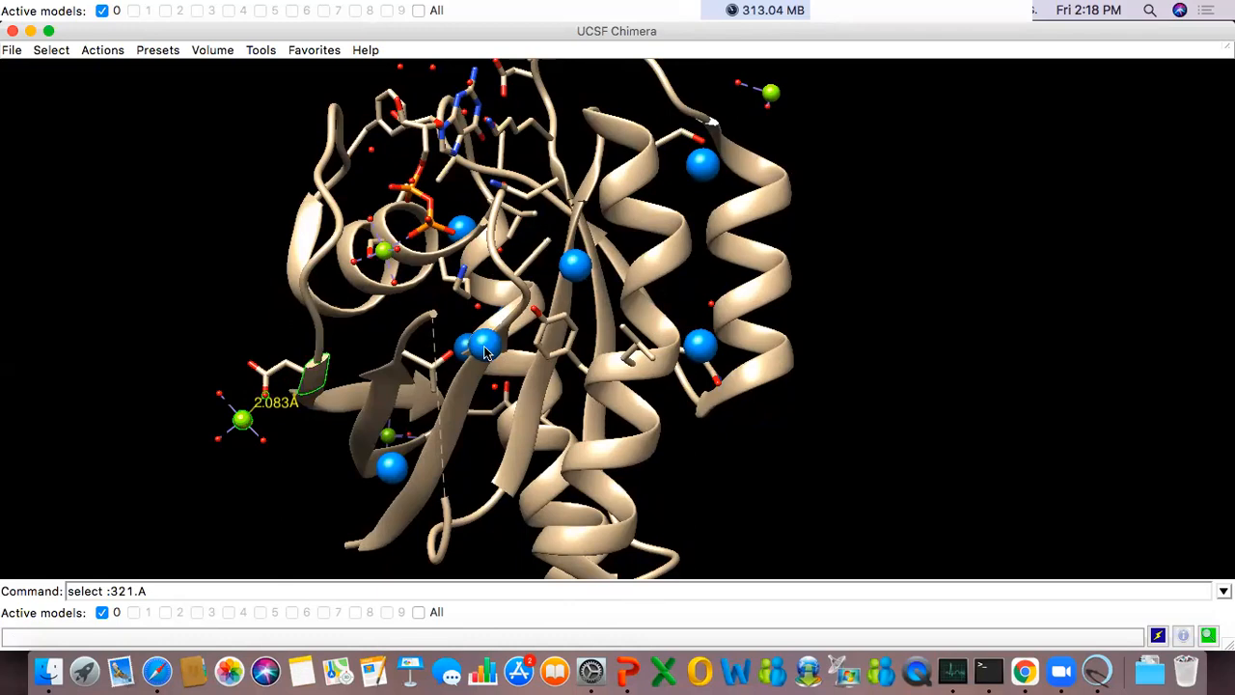
{"action": "scroll", "coordinate": [537, 359], "scroll_direction": "down", "scroll_amount": 5}
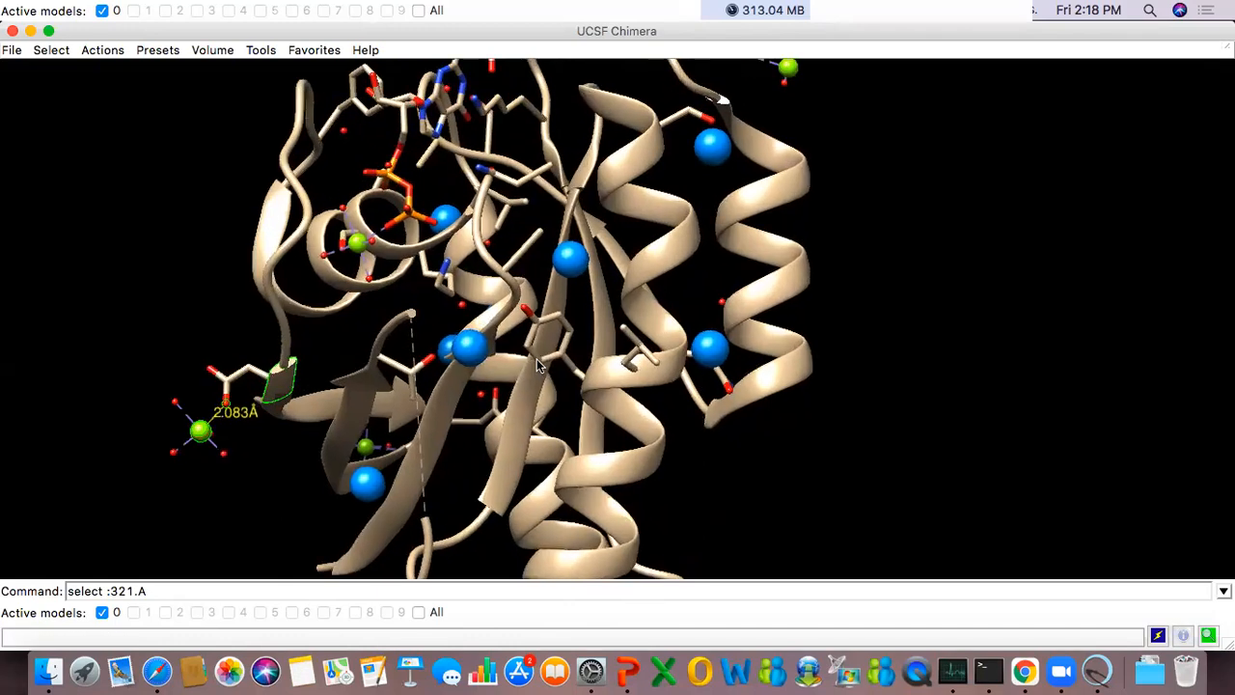
{"action": "left_click_drag", "start_coordinate": [537, 358], "coordinate": [534, 310]}
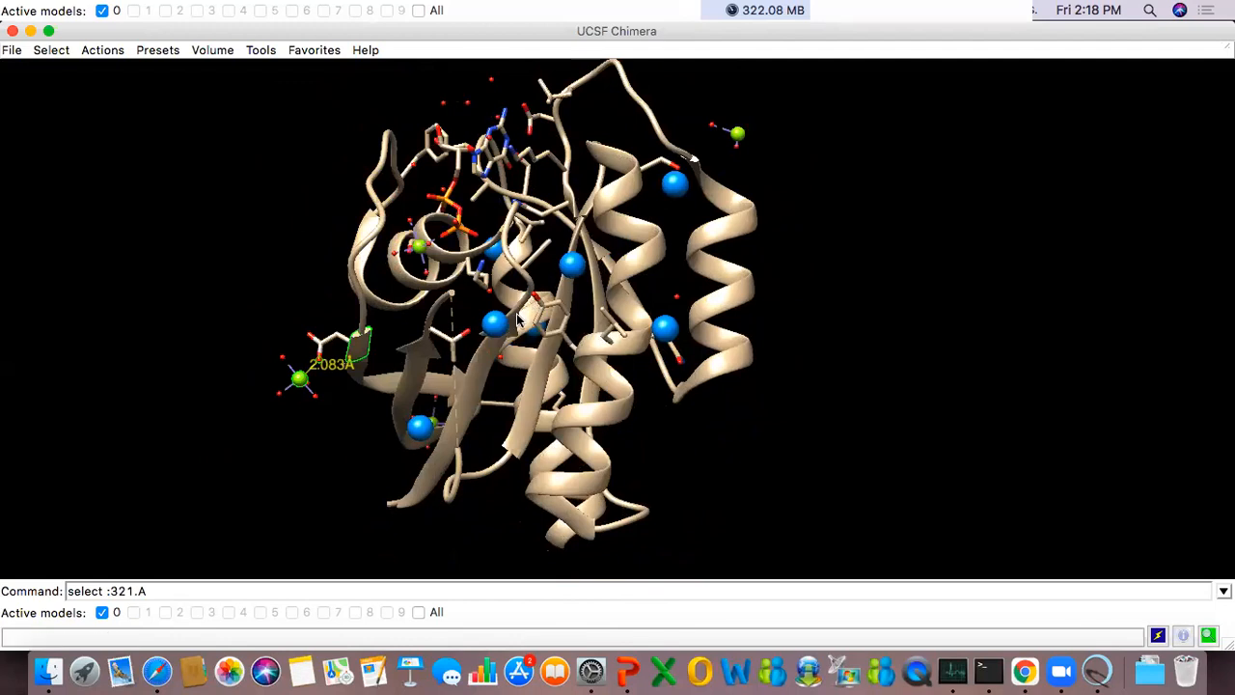
Step: Measure and label the distance between the blue atom UNX 208.A and the OH oxygen of TYR 96.A
{"action": "scroll", "coordinate": [532, 342], "scroll_direction": "up", "scroll_amount": 5}
{"action": "left_click_drag", "start_coordinate": [556, 350], "coordinate": [508, 365]}
{"action": "left_click", "coordinate": [375, 346], "text": "ctrl"}
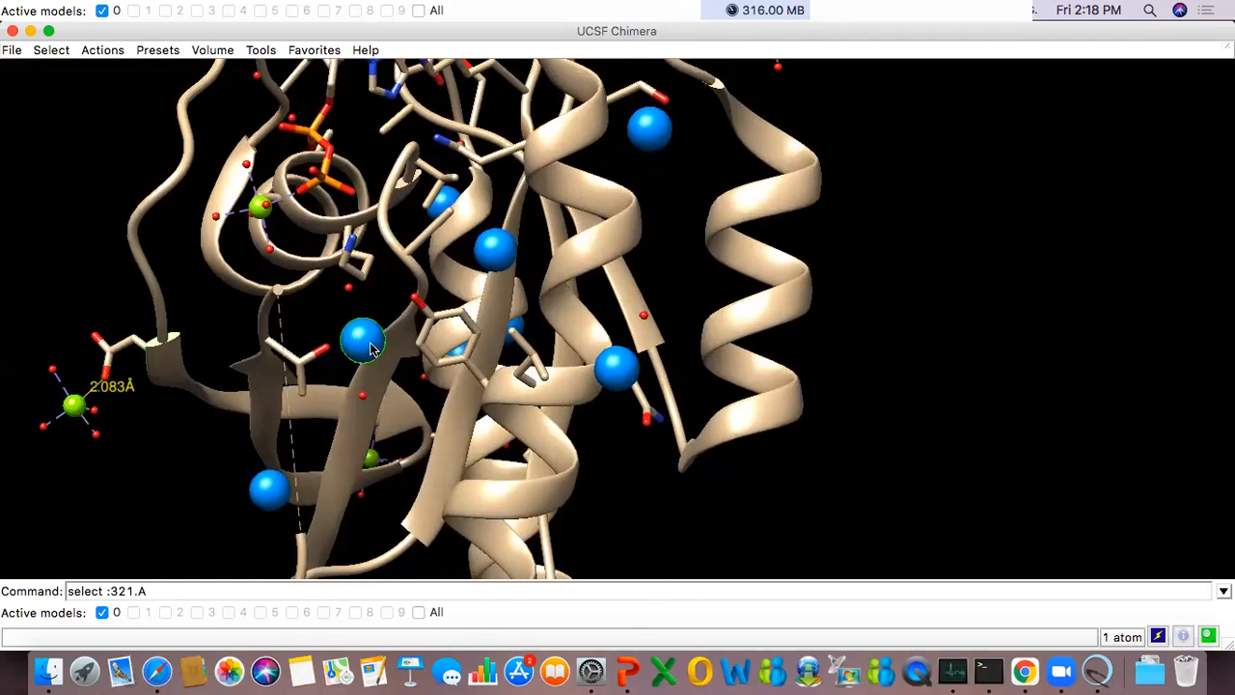
{"action": "left_click", "coordinate": [416, 300], "text": "ctrl+shift"}
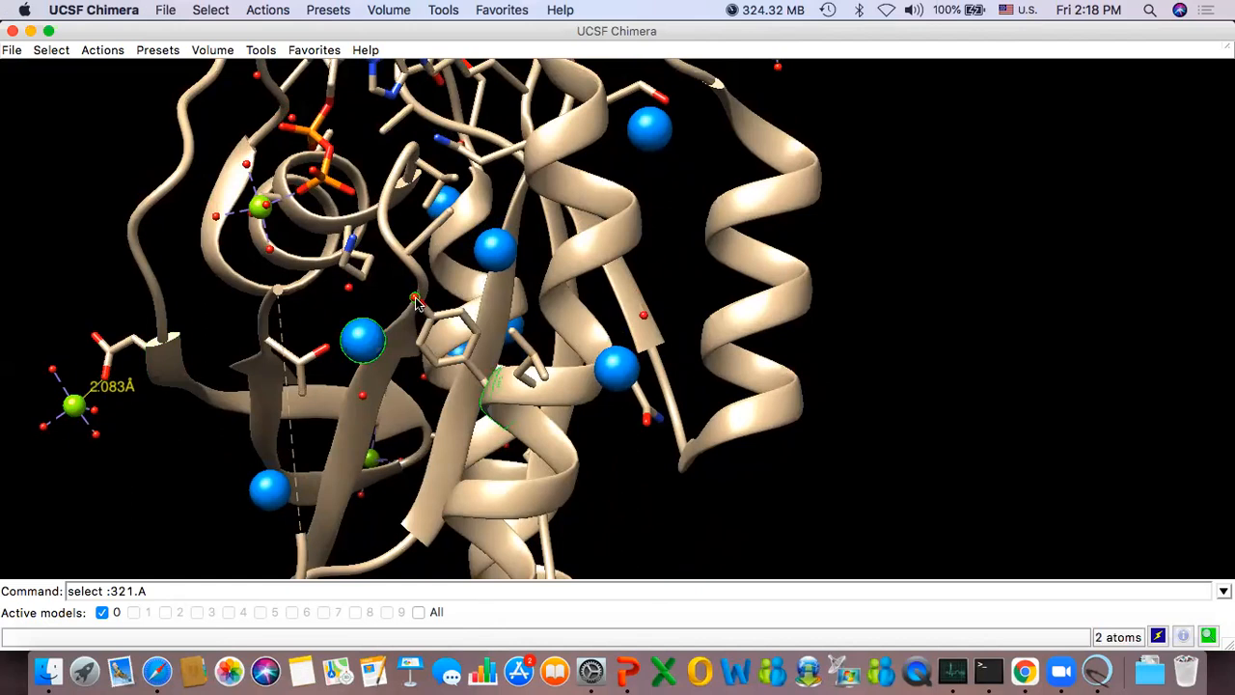
{"action": "left_click", "coordinate": [261, 50]}
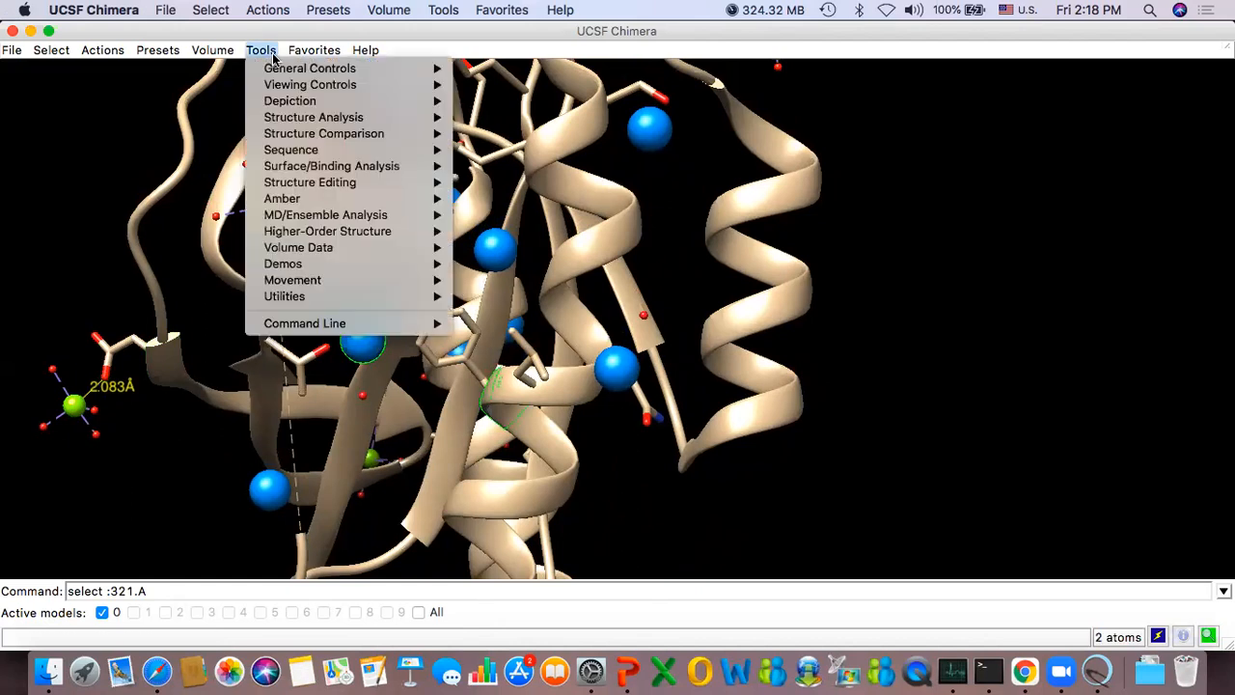
{"action": "mouse_move", "coordinate": [417, 117]}
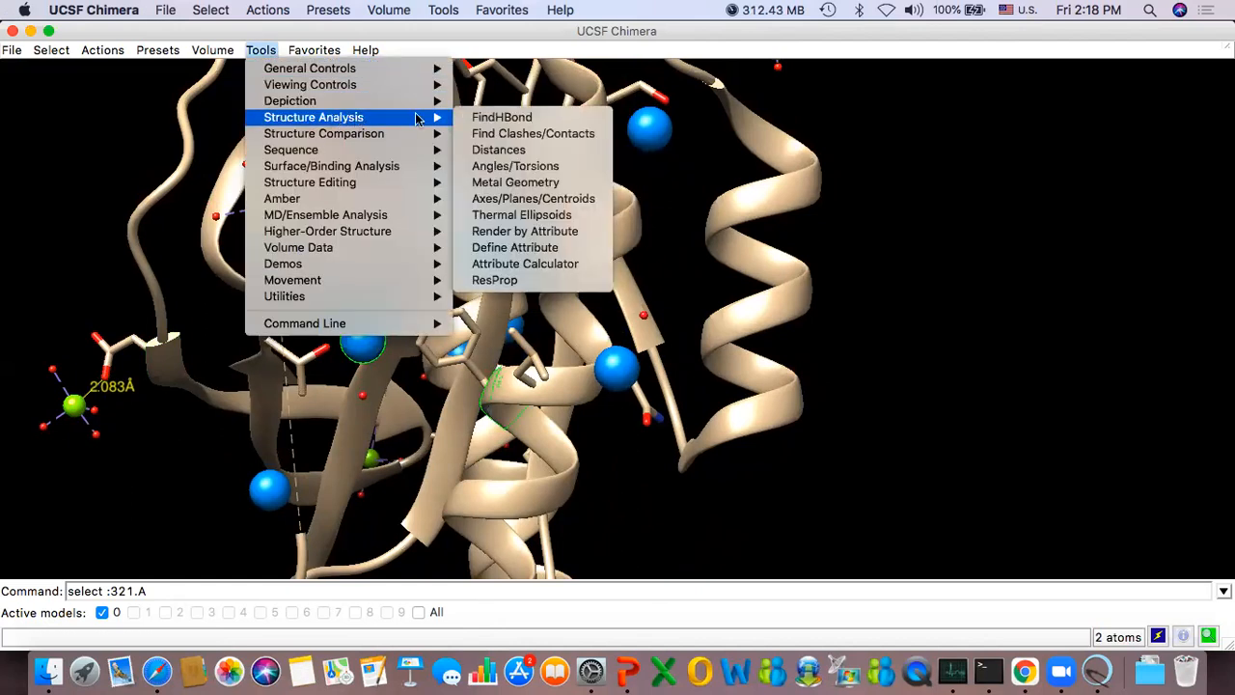
{"action": "left_click", "coordinate": [552, 151]}
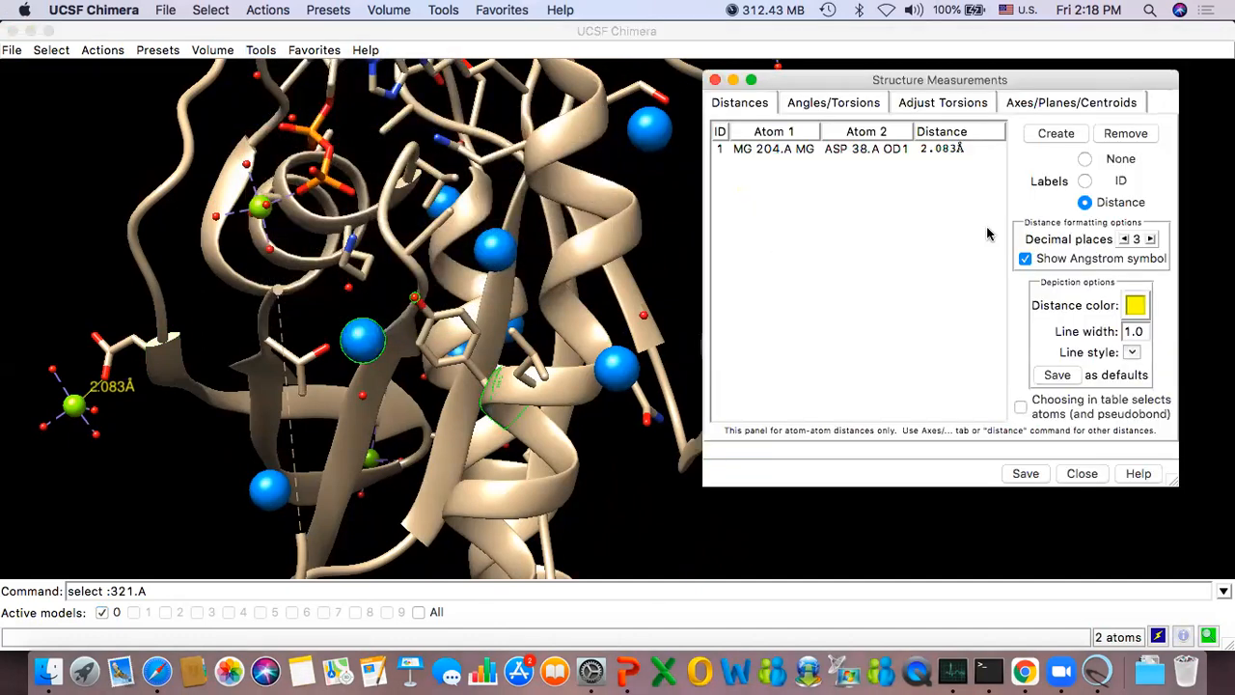
{"action": "left_click", "coordinate": [1054, 138]}
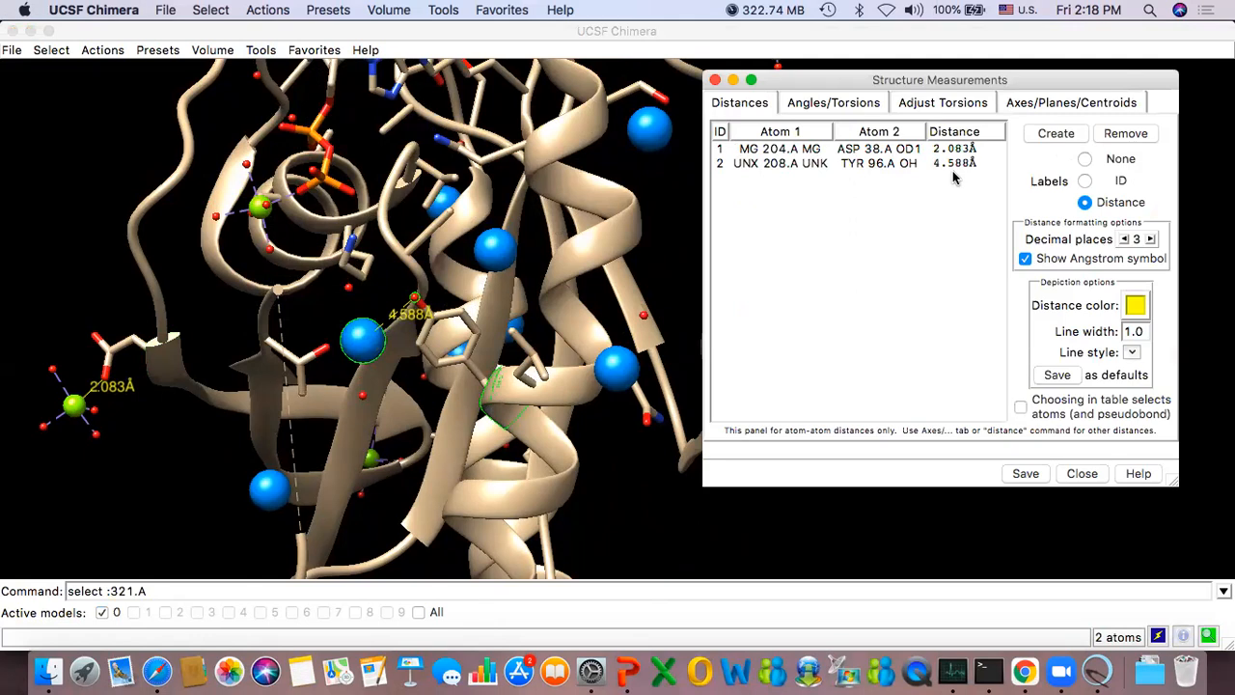
{"action": "left_click", "coordinate": [715, 79]}
Step: Examine the labelled tyrosine contact and the other blue unknown atoms around the protein from different angles
{"action": "left_click_drag", "start_coordinate": [486, 364], "coordinate": [461, 343]}
{"action": "left_click_drag", "start_coordinate": [379, 332], "coordinate": [434, 365]}
{"action": "mouse_move", "coordinate": [434, 365]}
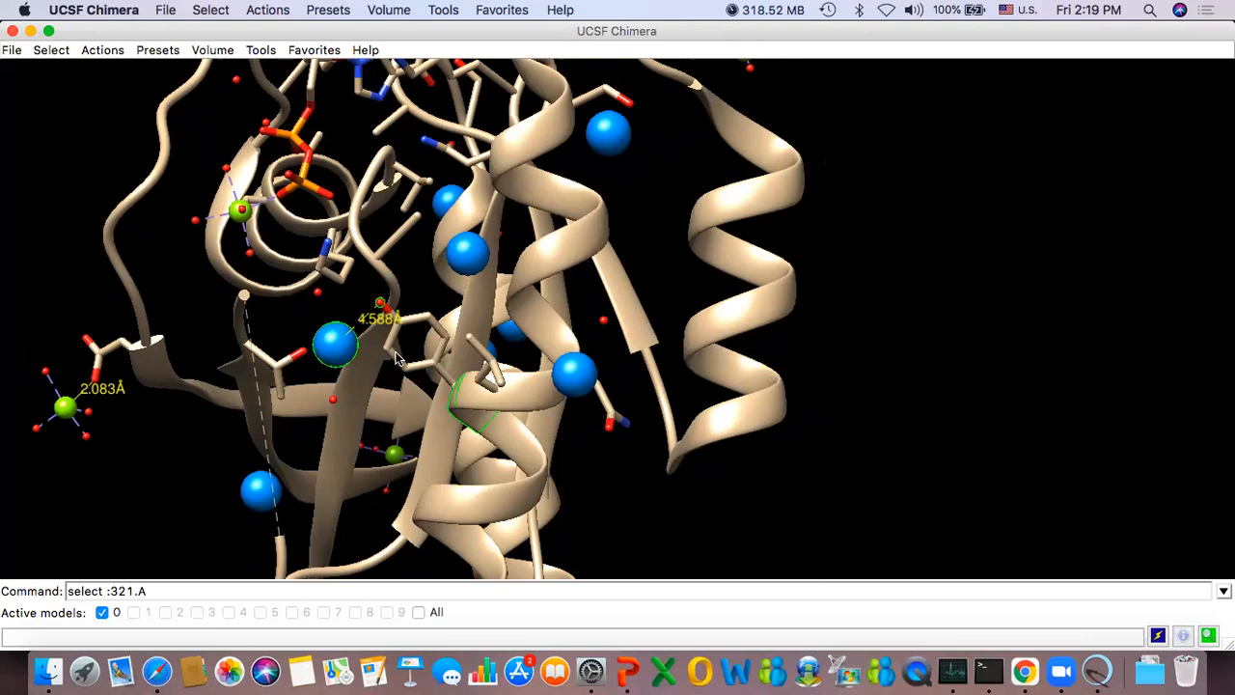
{"action": "scroll", "coordinate": [398, 357], "scroll_direction": "down", "scroll_amount": 5}
{"action": "left_click_drag", "start_coordinate": [516, 340], "coordinate": [460, 329]}
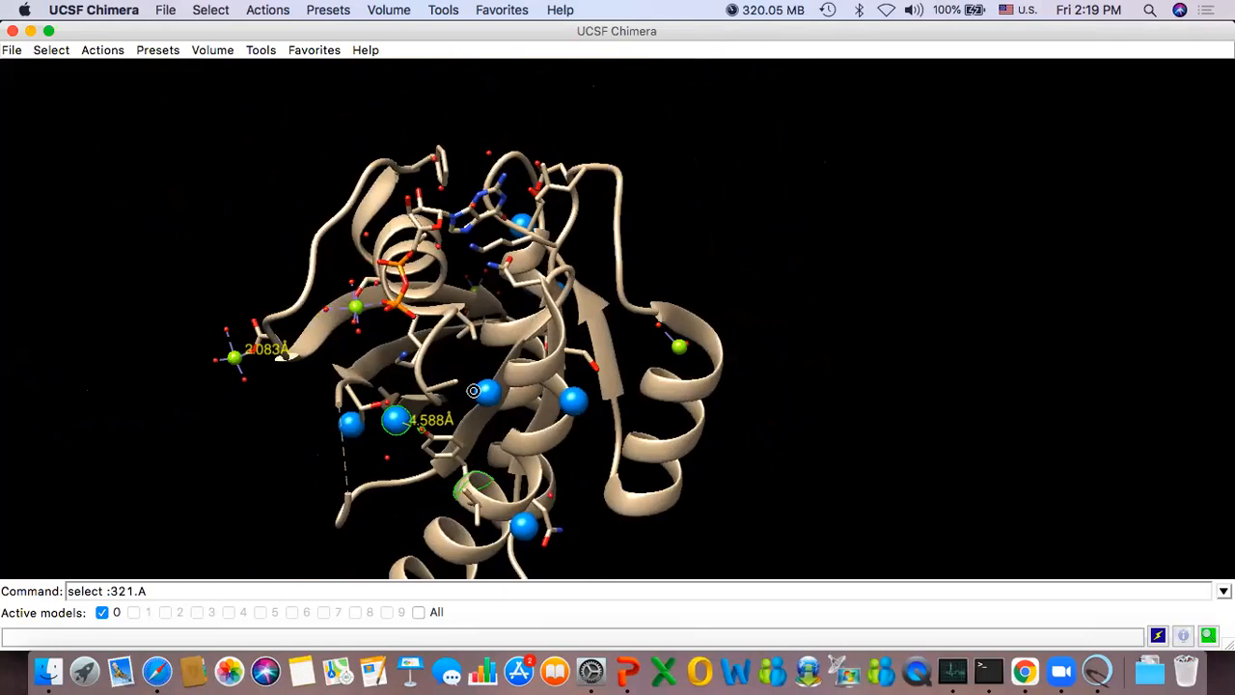
{"action": "left_click_drag", "start_coordinate": [469, 391], "coordinate": [497, 323]}
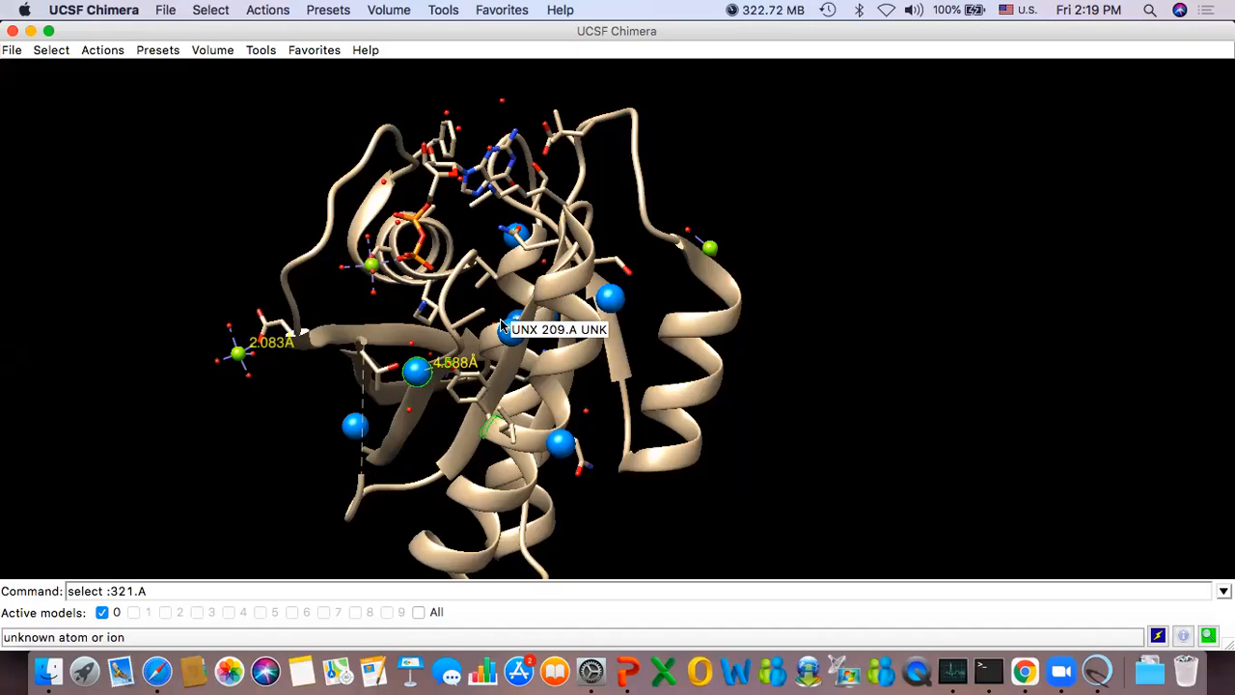
{"action": "left_click_drag", "start_coordinate": [537, 357], "coordinate": [489, 353]}
{"action": "left_click_drag", "start_coordinate": [393, 283], "coordinate": [439, 294]}
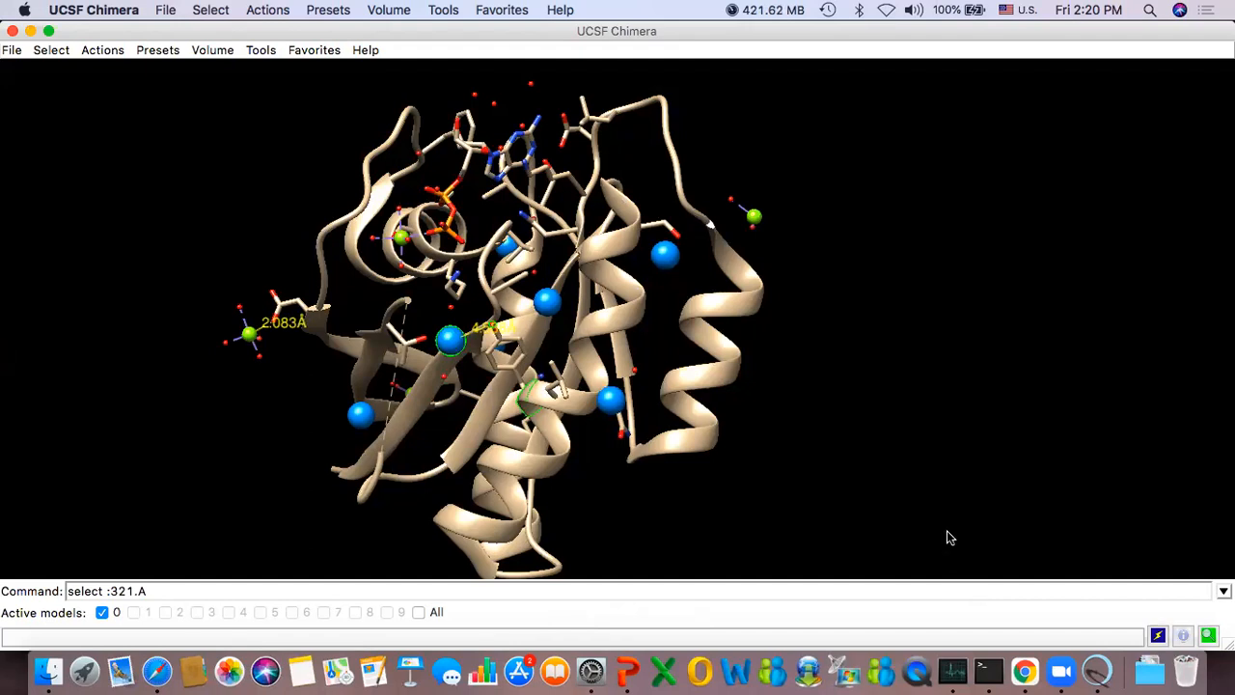
{"action": "left_click_drag", "start_coordinate": [813, 518], "coordinate": [634, 441]}
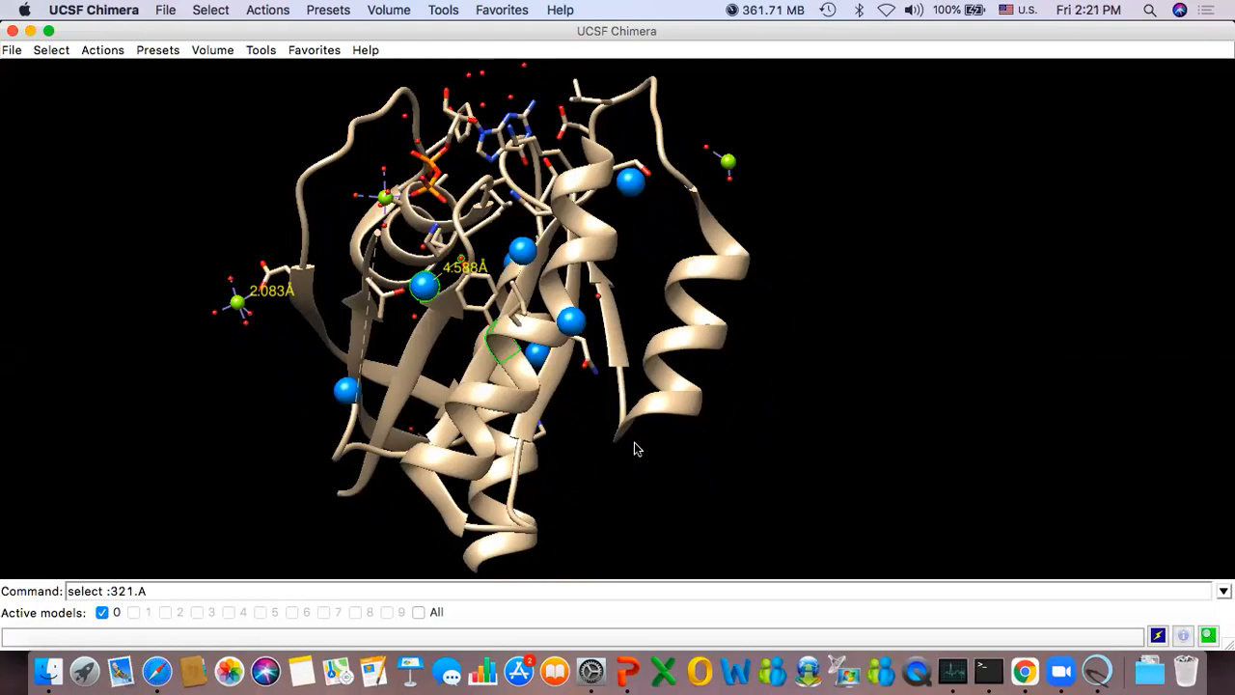
Step: Select the blue unknown atom beside the outer helix without applying an action, and clear the selection
{"action": "left_click_drag", "start_coordinate": [733, 398], "coordinate": [623, 421]}
{"action": "left_click_drag", "start_coordinate": [630, 358], "coordinate": [612, 381]}
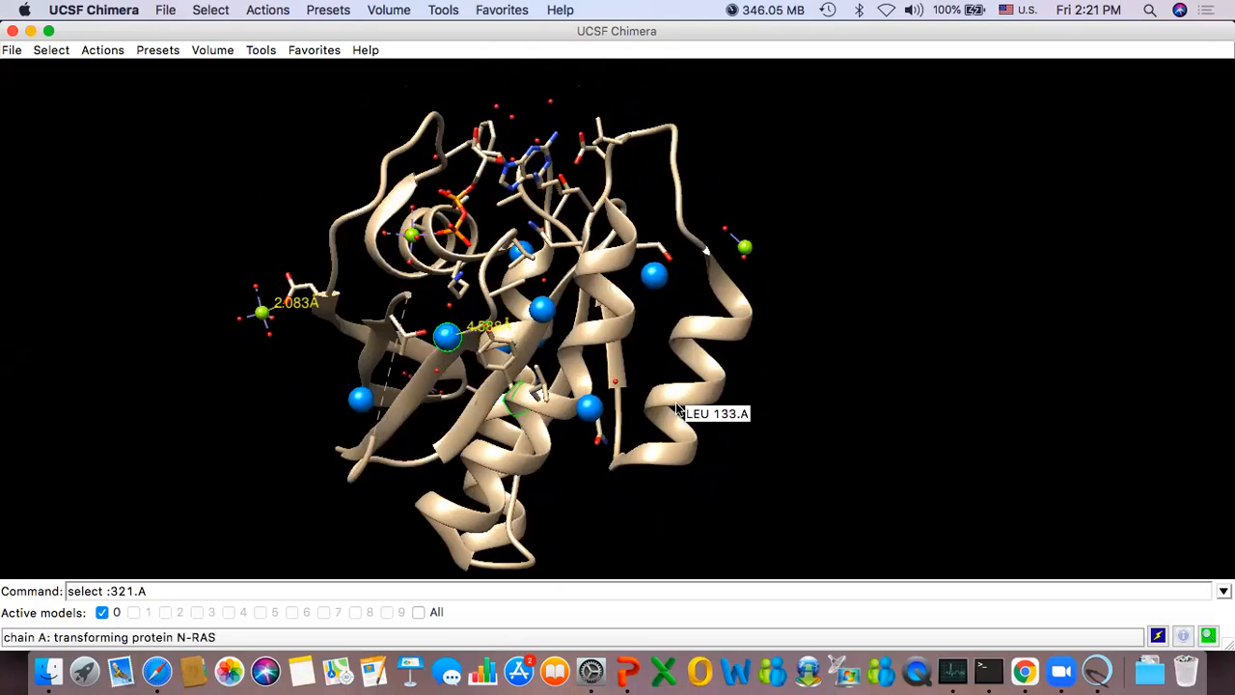
{"action": "right_click", "coordinate": [658, 282]}
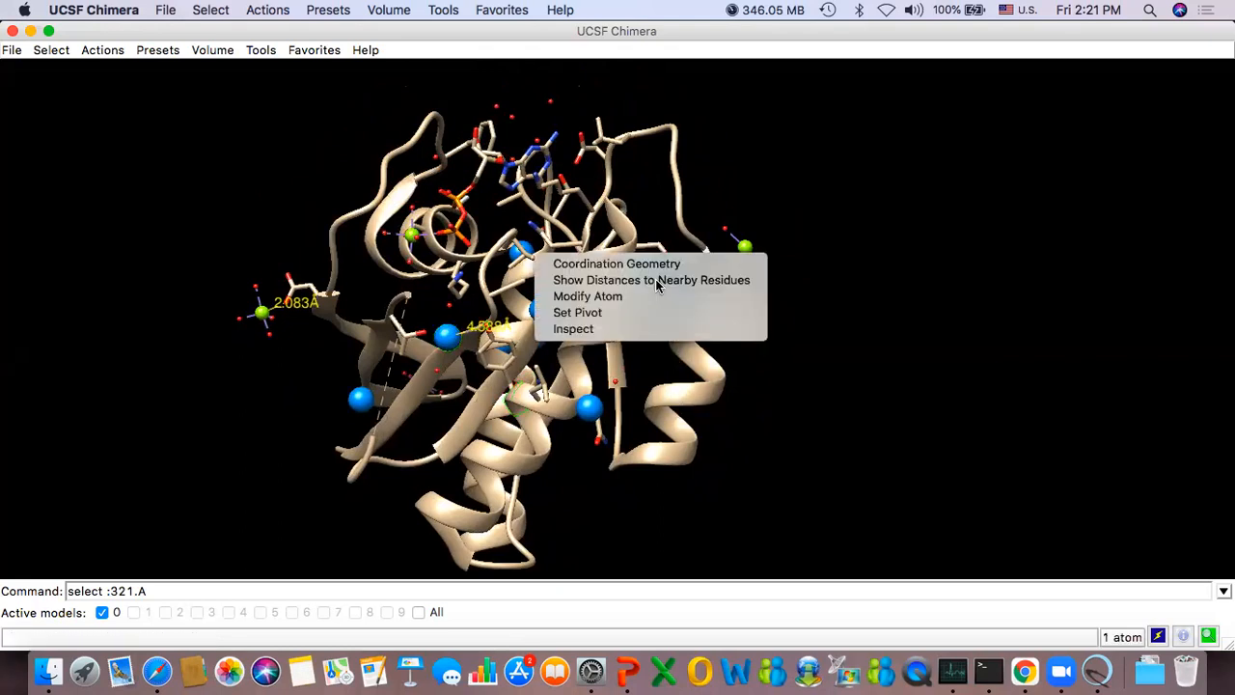
{"action": "left_click", "coordinate": [827, 311]}
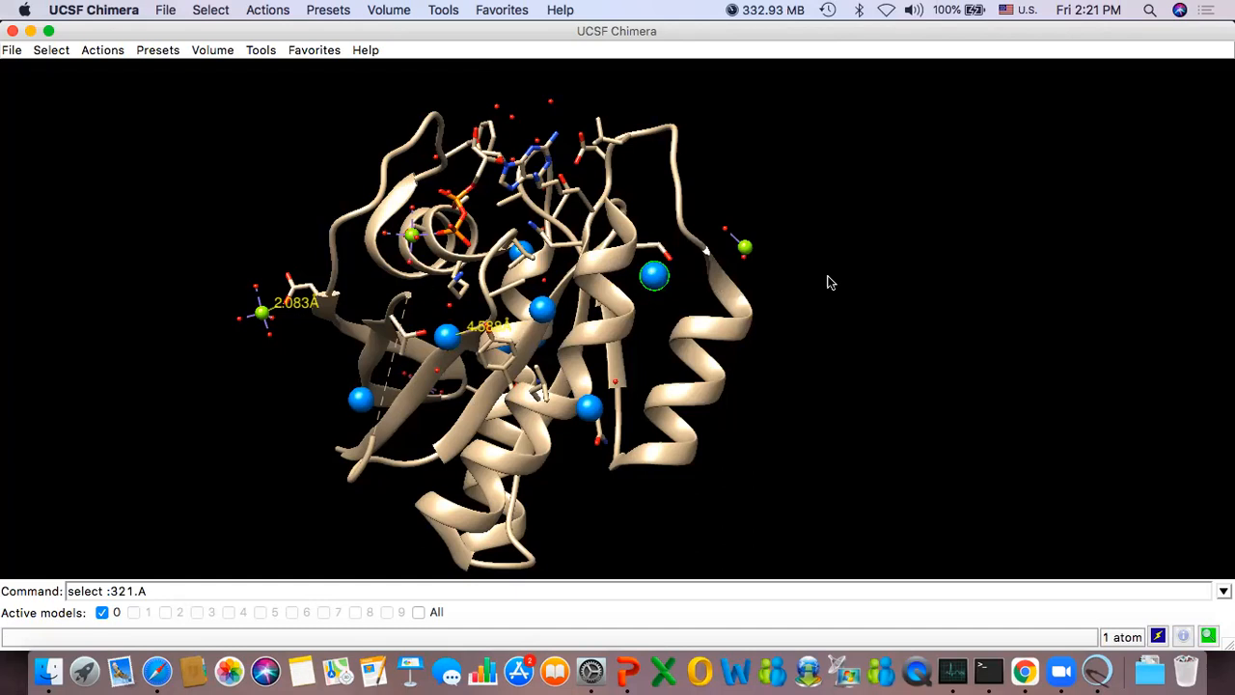
{"action": "left_click", "coordinate": [58, 53]}
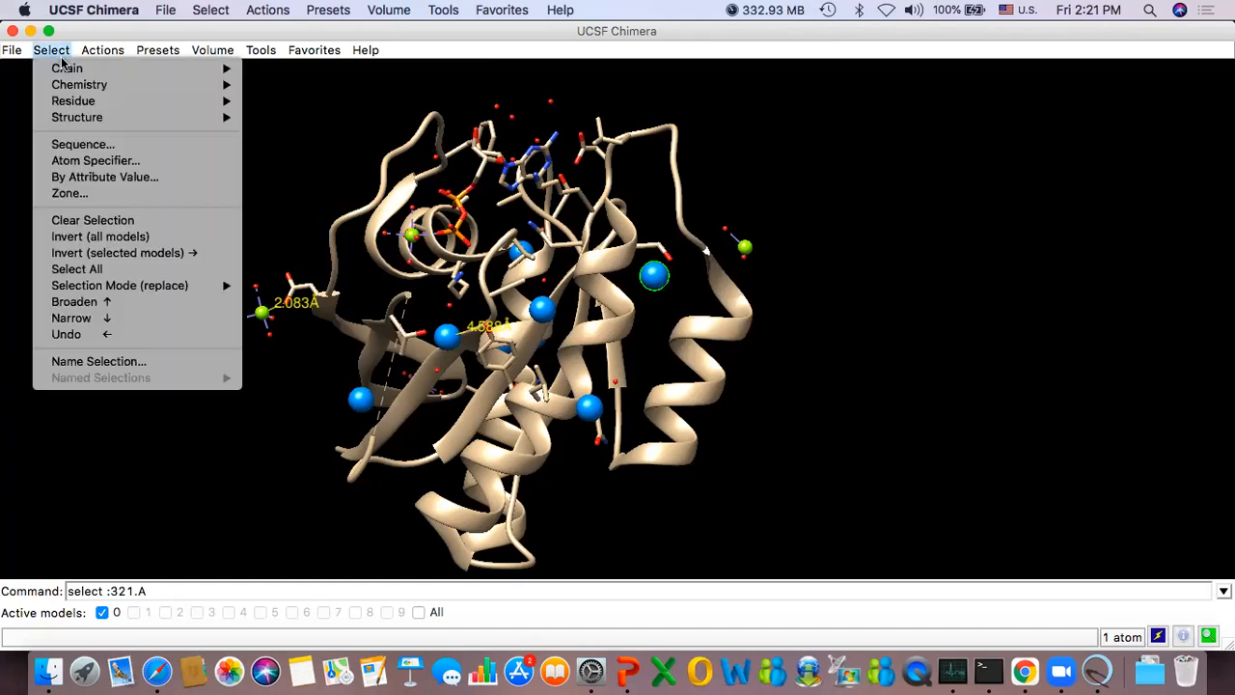
{"action": "left_click", "coordinate": [128, 220]}
Step: Select the red side-chain oxygen beside the outer helix together with the neighbouring blue atom UNX 211.A, and check the blue atom's identity
{"action": "scroll", "coordinate": [639, 289], "scroll_direction": "up", "scroll_amount": 5}
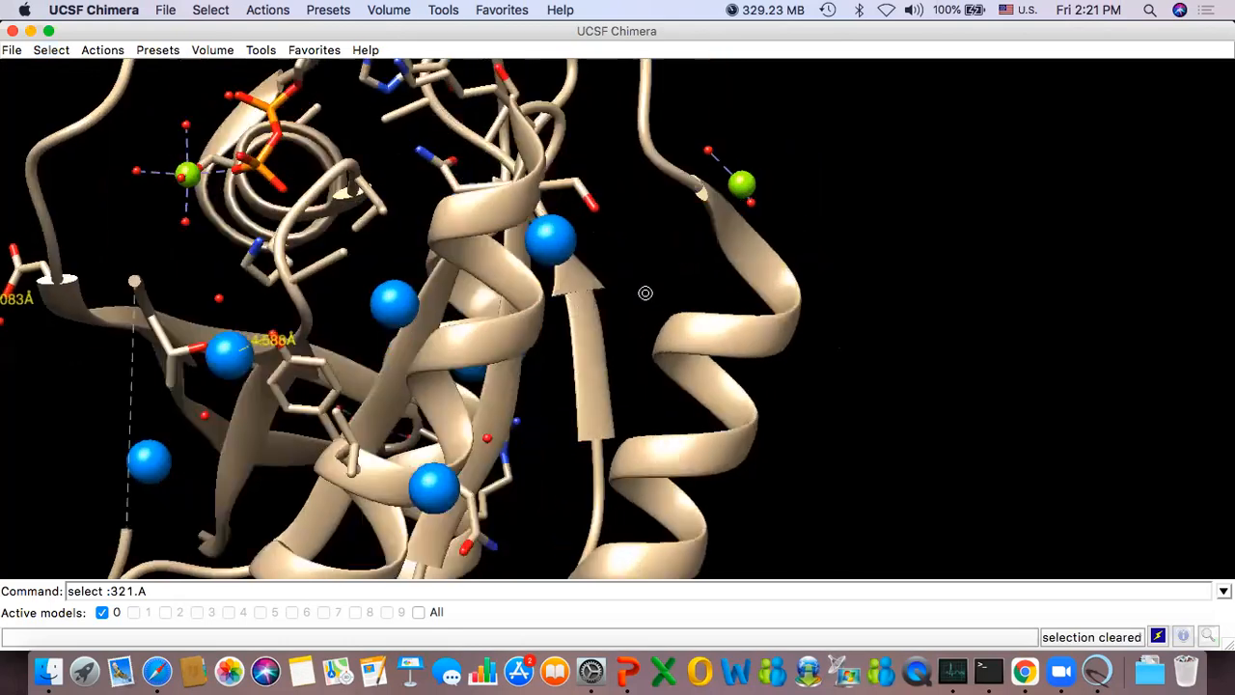
{"action": "scroll", "coordinate": [675, 318], "scroll_direction": "down", "scroll_amount": 5}
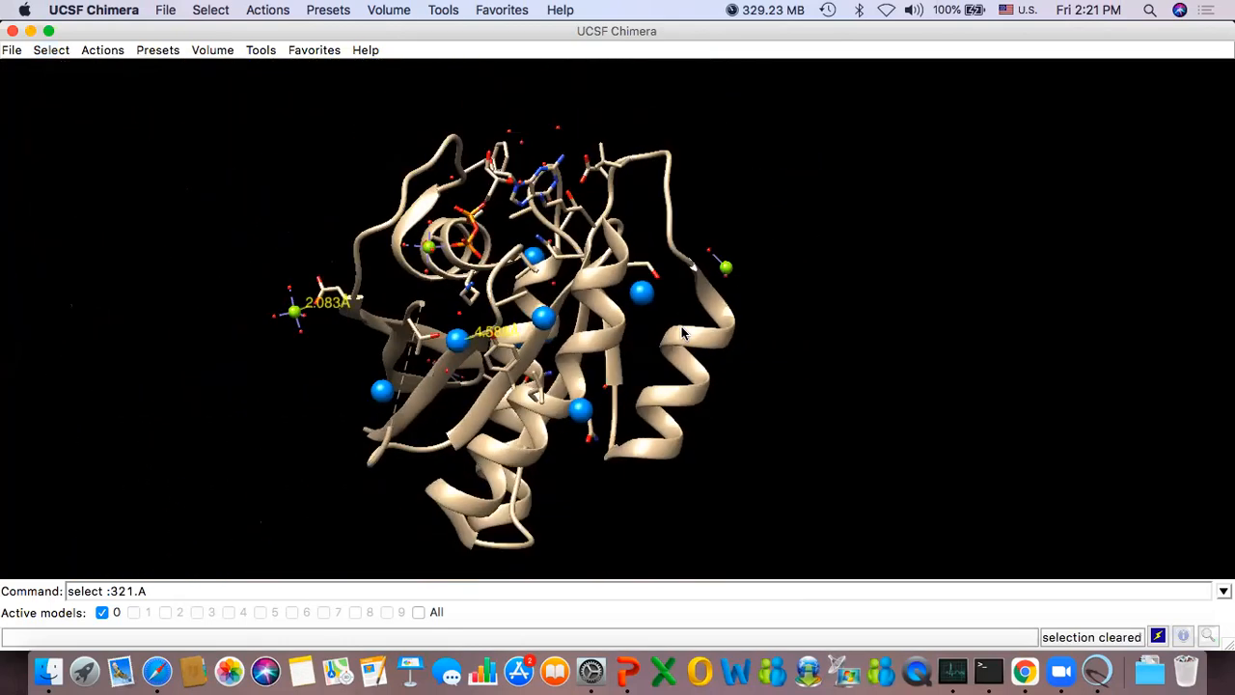
{"action": "mouse_move", "coordinate": [699, 323]}
{"action": "left_mouse_down"}
{"action": "mouse_move", "coordinate": [573, 322]}
{"action": "mouse_move", "coordinate": [705, 324]}
{"action": "left_mouse_up"}
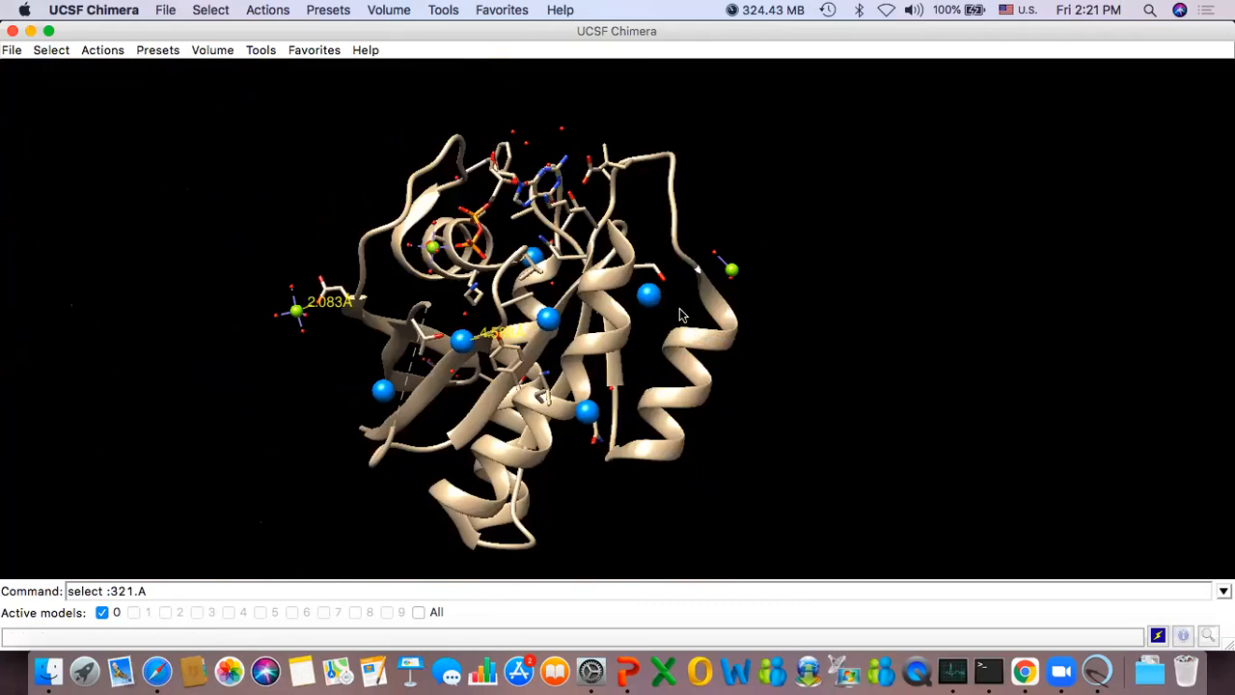
{"action": "left_click_drag", "start_coordinate": [681, 315], "coordinate": [609, 325]}
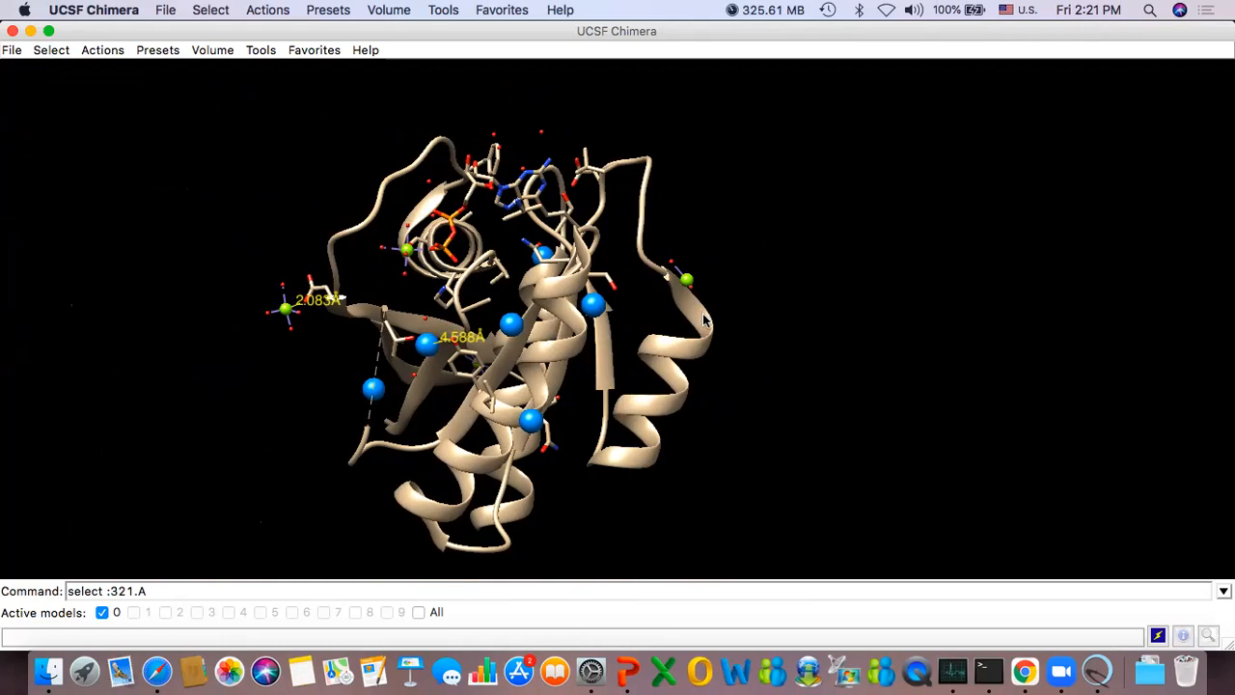
{"action": "scroll", "coordinate": [703, 320], "scroll_direction": "up", "scroll_amount": 2}
{"action": "scroll", "coordinate": [703, 315], "scroll_direction": "up", "scroll_amount": 8}
{"action": "left_click_drag", "start_coordinate": [697, 311], "coordinate": [741, 331]}
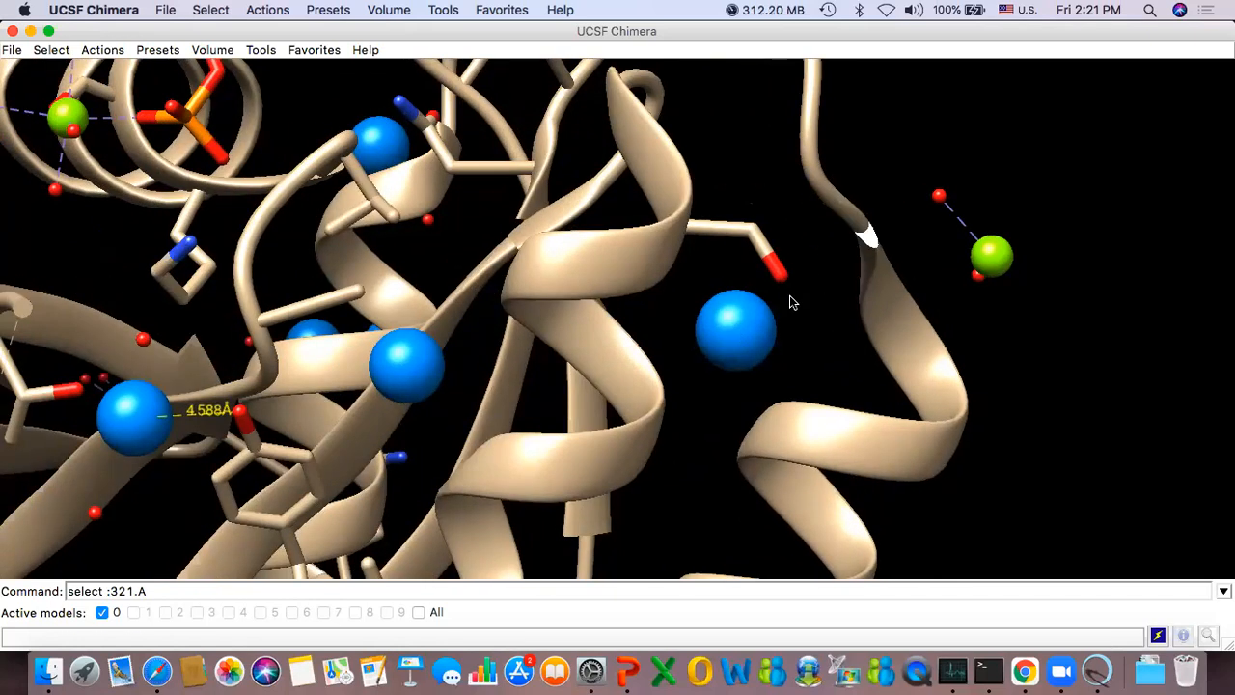
{"action": "left_click", "coordinate": [781, 277], "text": "ctrl"}
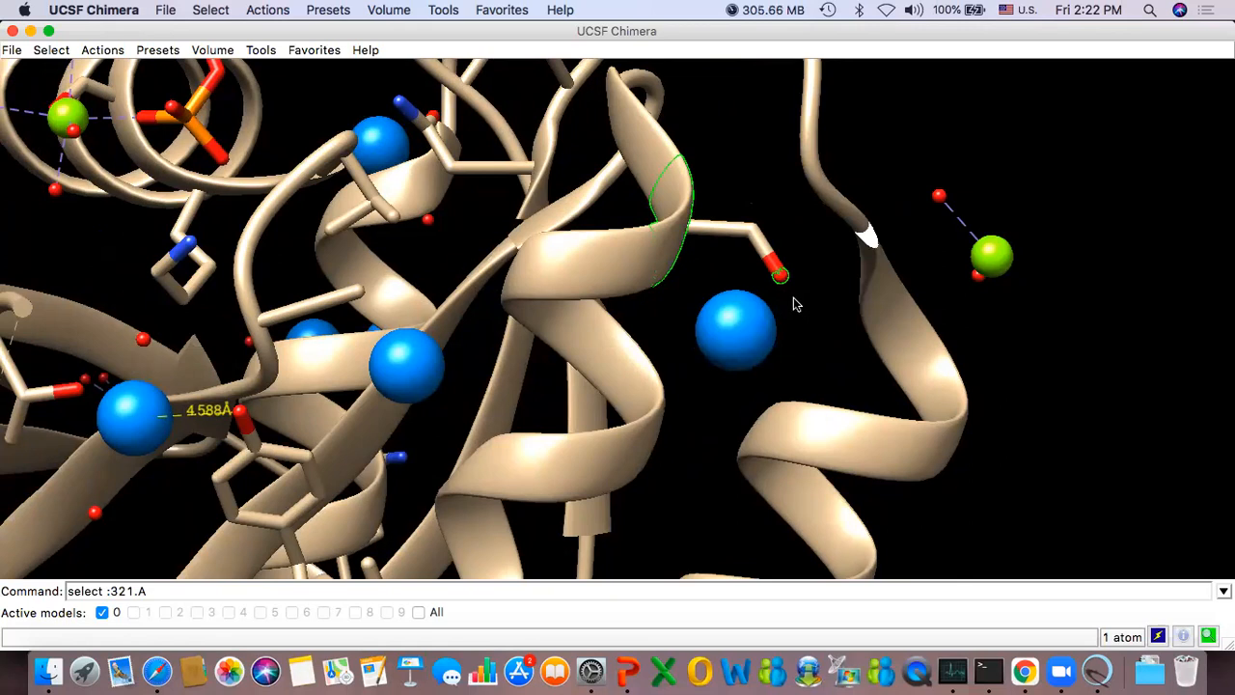
{"action": "left_click", "coordinate": [748, 340], "text": "ctrl+shift"}
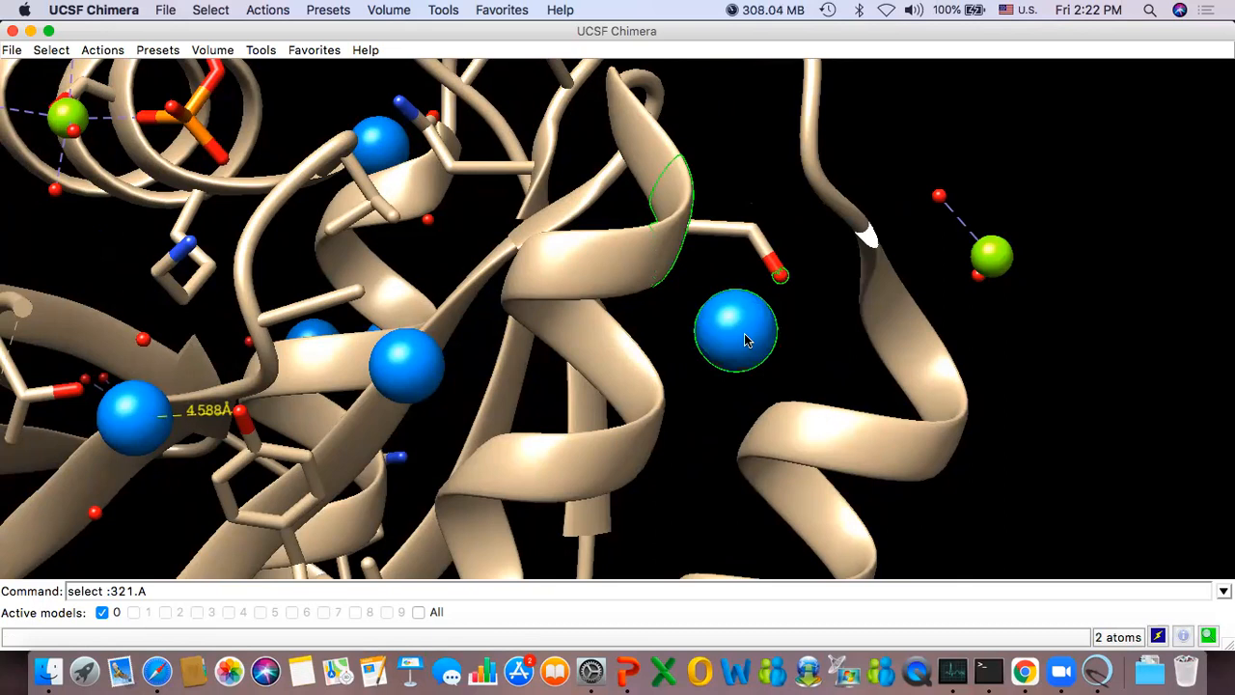
{"action": "mouse_move", "coordinate": [741, 333]}
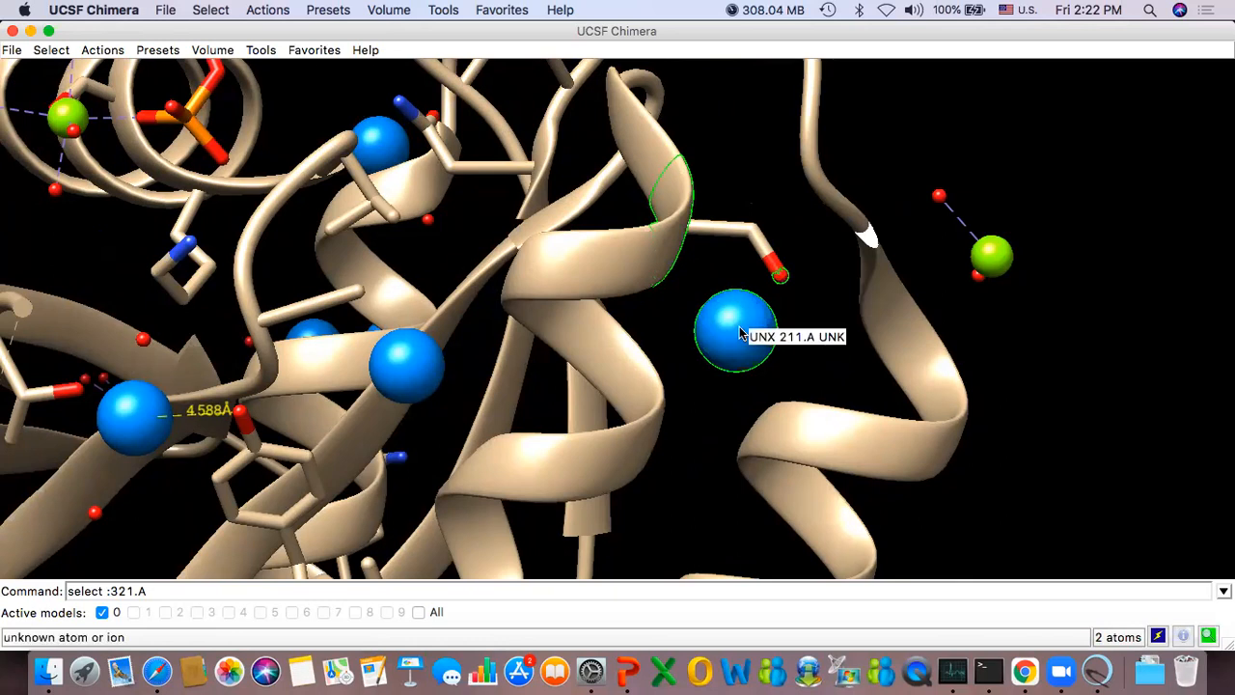
Step: Examine the whole protein from several angles, comparing the blue unknown atoms with the magnesium ions and their surroundings
{"action": "scroll", "coordinate": [741, 333], "scroll_direction": "down", "scroll_amount": 3}
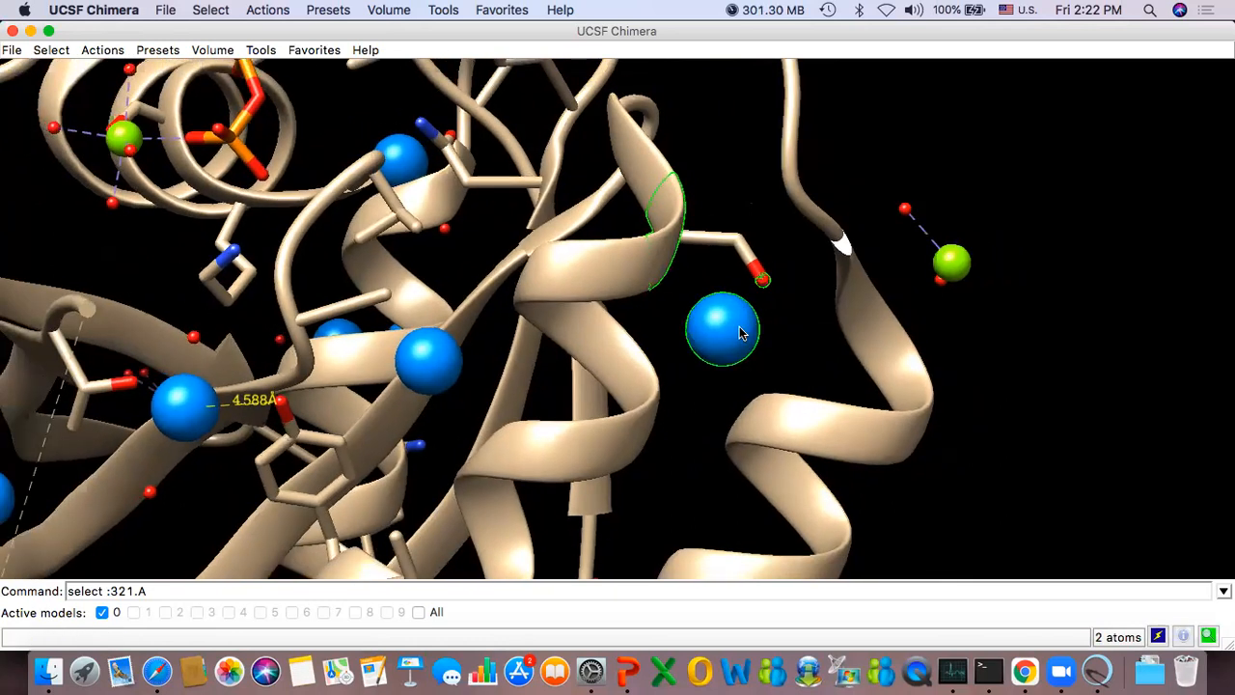
{"action": "scroll", "coordinate": [741, 333], "scroll_direction": "down", "scroll_amount": 5}
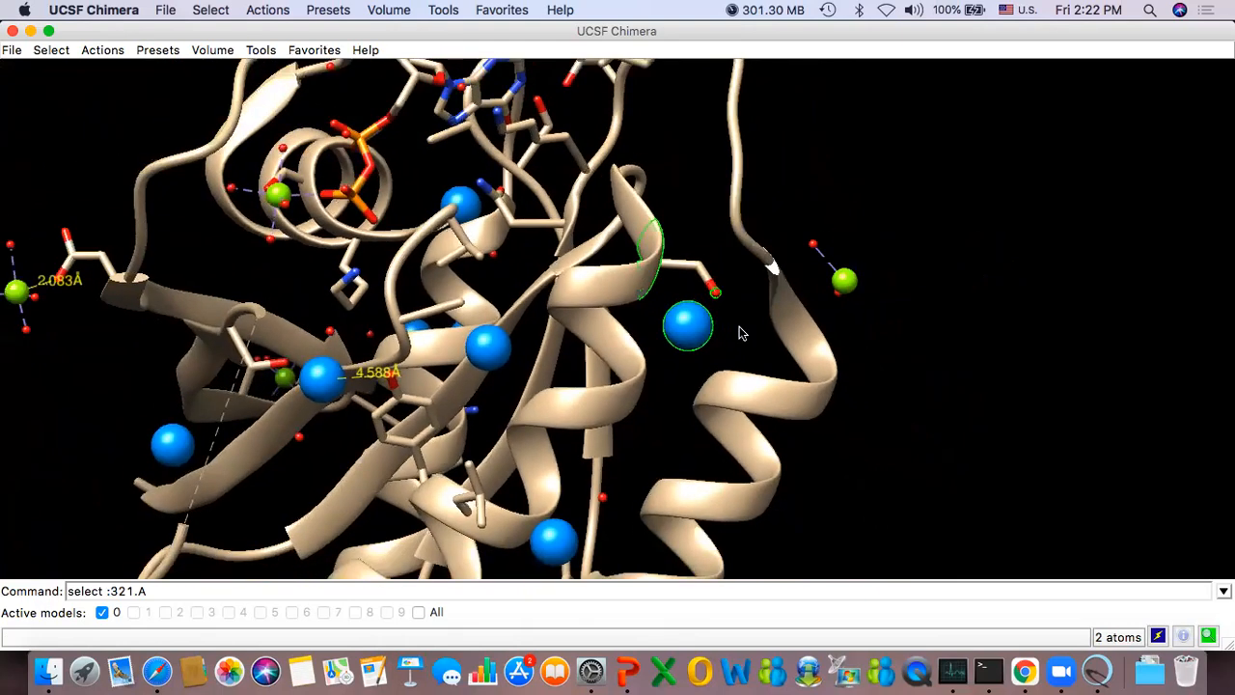
{"action": "scroll", "coordinate": [739, 333], "scroll_direction": "down", "scroll_amount": 4}
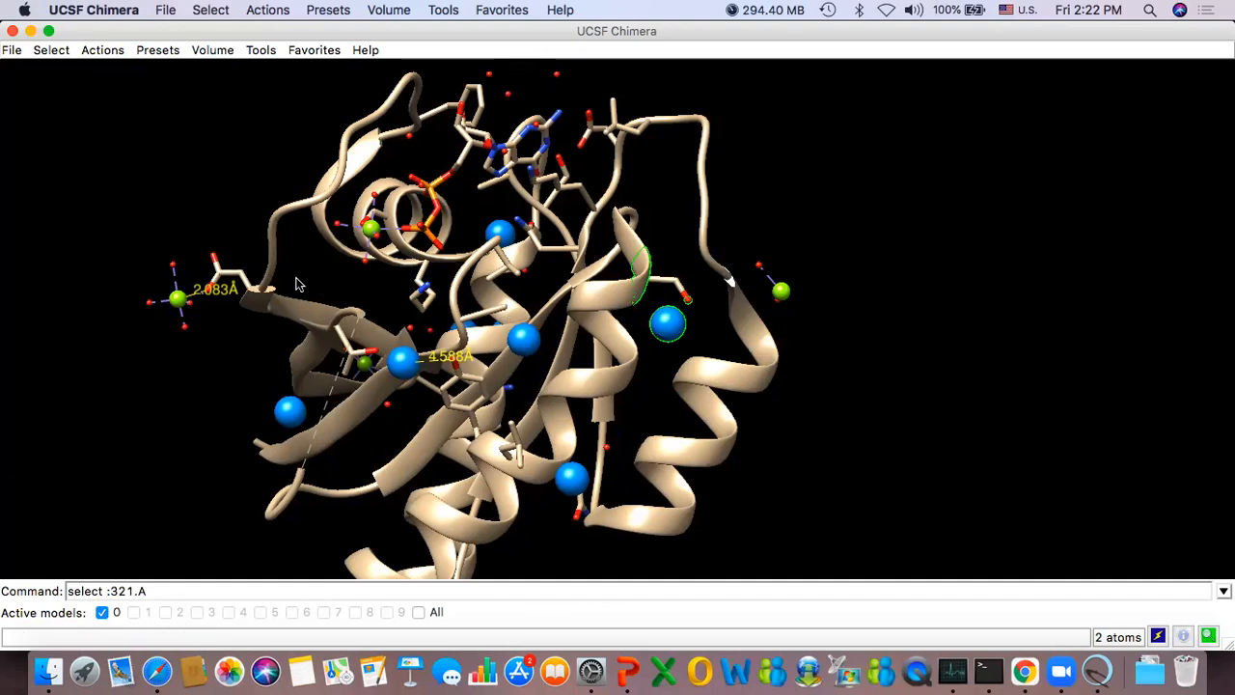
{"action": "scroll", "coordinate": [511, 249], "scroll_direction": "up", "scroll_amount": 3}
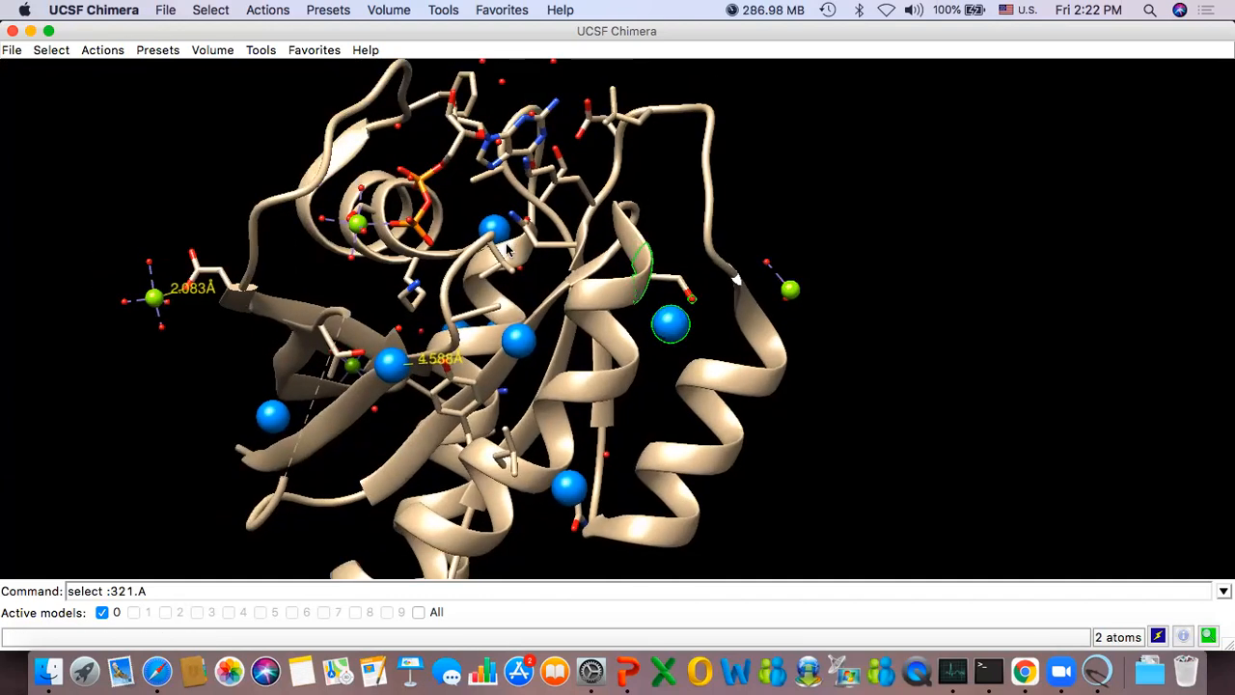
{"action": "scroll", "coordinate": [371, 208], "scroll_direction": "down", "scroll_amount": 5}
{"action": "left_click_drag", "start_coordinate": [475, 276], "coordinate": [498, 260]}
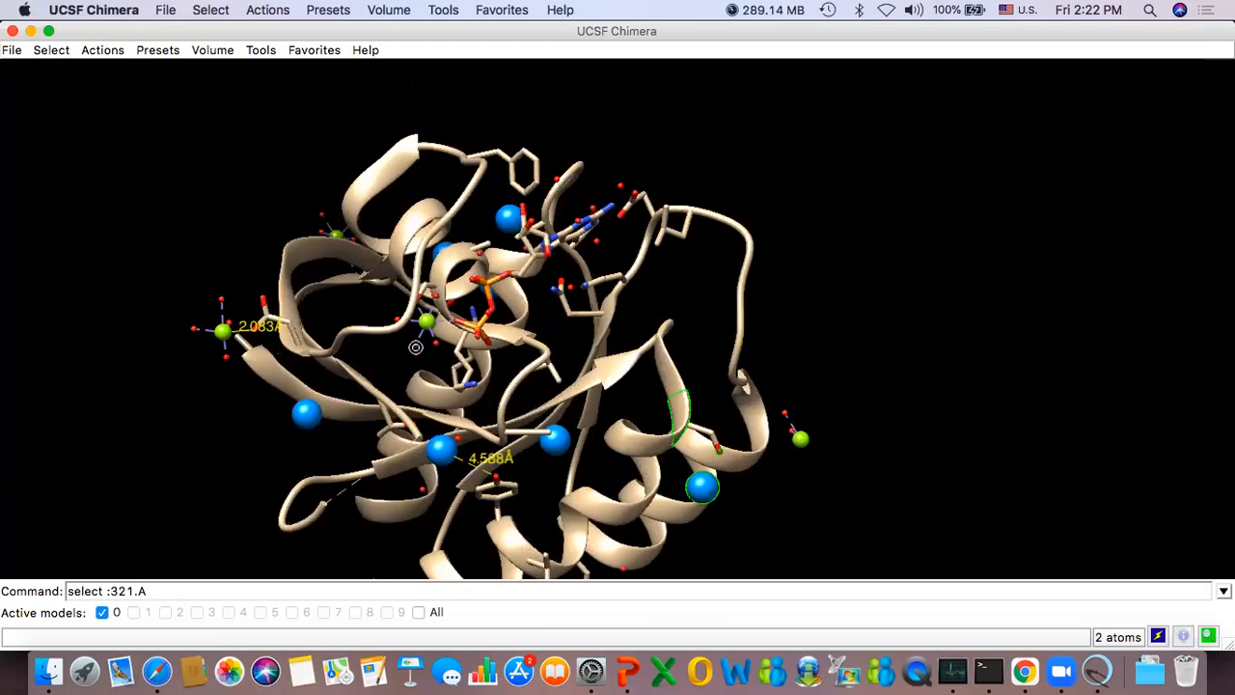
{"action": "left_click_drag", "start_coordinate": [415, 347], "coordinate": [361, 282]}
{"action": "left_click_drag", "start_coordinate": [473, 373], "coordinate": [441, 324]}
{"action": "scroll", "coordinate": [415, 318], "scroll_direction": "up", "scroll_amount": 5}
{"action": "scroll", "coordinate": [361, 325], "scroll_direction": "up", "scroll_amount": 3}
{"action": "scroll", "coordinate": [361, 324], "scroll_direction": "down", "scroll_amount": 3}
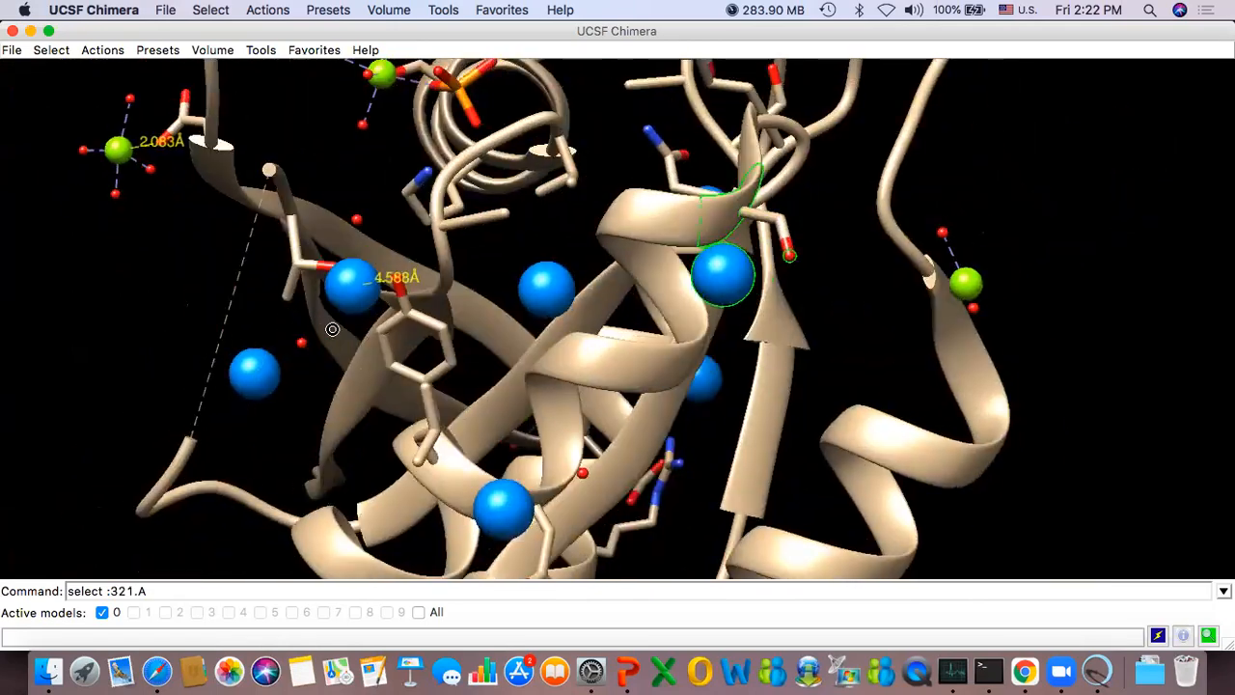
{"action": "left_click_drag", "start_coordinate": [332, 329], "coordinate": [431, 316]}
Step: Set the pivot on magnesium ion MG 202.A near the phosphate groups and rotate the structure around it
{"action": "mouse_move", "coordinate": [436, 307]}
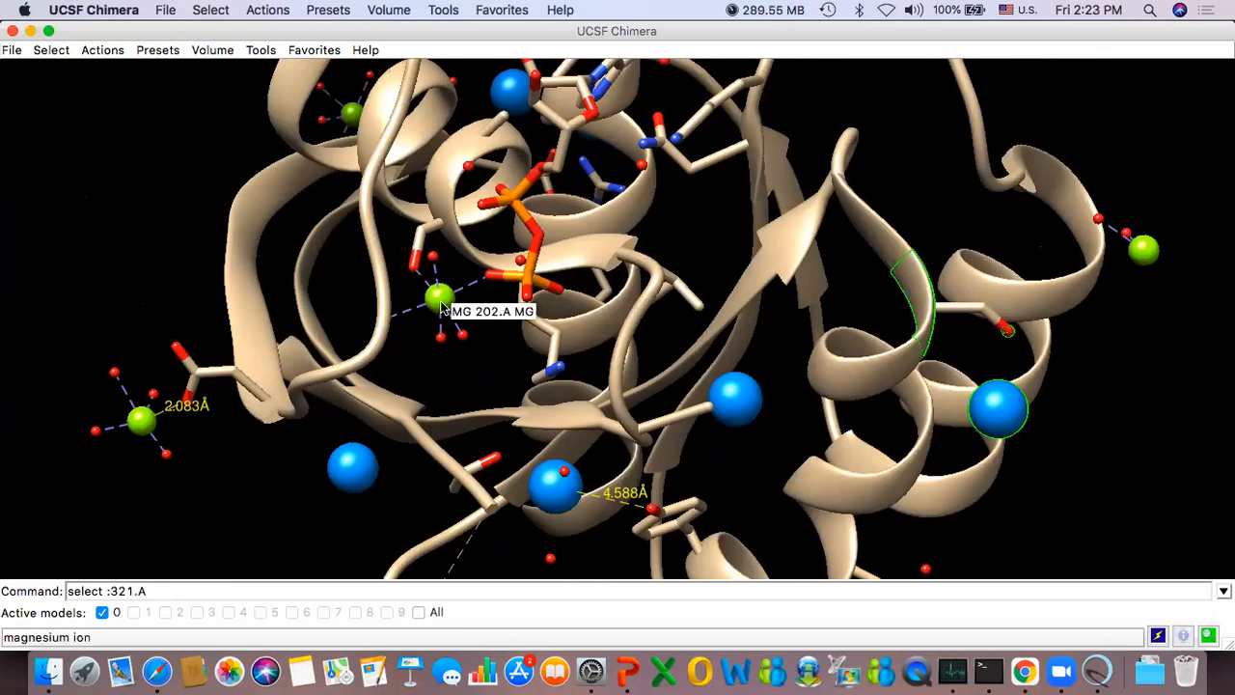
{"action": "mouse_move", "coordinate": [440, 303]}
{"action": "middle_mouse_down"}
{"action": "mouse_move", "coordinate": [488, 315]}
{"action": "mouse_move", "coordinate": [463, 297]}
{"action": "middle_mouse_up"}
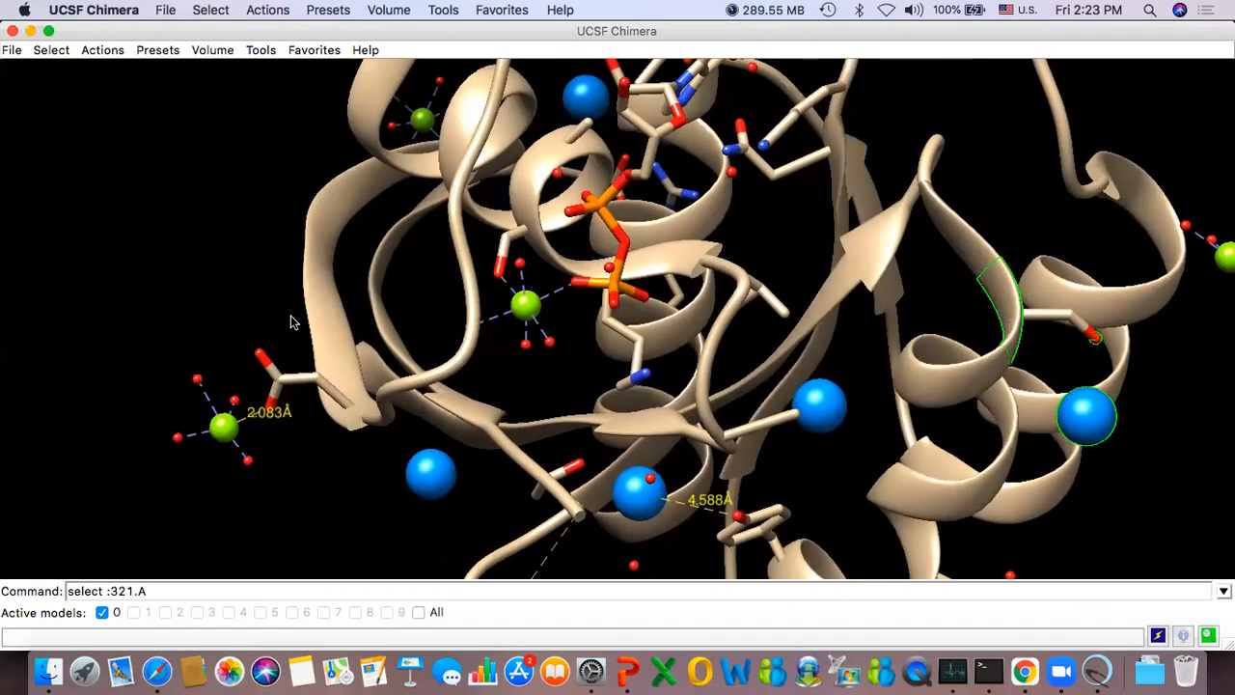
{"action": "mouse_move", "coordinate": [527, 316]}
{"action": "left_click", "coordinate": [526, 306], "text": "ctrl"}
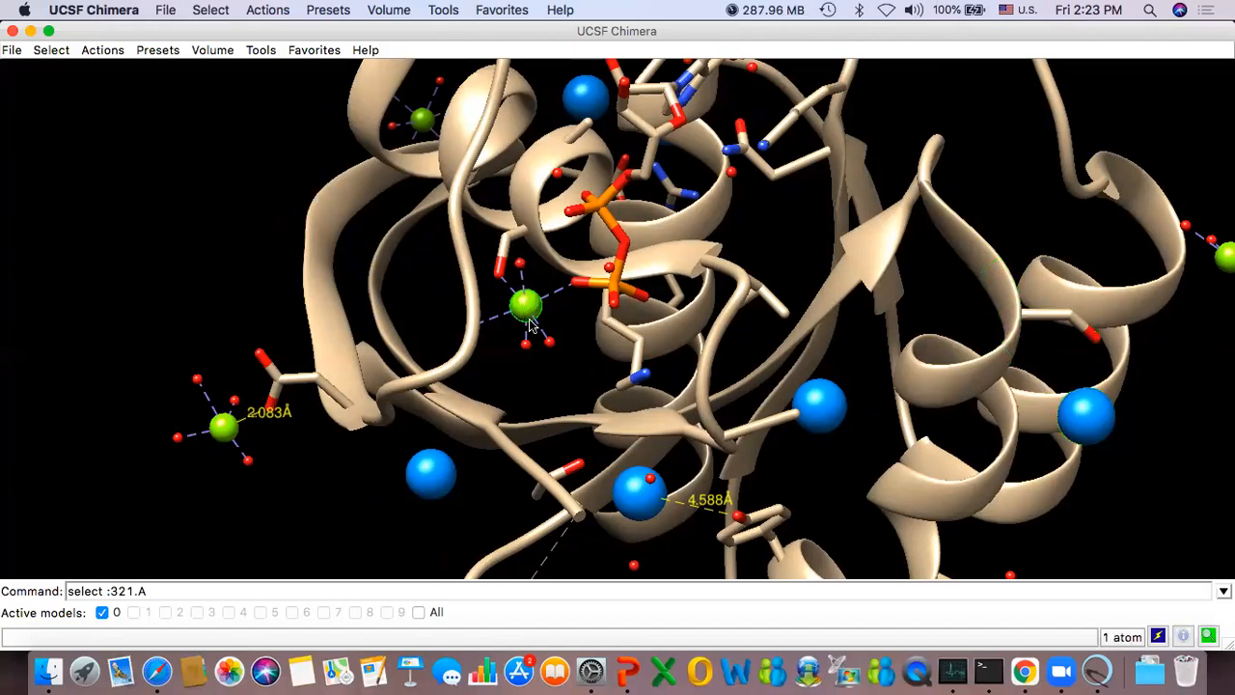
{"action": "left_click", "coordinate": [108, 52]}
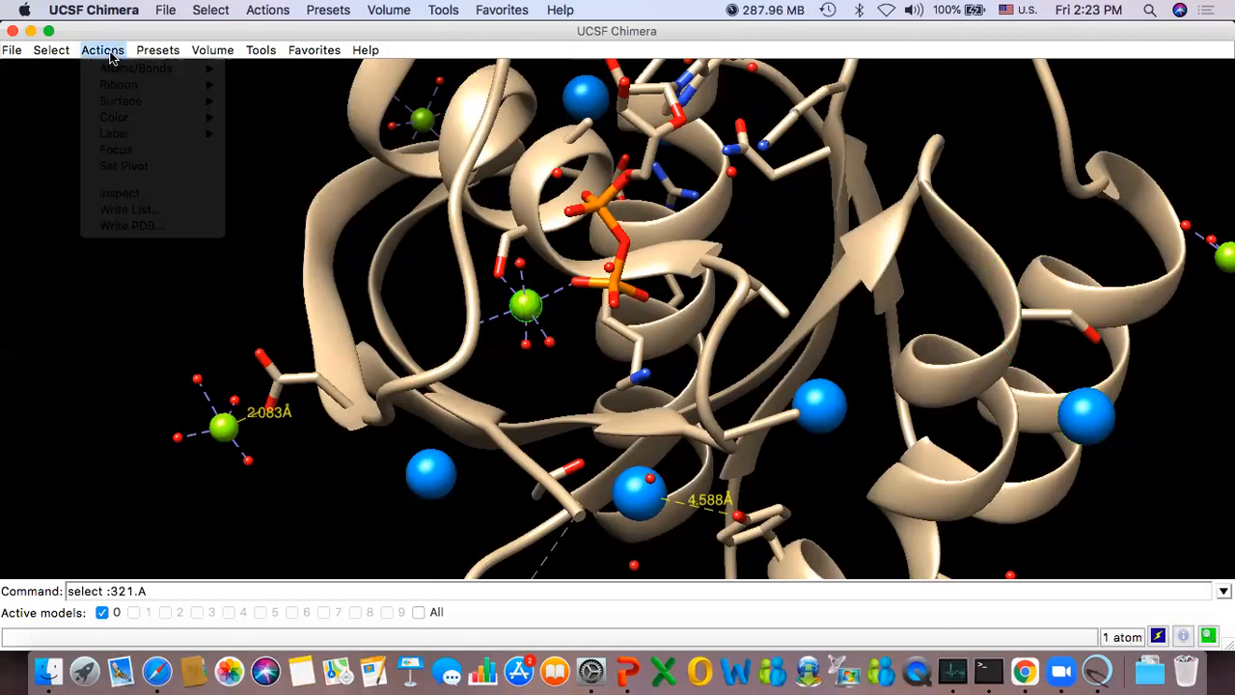
{"action": "left_click", "coordinate": [111, 56]}
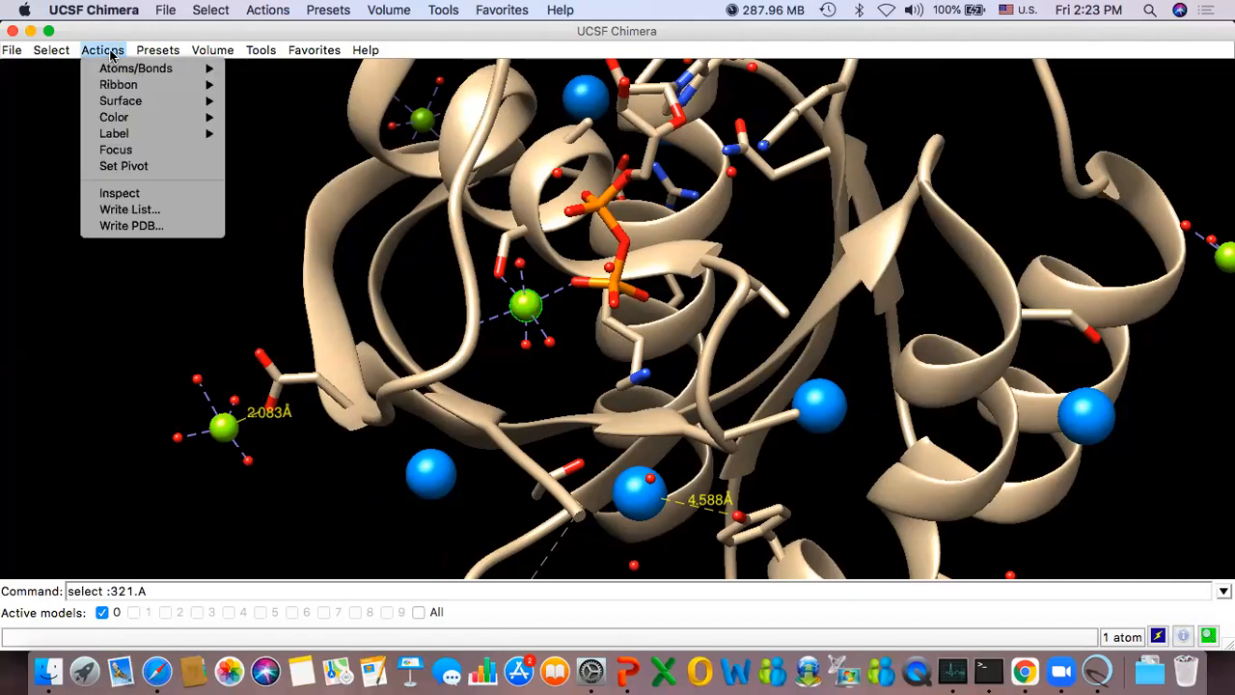
{"action": "left_click", "coordinate": [143, 169]}
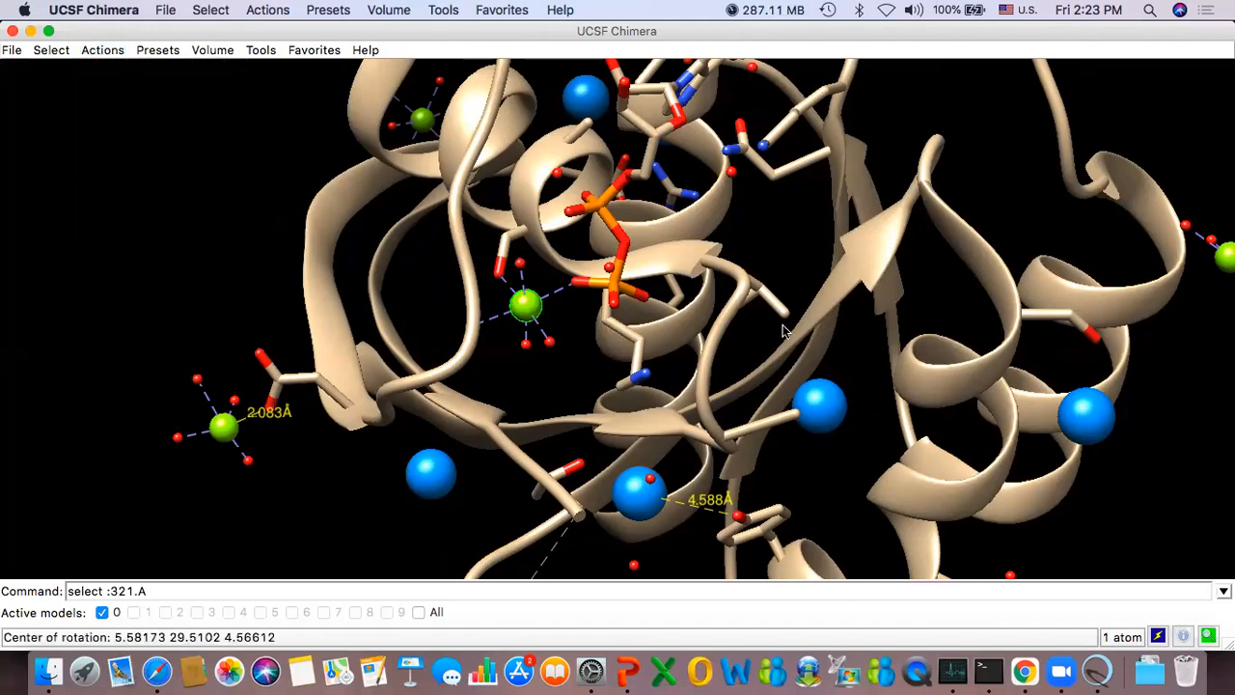
{"action": "left_click_drag", "start_coordinate": [934, 325], "coordinate": [512, 323]}
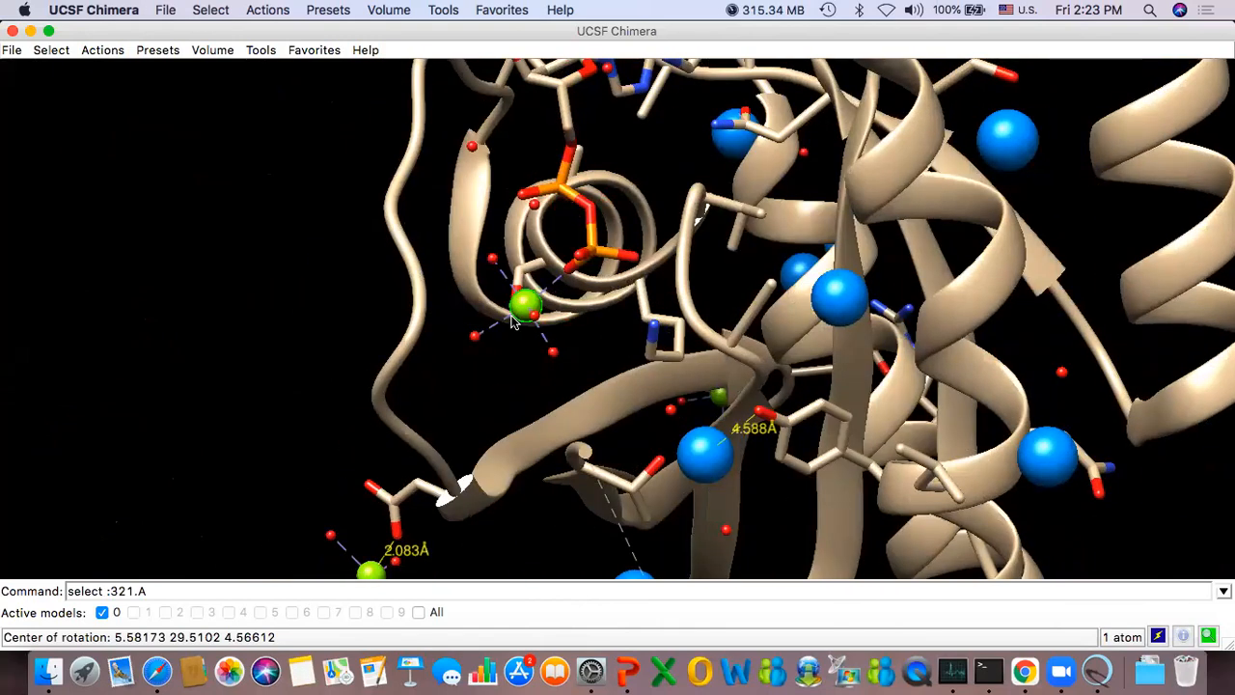
Step: Focus the view on the selected ion MG 202.A and examine its coordination contacts from another side
{"action": "left_click", "coordinate": [104, 53]}
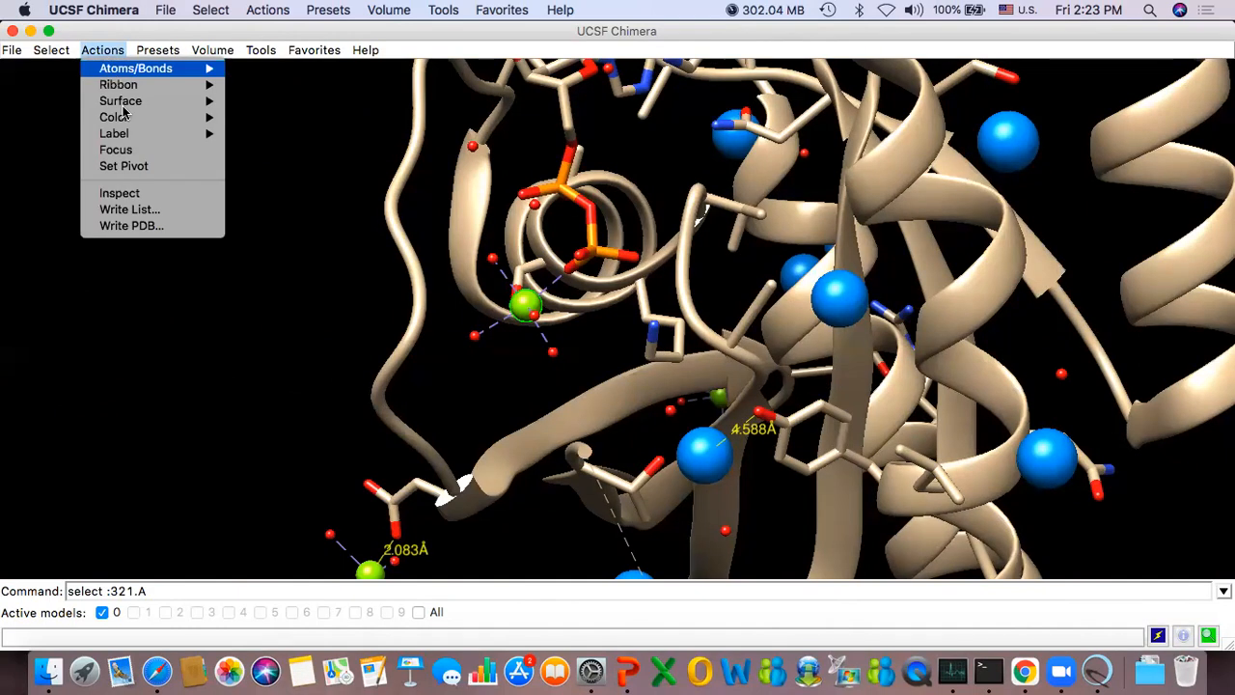
{"action": "left_click", "coordinate": [117, 150]}
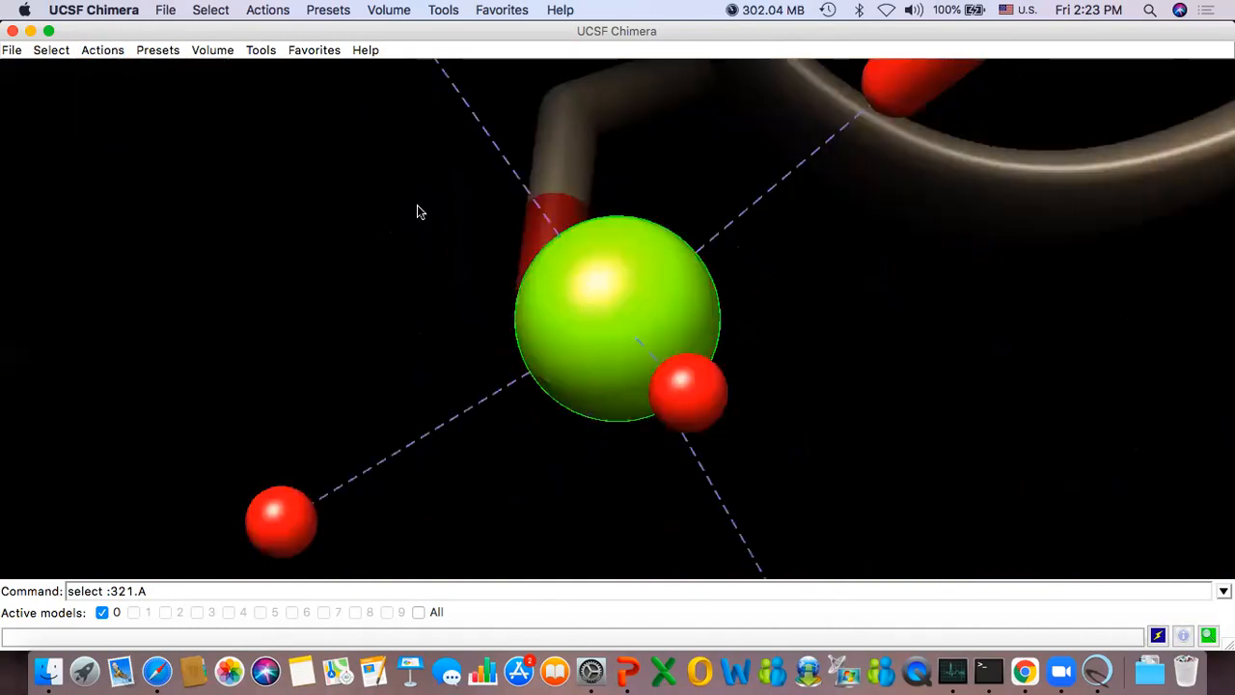
{"action": "scroll", "coordinate": [372, 199], "scroll_direction": "up", "scroll_amount": 3}
{"action": "scroll", "coordinate": [372, 199], "scroll_direction": "down", "scroll_amount": 10}
{"action": "left_click_drag", "start_coordinate": [672, 253], "coordinate": [183, 276]}
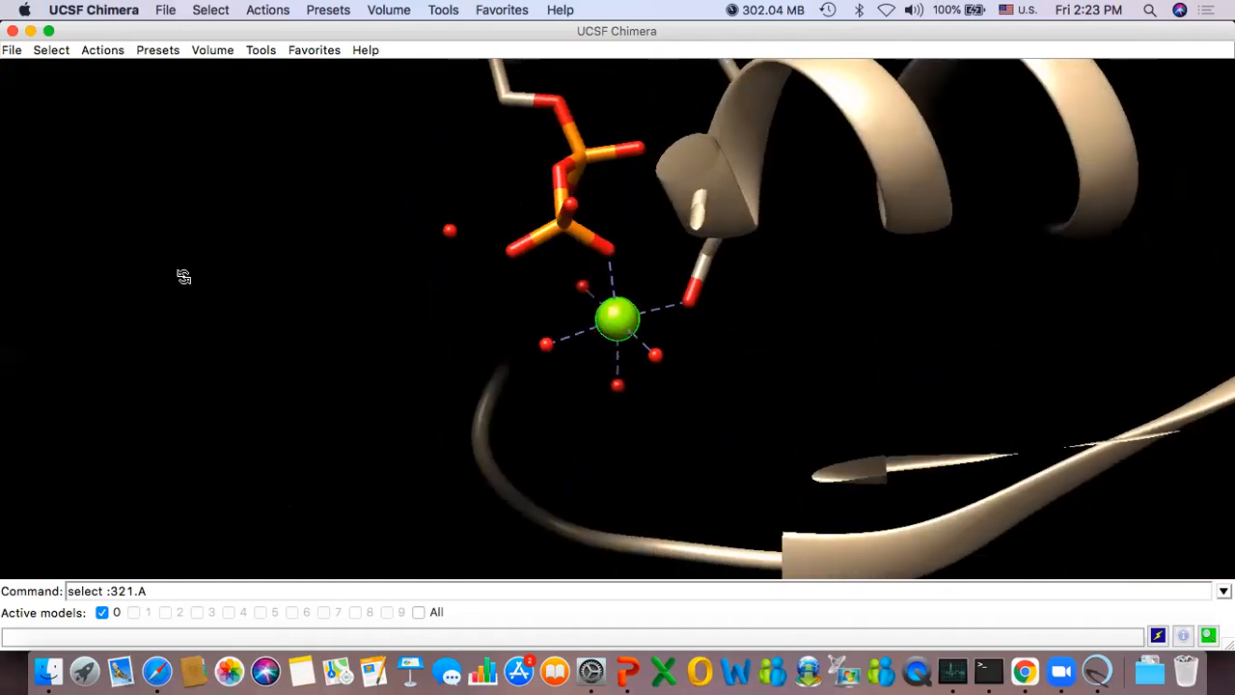
{"action": "left_click", "coordinate": [102, 50]}
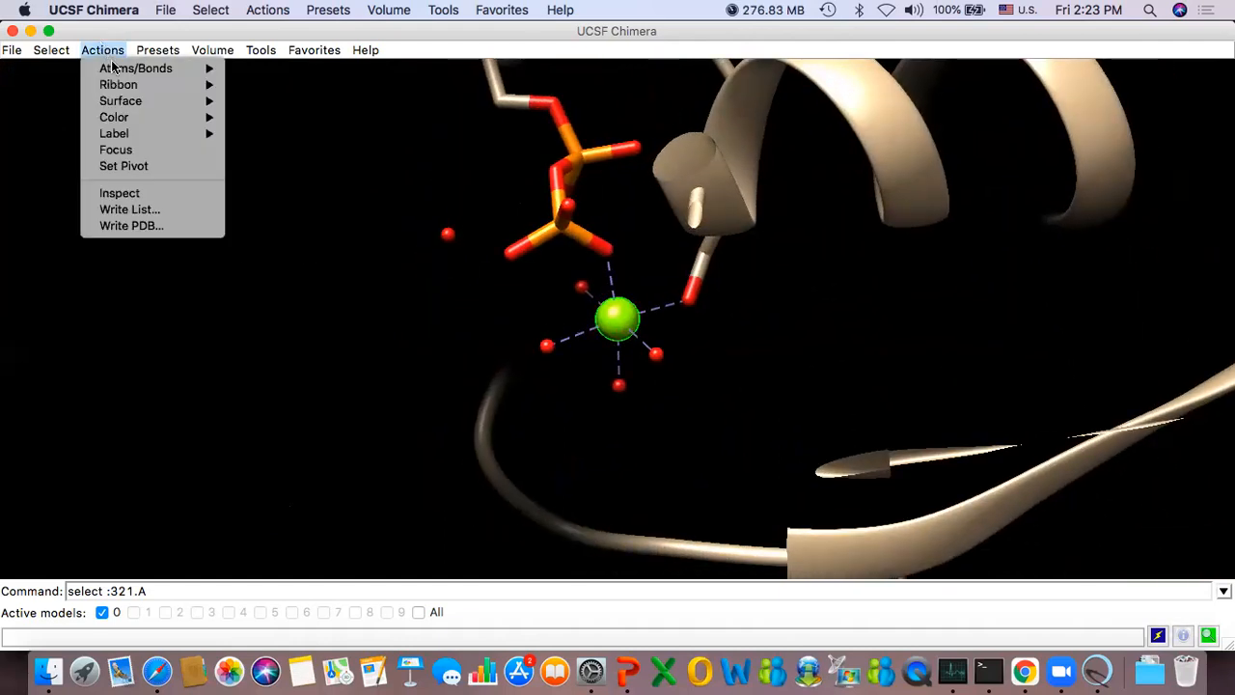
{"action": "mouse_move", "coordinate": [116, 71]}
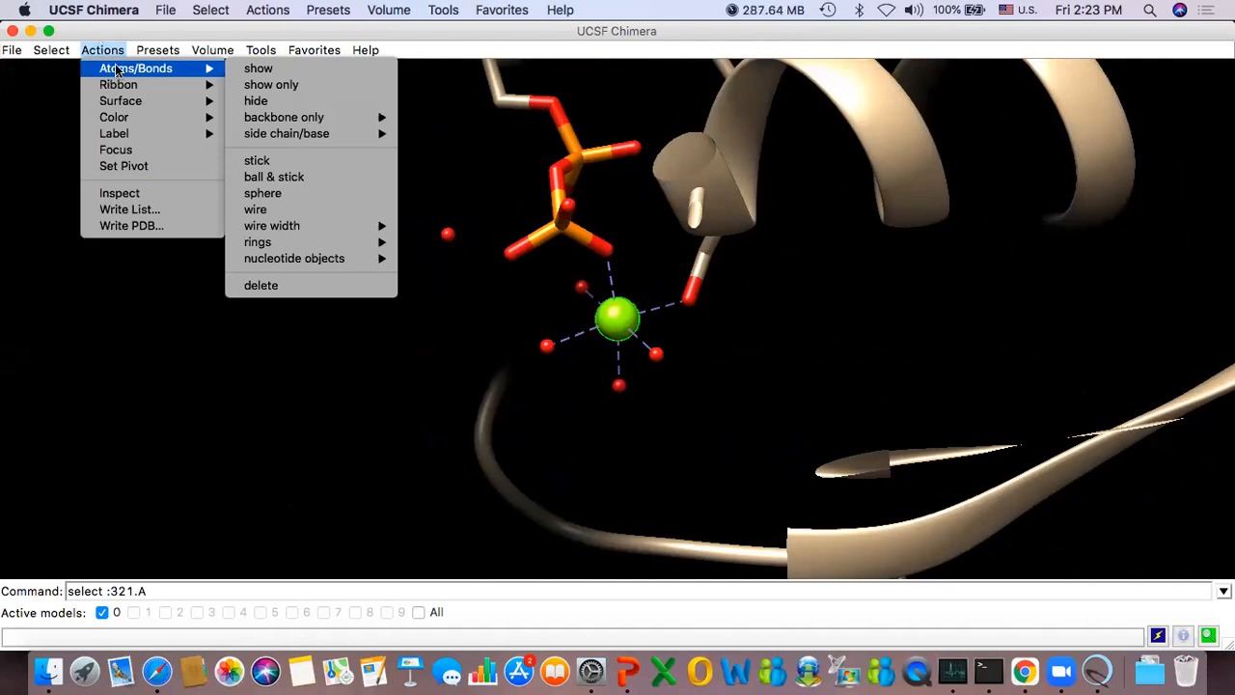
{"action": "mouse_move", "coordinate": [123, 120]}
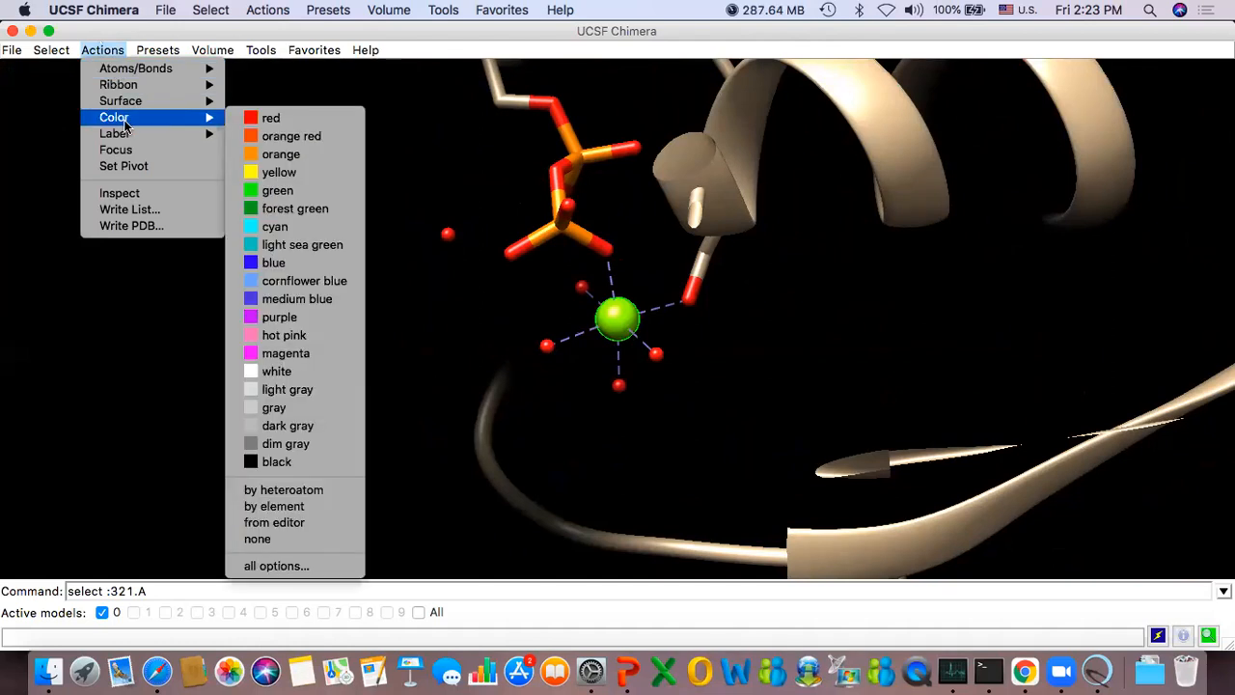
{"action": "left_click", "coordinate": [473, 222]}
Step: Clear the selection of magnesium ion MG 202.A
{"action": "scroll", "coordinate": [461, 204], "scroll_direction": "down", "scroll_amount": 10}
{"action": "left_click_drag", "start_coordinate": [537, 247], "coordinate": [284, 138]}
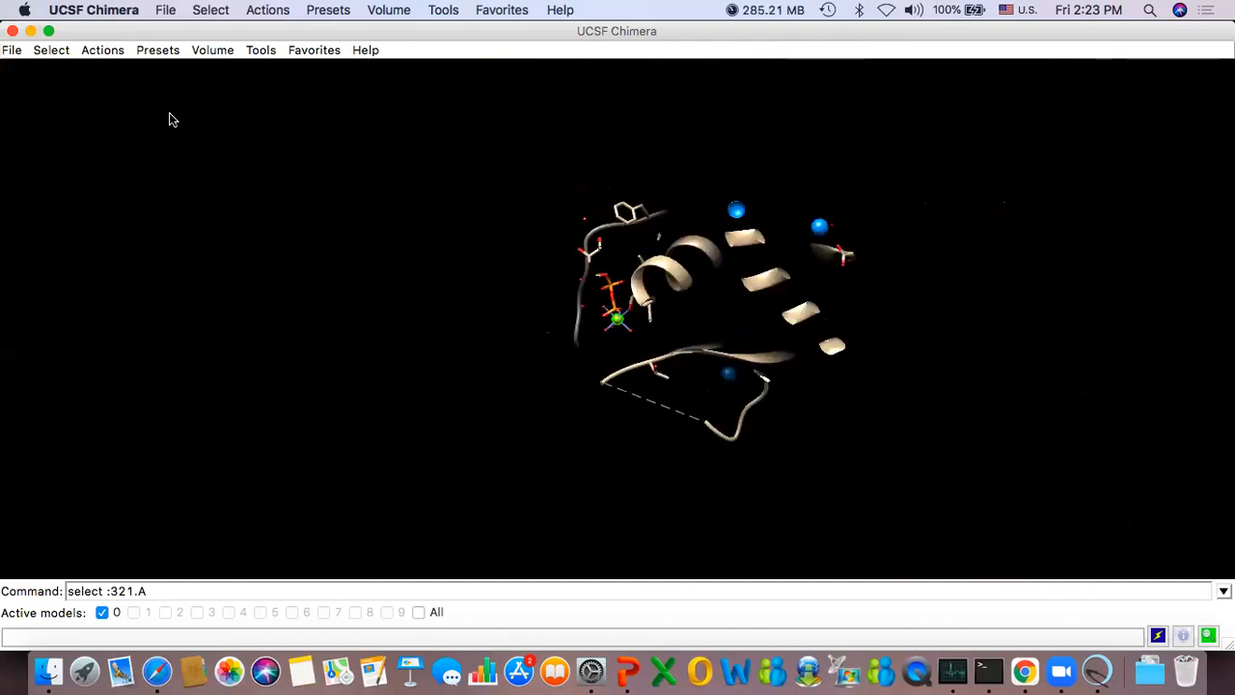
{"action": "left_click", "coordinate": [102, 50]}
{"action": "left_click", "coordinate": [58, 52]}
{"action": "left_click", "coordinate": [58, 52]}
{"action": "left_click", "coordinate": [57, 51]}
{"action": "left_click", "coordinate": [58, 51]}
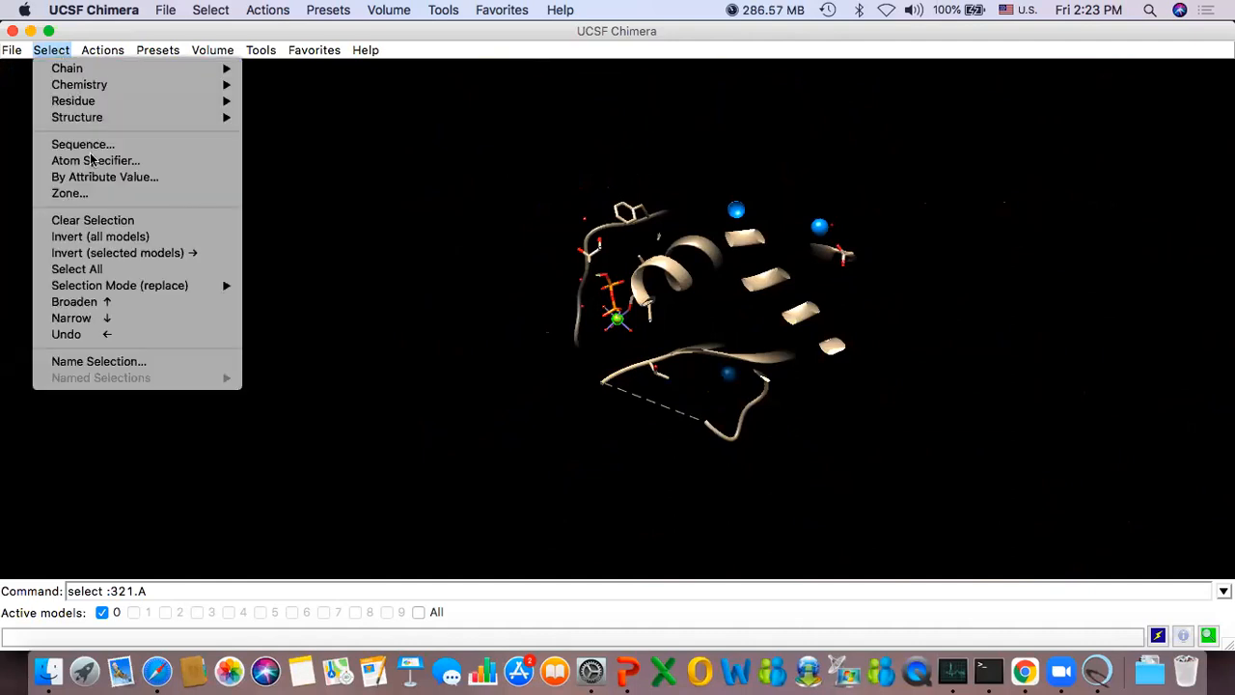
{"action": "left_click", "coordinate": [106, 223]}
{"action": "left_click", "coordinate": [102, 50]}
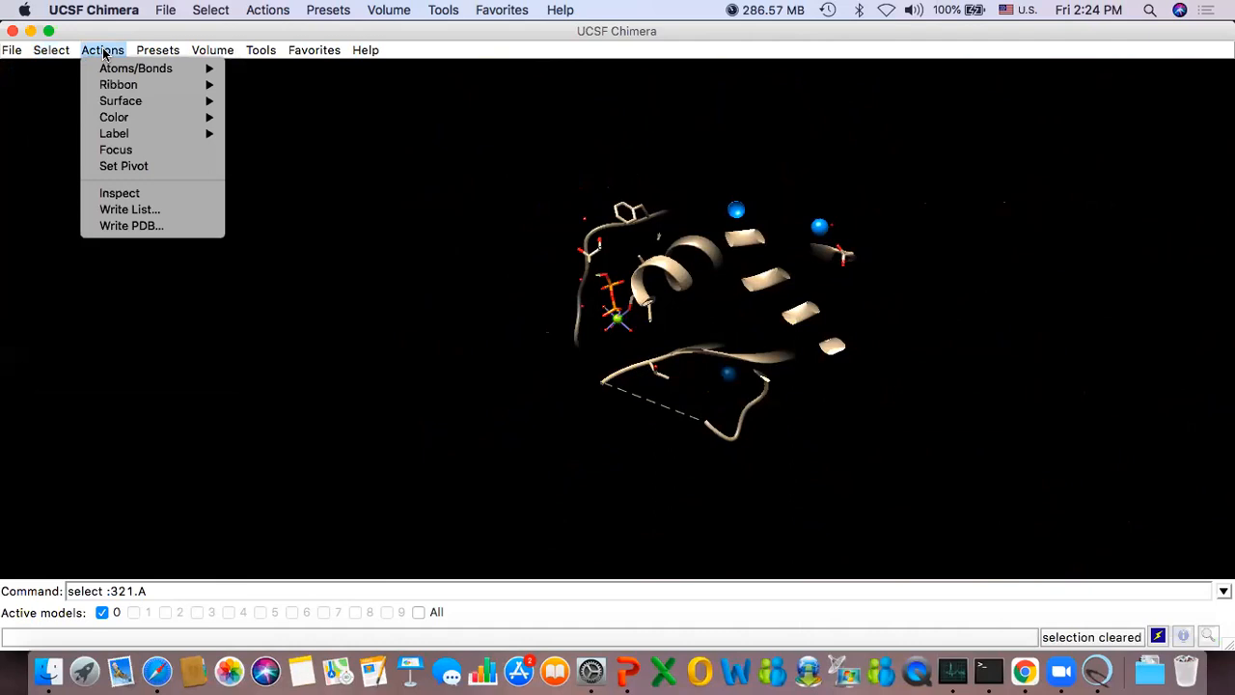
{"action": "mouse_move", "coordinate": [112, 65]}
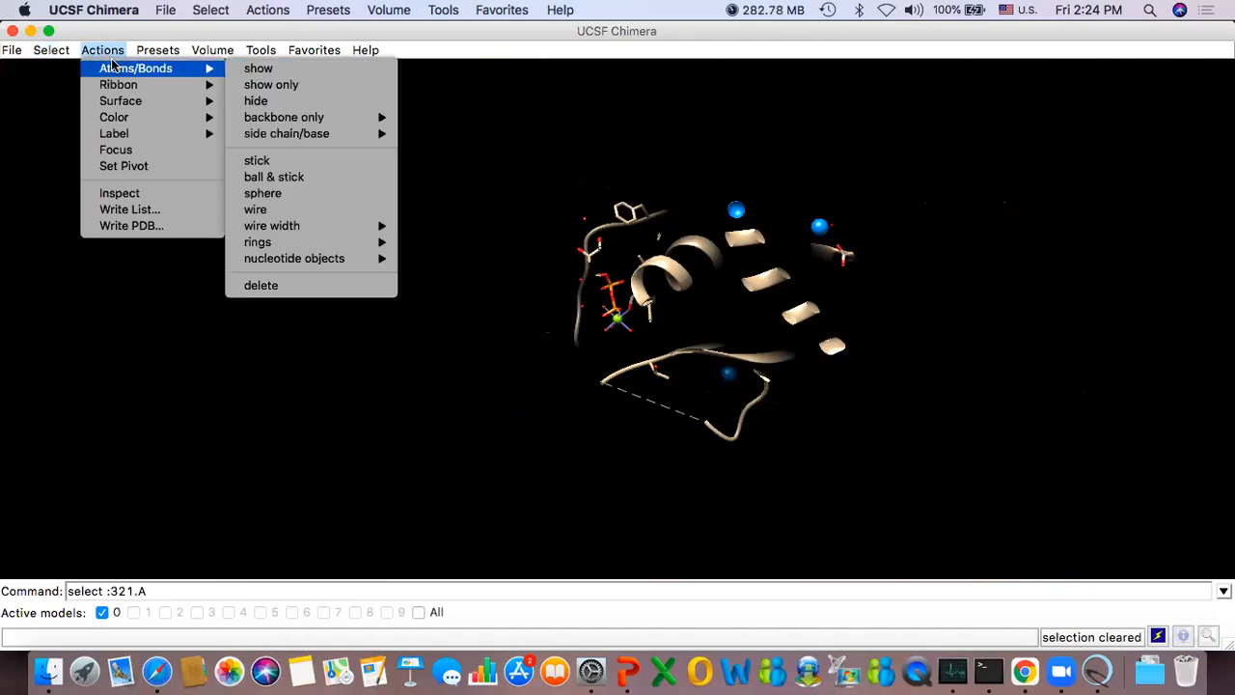
{"action": "mouse_move", "coordinate": [118, 87]}
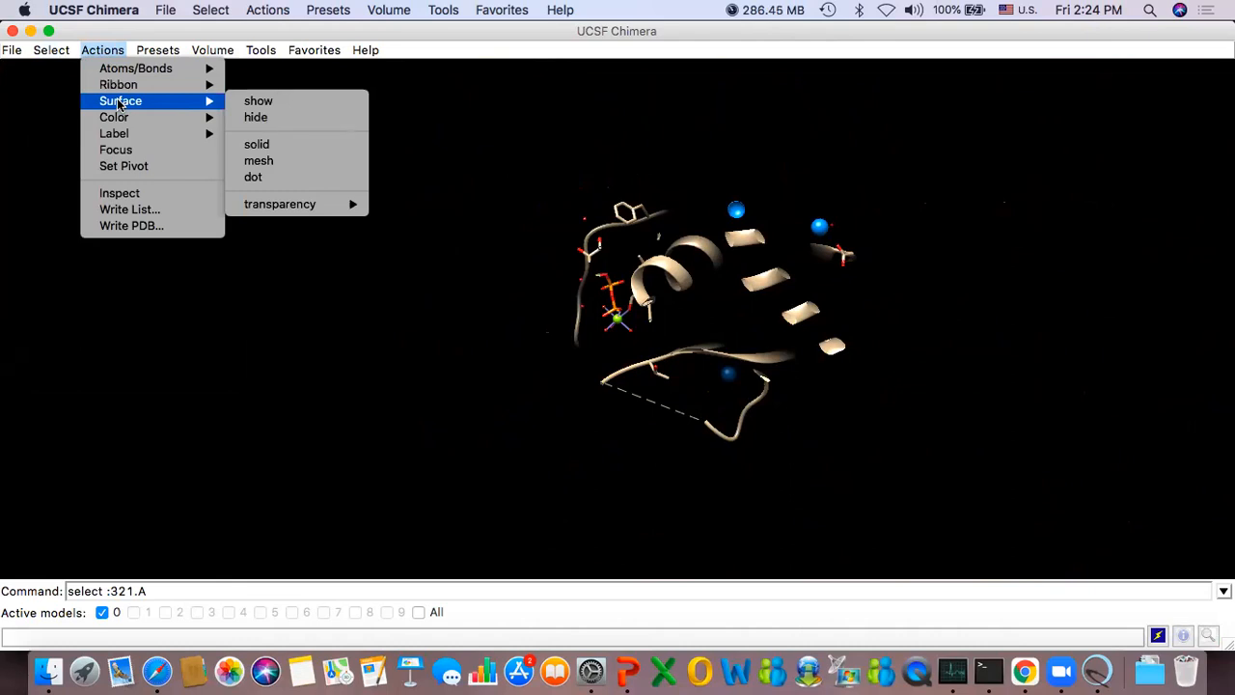
{"action": "mouse_move", "coordinate": [45, 51]}
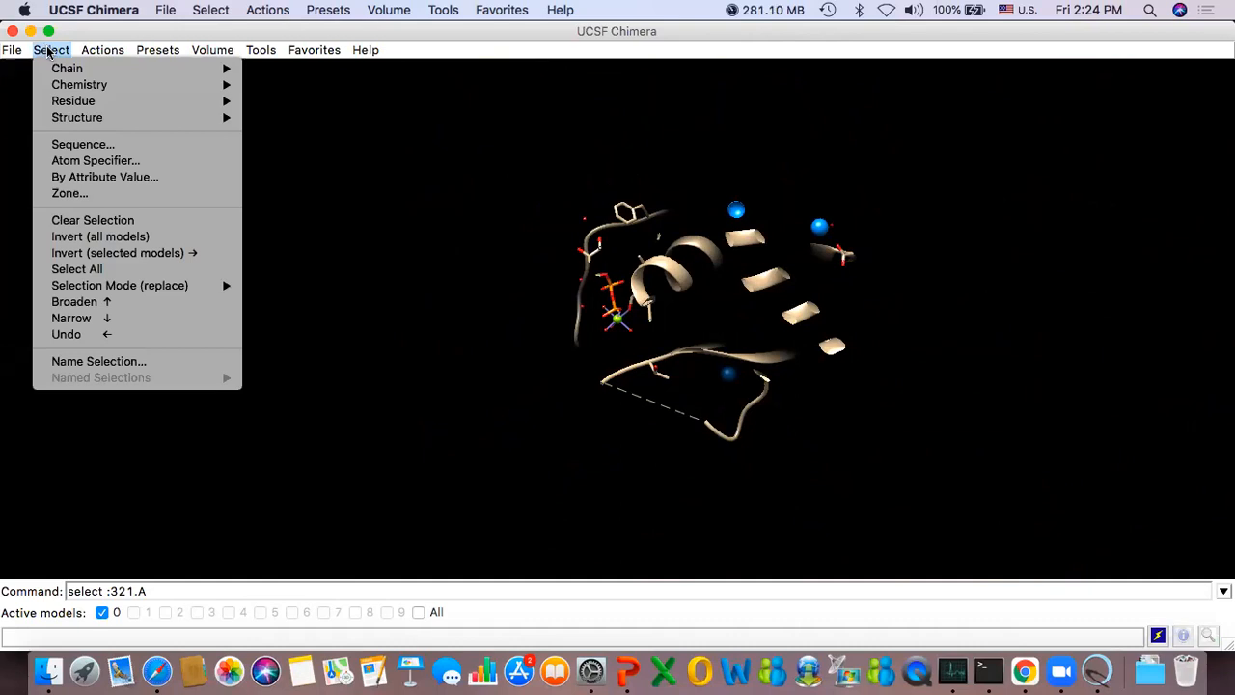
{"action": "mouse_move", "coordinate": [192, 284]}
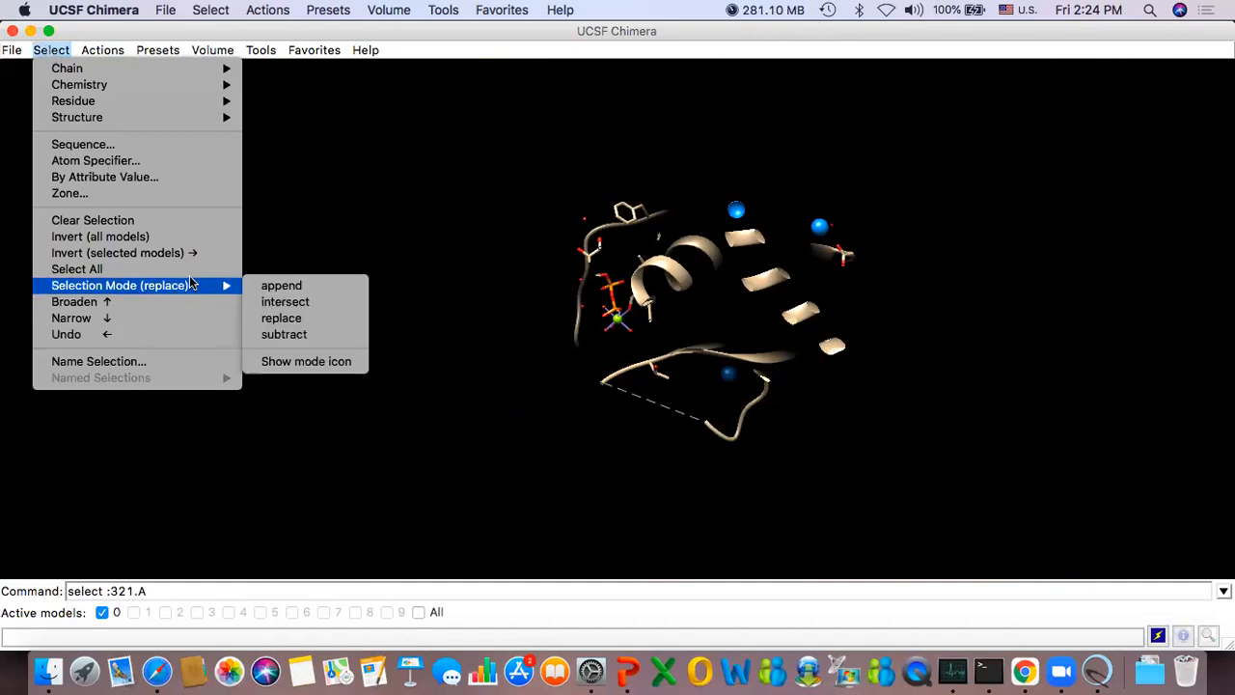
{"action": "left_click", "coordinate": [535, 307]}
Step: Select the magnesium ion beside the phosphate groups, set it as the pivot and rotate the structure around it
{"action": "scroll", "coordinate": [516, 275], "scroll_direction": "up", "scroll_amount": 5}
{"action": "scroll", "coordinate": [518, 284], "scroll_direction": "down", "scroll_amount": 10}
{"action": "left_click_drag", "start_coordinate": [690, 318], "coordinate": [627, 342]}
{"action": "scroll", "coordinate": [603, 331], "scroll_direction": "down", "scroll_amount": 3}
{"action": "scroll", "coordinate": [600, 324], "scroll_direction": "up", "scroll_amount": 8}
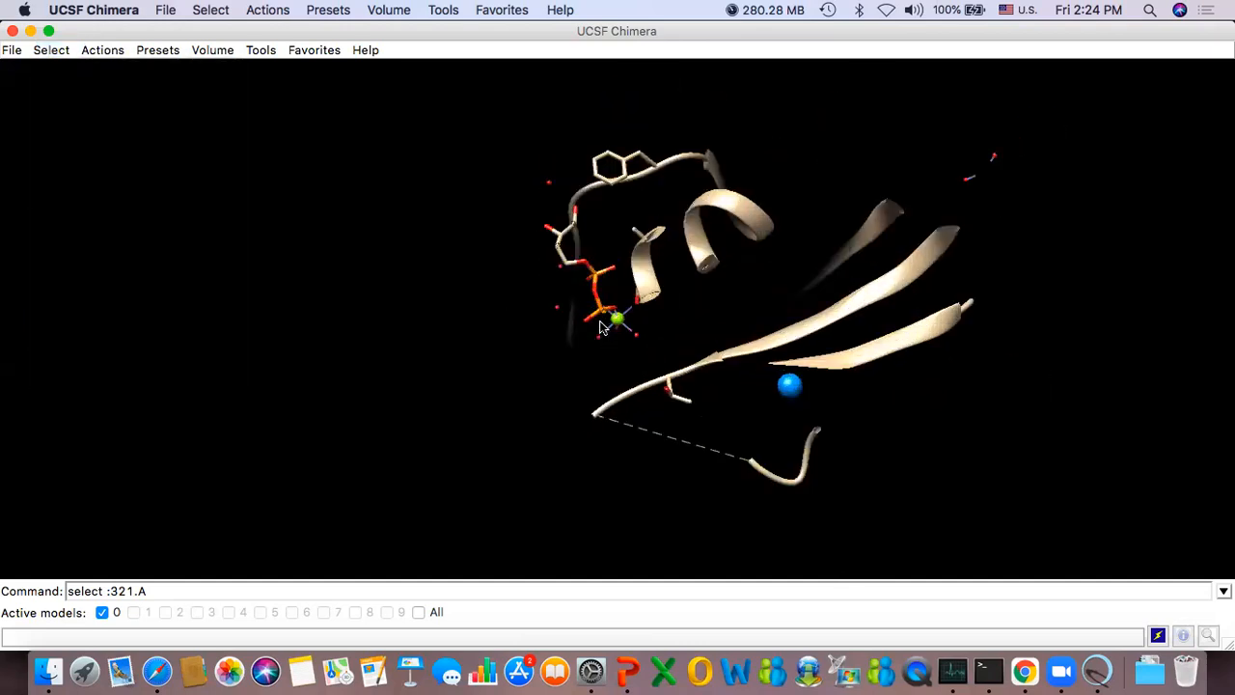
{"action": "scroll", "coordinate": [600, 327], "scroll_direction": "up", "scroll_amount": 5}
{"action": "left_click", "coordinate": [613, 331]}
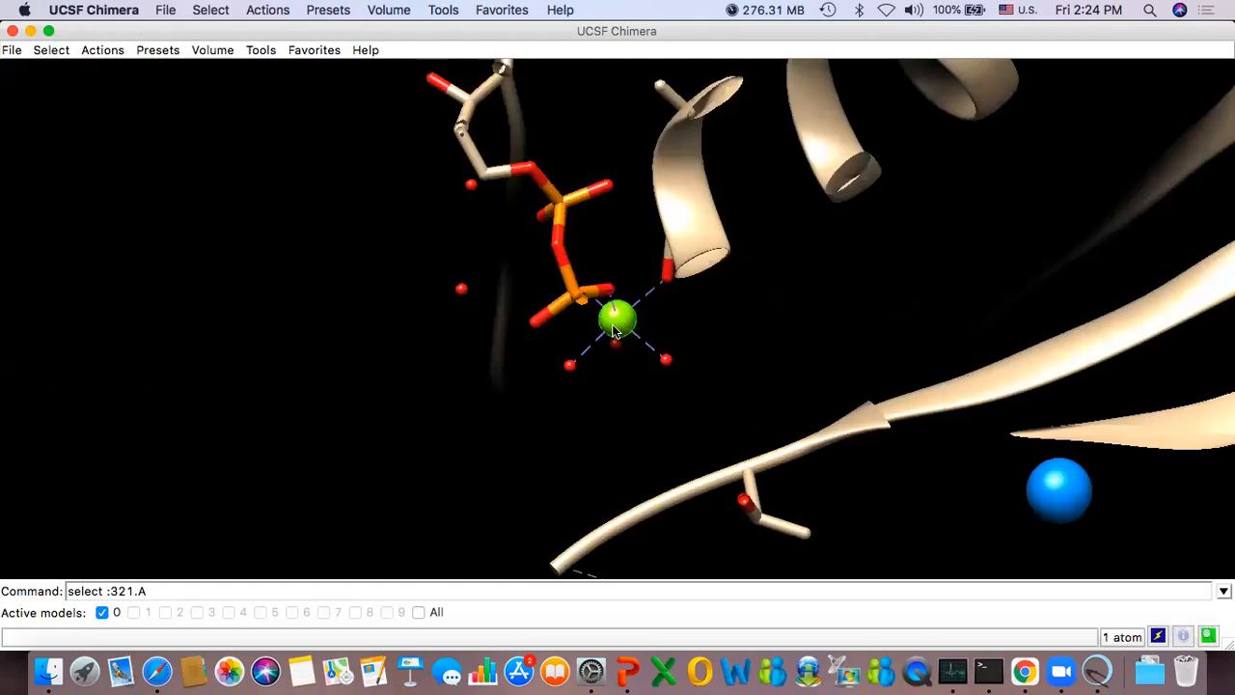
{"action": "left_click", "coordinate": [102, 50]}
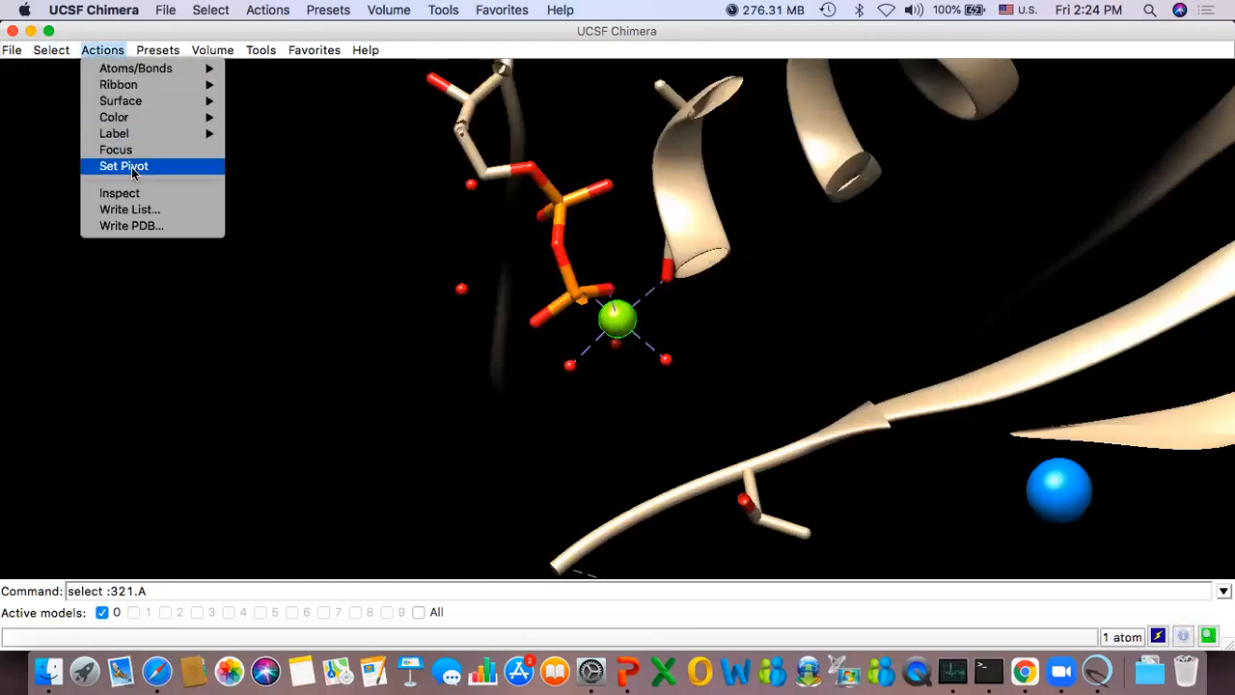
{"action": "left_click", "coordinate": [124, 166]}
{"action": "scroll", "coordinate": [357, 260], "scroll_direction": "down", "scroll_amount": 5}
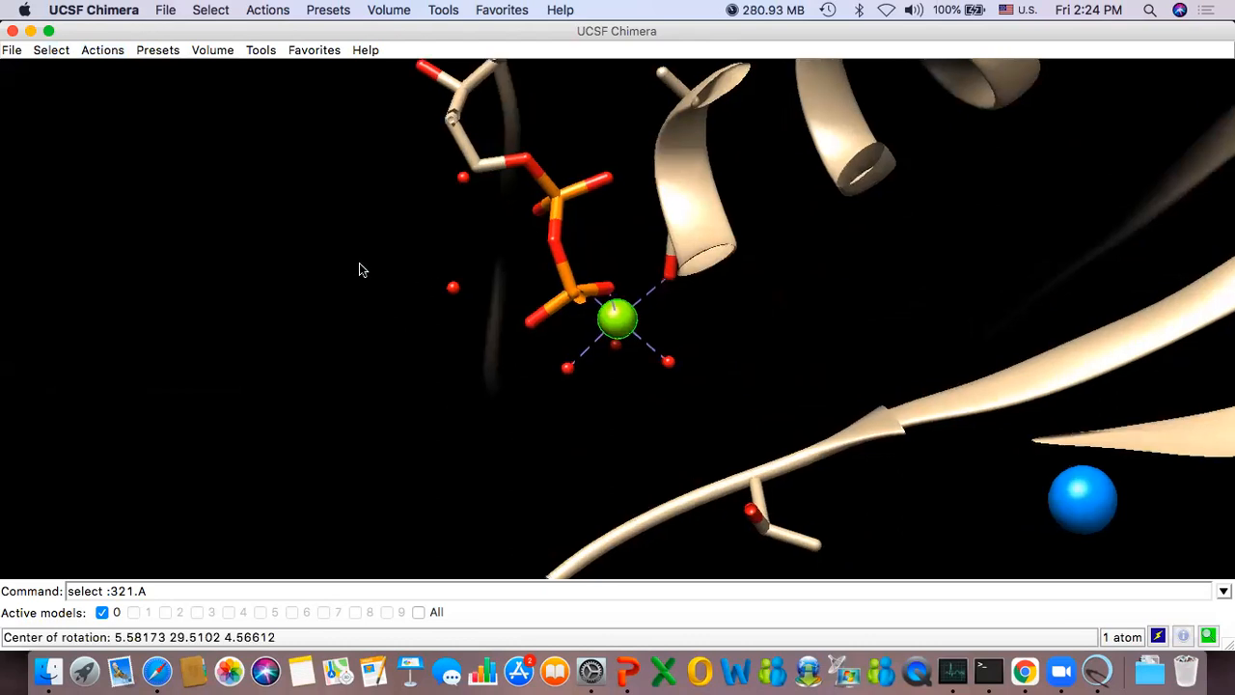
{"action": "left_click_drag", "start_coordinate": [688, 293], "coordinate": [538, 289]}
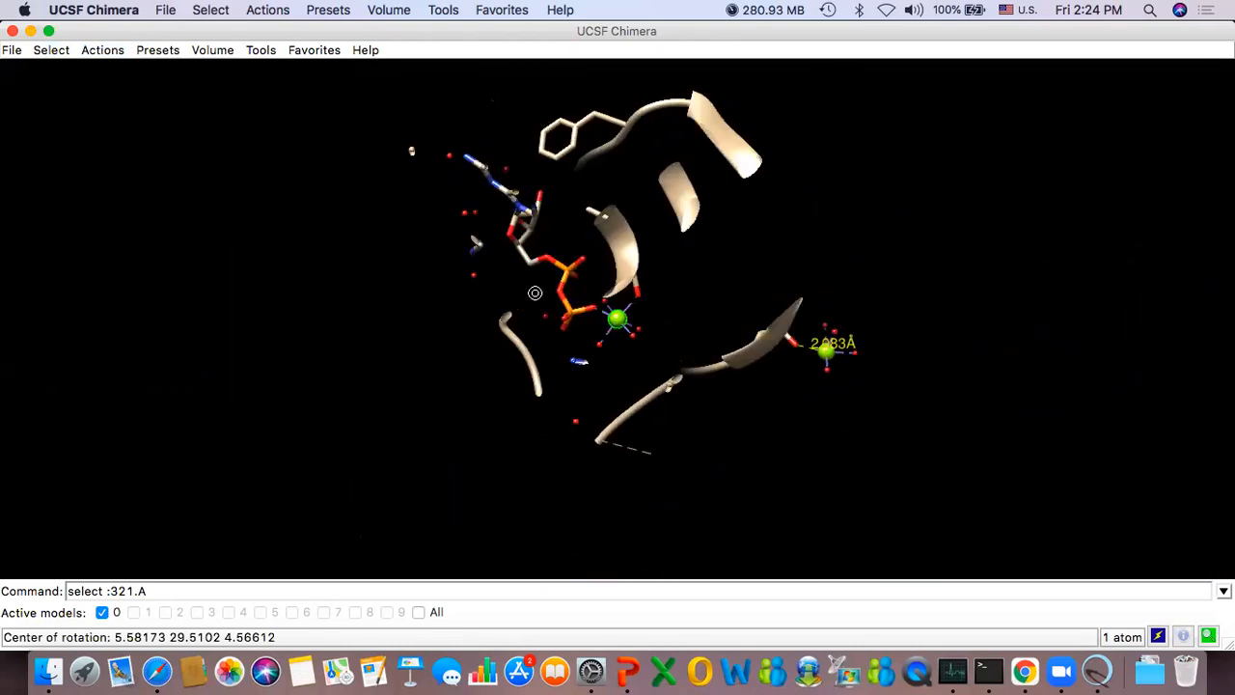
{"action": "left_click", "coordinate": [51, 51]}
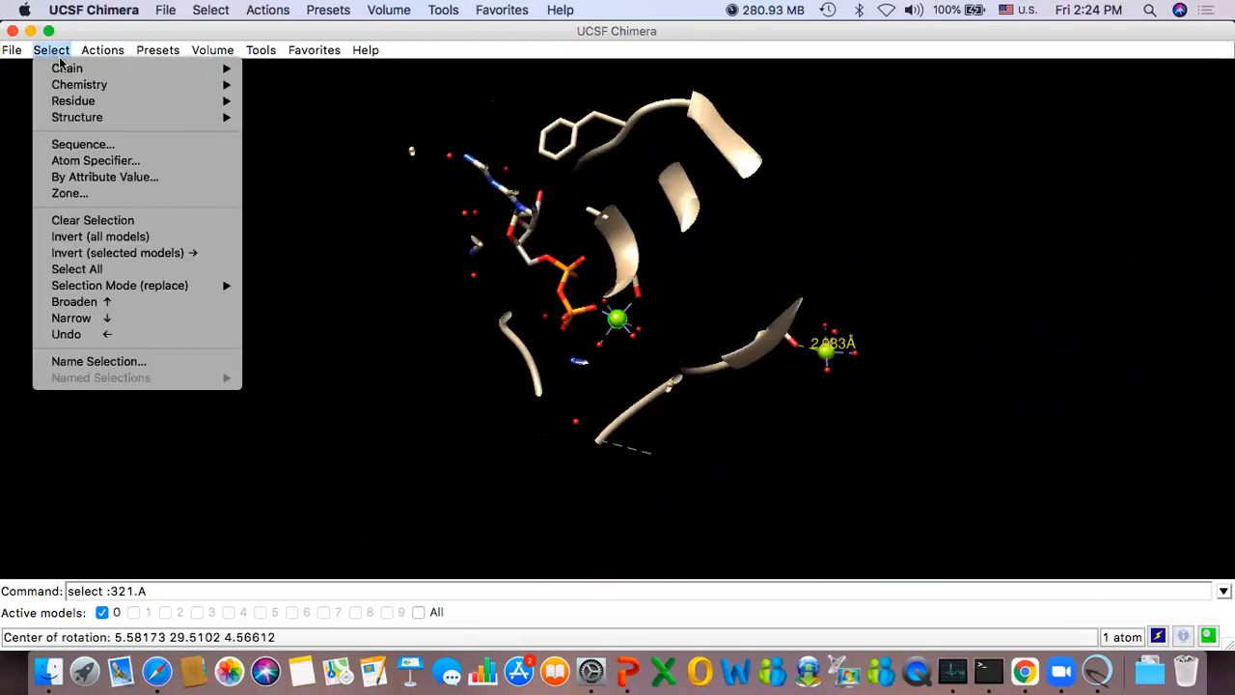
{"action": "mouse_move", "coordinate": [92, 118]}
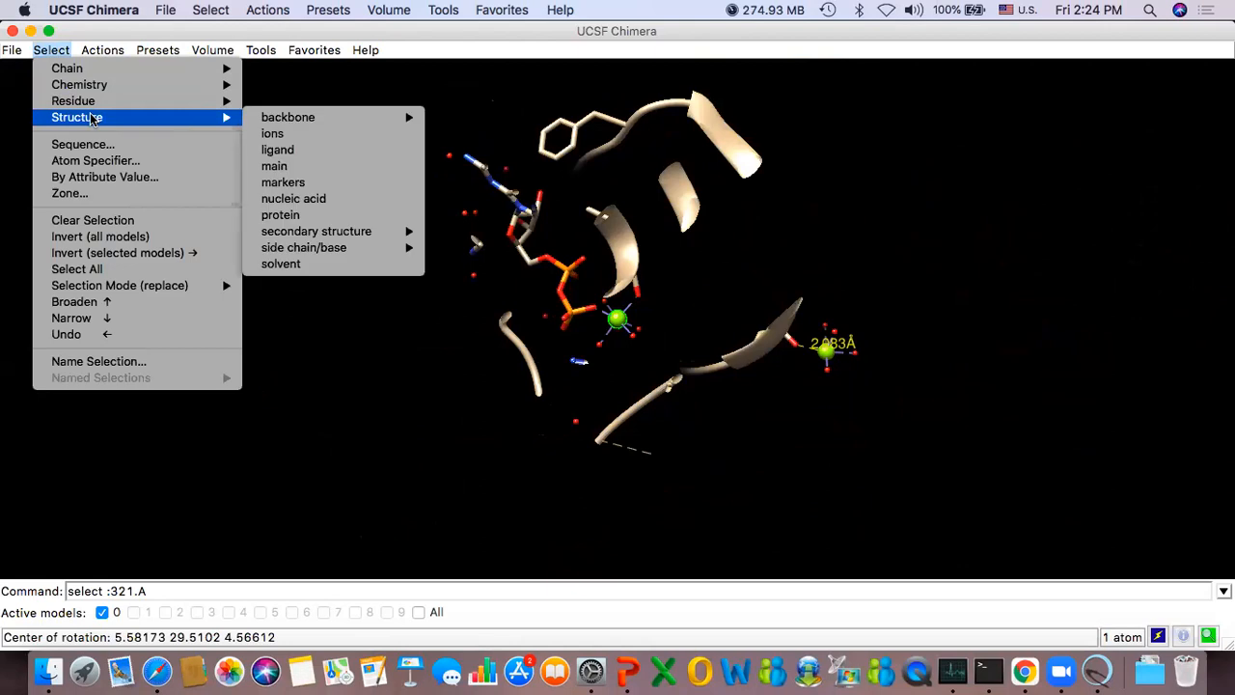
{"action": "left_click", "coordinate": [108, 50]}
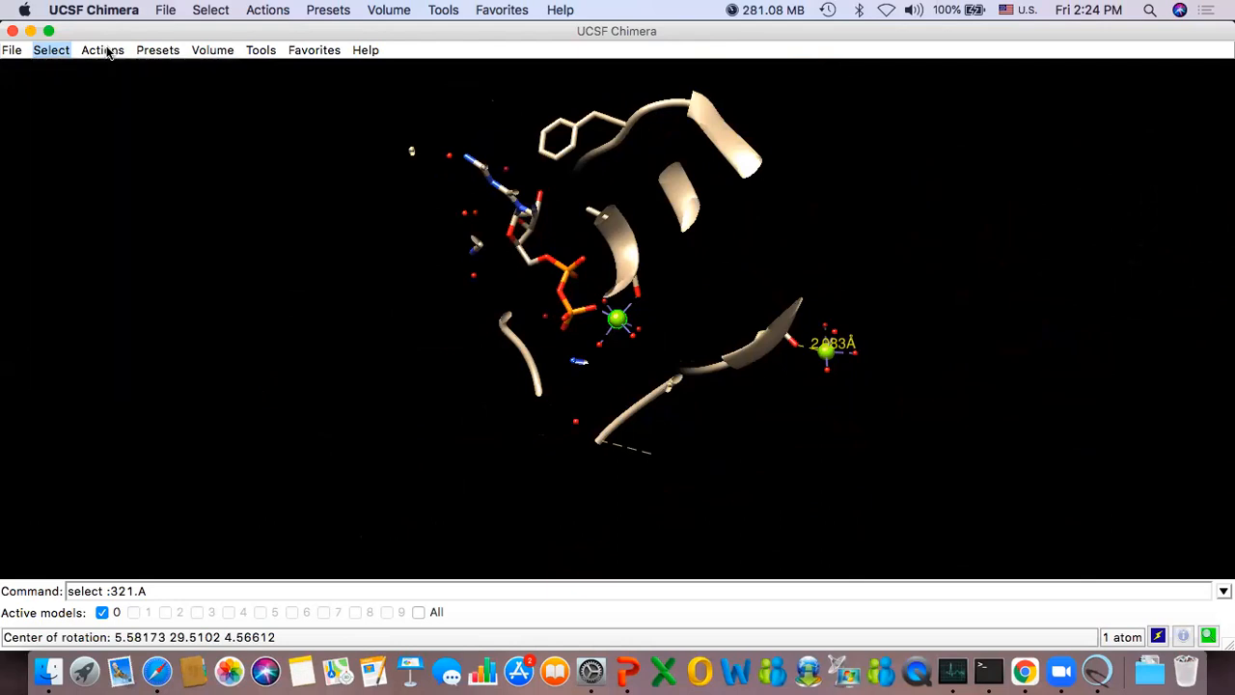
{"action": "left_click", "coordinate": [108, 50]}
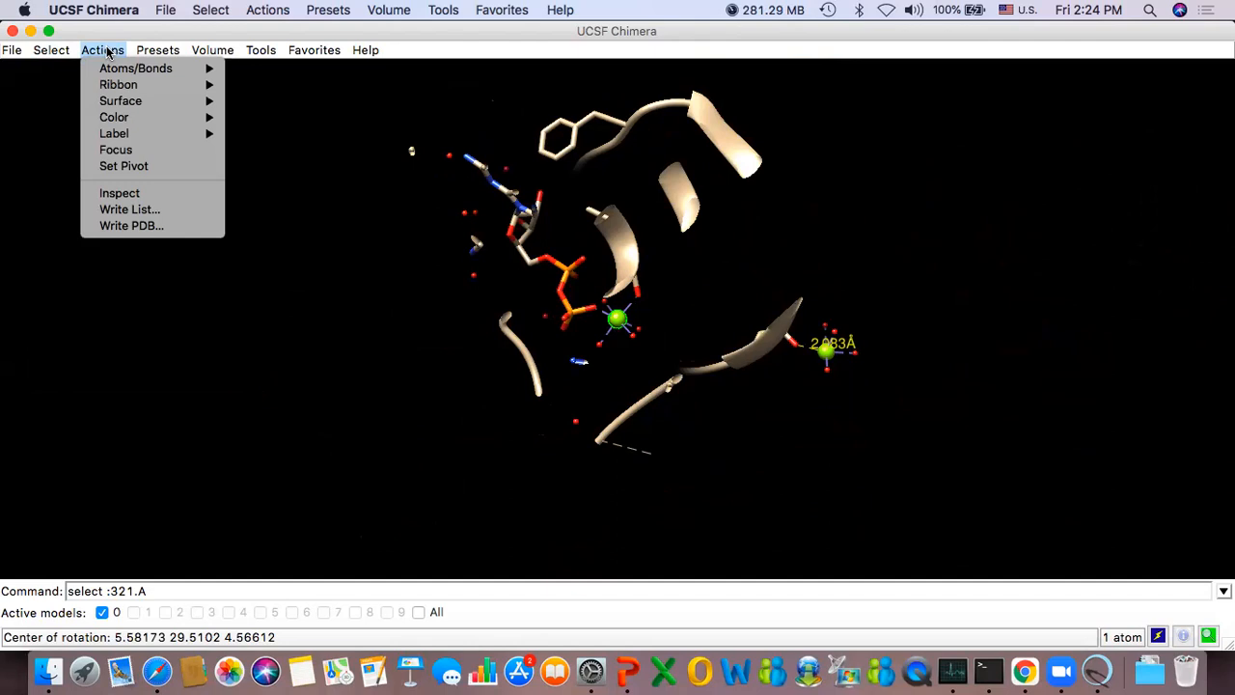
{"action": "left_click", "coordinate": [115, 51]}
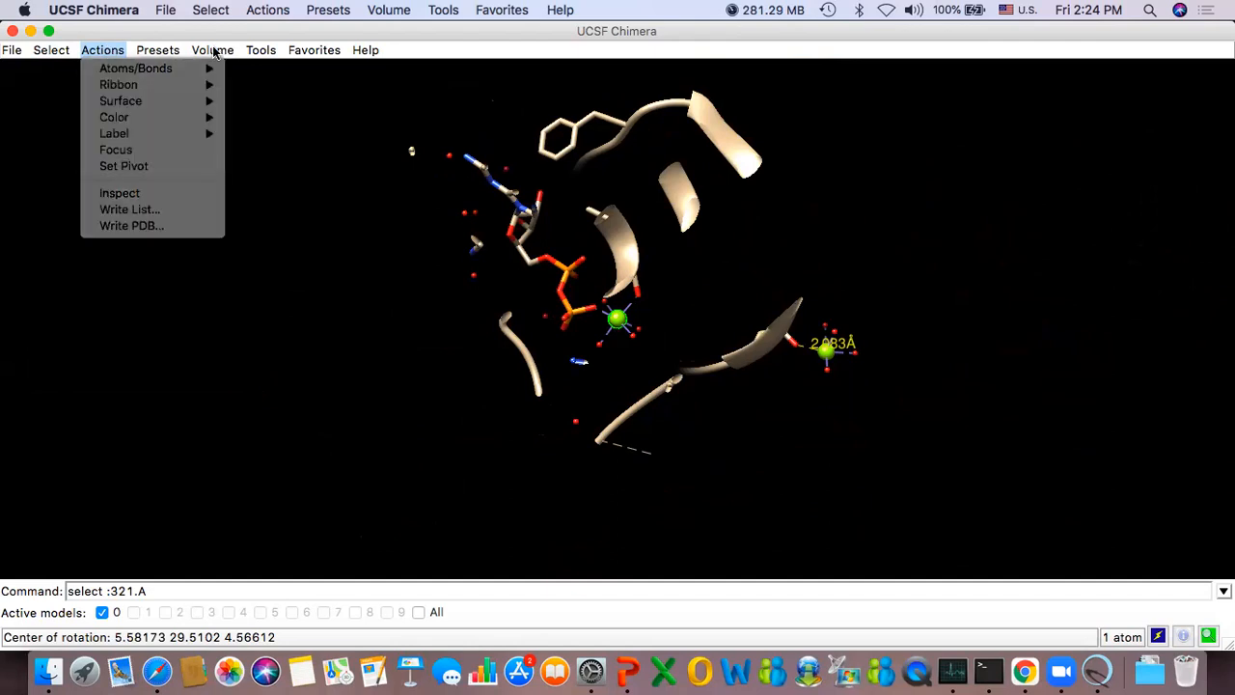
{"action": "left_click", "coordinate": [111, 53]}
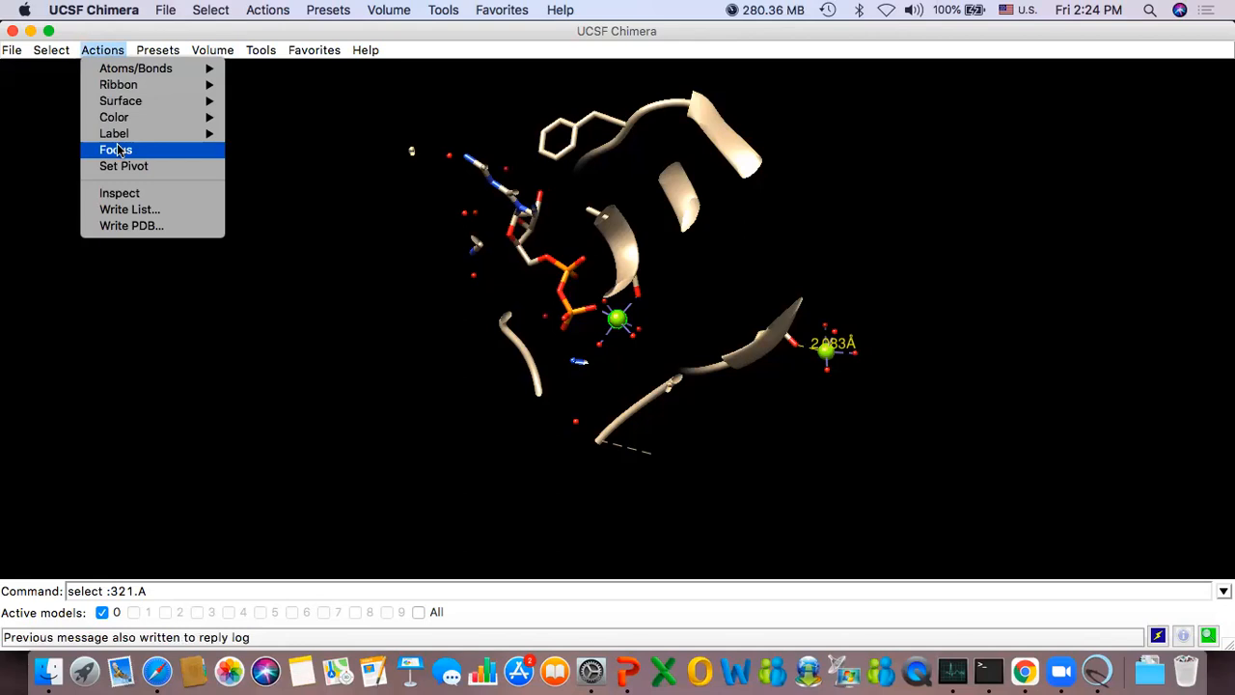
{"action": "left_click", "coordinate": [165, 50]}
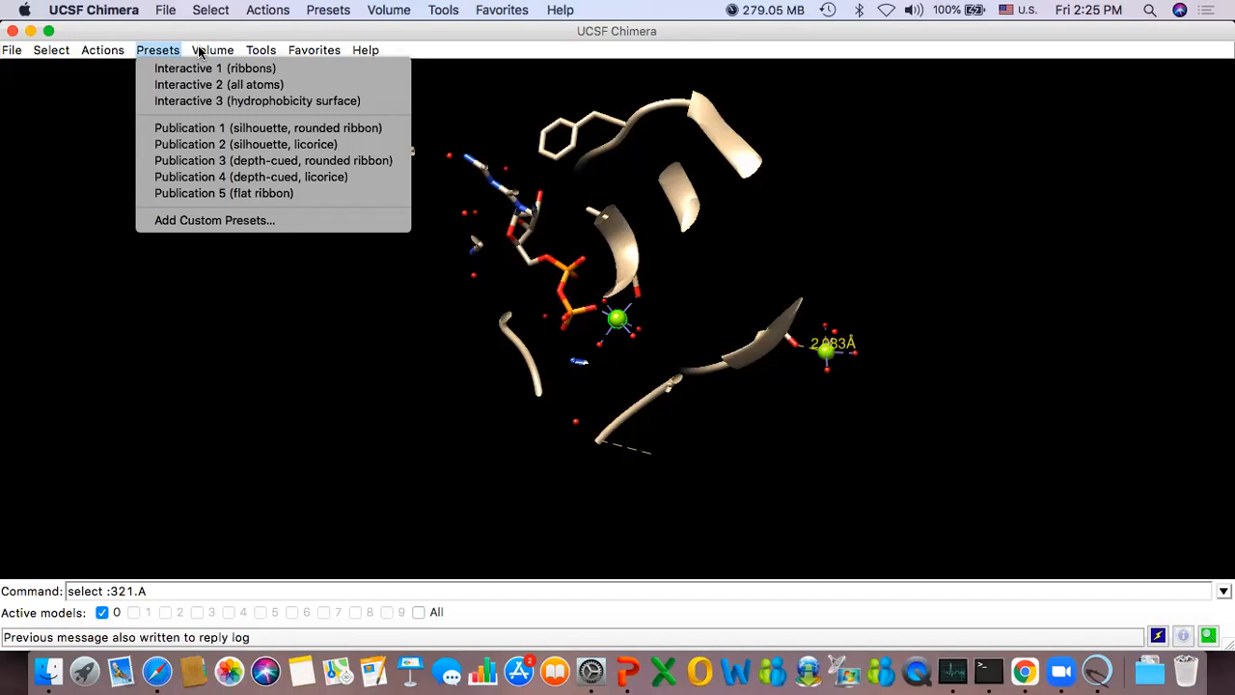
{"action": "left_click", "coordinate": [200, 50]}
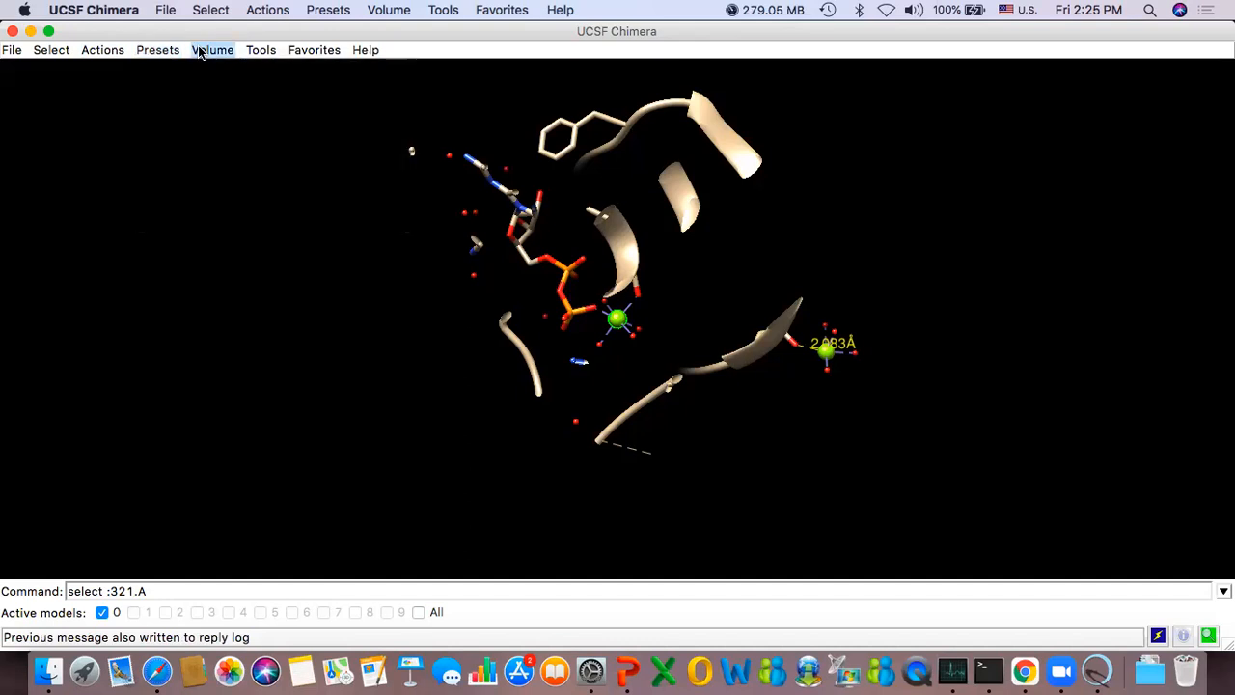
{"action": "left_click", "coordinate": [259, 50]}
{"action": "mouse_move", "coordinate": [326, 69]}
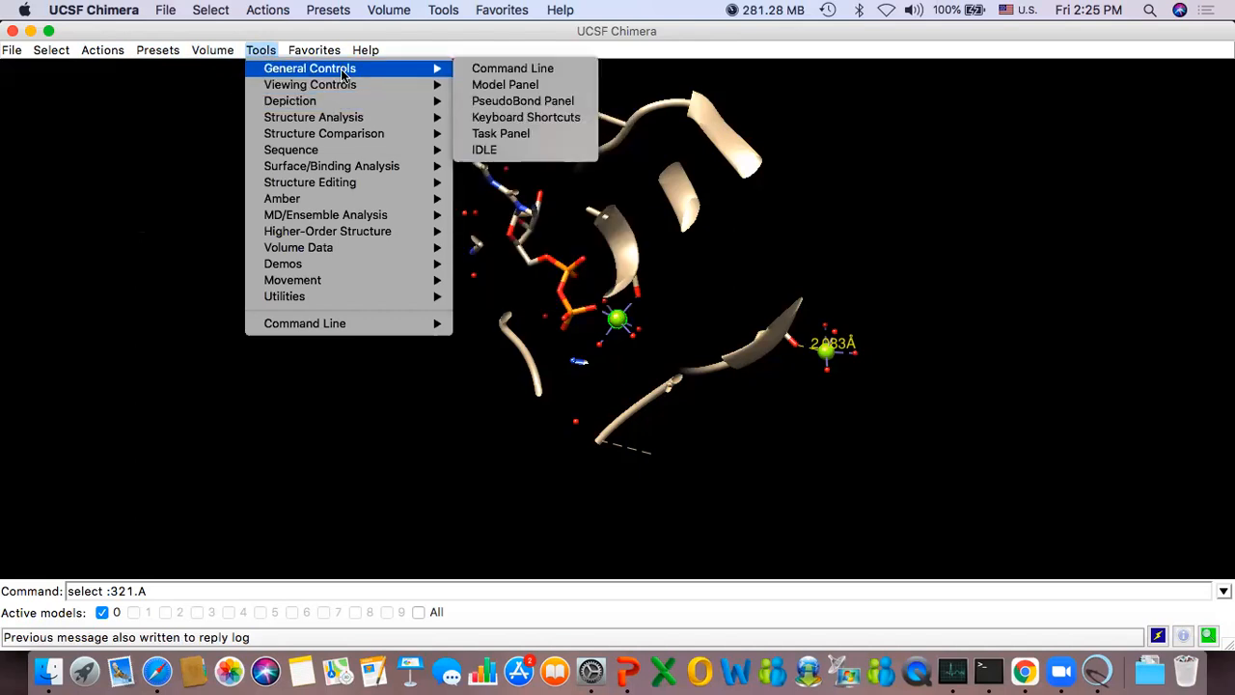
{"action": "left_click", "coordinate": [331, 53]}
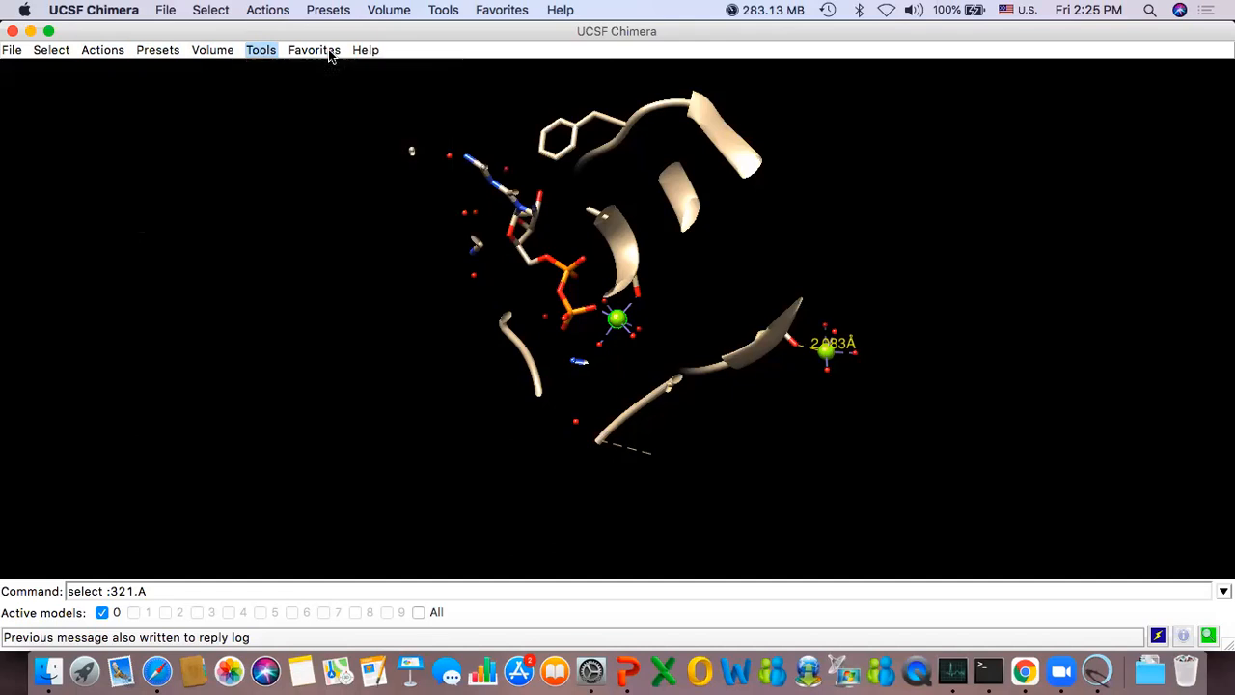
{"action": "left_click", "coordinate": [329, 53]}
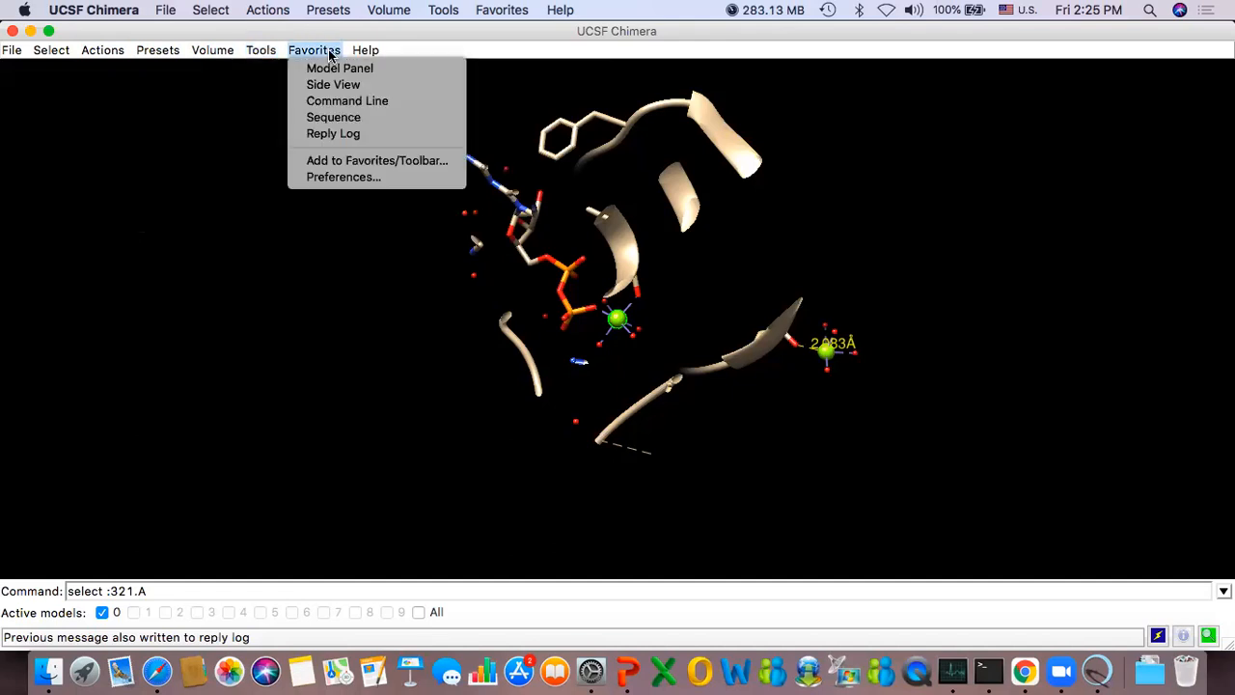
{"action": "left_click", "coordinate": [258, 52]}
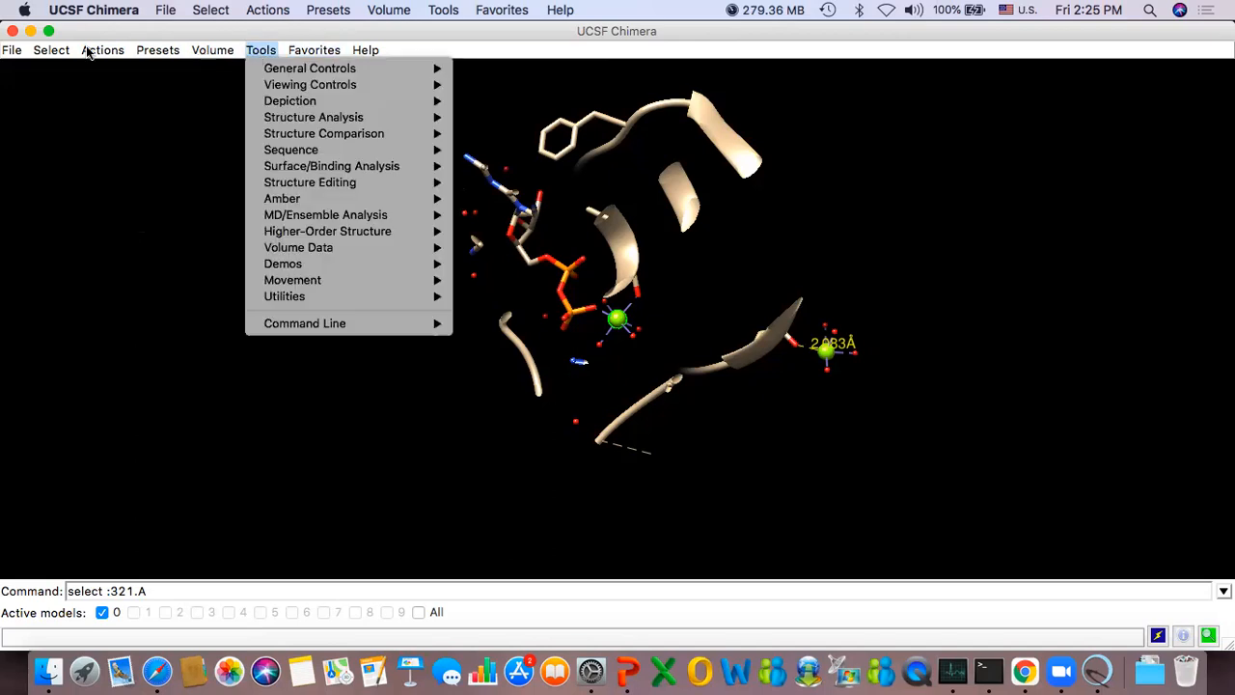
Step: Clear the selection of the magnesium ion beside the phosphate groups
{"action": "left_click", "coordinate": [50, 50]}
{"action": "left_click", "coordinate": [50, 49]}
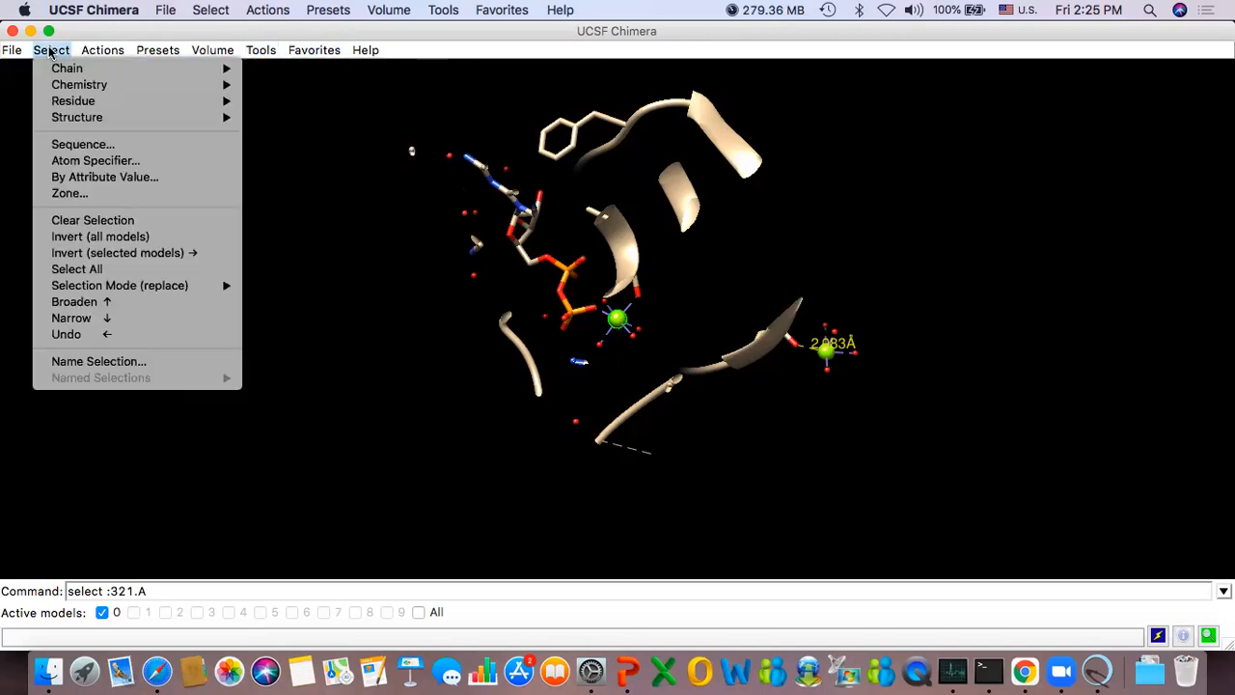
{"action": "left_click", "coordinate": [98, 225]}
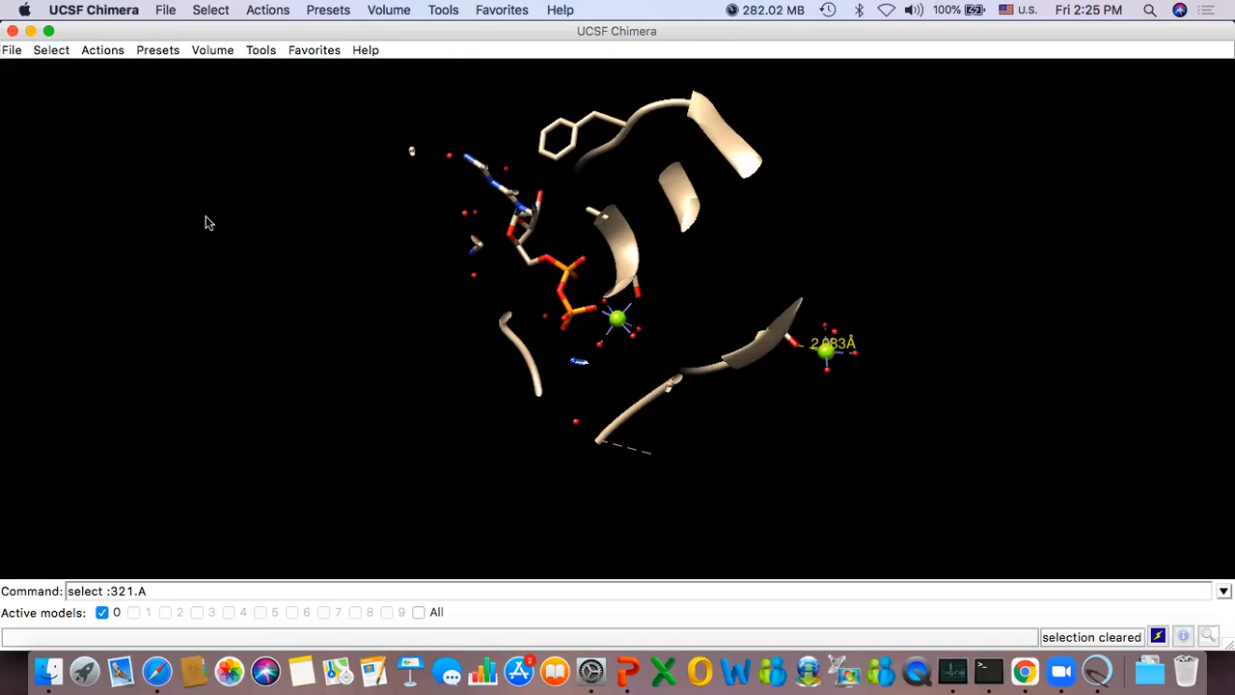
{"action": "scroll", "coordinate": [367, 226], "scroll_direction": "up", "scroll_amount": 5}
{"action": "scroll", "coordinate": [377, 226], "scroll_direction": "down", "scroll_amount": 4}
{"action": "left_click_drag", "start_coordinate": [454, 222], "coordinate": [479, 276]}
{"action": "scroll", "coordinate": [383, 241], "scroll_direction": "down", "scroll_amount": 2}
{"action": "scroll", "coordinate": [376, 236], "scroll_direction": "down", "scroll_amount": 5}
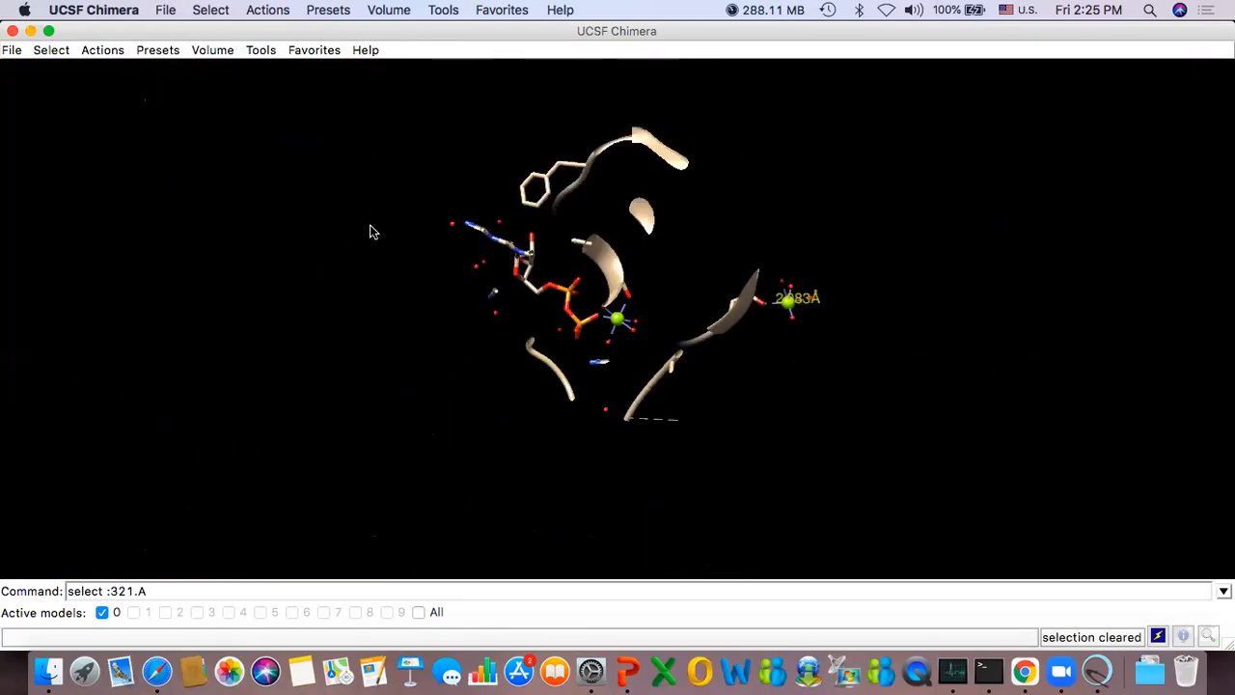
{"action": "left_click", "coordinate": [102, 50]}
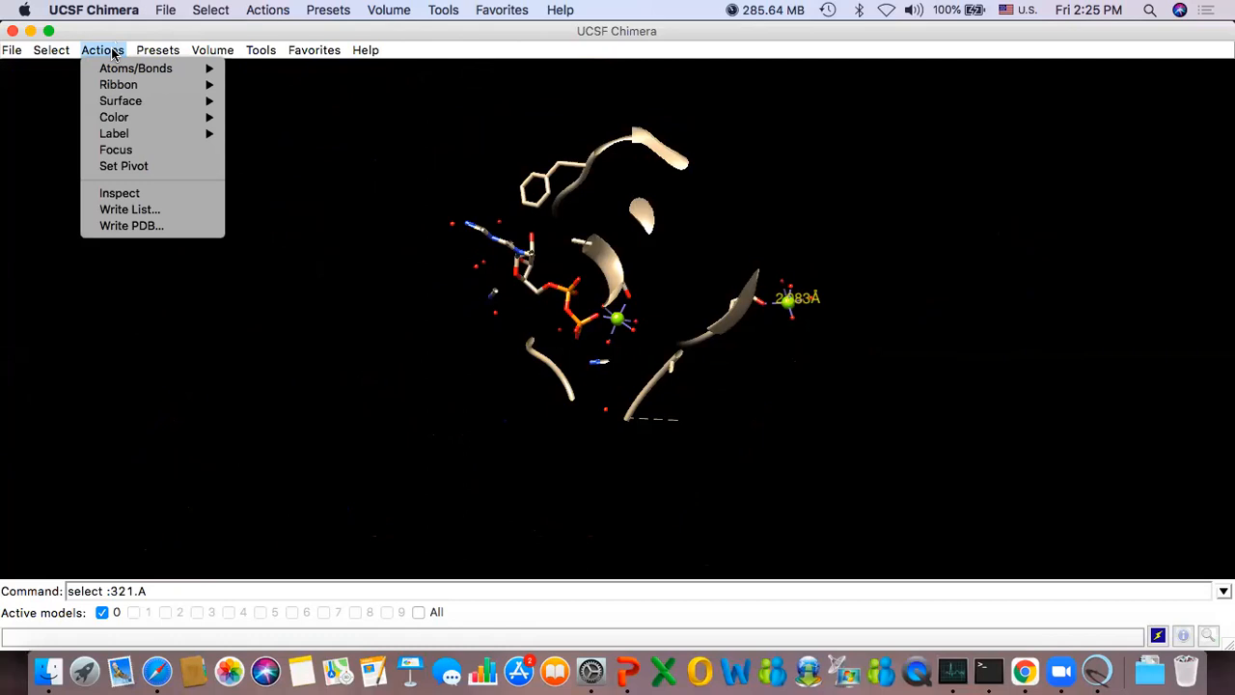
{"action": "mouse_move", "coordinate": [64, 57]}
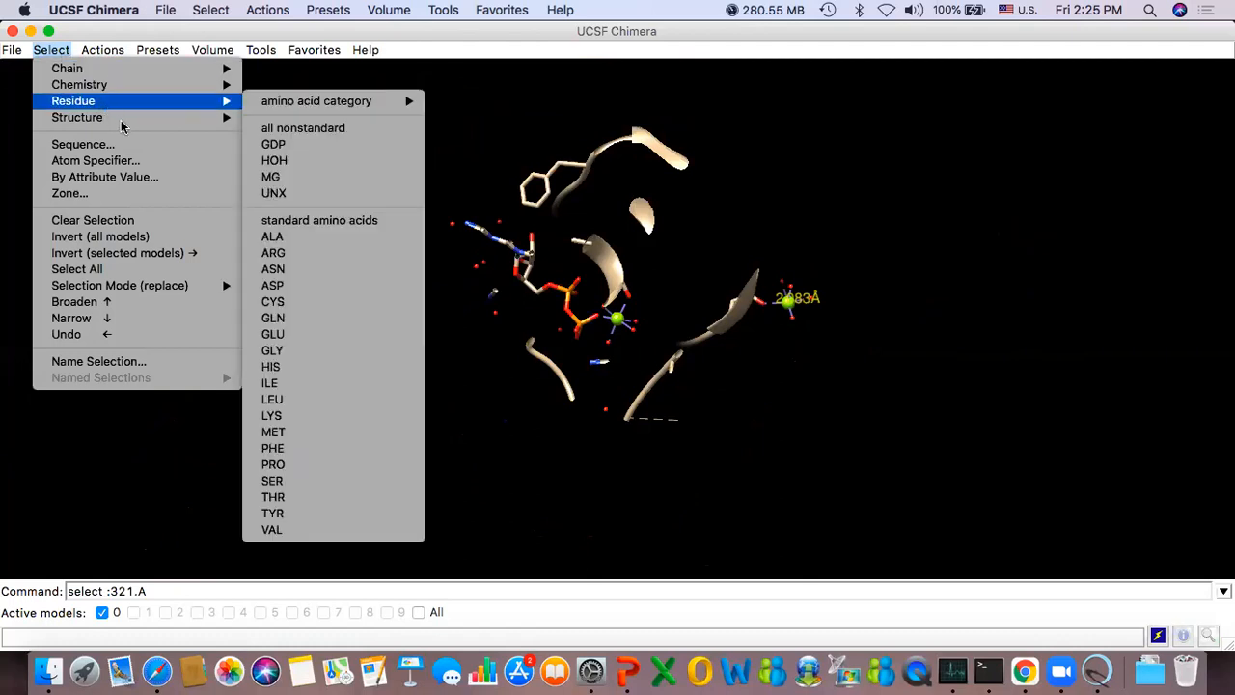
{"action": "mouse_move", "coordinate": [122, 126]}
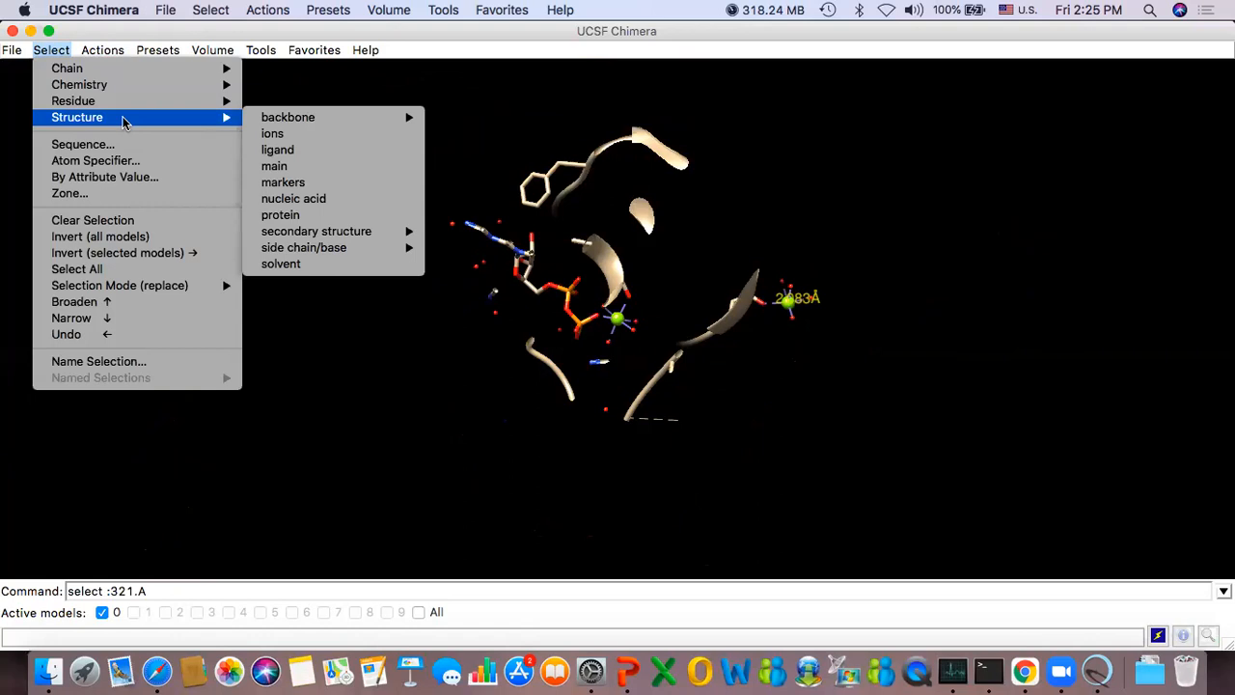
{"action": "mouse_move", "coordinate": [115, 67]}
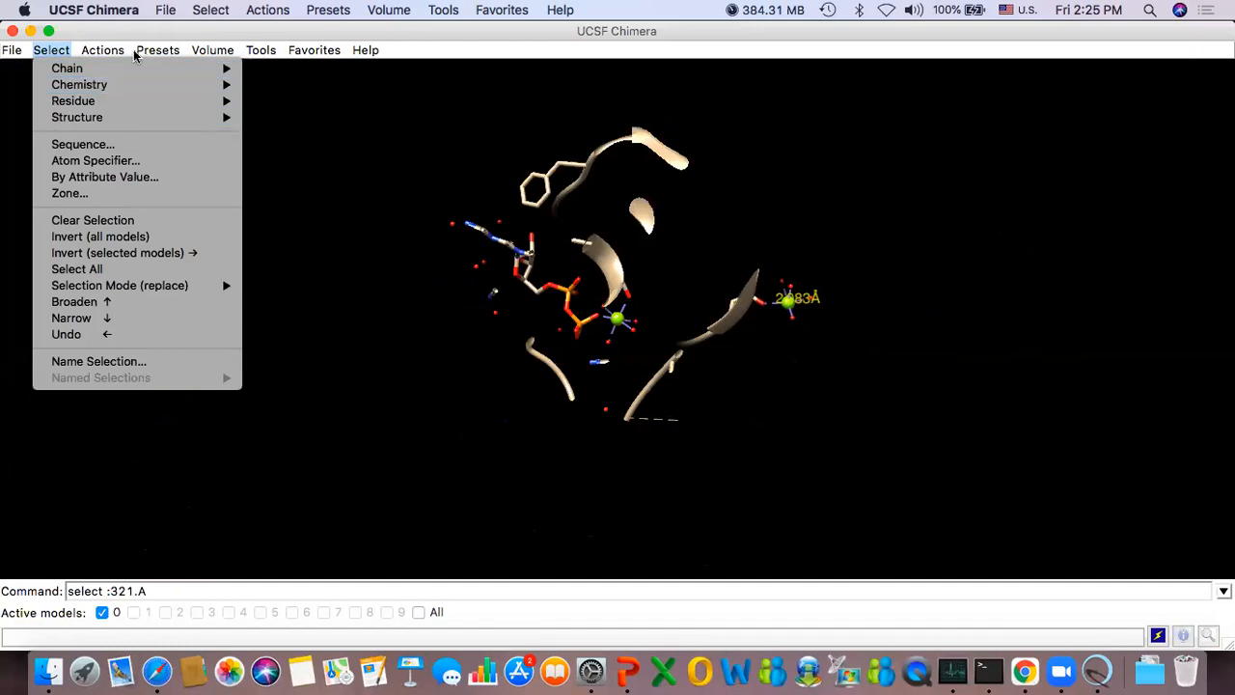
{"action": "left_click", "coordinate": [106, 50]}
{"action": "mouse_move", "coordinate": [112, 67]}
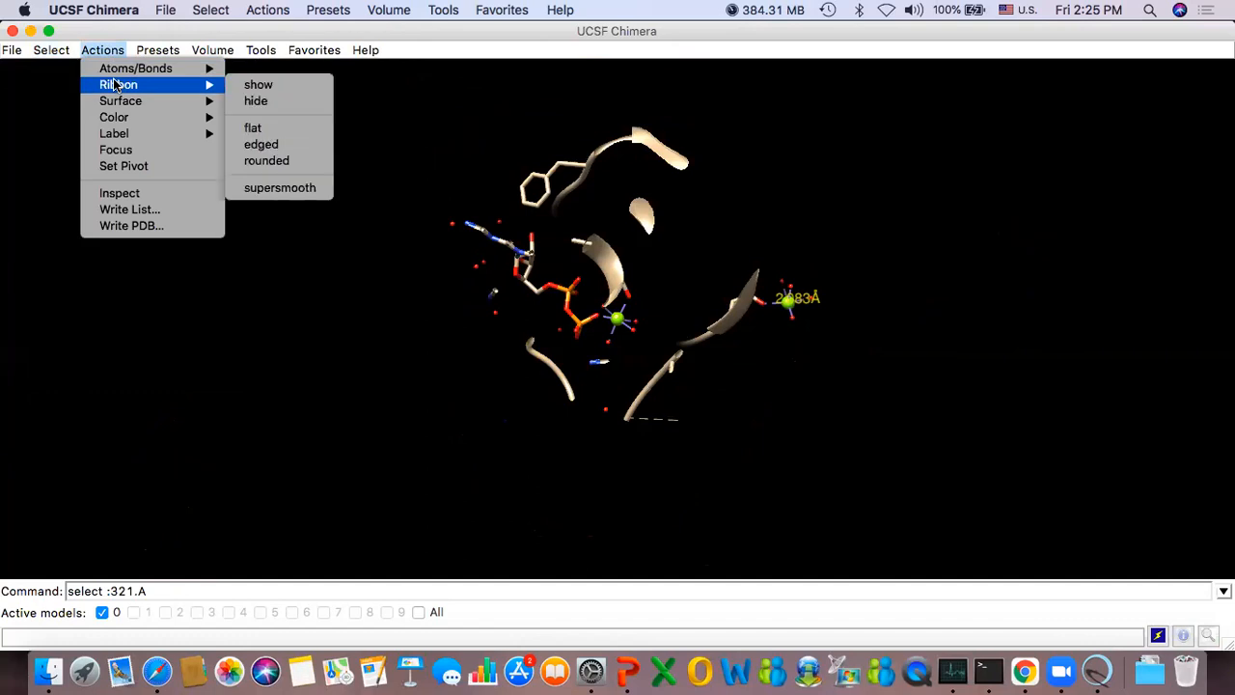
{"action": "left_click", "coordinate": [240, 85]}
{"action": "left_click", "coordinate": [125, 55]}
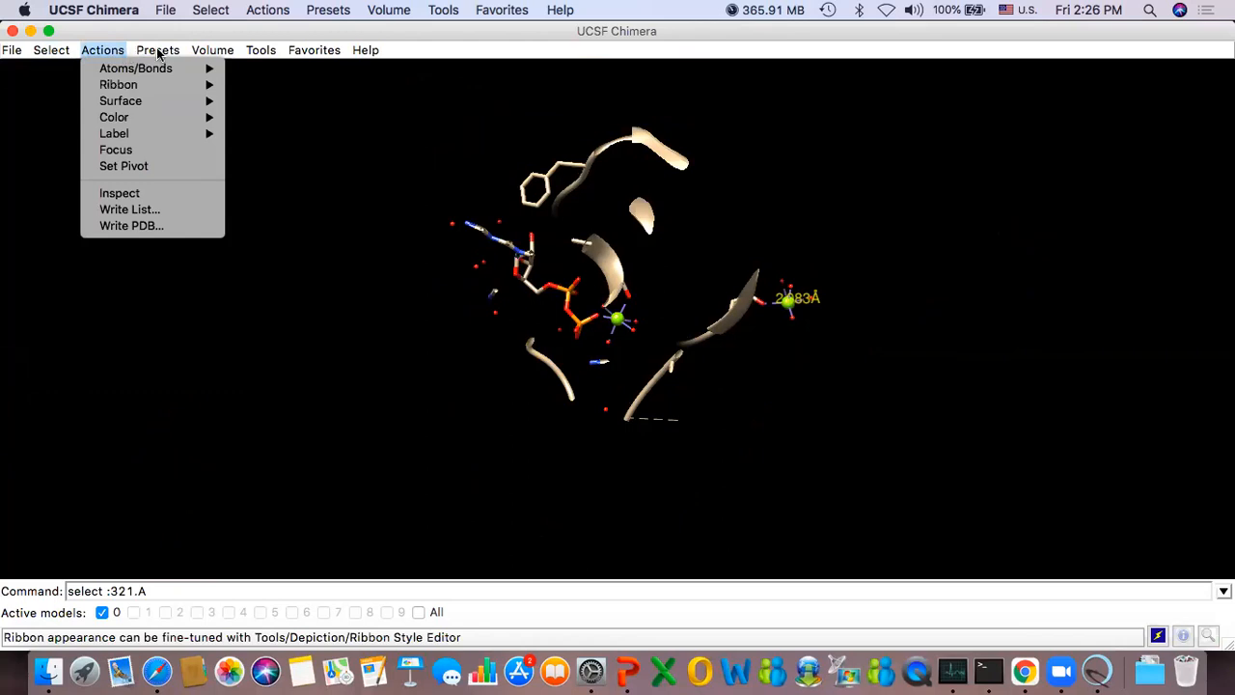
{"action": "left_click", "coordinate": [164, 54]}
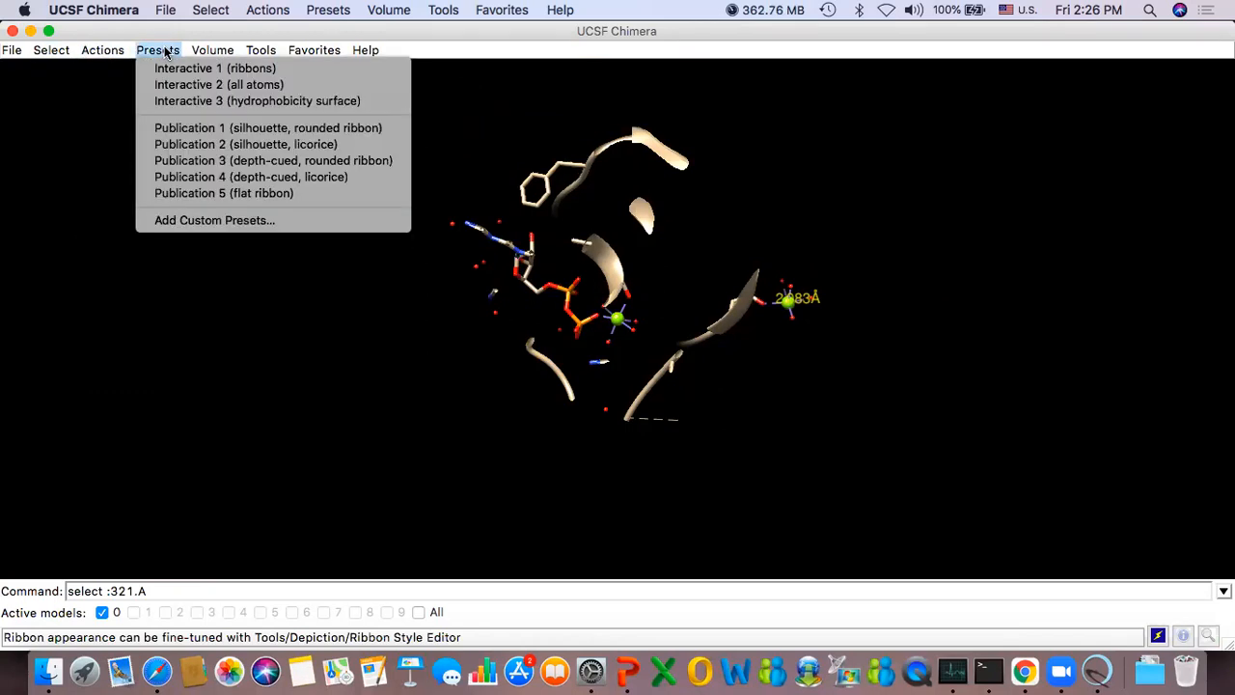
{"action": "left_click", "coordinate": [212, 55]}
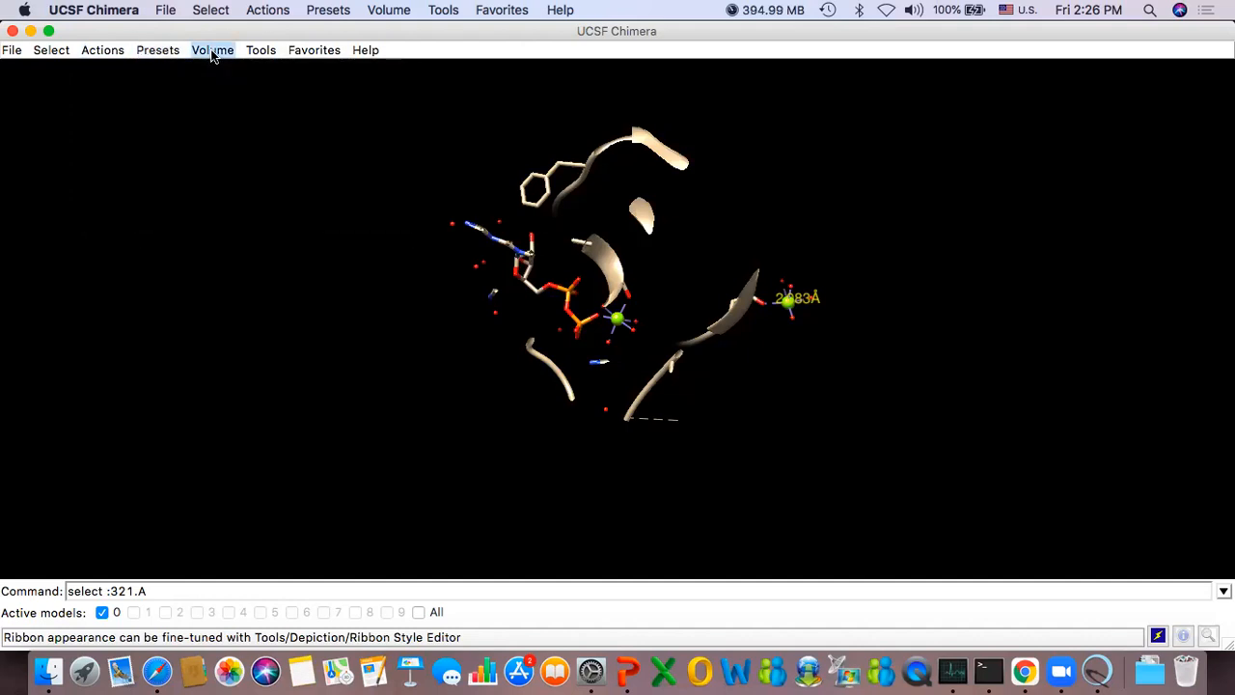
{"action": "left_click", "coordinate": [213, 55]}
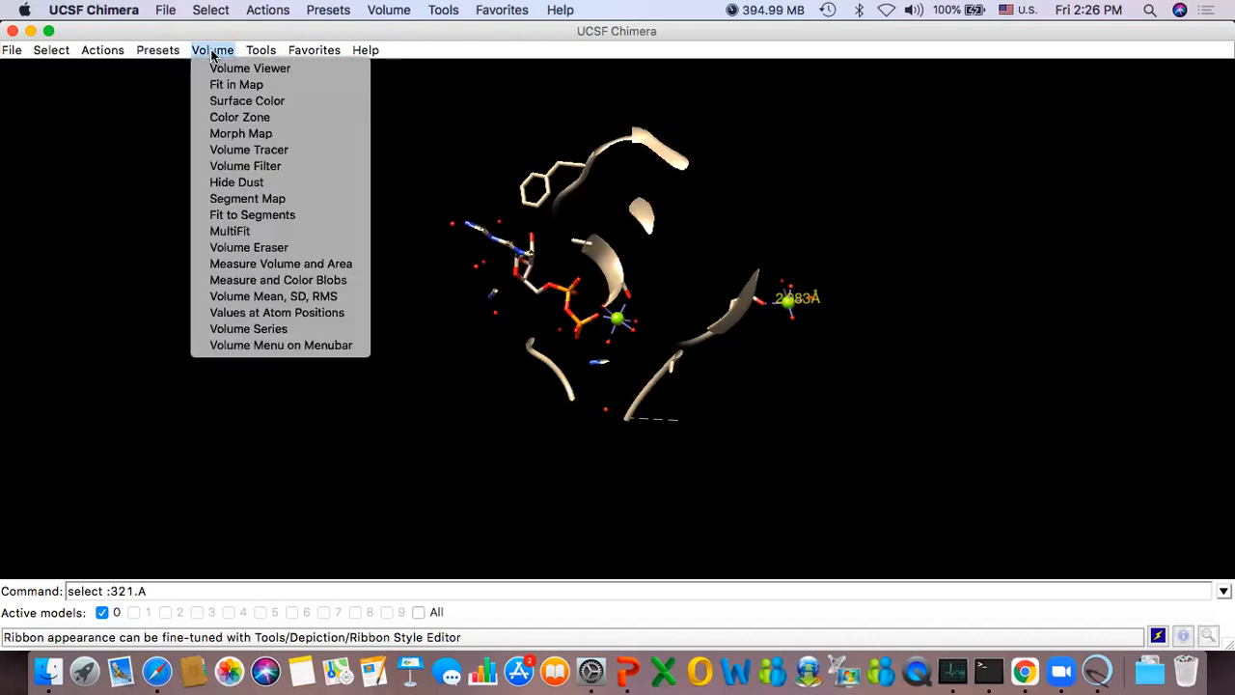
{"action": "left_click", "coordinate": [264, 53]}
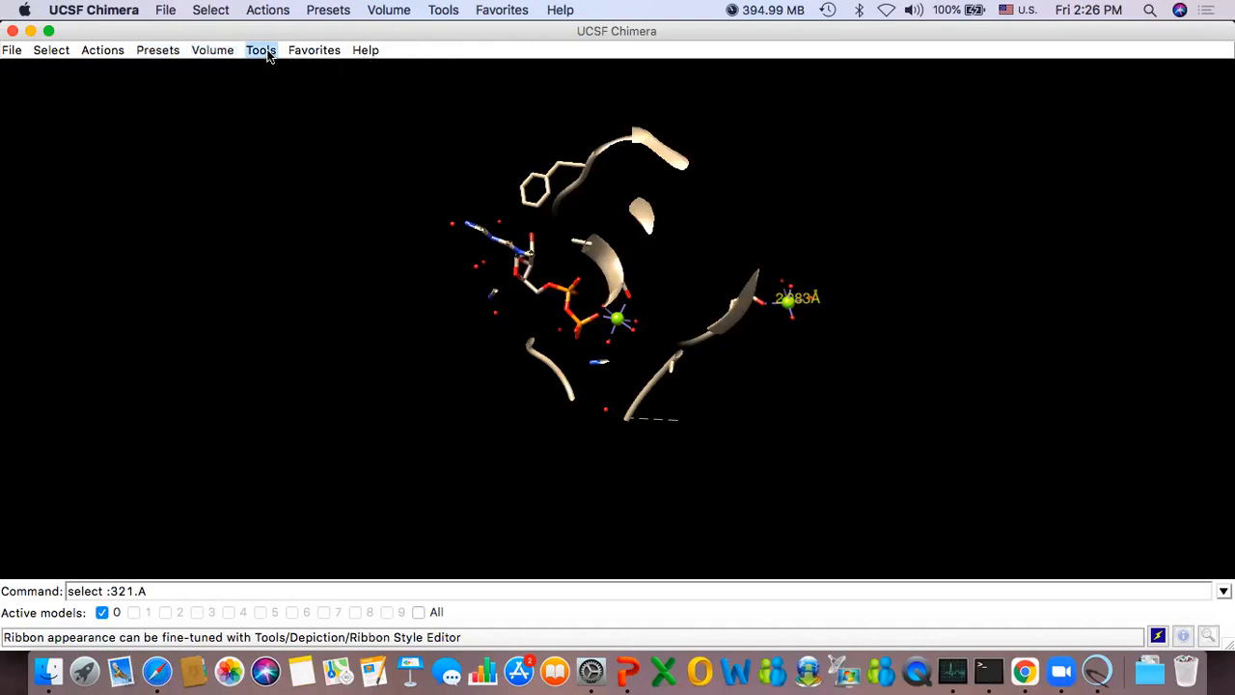
Step: Review the available tool categories, including Structure Analysis and Sequence, and quit the command line
{"action": "left_click", "coordinate": [145, 55]}
{"action": "left_click", "coordinate": [257, 53]}
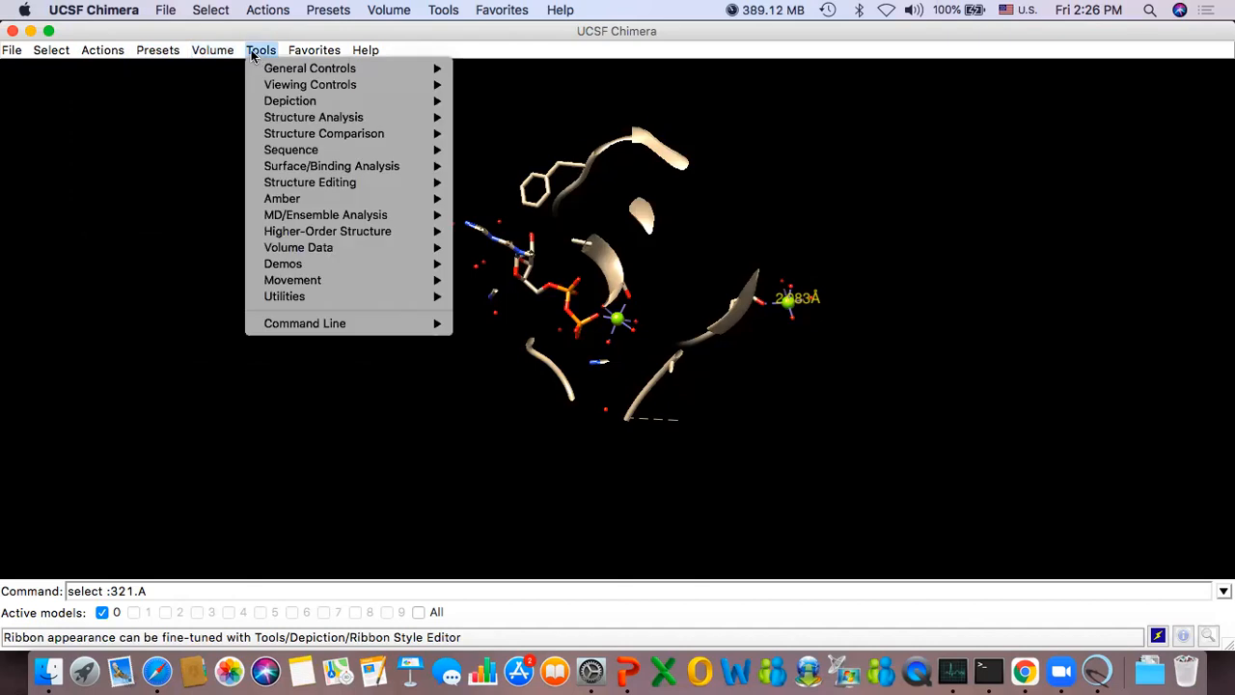
{"action": "mouse_move", "coordinate": [397, 265]}
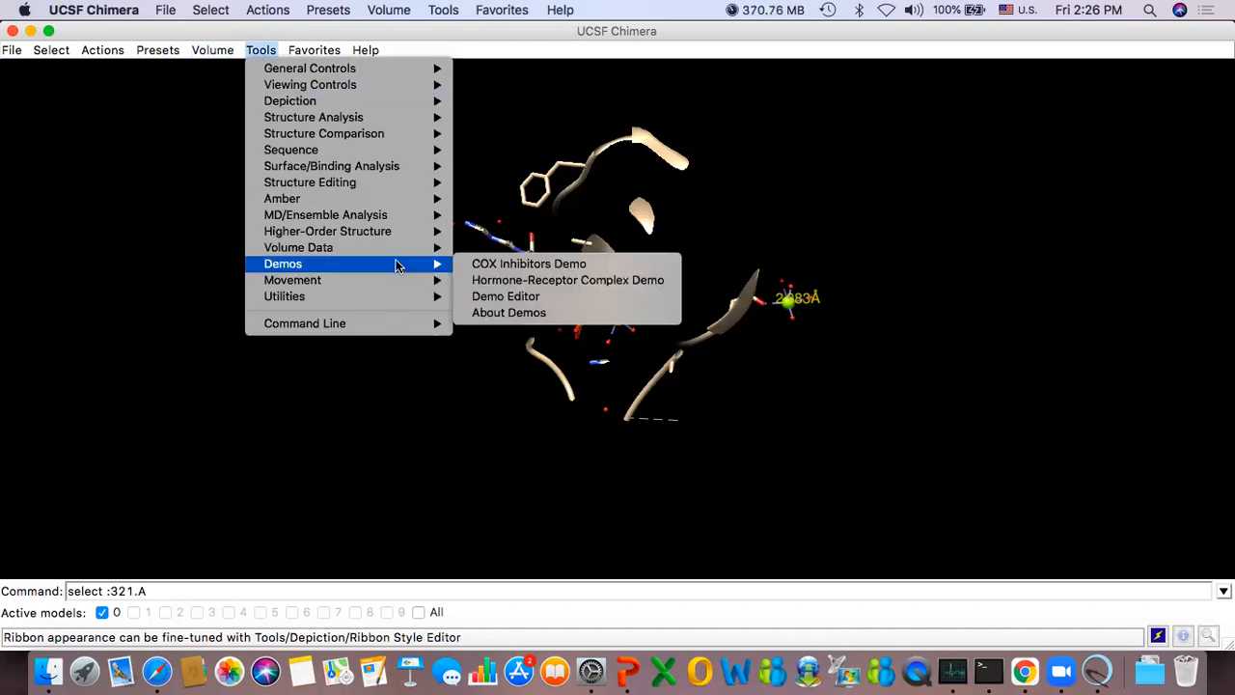
{"action": "mouse_move", "coordinate": [396, 185]}
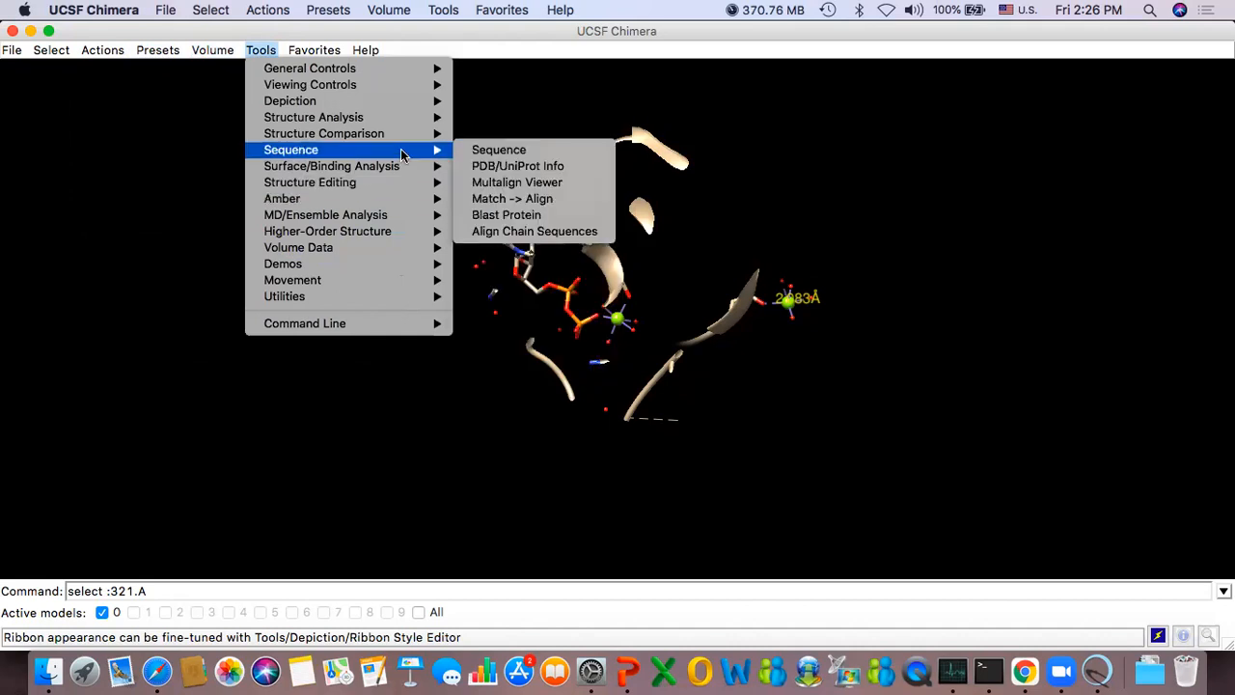
{"action": "mouse_move", "coordinate": [406, 126]}
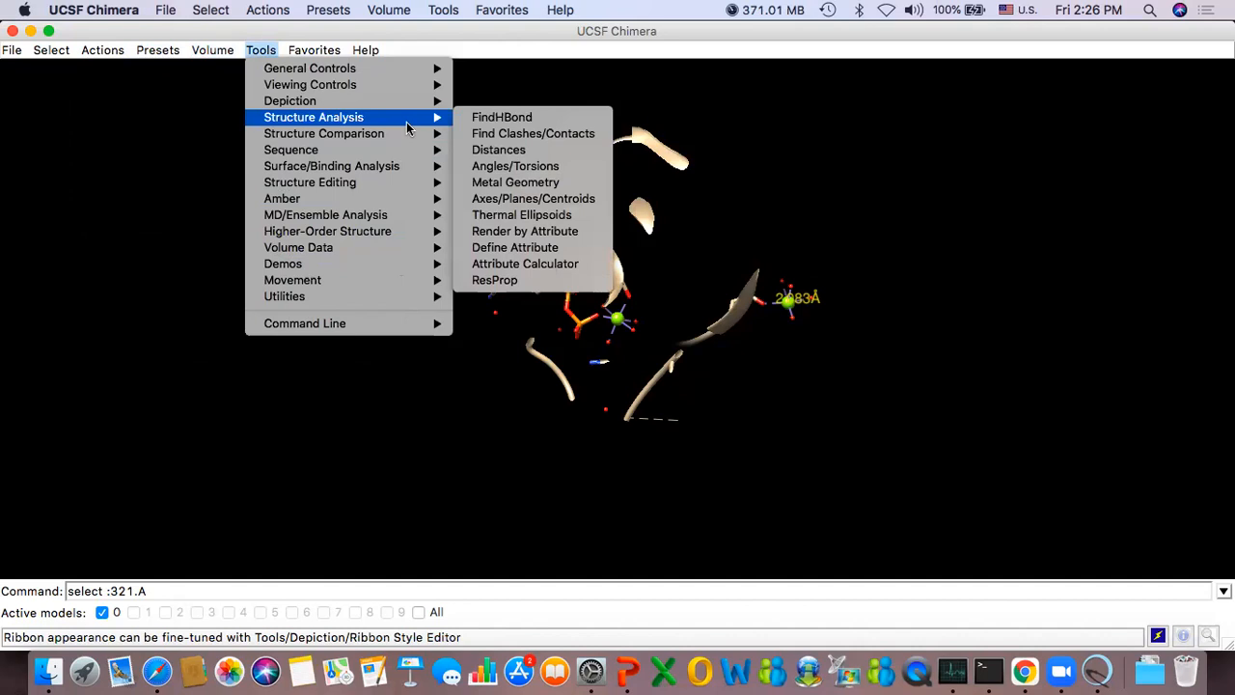
{"action": "mouse_move", "coordinate": [406, 104]}
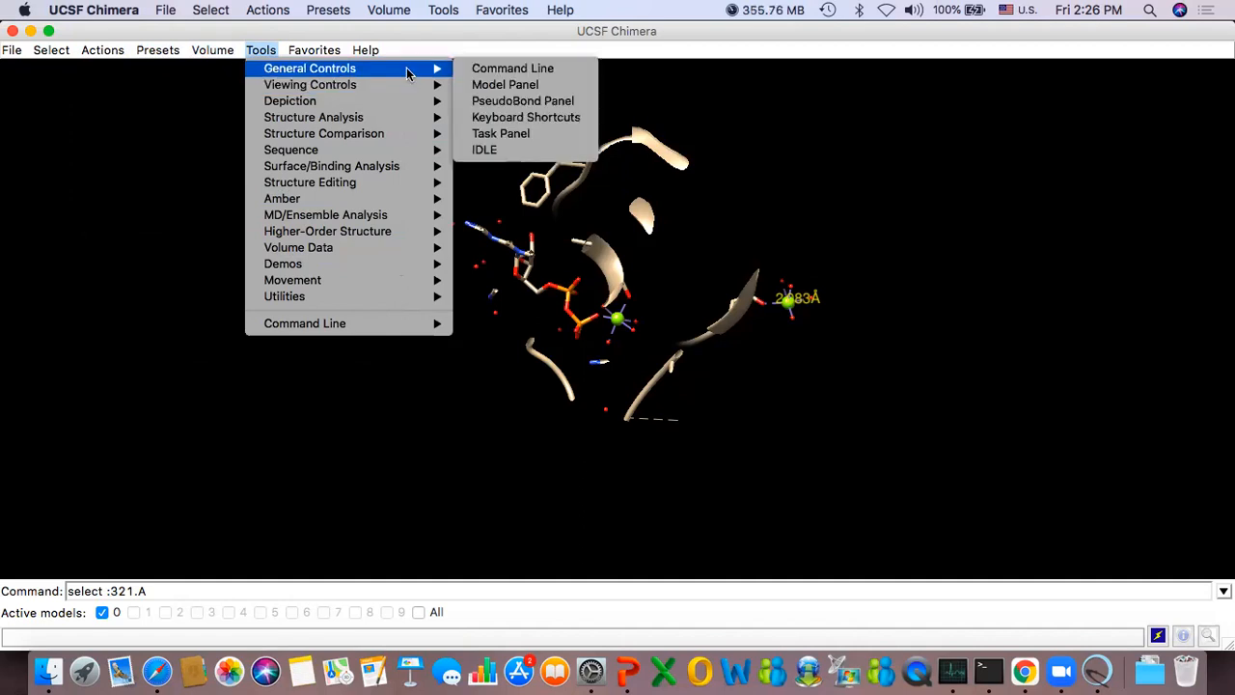
{"action": "mouse_move", "coordinate": [399, 333]}
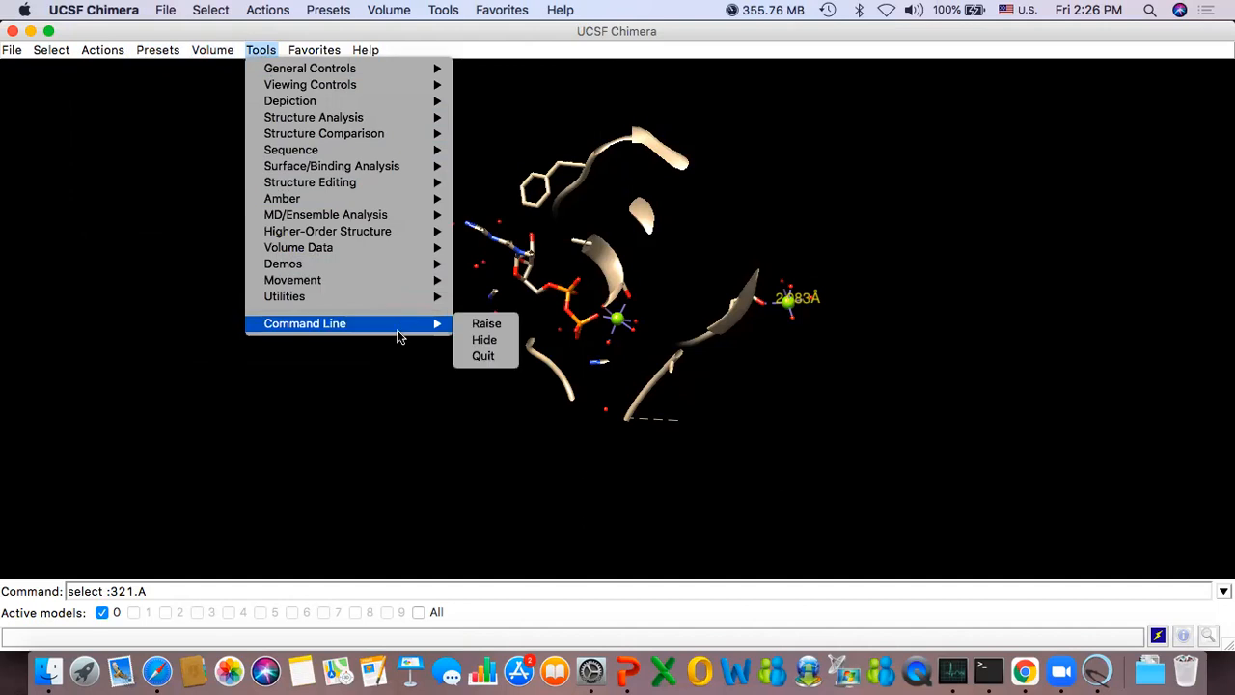
{"action": "left_click", "coordinate": [479, 355]}
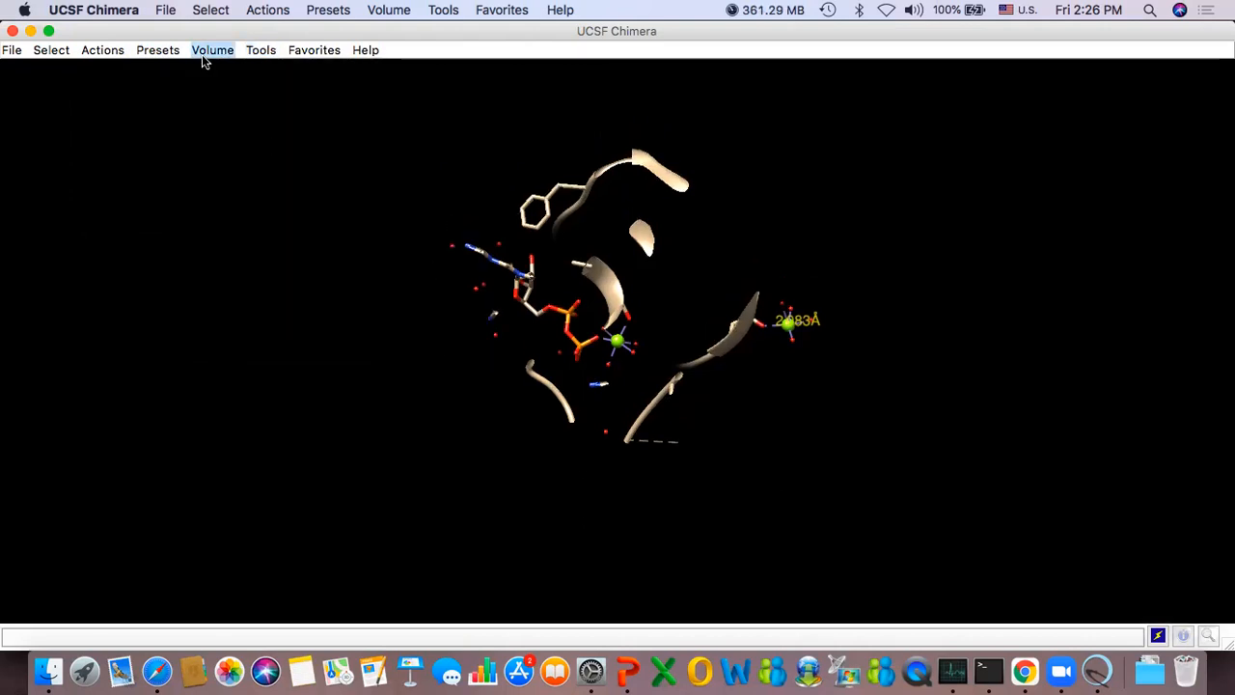
Step: Review the file, selection and action commands, and focus the view on the whole structure
{"action": "left_click", "coordinate": [12, 52]}
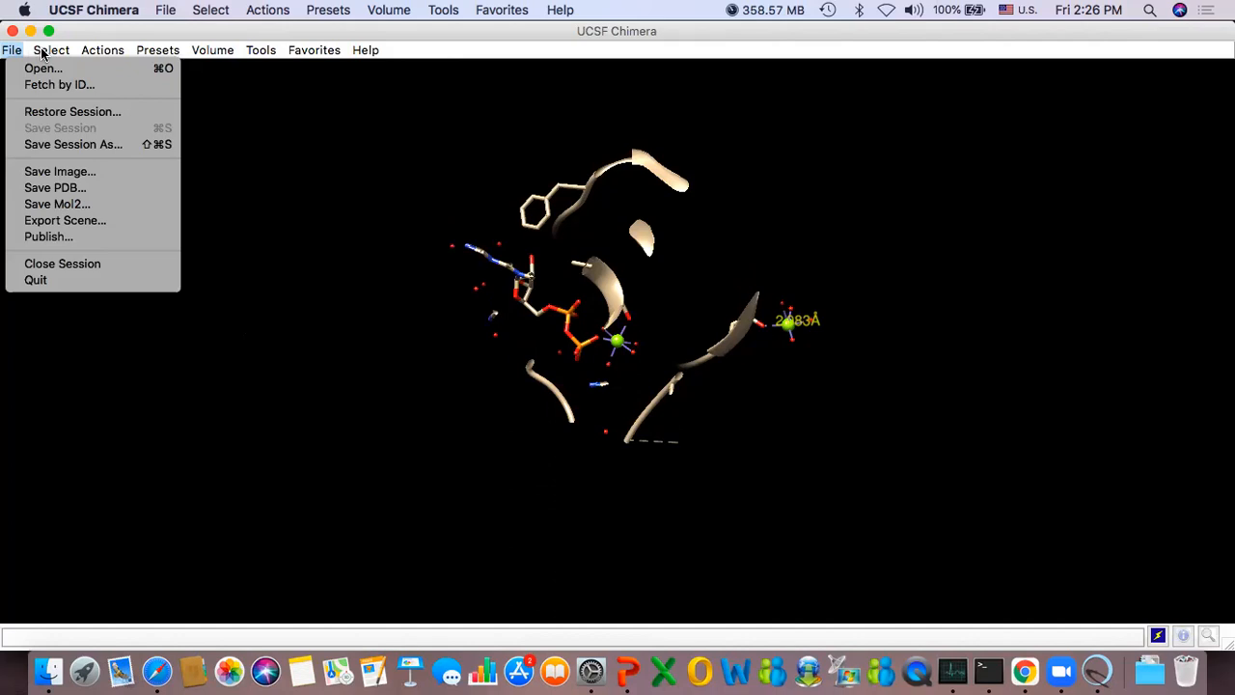
{"action": "left_click", "coordinate": [41, 52]}
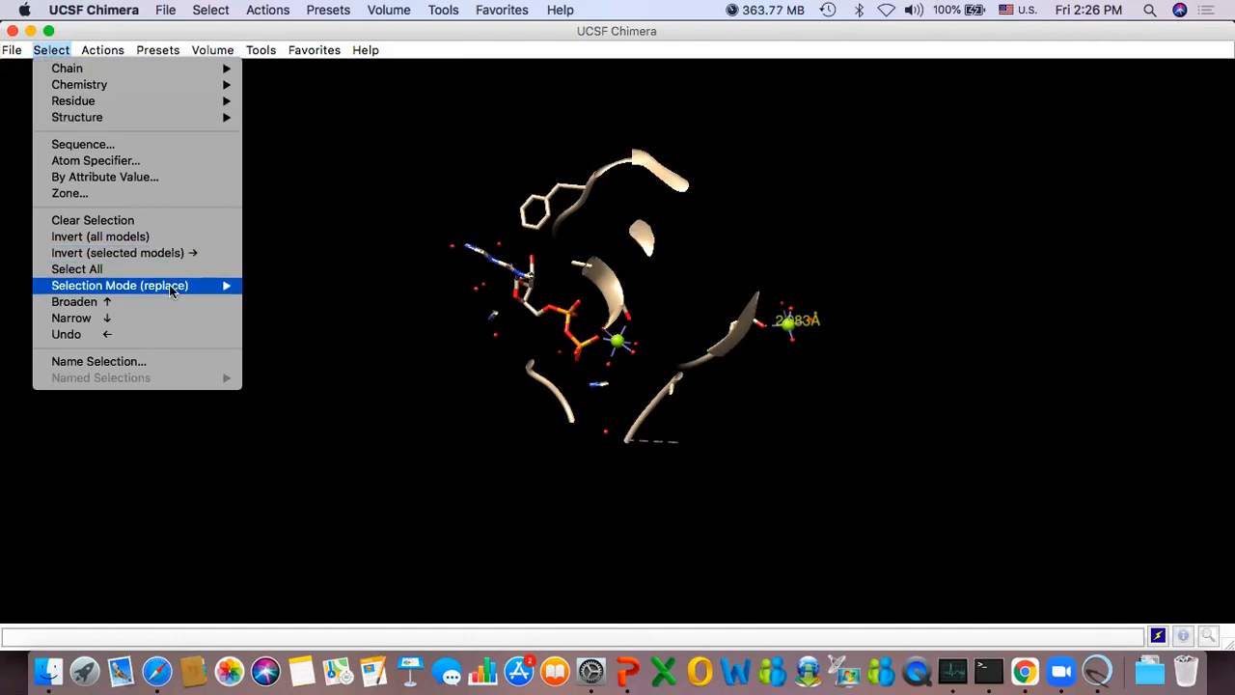
{"action": "mouse_move", "coordinate": [172, 290]}
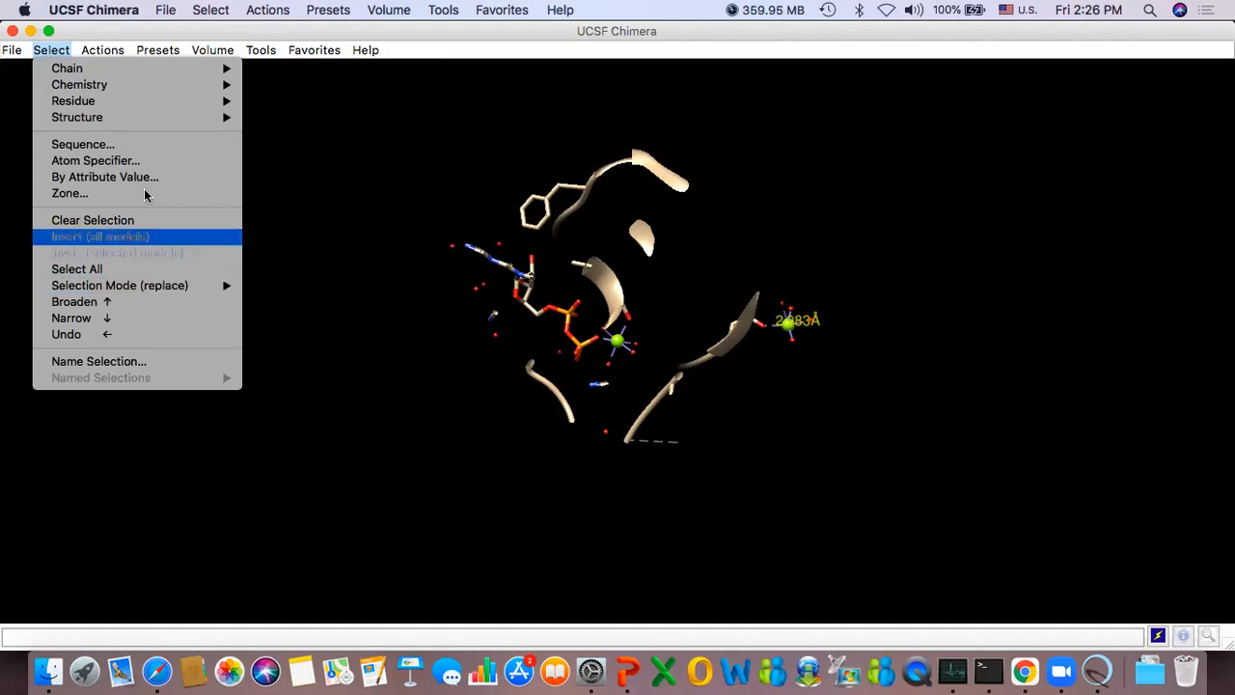
{"action": "mouse_move", "coordinate": [112, 55]}
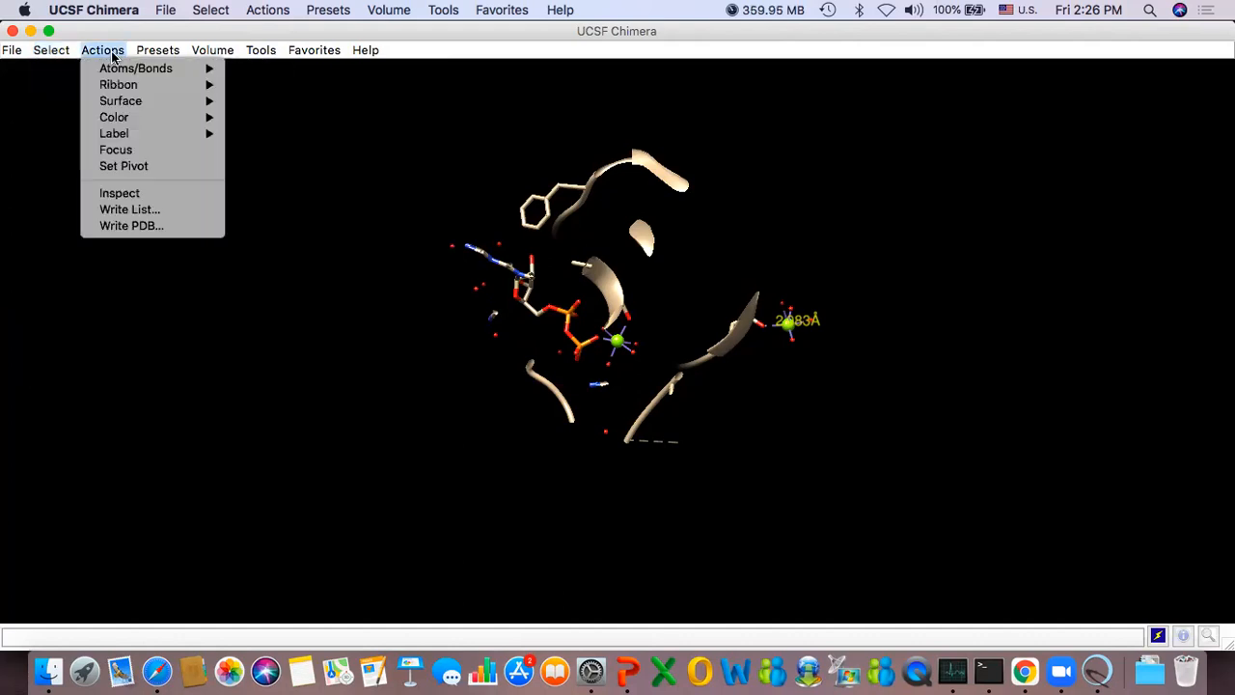
{"action": "left_click", "coordinate": [125, 150]}
{"action": "left_click_drag", "start_coordinate": [486, 253], "coordinate": [535, 304]}
{"action": "middle_click_drag", "start_coordinate": [541, 249], "coordinate": [563, 338]}
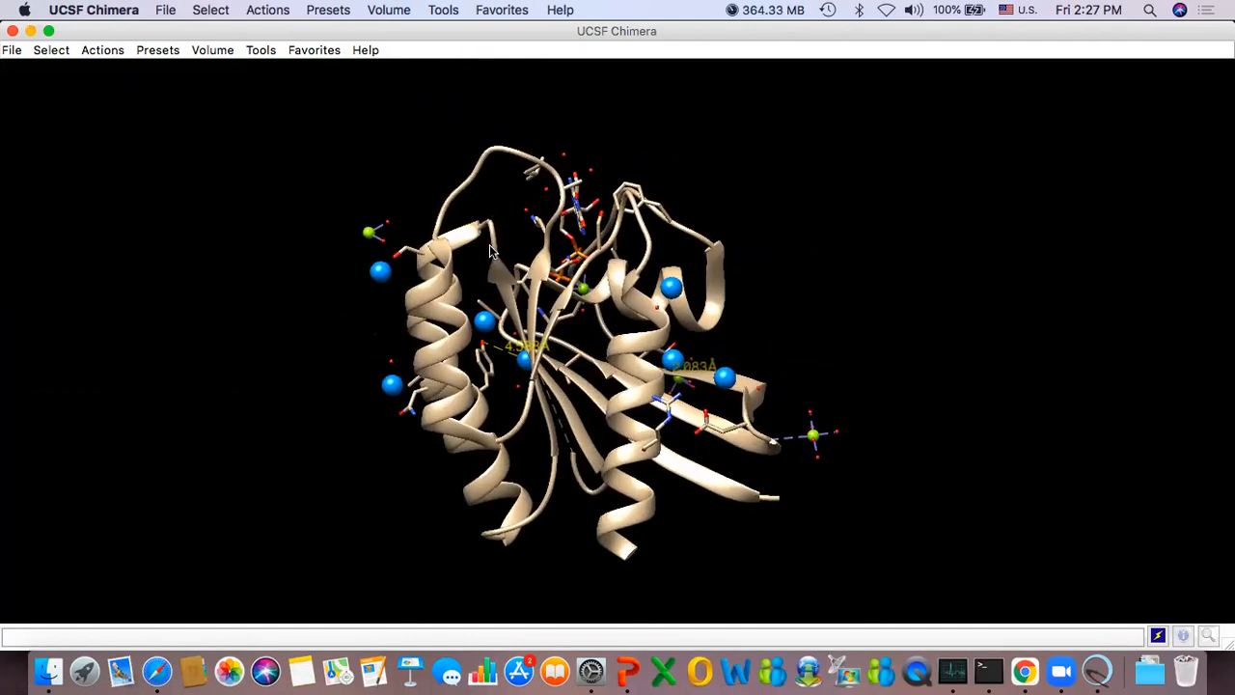
Step: Refocus on the whole structure and examine its ions and unknown atoms from the opposite side
{"action": "left_click", "coordinate": [52, 51]}
{"action": "left_click", "coordinate": [92, 53]}
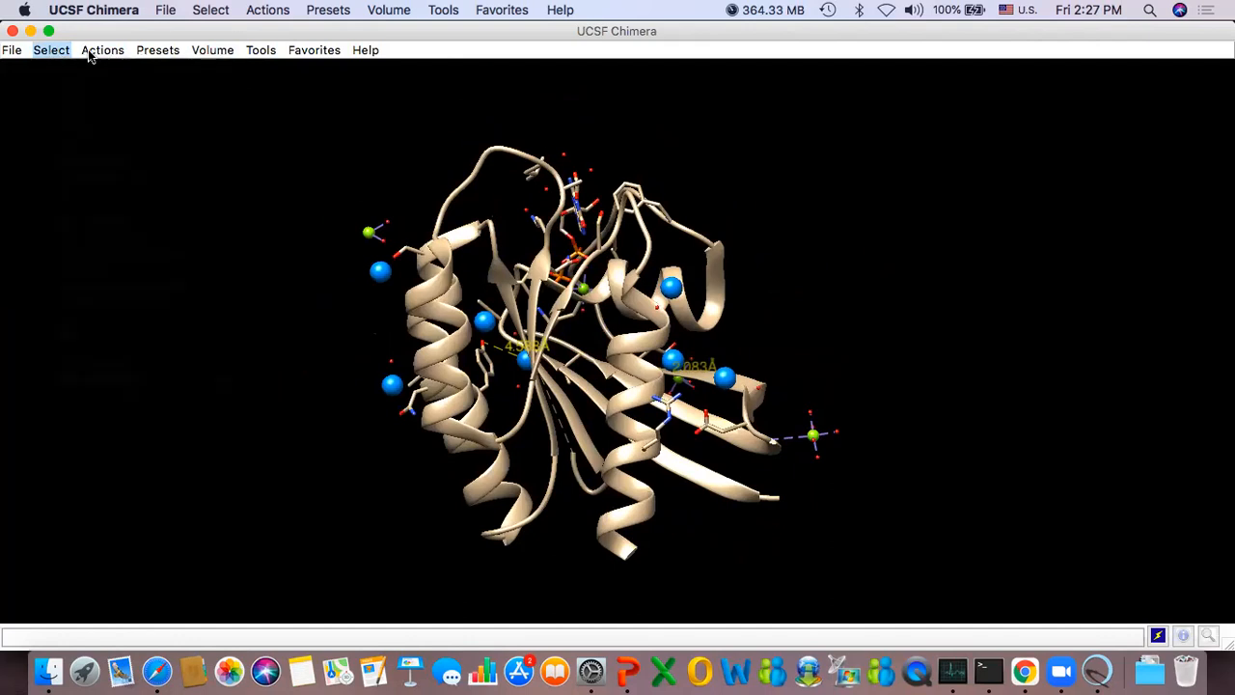
{"action": "left_click", "coordinate": [97, 50]}
{"action": "left_click", "coordinate": [116, 149]}
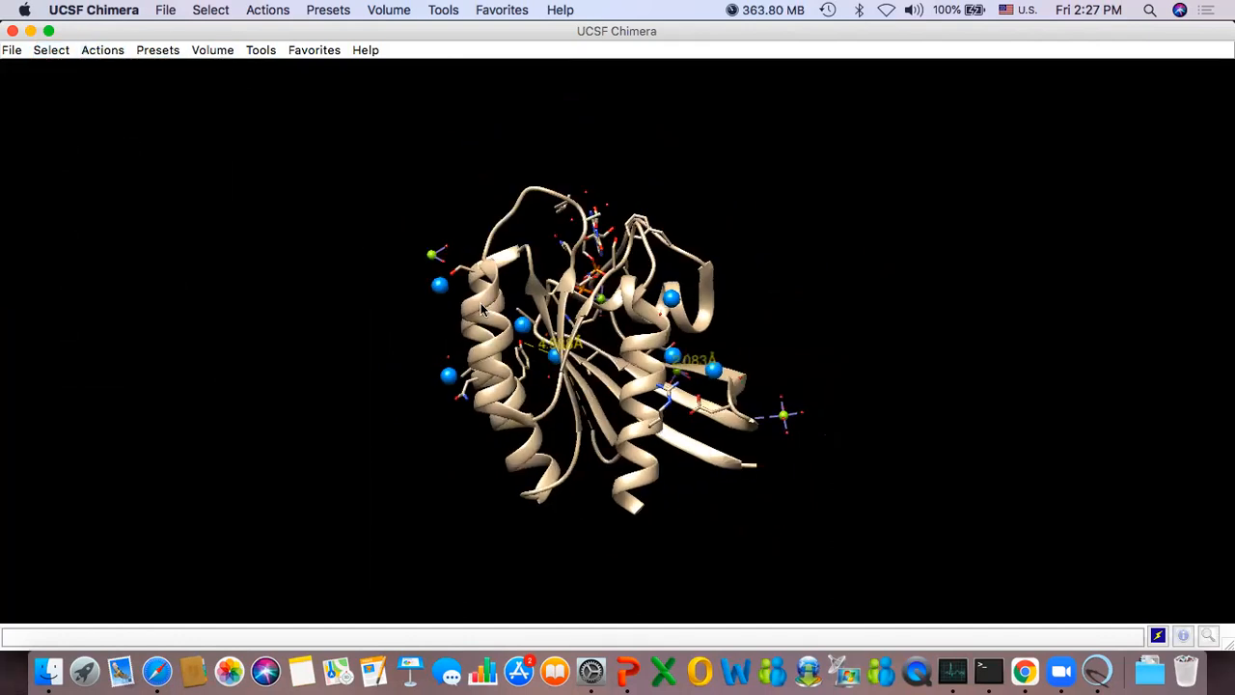
{"action": "left_click_drag", "start_coordinate": [735, 333], "coordinate": [629, 402]}
{"action": "scroll", "coordinate": [551, 371], "scroll_direction": "up", "scroll_amount": 4}
{"action": "scroll", "coordinate": [551, 371], "scroll_direction": "down", "scroll_amount": 3}
{"action": "scroll", "coordinate": [629, 401], "scroll_direction": "up", "scroll_amount": 4}
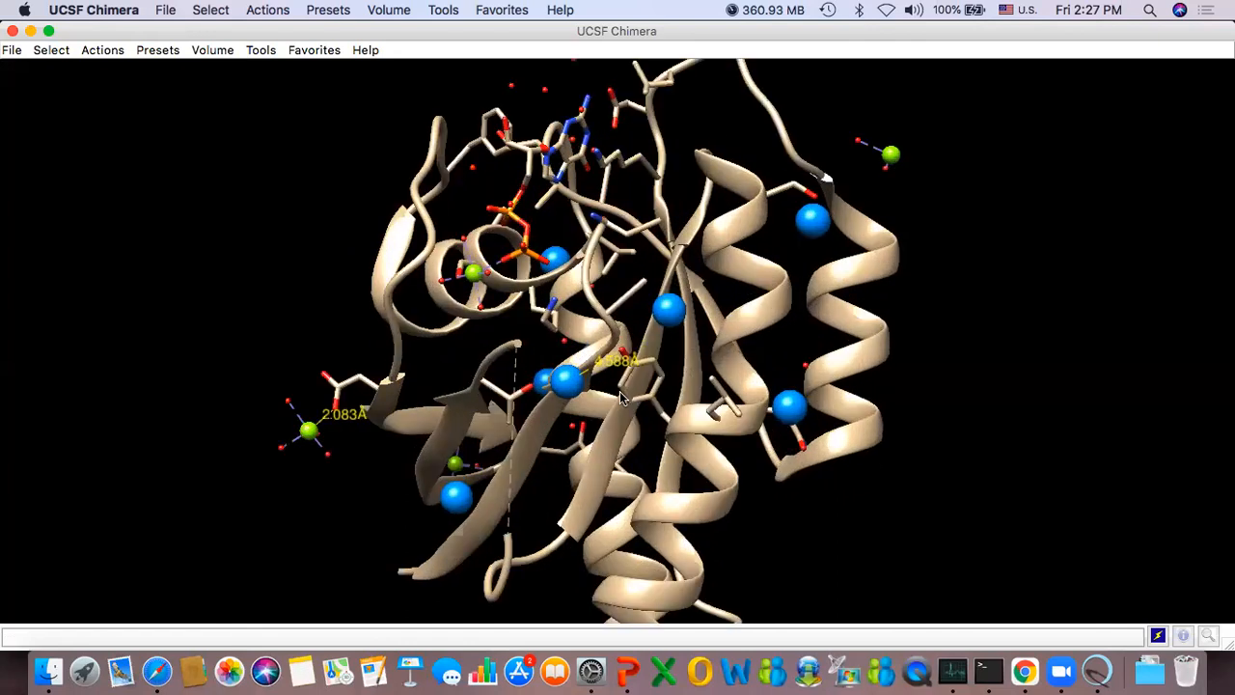
{"action": "scroll", "coordinate": [618, 391], "scroll_direction": "down", "scroll_amount": 1}
{"action": "scroll", "coordinate": [564, 360], "scroll_direction": "down", "scroll_amount": 2}
{"action": "left_click_drag", "start_coordinate": [563, 360], "coordinate": [573, 403]}
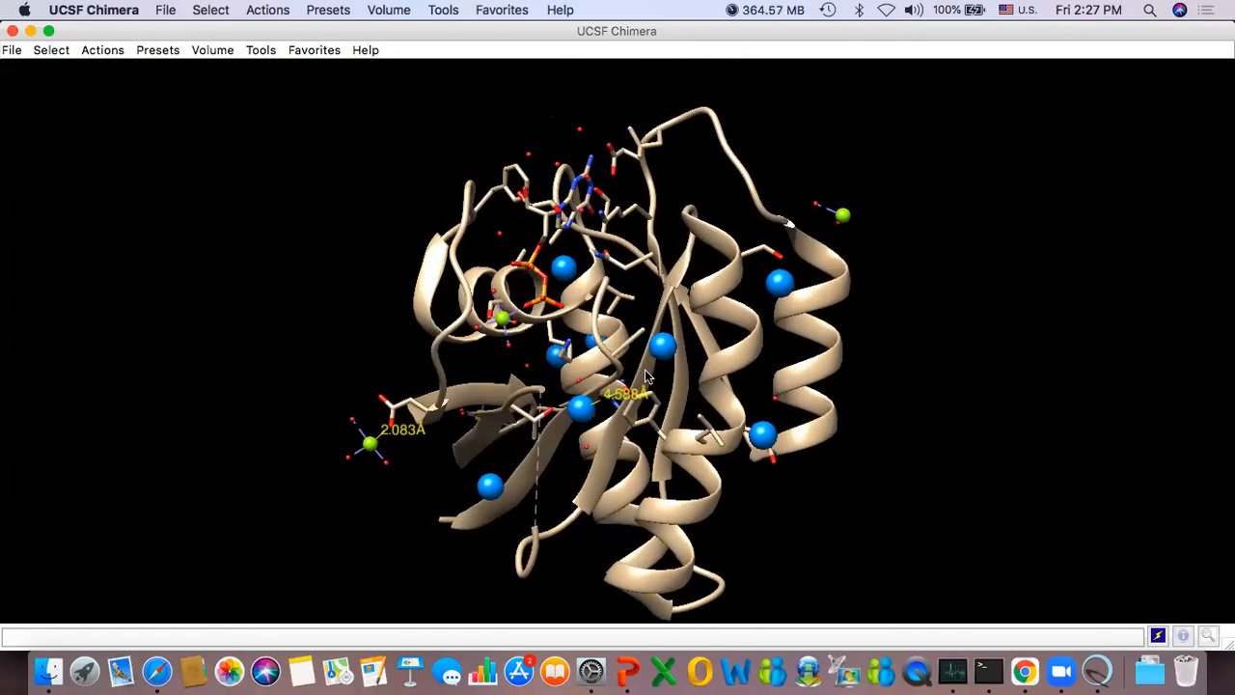
Step: Show the command line and run "background solid white" to make the background white
{"action": "left_click", "coordinate": [313, 50]}
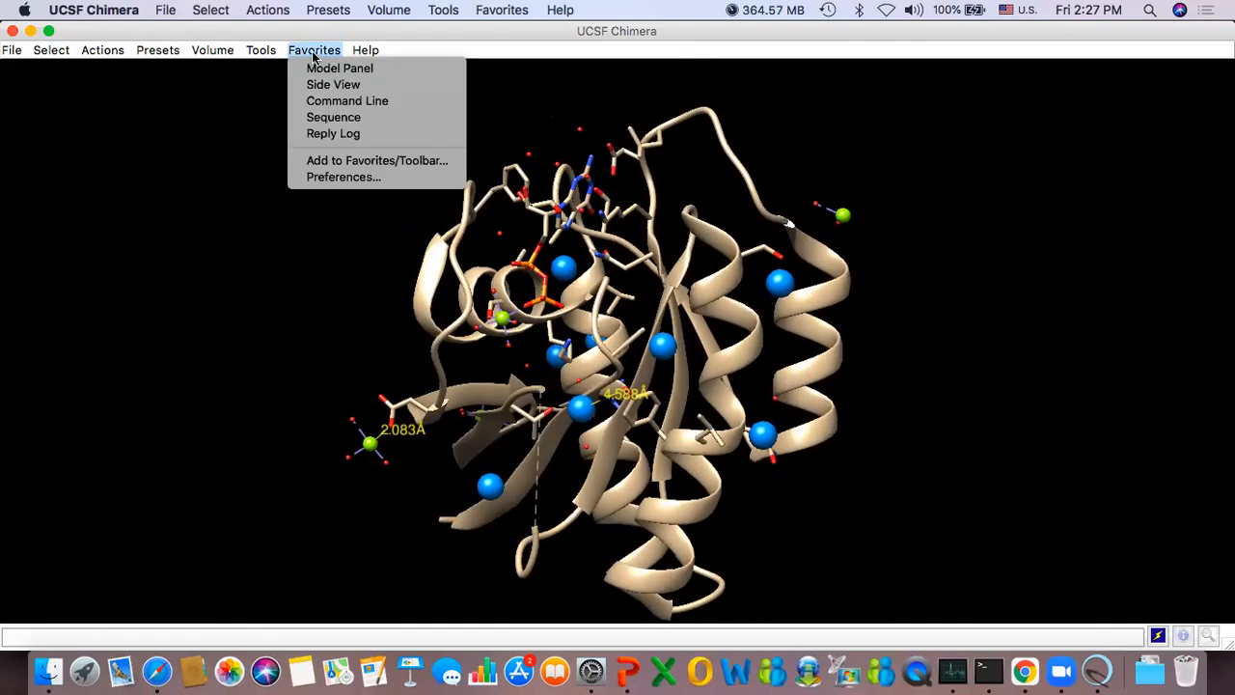
{"action": "left_click", "coordinate": [331, 101]}
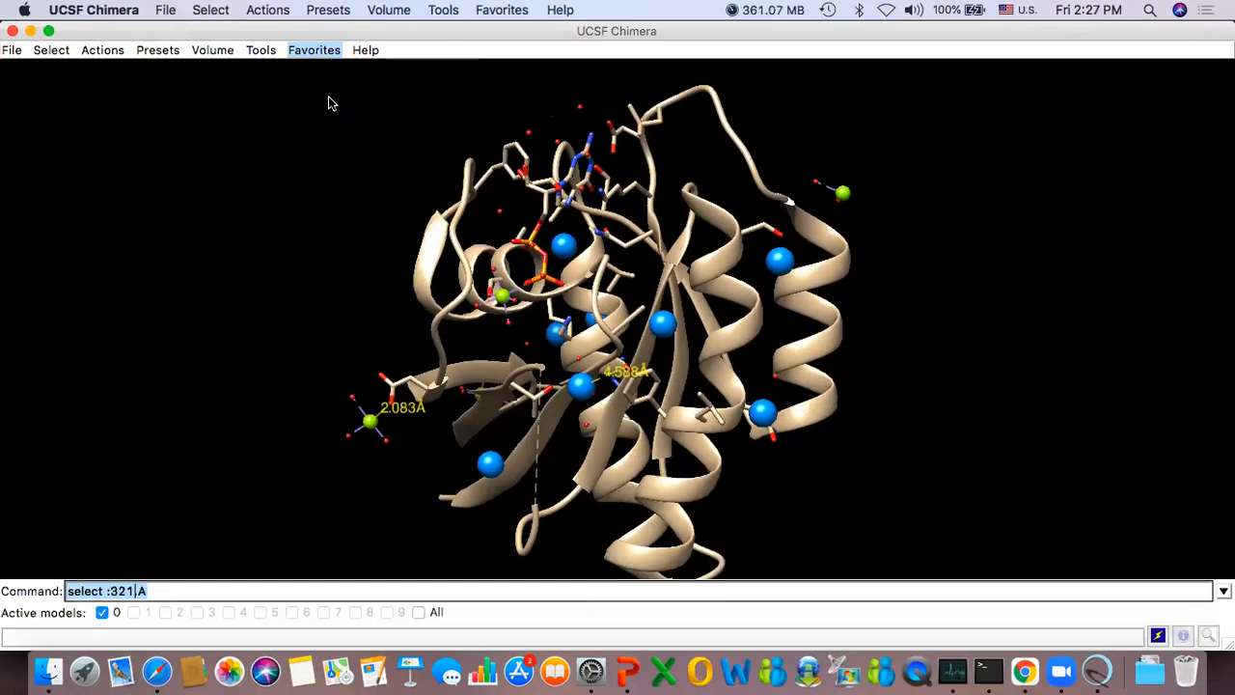
{"action": "left_click", "coordinate": [280, 588]}
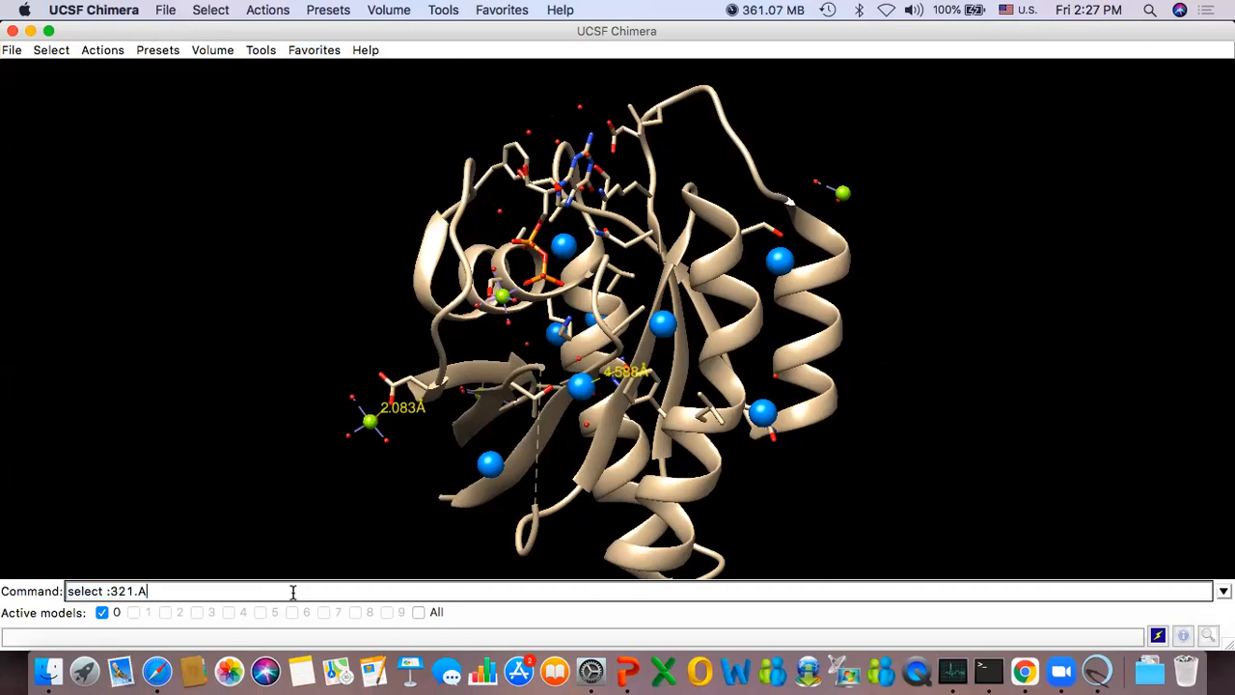
{"action": "key", "text": "BackSpace"}
{"action": "key", "text": "BackSpace"}
{"action": "key", "text": "BackSpace"}
{"action": "key", "text": "BackSpace"}
{"action": "key", "text": "BackSpace"}
{"action": "key", "text": "BackSpace"}
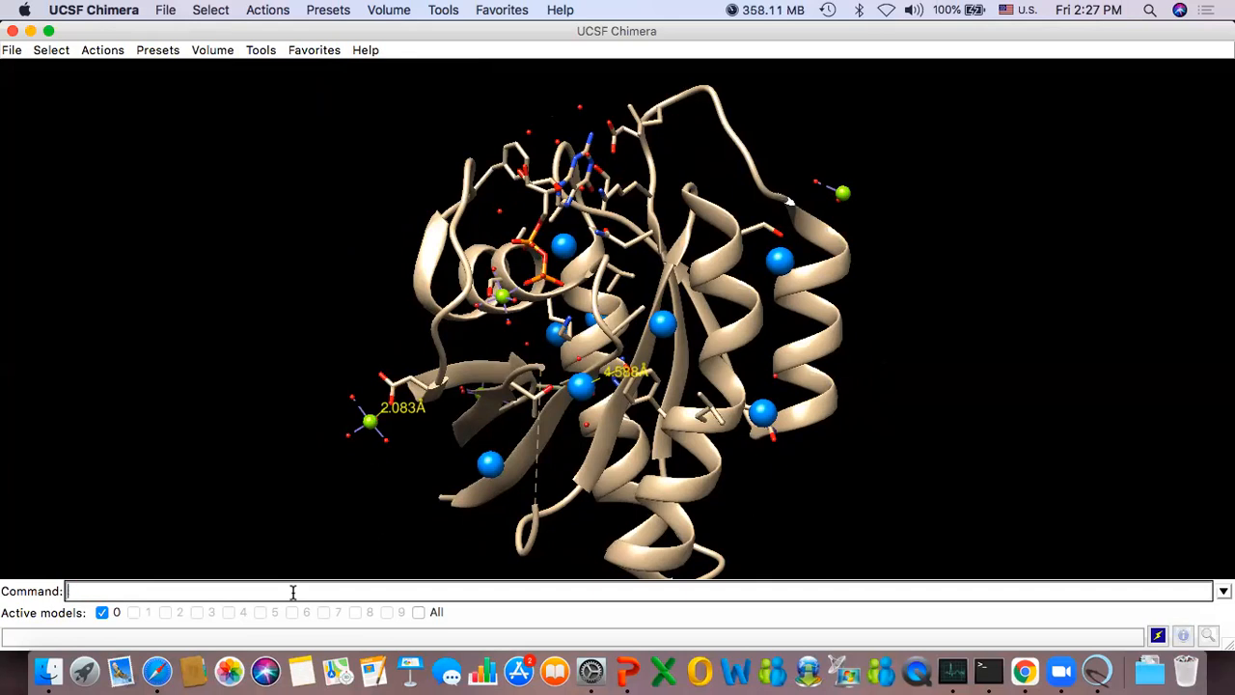
{"action": "type", "text": "background solid"}
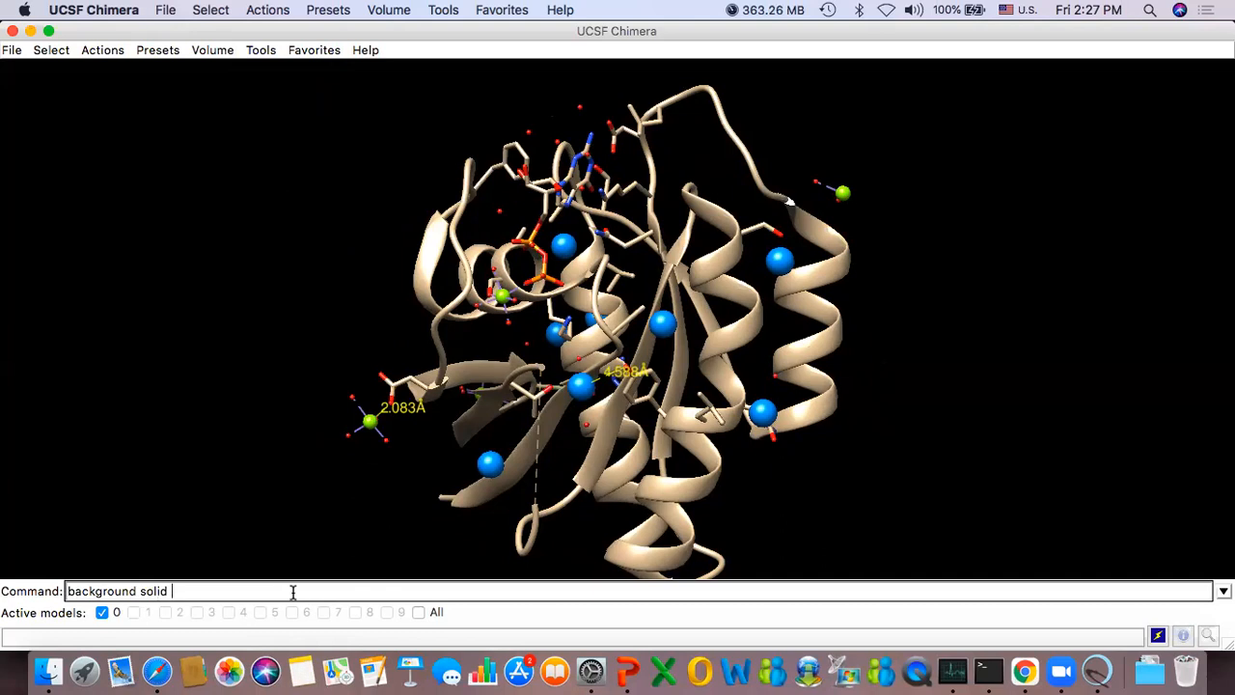
{"action": "type", "text": " white"}
{"action": "key", "text": "Return"}
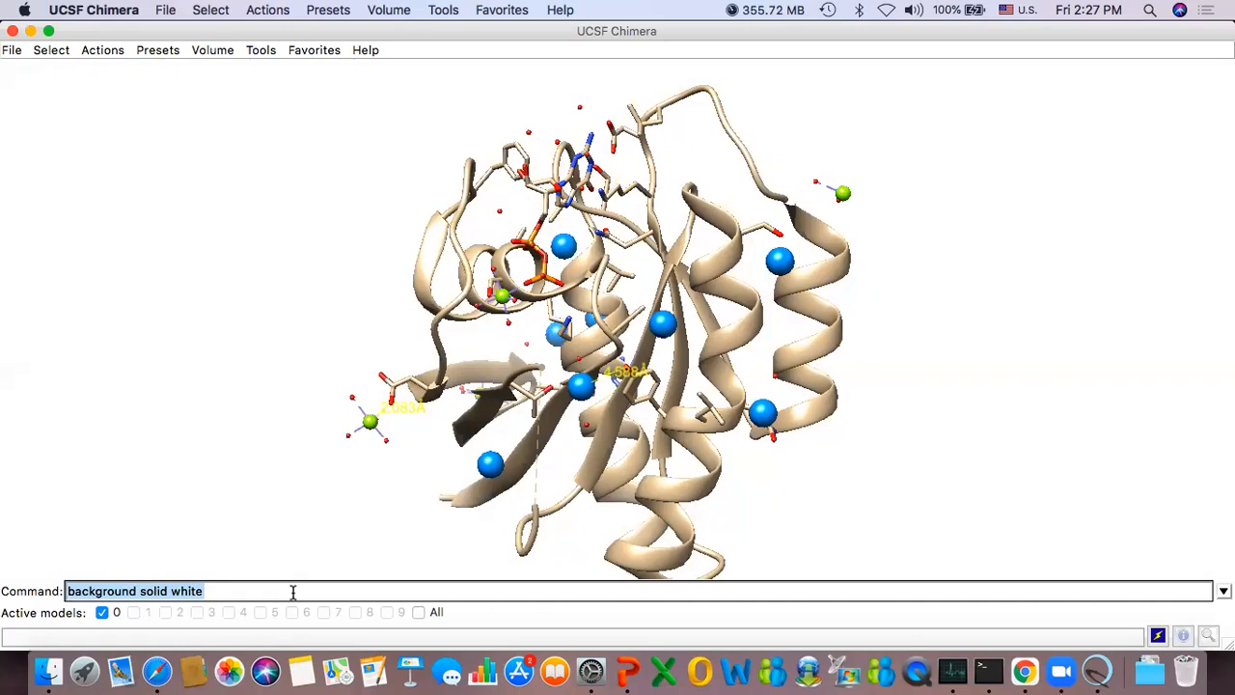
Step: Change the background to solid red with the command "background solid red"
{"action": "left_click", "coordinate": [293, 591]}
{"action": "key", "text": "BackSpace"}
{"action": "key", "text": "BackSpace"}
{"action": "key", "text": "BackSpace"}
{"action": "key", "text": "BackSpace"}
{"action": "key", "text": "BackSpace"}
{"action": "type", "text": "red"}
{"action": "key", "text": "Return"}
Step: Apply a red-to-green gradient background with the command "background gradient red,green"
{"action": "left_click", "coordinate": [292, 591]}
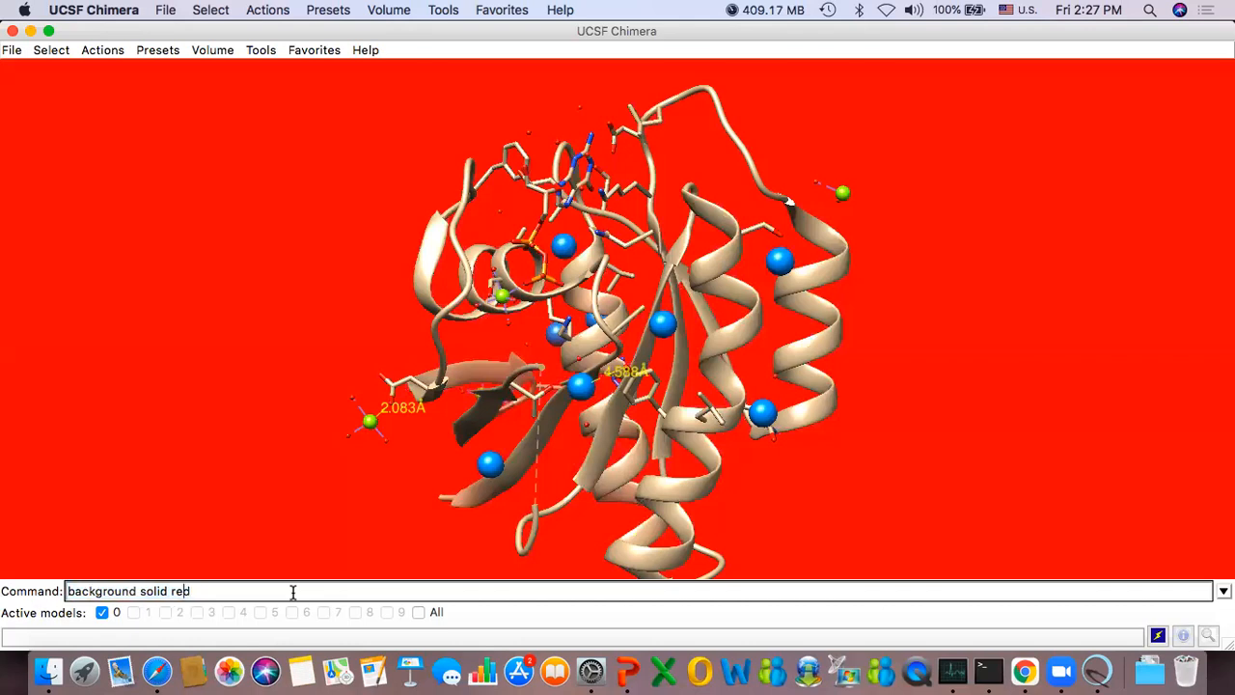
{"action": "key", "text": "shift+Left"}
{"action": "key", "text": "shift+Left"}
{"action": "key", "text": "shift+Left"}
{"action": "key", "text": "shift+Left"}
{"action": "key", "text": "shift+Left"}
{"action": "type", "text": "gradient red"}
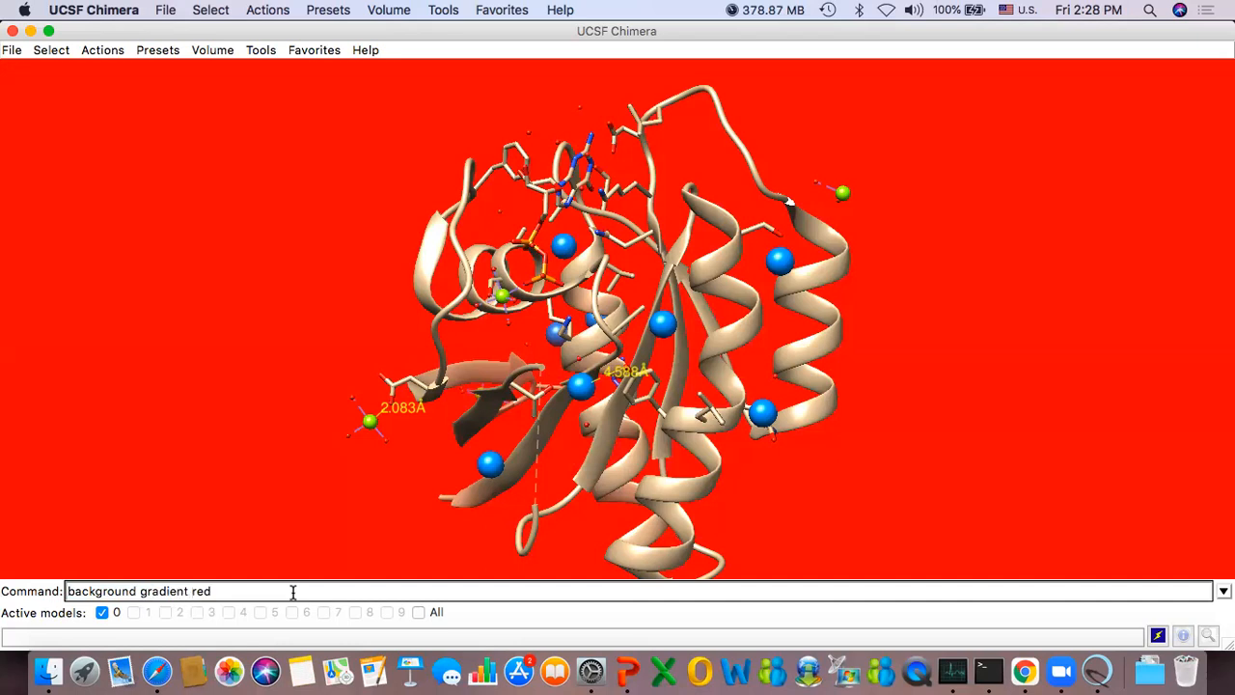
{"action": "type", "text": ",colo"}
{"action": "key", "text": "BackSpace"}
{"action": "key", "text": "BackSpace"}
{"action": "key", "text": "BackSpace"}
{"action": "key", "text": "BackSpace"}
{"action": "key", "text": "BackSpace"}
{"action": "type", "text": "green"}
{"action": "key", "text": "Return"}
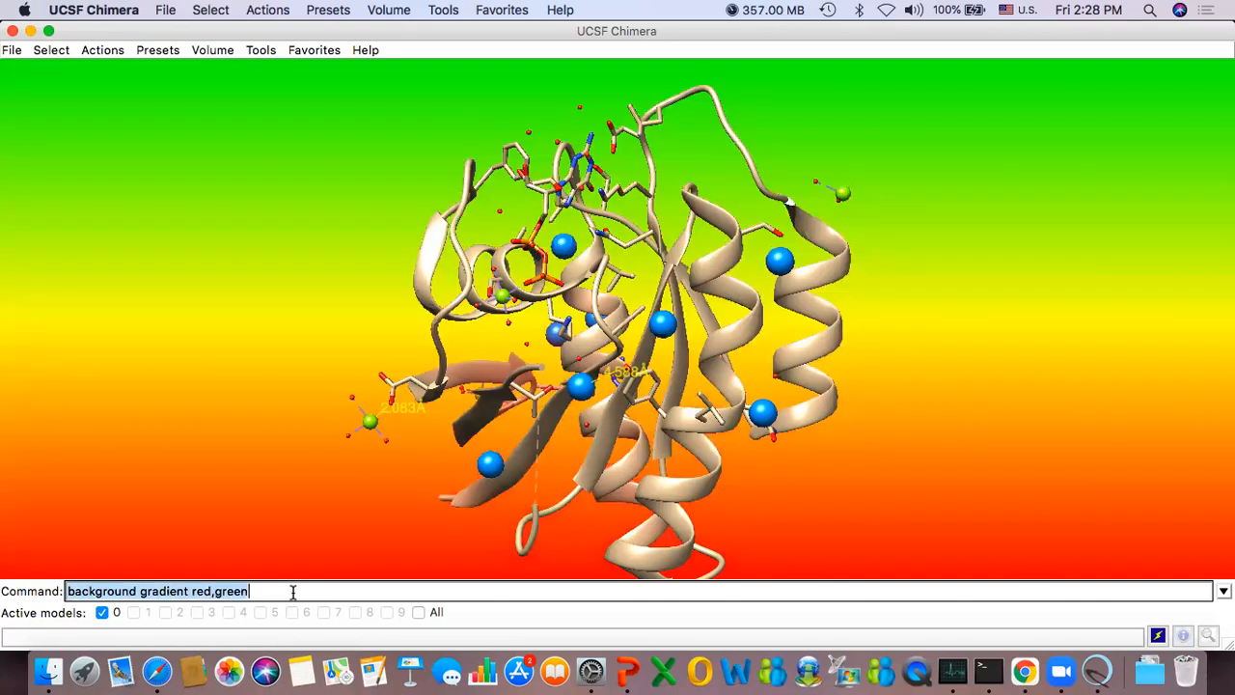
Step: Replace the gradient with a plain white background using the command "background solid white"
{"action": "left_click", "coordinate": [293, 592]}
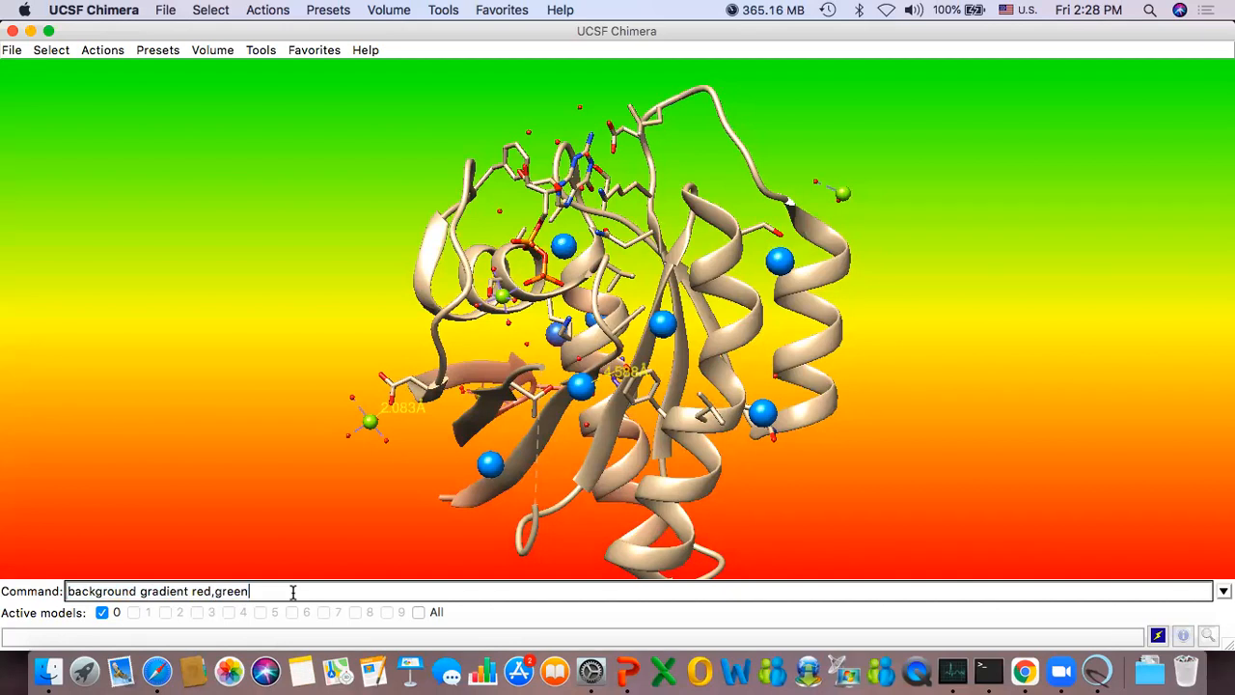
{"action": "key", "text": "BackSpace"}
{"action": "key", "text": "BackSpace"}
{"action": "key", "text": "BackSpace"}
{"action": "key", "text": "BackSpace"}
{"action": "key", "text": "BackSpace"}
{"action": "key", "text": "BackSpace"}
{"action": "key", "text": "BackSpace"}
{"action": "key", "text": "BackSpace"}
{"action": "key", "text": "BackSpace"}
{"action": "key", "text": "BackSpace"}
{"action": "key", "text": "BackSpace"}
{"action": "key", "text": "BackSpace"}
{"action": "key", "text": "BackSpace"}
{"action": "key", "text": "BackSpace"}
{"action": "key", "text": "BackSpace"}
{"action": "key", "text": "BackSpace"}
{"action": "key", "text": "BackSpace"}
{"action": "type", "text": "solid"}
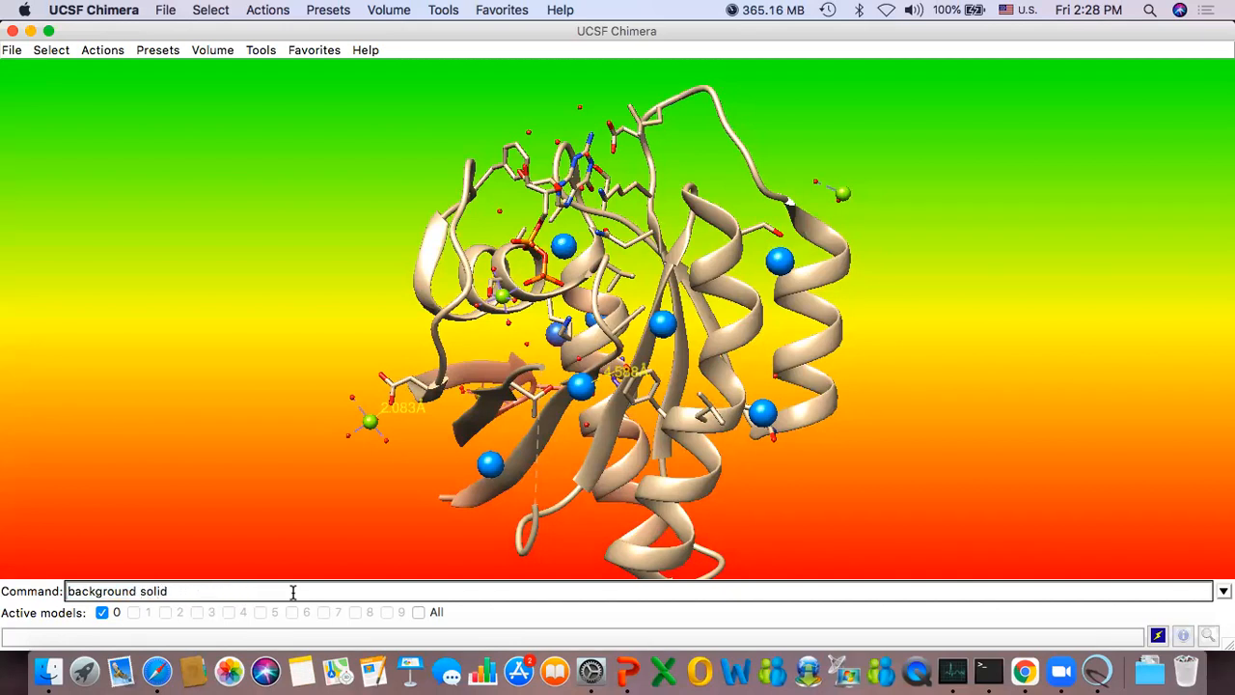
{"action": "type", "text": " whiete"}
{"action": "key", "text": "Return"}
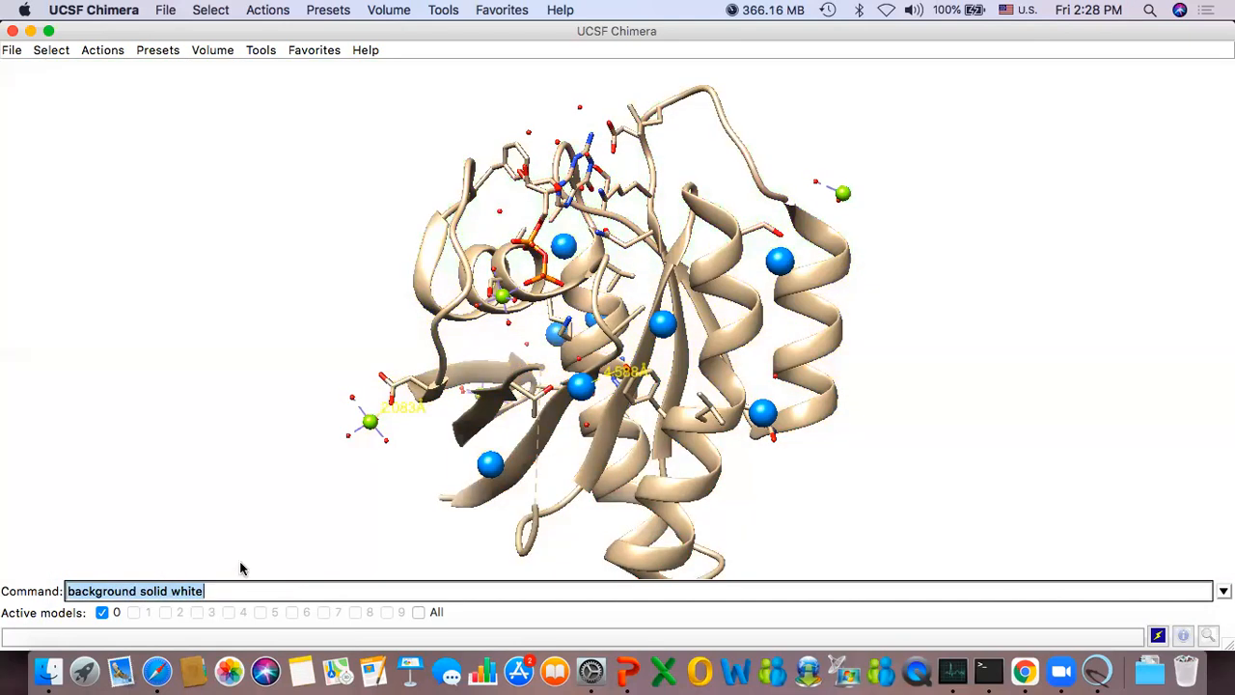
Step: Select all of chain A with the command "select :.A"
{"action": "left_click_drag", "start_coordinate": [723, 347], "coordinate": [658, 324]}
{"action": "left_click_drag", "start_coordinate": [573, 297], "coordinate": [512, 191]}
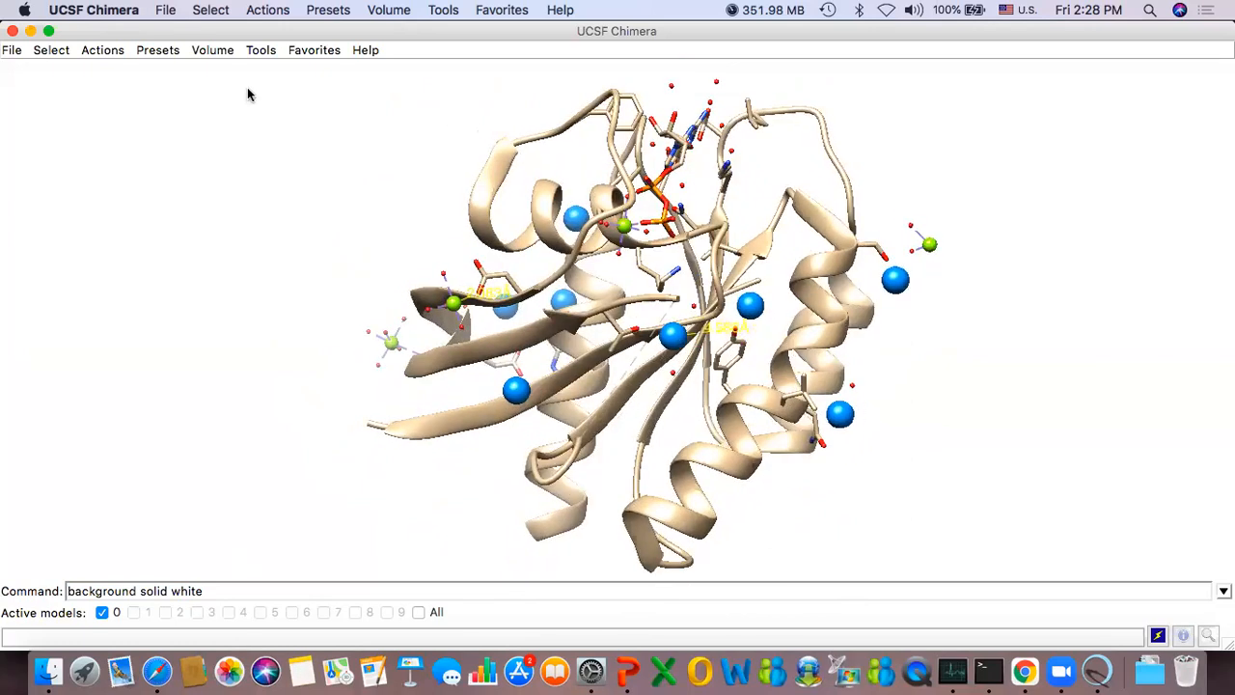
{"action": "left_click", "coordinate": [274, 589]}
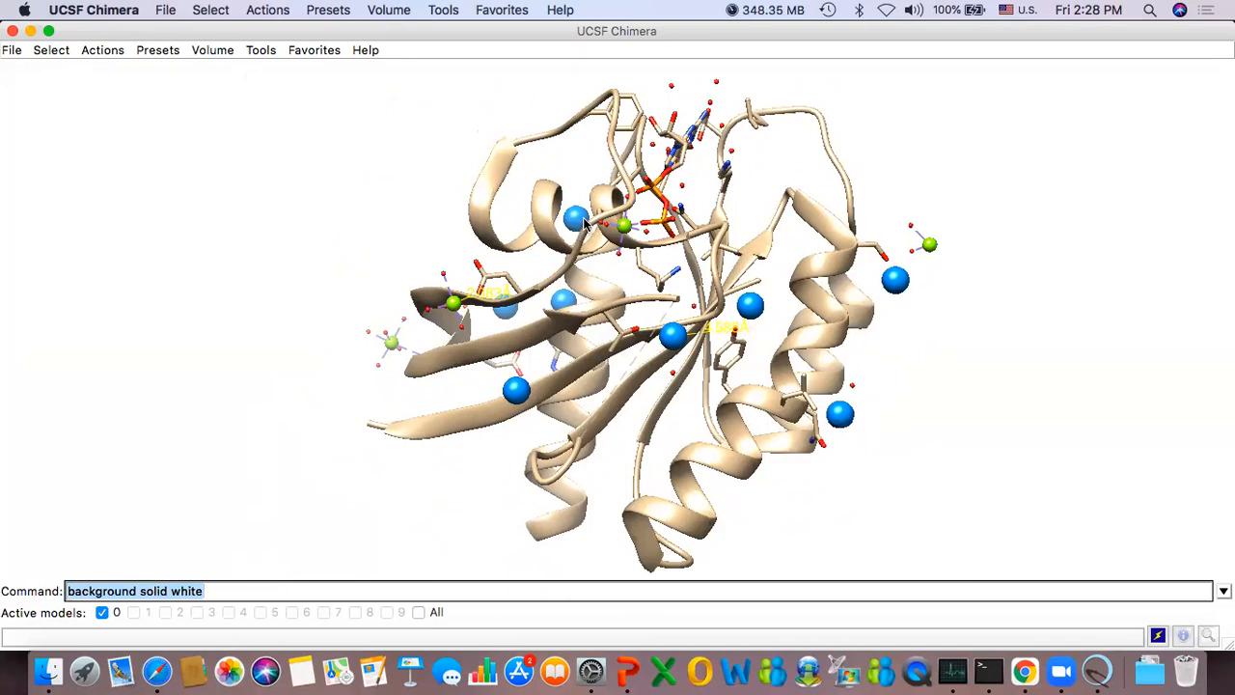
{"action": "mouse_move", "coordinate": [575, 226]}
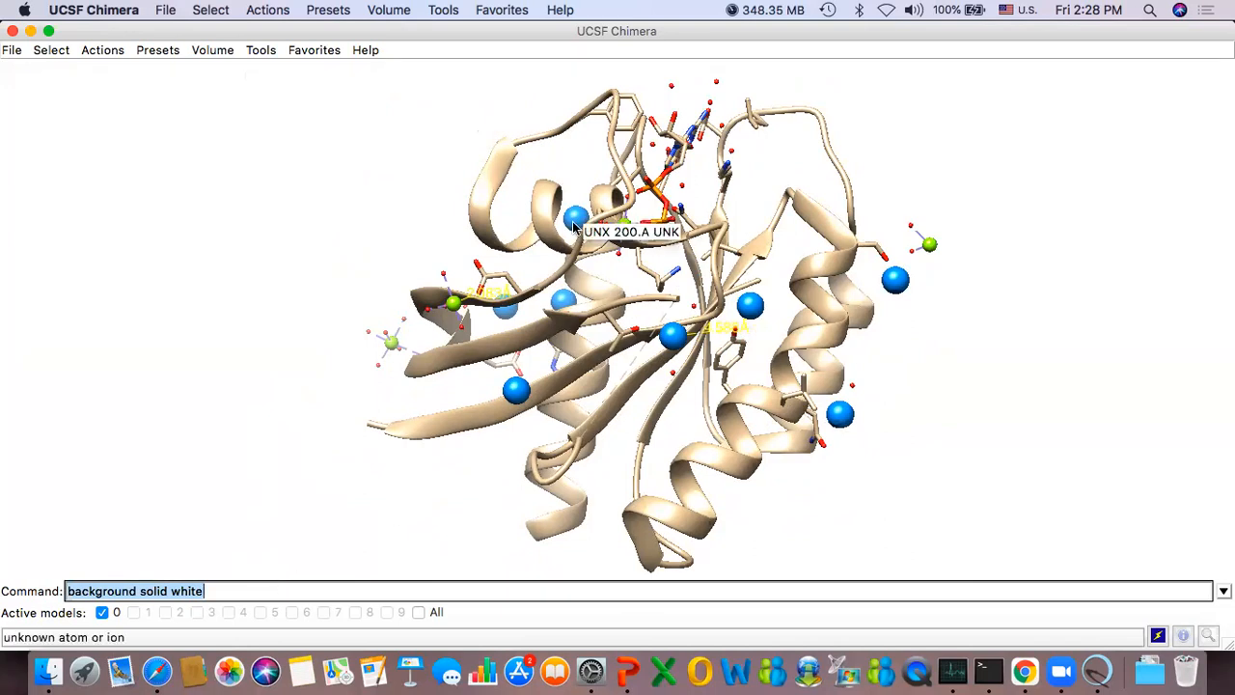
{"action": "key", "text": "BackSpace"}
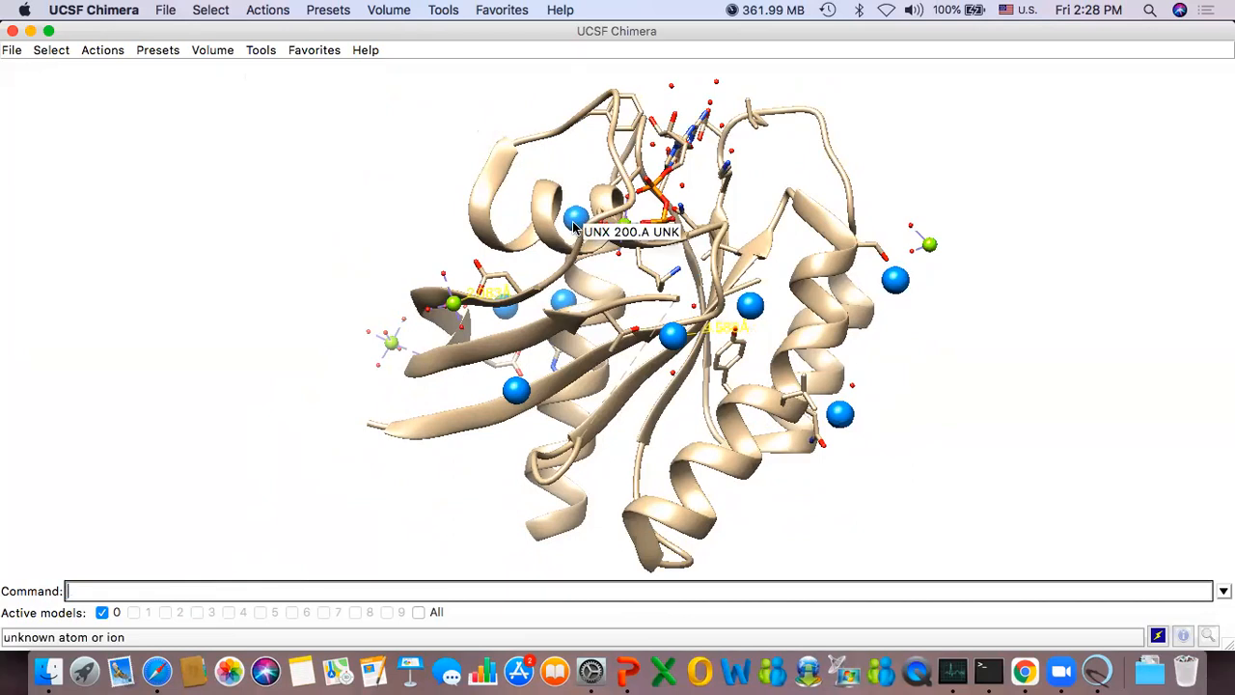
{"action": "type", "text": "select :"}
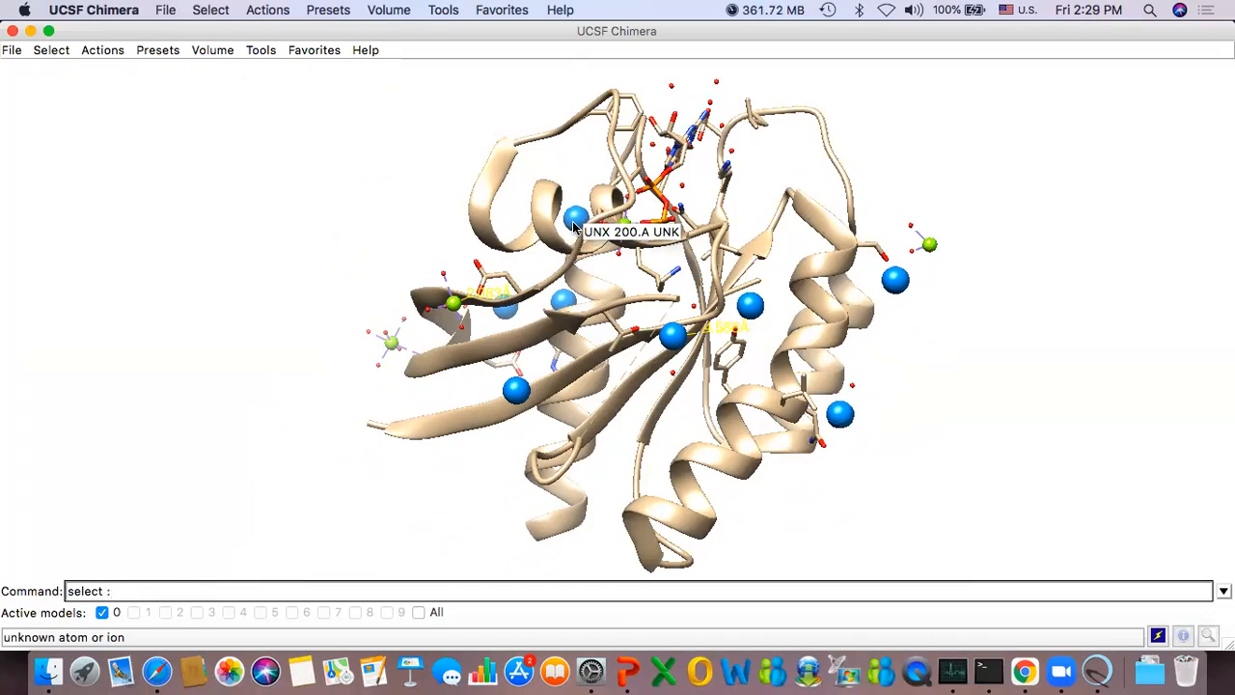
{"action": "key", "text": "BackSpace"}
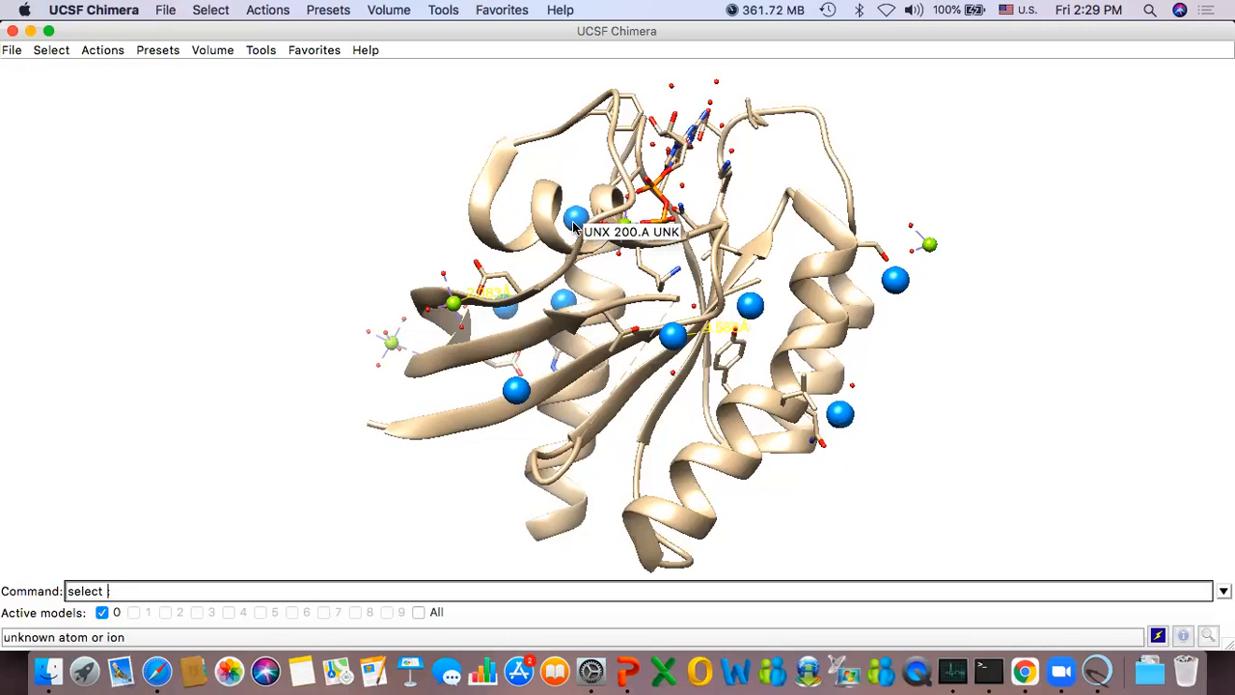
{"action": "type", "text": ":"}
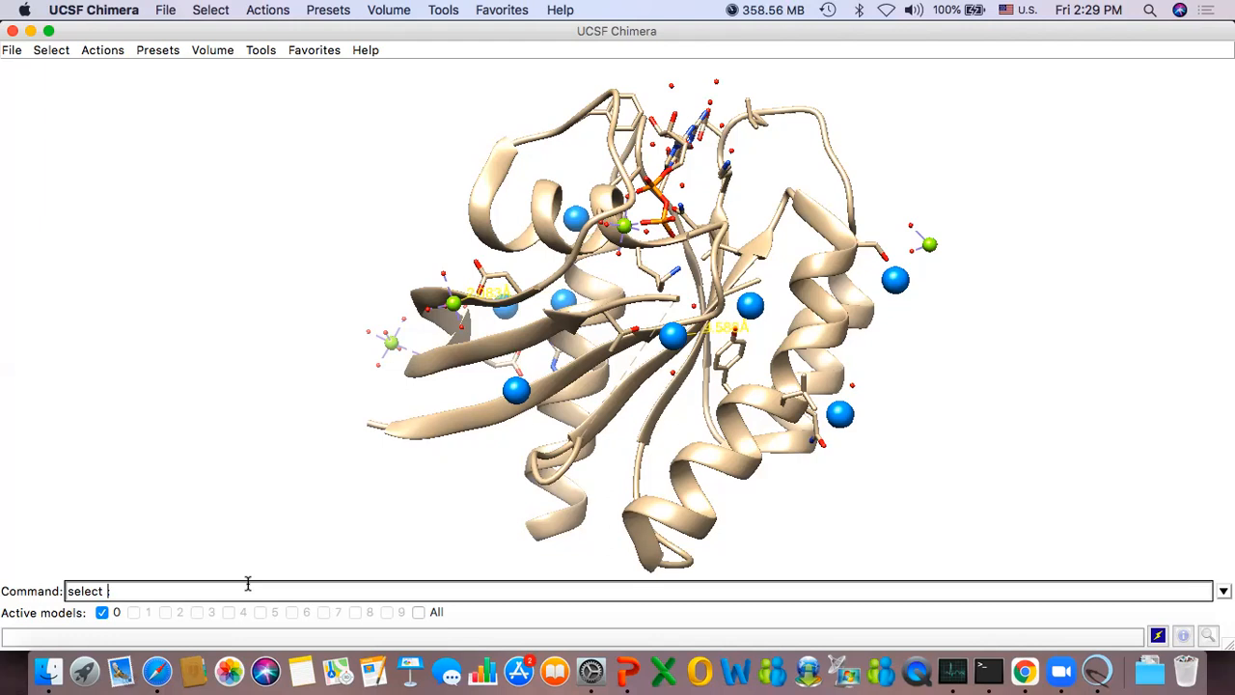
{"action": "type", "text": ":"}
{"action": "key", "text": "BackSpace"}
{"action": "key", "text": "BackSpace"}
{"action": "mouse_move", "coordinate": [510, 416]}
{"action": "mouse_move", "coordinate": [482, 211]}
{"action": "type", "text": "."}
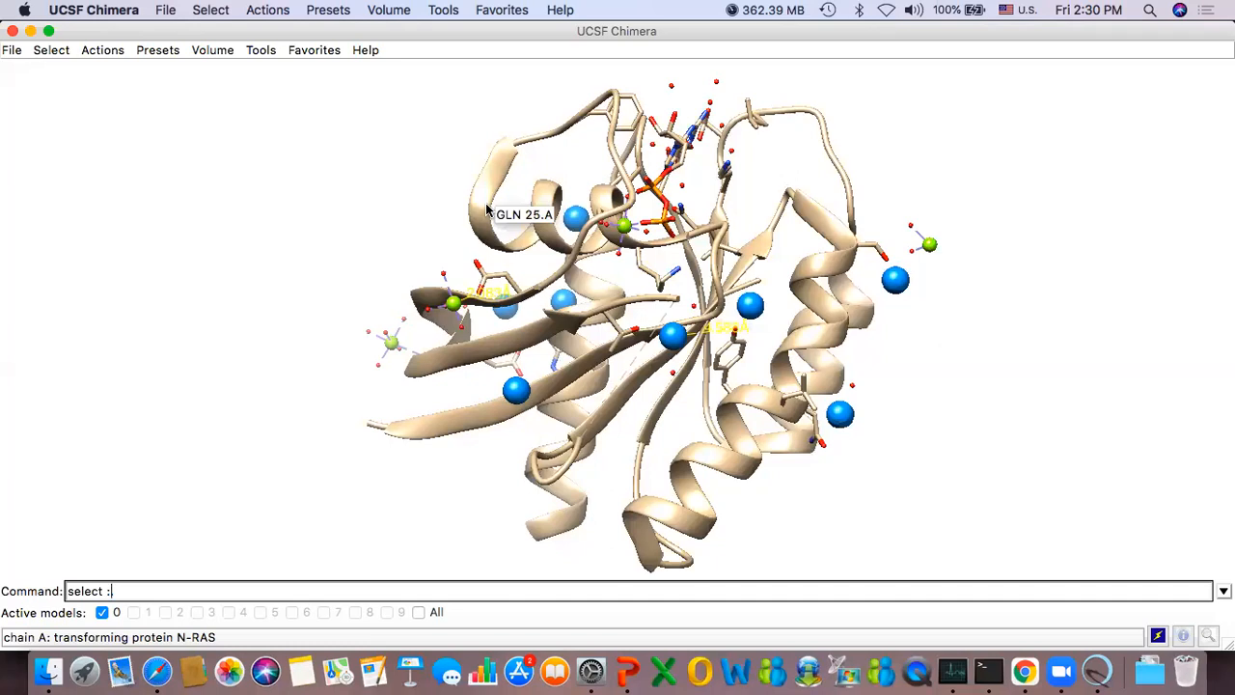
{"action": "type", "text": ".A"}
{"action": "key", "text": "Return"}
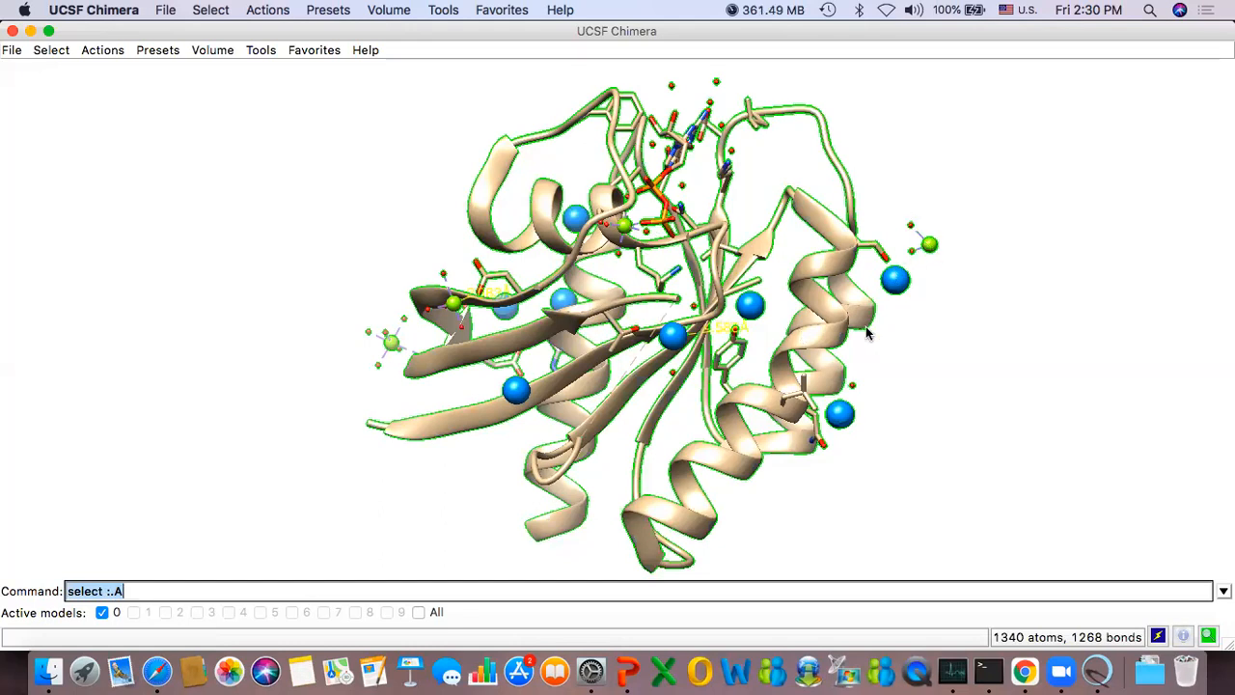
Step: Select only magnesium ion 205 in chain A with the command "select :205.A"
{"action": "mouse_move", "coordinate": [930, 253]}
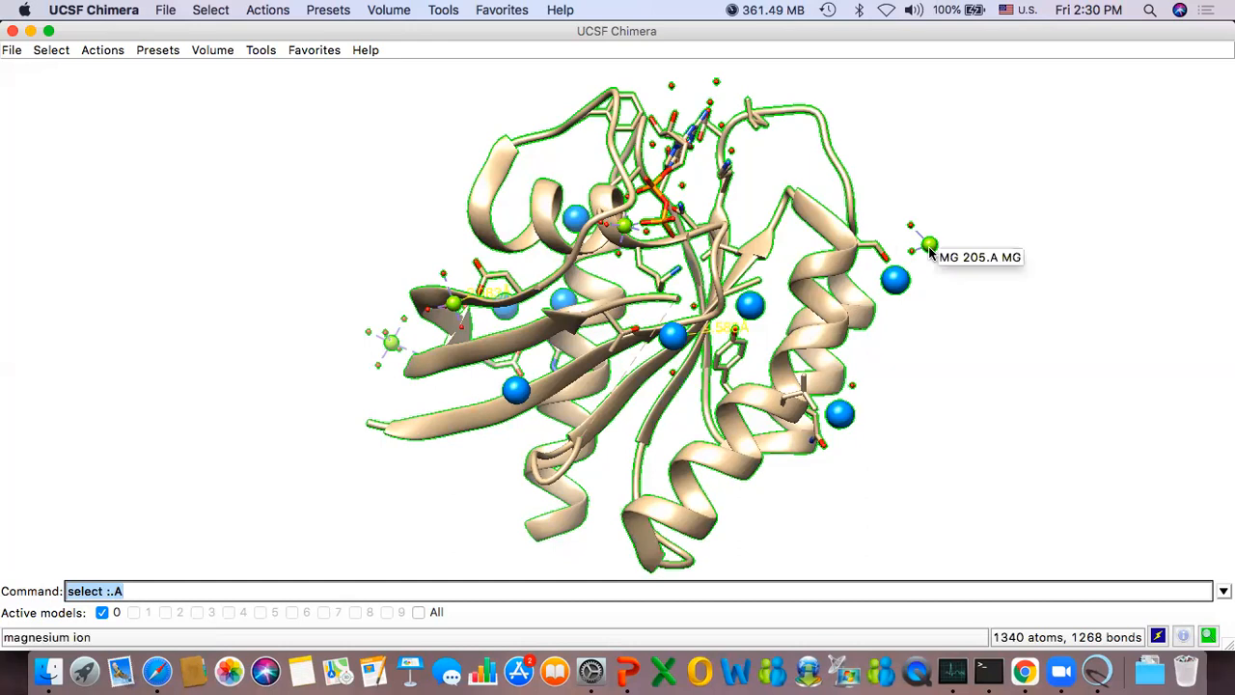
{"action": "key", "text": "Left"}
{"action": "key", "text": "BackSpace"}
{"action": "type", "text": "205"}
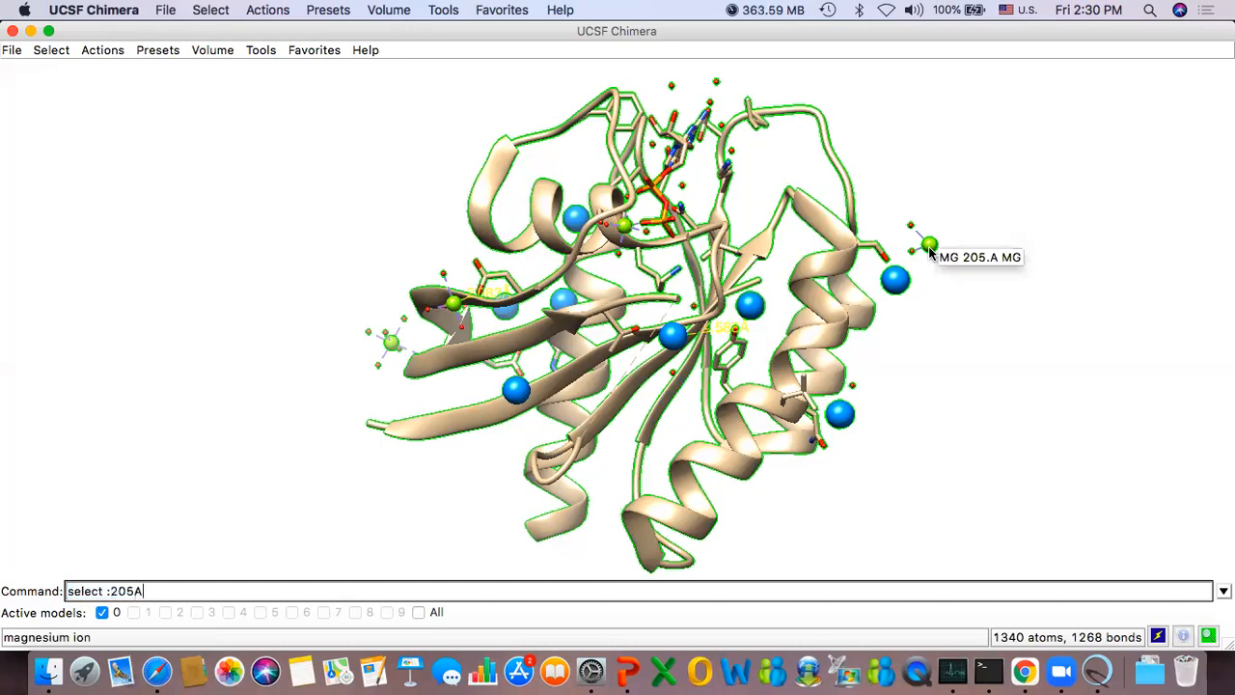
{"action": "type", "text": "."}
{"action": "key", "text": "Return"}
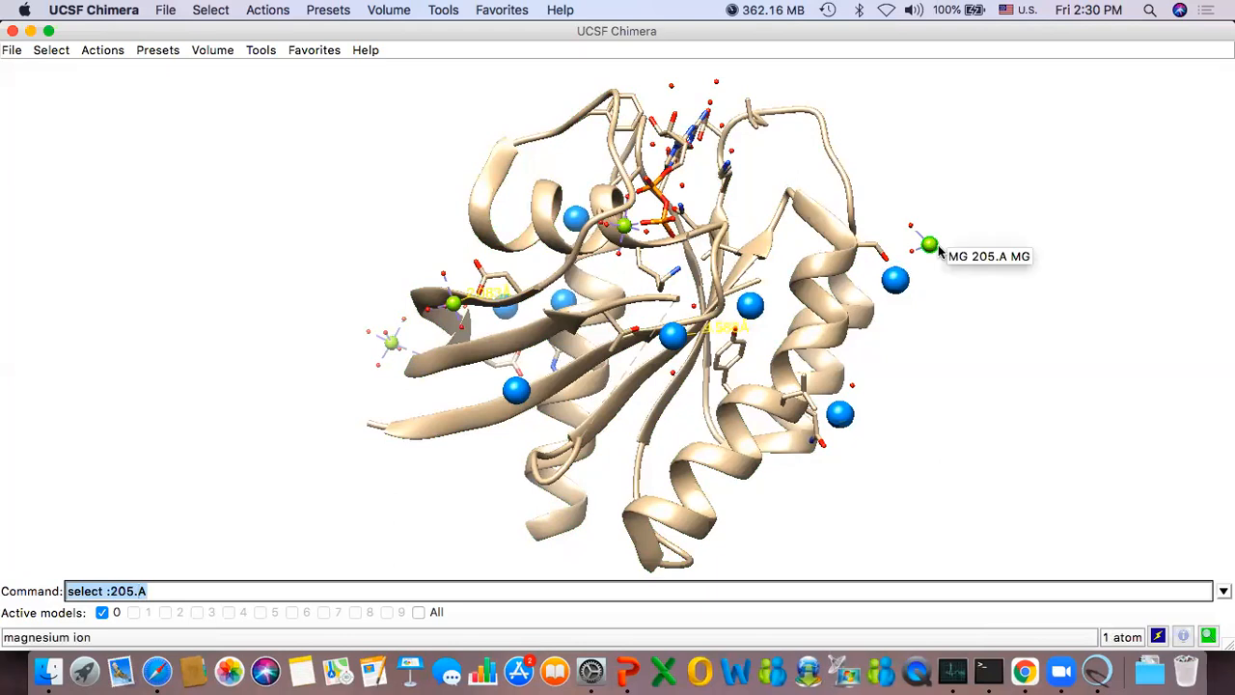
Step: Extend the residue selection to 206 in chain A with the command "select :205.A,206.A"
{"action": "key", "text": "Right"}
{"action": "type", "text": ","}
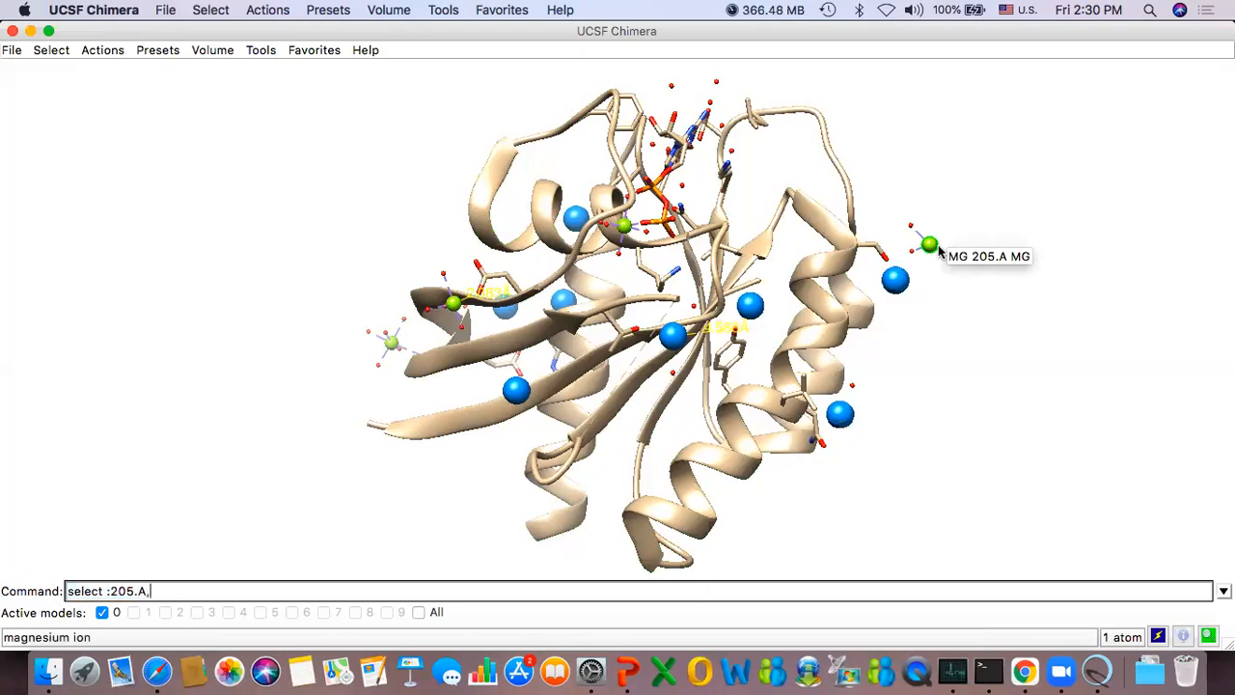
{"action": "type", "text": "206.A"}
{"action": "key", "text": "Return"}
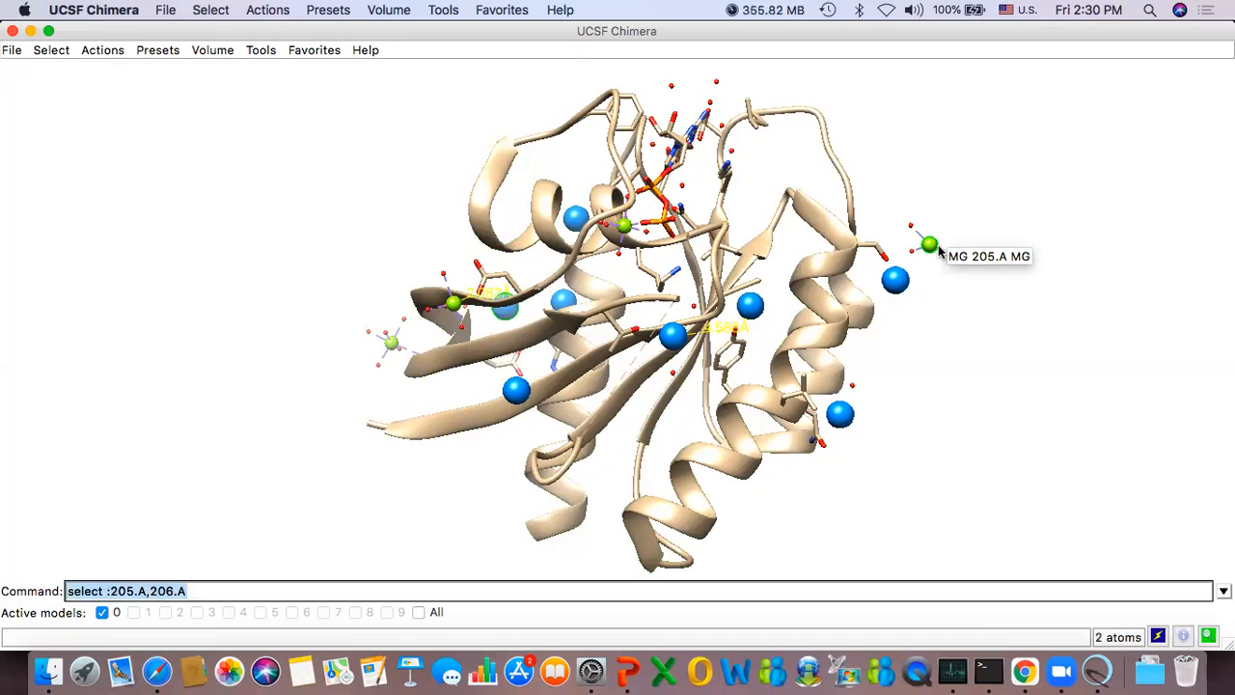
Step: Replace the residue numbers in the command with a residue name and select all lysines using "select :LYS"
{"action": "key", "text": "Right"}
{"action": "key", "text": "Left"}
{"action": "key", "text": "Left"}
{"action": "key", "text": "Left"}
{"action": "key", "text": "Left"}
{"action": "key", "text": "Left"}
{"action": "key", "text": "shift+Right"}
{"action": "key", "text": "shift+Right"}
{"action": "key", "text": "shift+Right"}
{"action": "key", "text": "shift+Right"}
{"action": "key", "text": "shift+Right"}
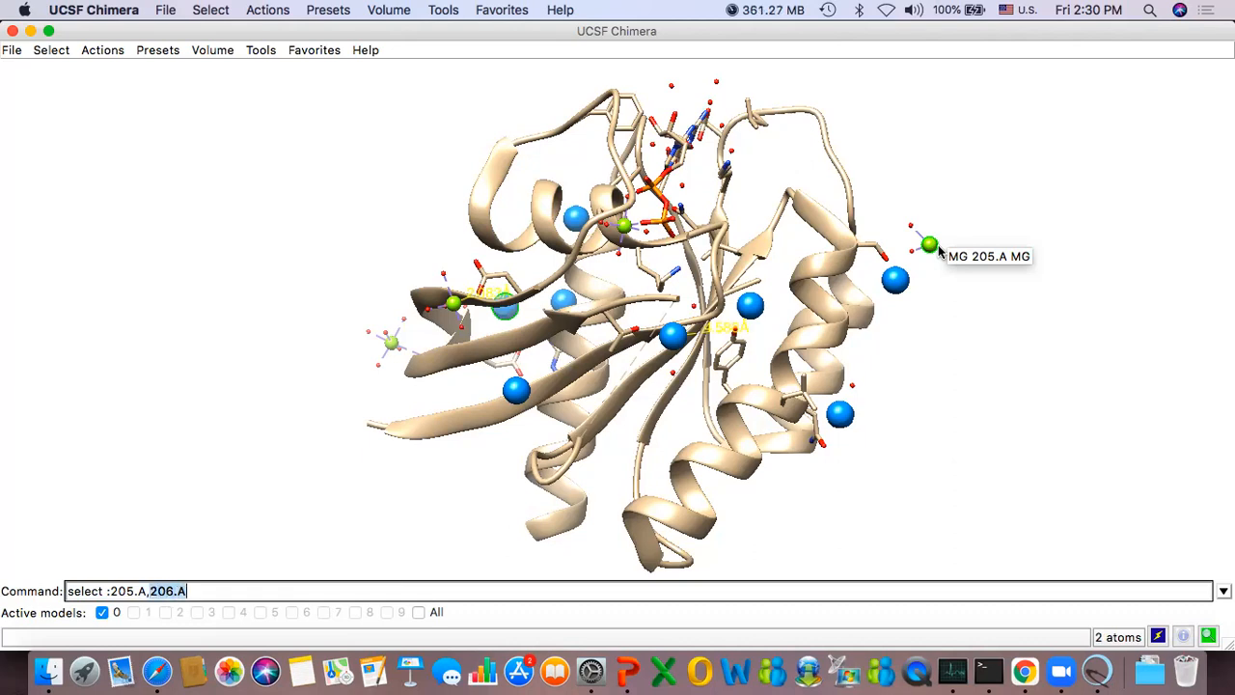
{"action": "key", "text": "BackSpace"}
{"action": "key", "text": "BackSpace"}
{"action": "key", "text": "Left"}
{"action": "key", "text": "Left"}
{"action": "key", "text": "Left"}
{"action": "key", "text": "Left"}
{"action": "key", "text": "Left"}
{"action": "key", "text": "shift+Right"}
{"action": "key", "text": "shift+Right"}
{"action": "key", "text": "shift+Right"}
{"action": "key", "text": "shift+Right"}
{"action": "key", "text": "shift+Right"}
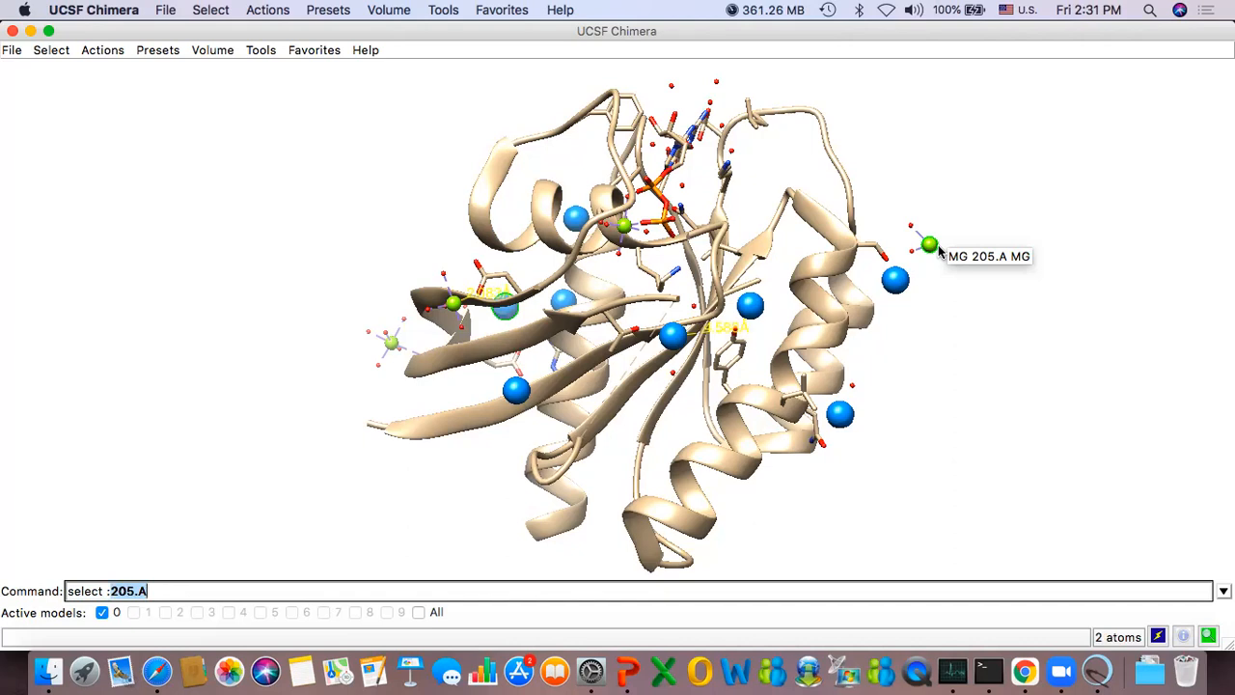
{"action": "type", "text": "LYS"}
{"action": "key", "text": "Return"}
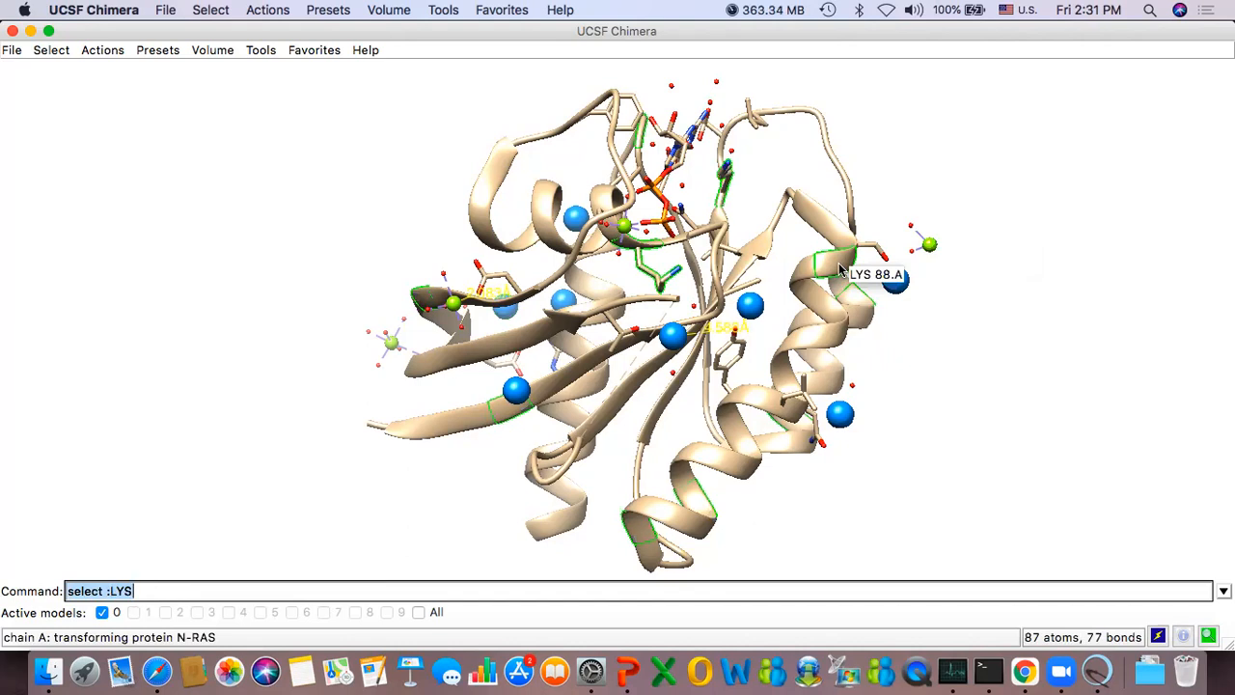
Step: Show the atoms and bonds of the selected lysine residues and inspect their side chains around the protein
{"action": "key", "text": "Right"}
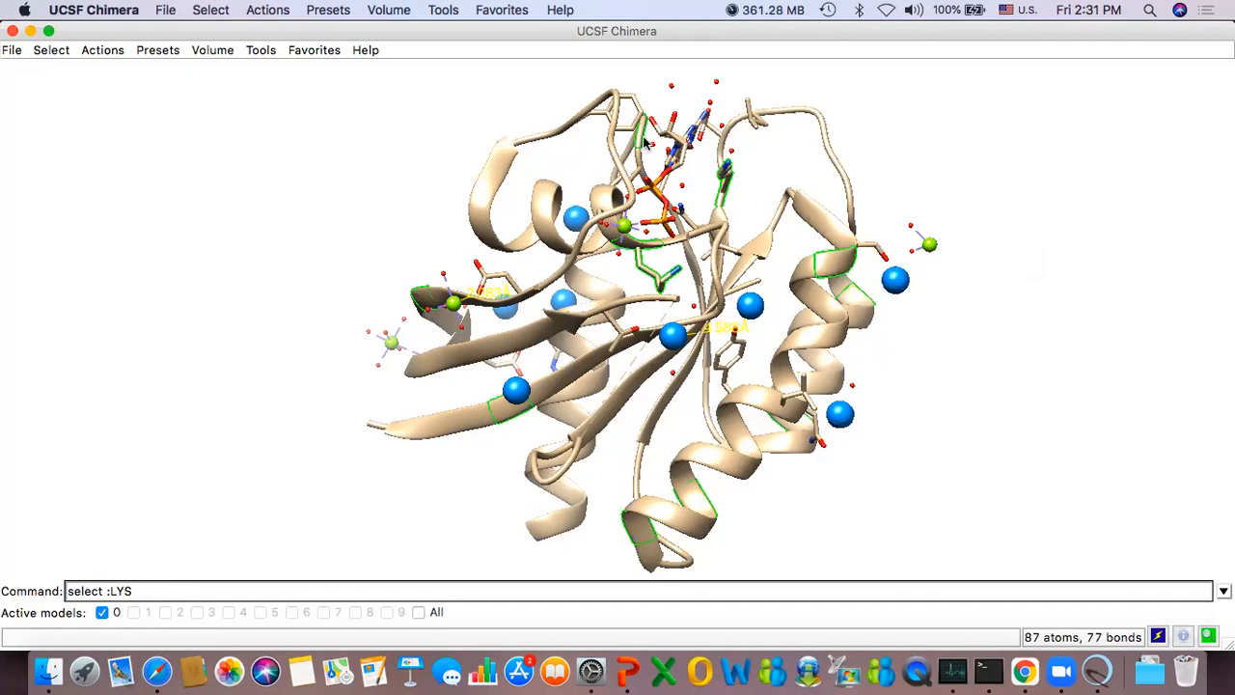
{"action": "left_click", "coordinate": [102, 49]}
{"action": "mouse_move", "coordinate": [104, 68]}
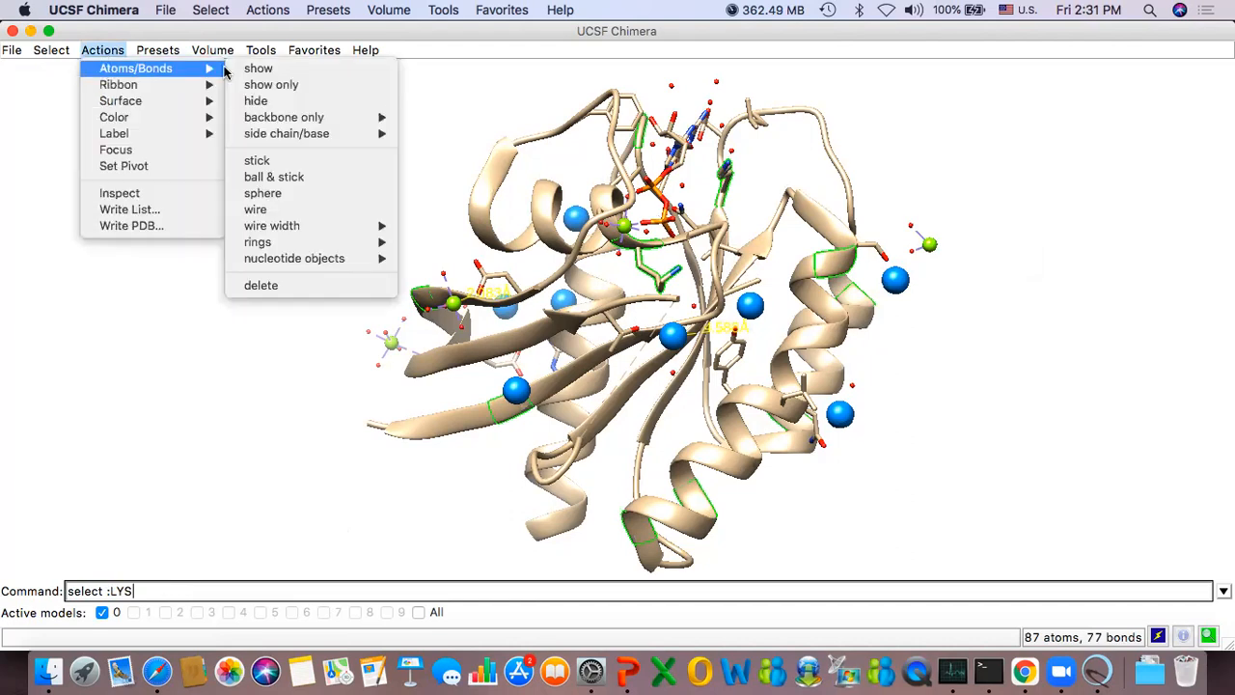
{"action": "left_click", "coordinate": [253, 69]}
{"action": "left_click_drag", "start_coordinate": [984, 380], "coordinate": [439, 280]}
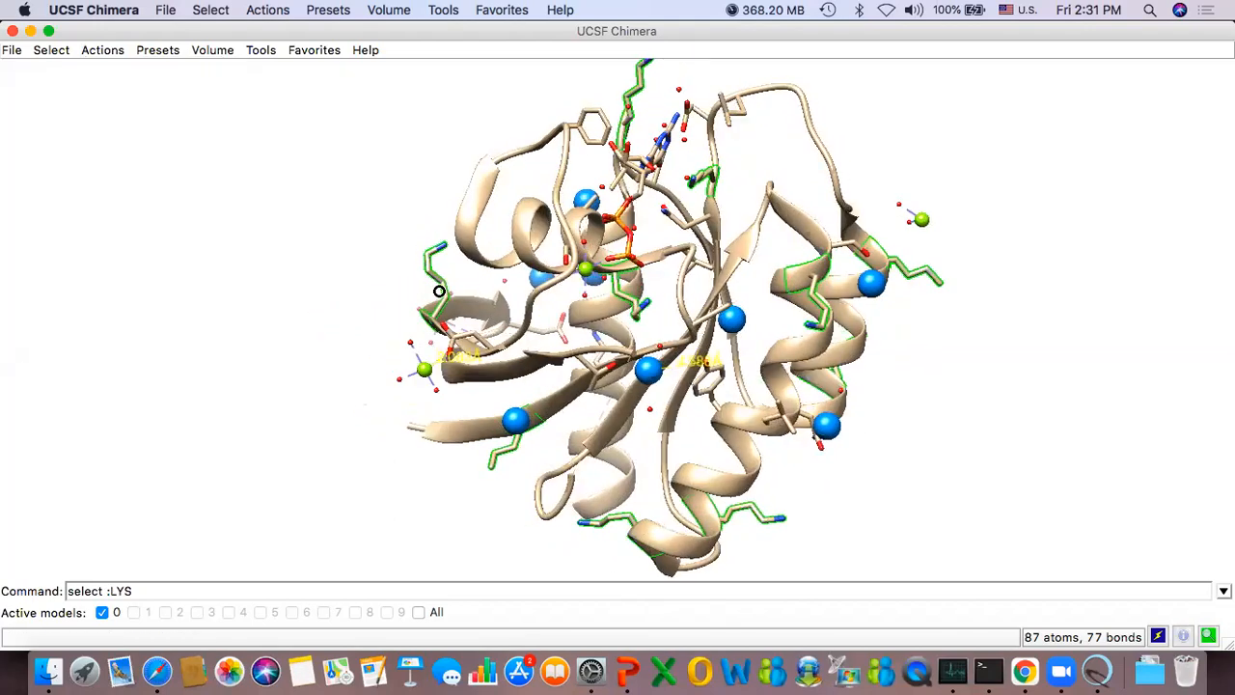
{"action": "left_click_drag", "start_coordinate": [496, 319], "coordinate": [804, 372]}
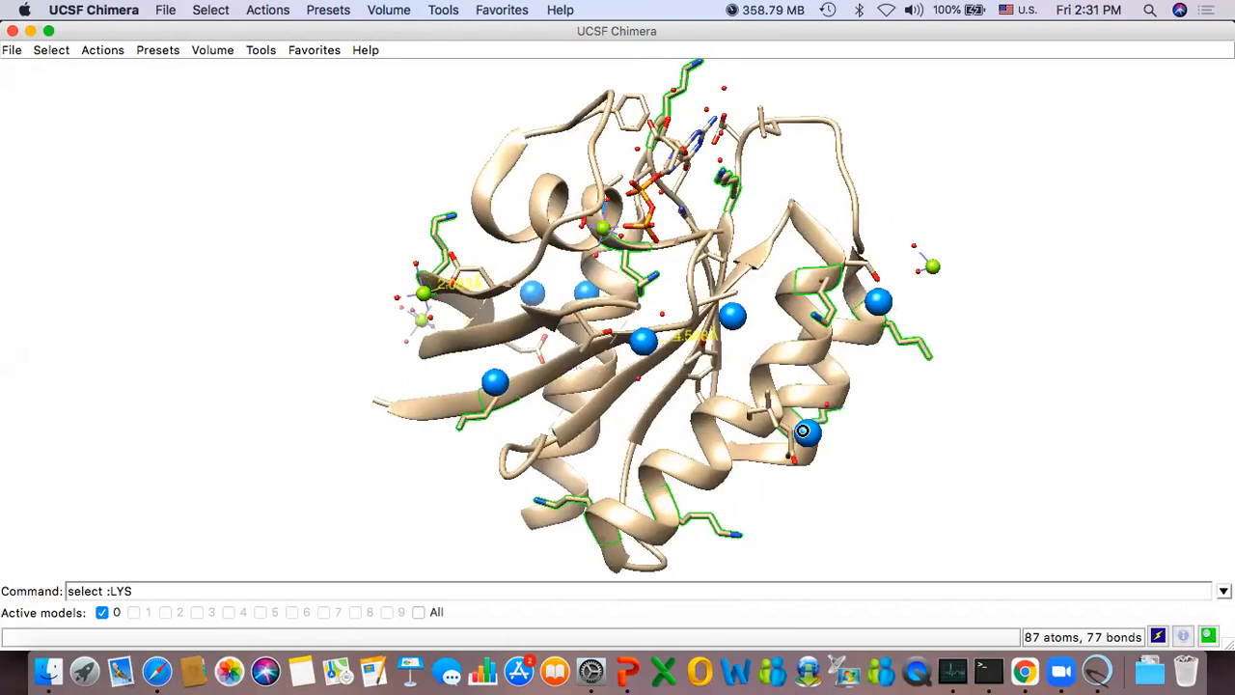
{"action": "left_click_drag", "start_coordinate": [744, 499], "coordinate": [681, 507]}
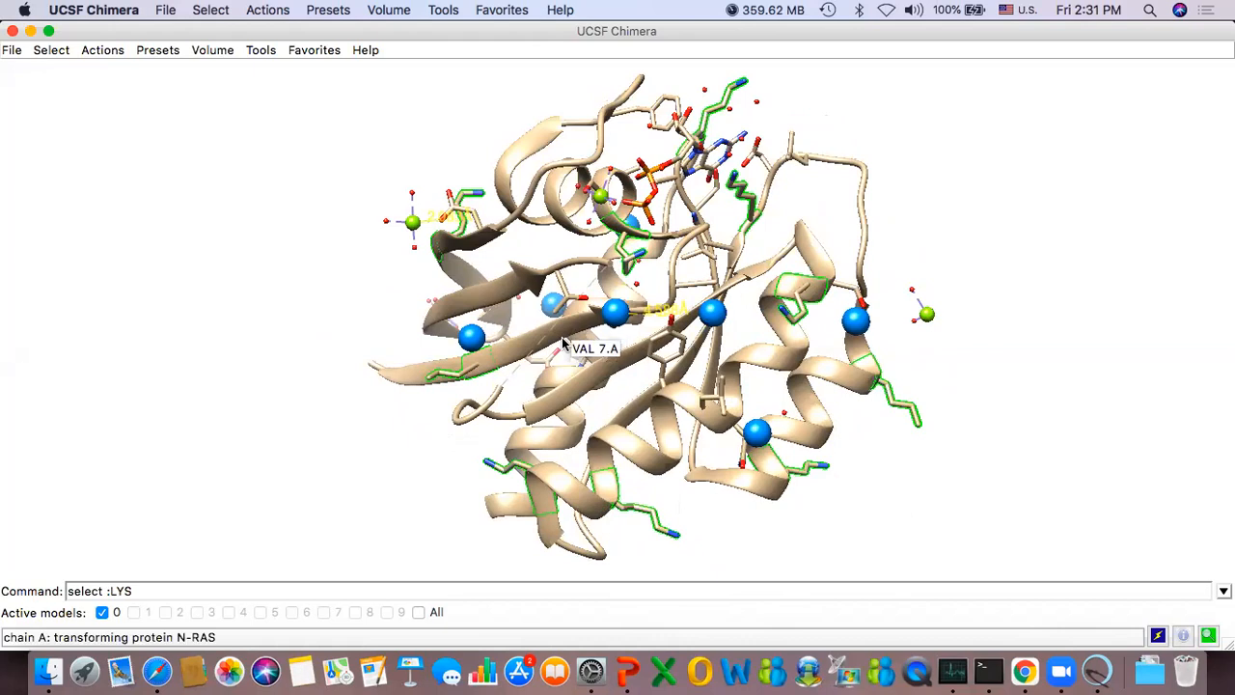
{"action": "left_click_drag", "start_coordinate": [556, 348], "coordinate": [512, 363]}
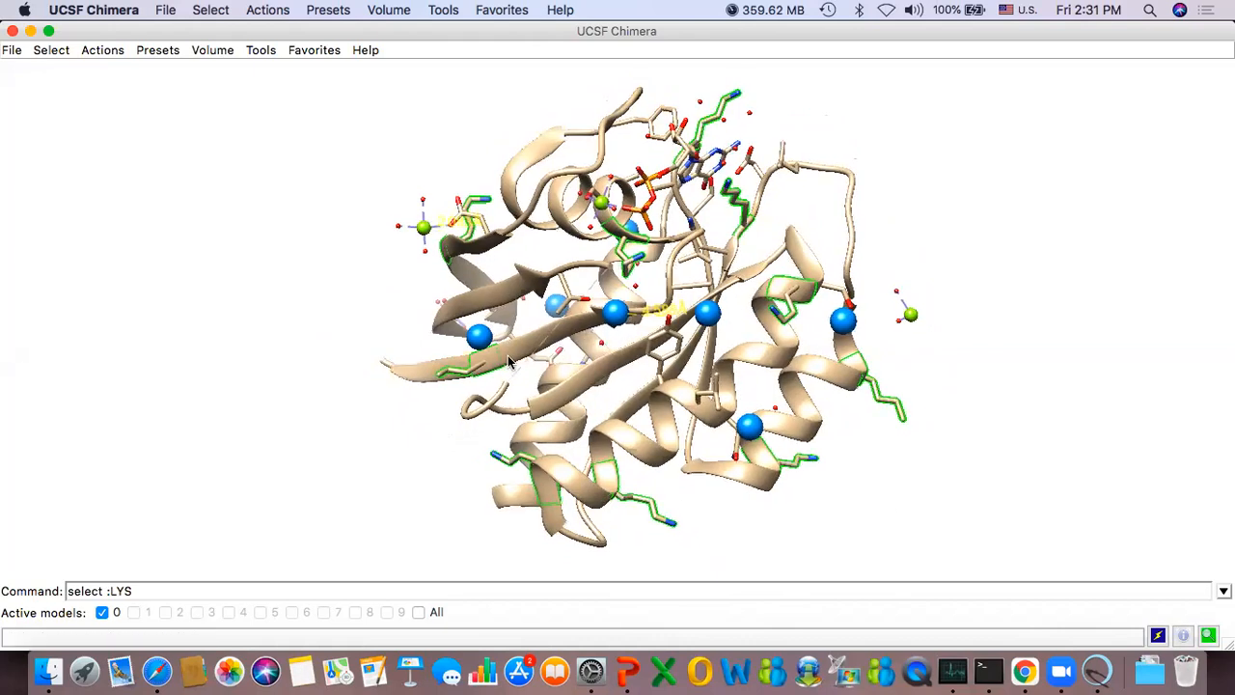
{"action": "scroll", "coordinate": [695, 376], "scroll_direction": "up", "scroll_amount": 3}
{"action": "scroll", "coordinate": [695, 377], "scroll_direction": "down", "scroll_amount": 5}
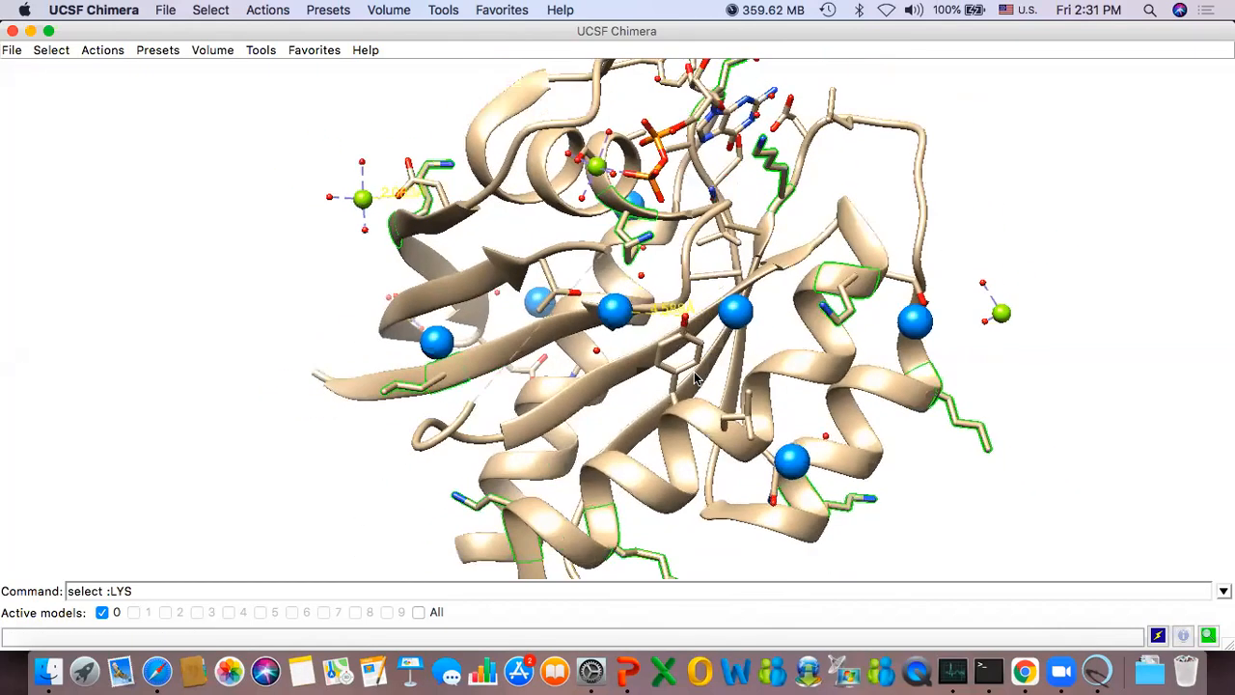
Step: Select residue 201 of chain A plus all residues within 4.5 Å using the command "select :201.A z<4.5"
{"action": "left_click", "coordinate": [427, 591]}
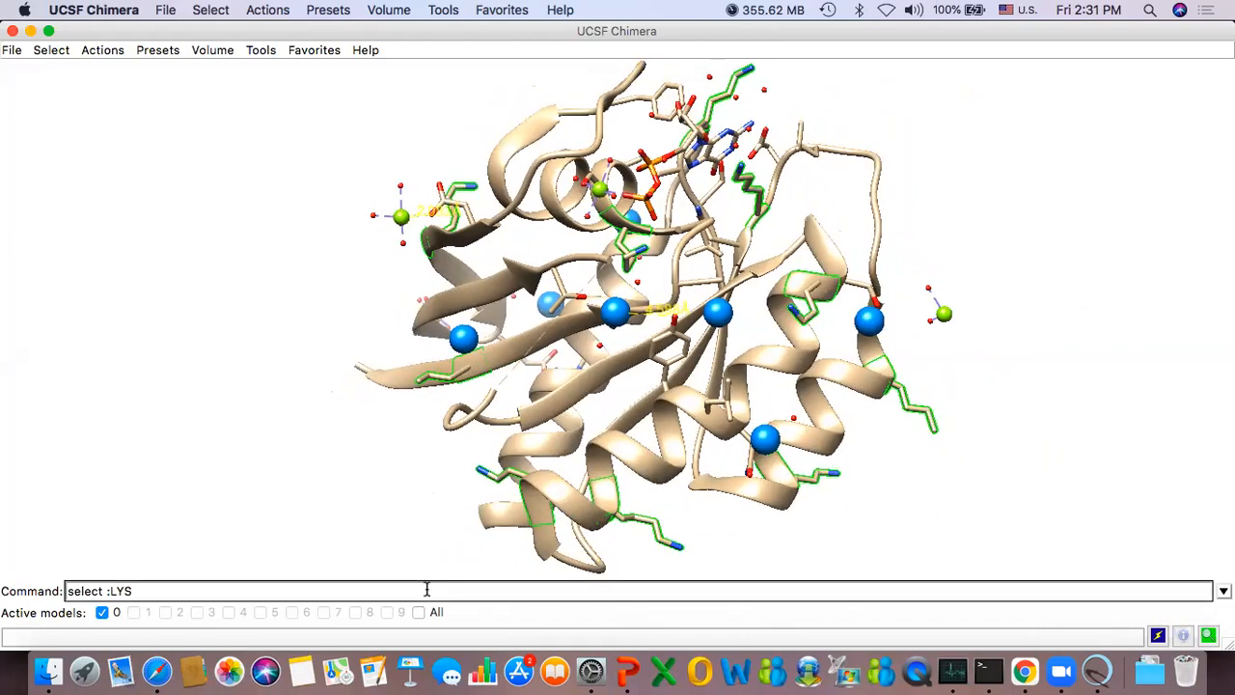
{"action": "key", "text": "BackSpace"}
{"action": "key", "text": "BackSpace"}
{"action": "key", "text": "BackSpace"}
{"action": "key", "text": "BackSpace"}
{"action": "scroll", "coordinate": [723, 384], "scroll_direction": "up", "scroll_amount": 3}
{"action": "scroll", "coordinate": [723, 384], "scroll_direction": "down", "scroll_amount": 3}
{"action": "left_click_drag", "start_coordinate": [718, 275], "coordinate": [682, 334]}
{"action": "mouse_move", "coordinate": [618, 268]}
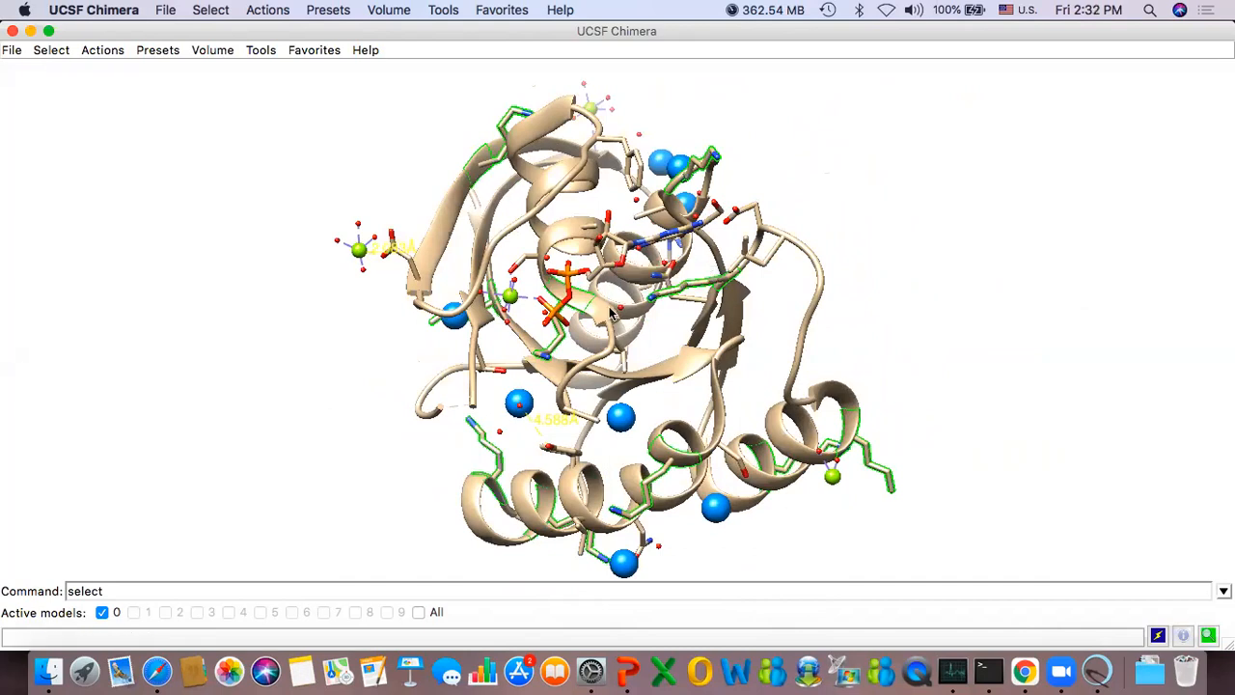
{"action": "left_click", "coordinate": [598, 590]}
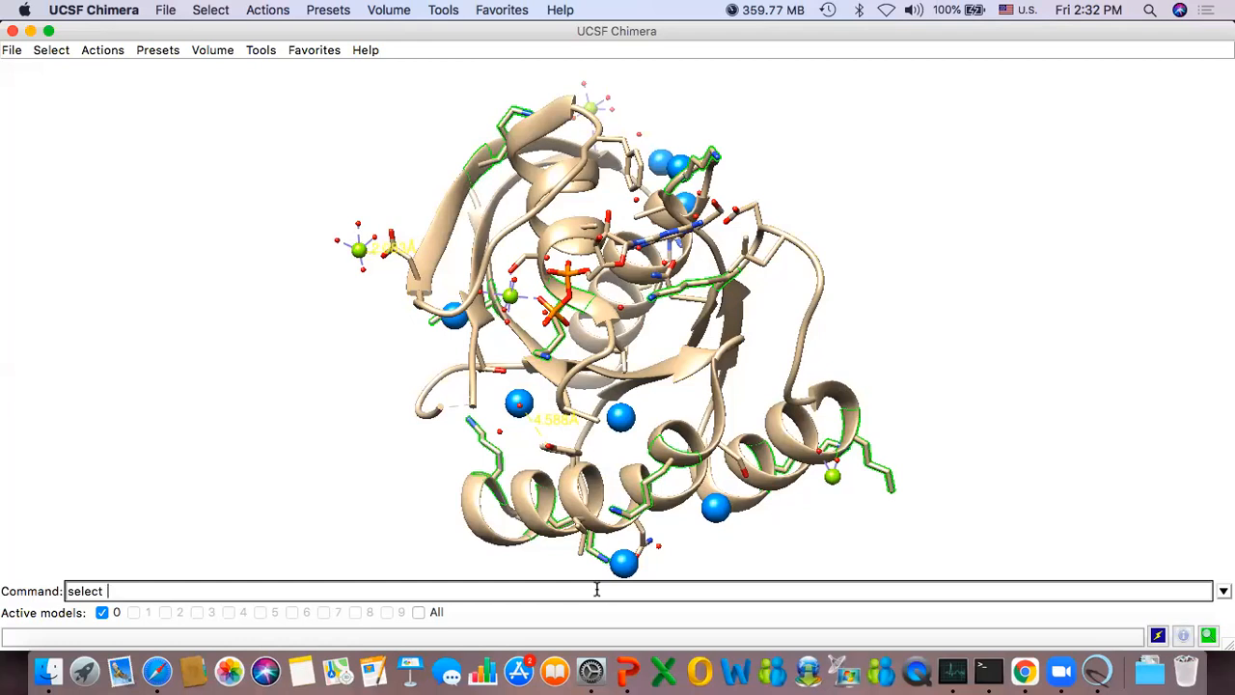
{"action": "type", "text": ":201.A z"}
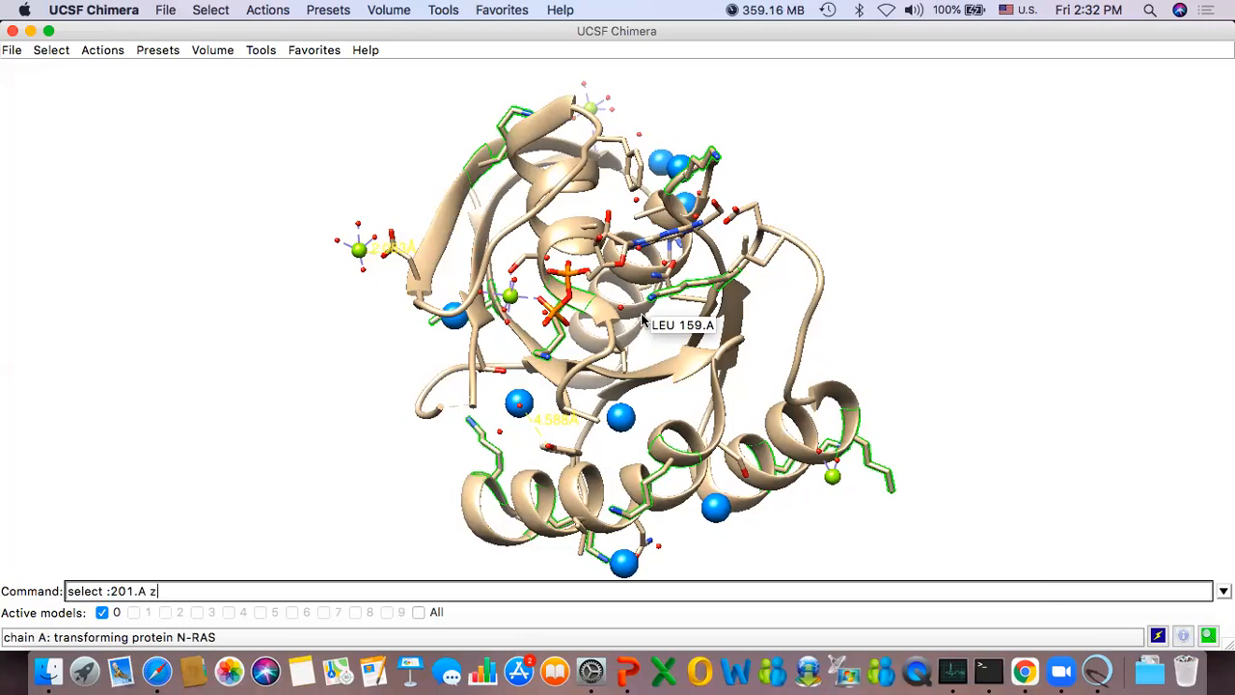
{"action": "type", "text": "<4.5"}
{"action": "key", "text": "Return"}
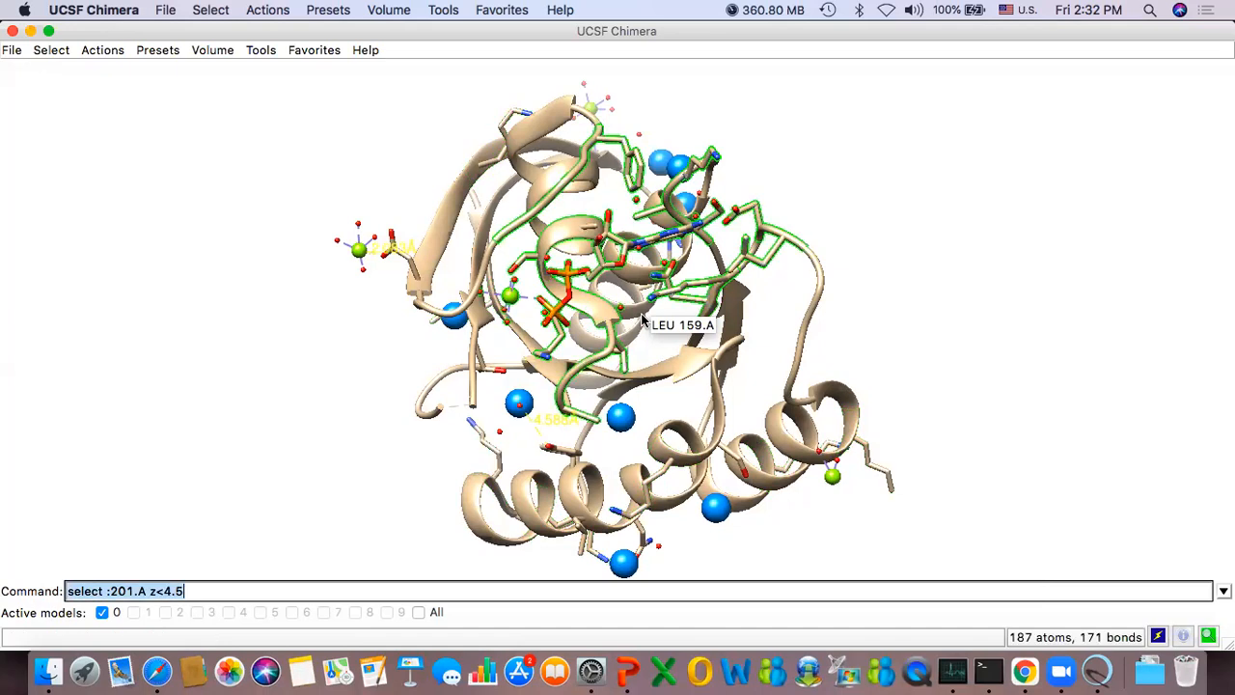
Step: Review the residue specifier "201.A" and the zone term "z<4.5" in the entered selection command
{"action": "key", "text": "Right"}
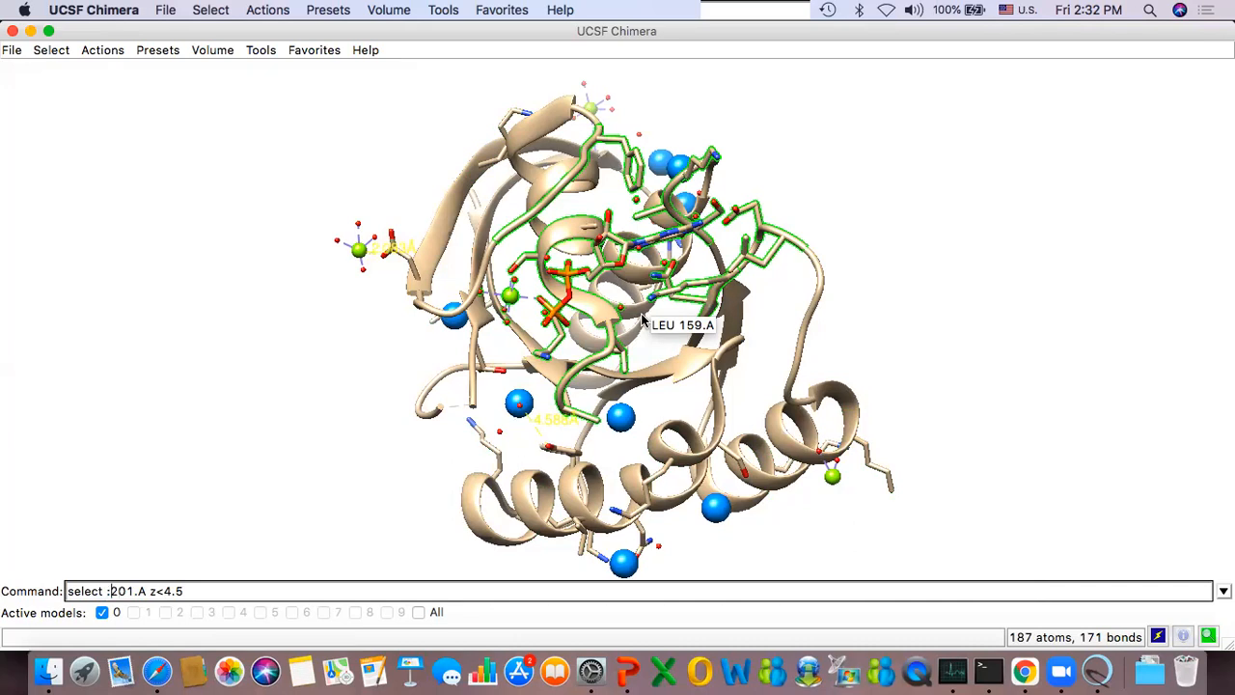
{"action": "key", "text": "shift+Right"}
{"action": "key", "text": "shift+Right"}
{"action": "key", "text": "Right"}
{"action": "key", "text": "shift+Right"}
{"action": "key", "text": "Right"}
{"action": "key", "text": "shift+Right"}
{"action": "key", "text": "shift+Right"}
{"action": "key", "text": "shift+Right"}
{"action": "key", "text": "shift+Right"}
{"action": "key", "text": "shift+Right"}
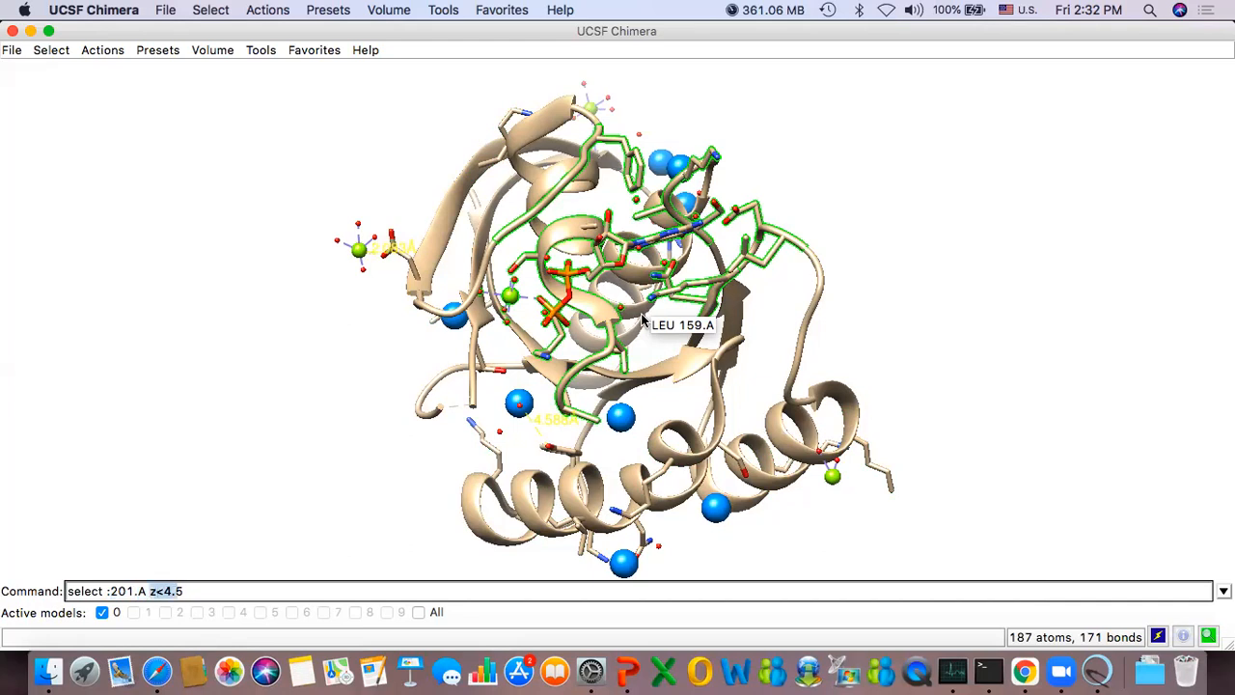
{"action": "key", "text": "Left"}
{"action": "key", "text": "shift+Right"}
{"action": "key", "text": "shift+Right"}
{"action": "key", "text": "shift+Right"}
{"action": "key", "text": "shift+Right"}
{"action": "key", "text": "Left"}
Step: Examine the selected zone around residue 201 of chain A from several angles
{"action": "left_click_drag", "start_coordinate": [642, 319], "coordinate": [649, 409]}
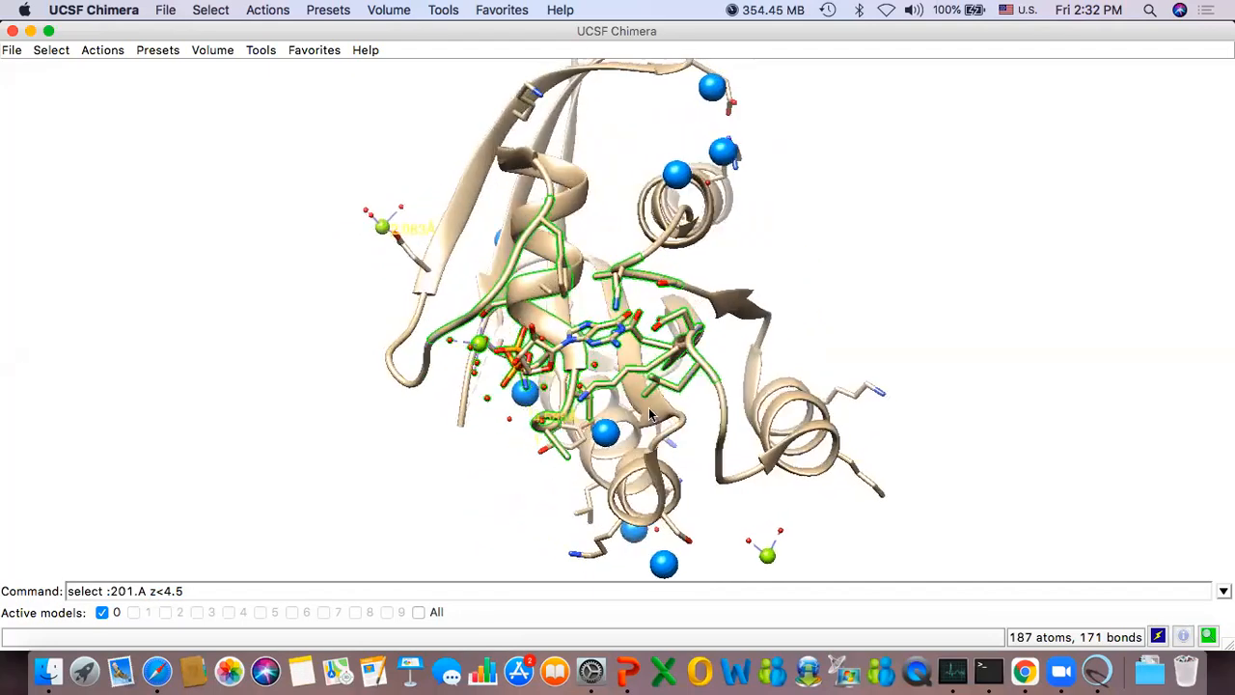
{"action": "left_click_drag", "start_coordinate": [537, 343], "coordinate": [703, 266]}
{"action": "left_click_drag", "start_coordinate": [640, 399], "coordinate": [623, 356]}
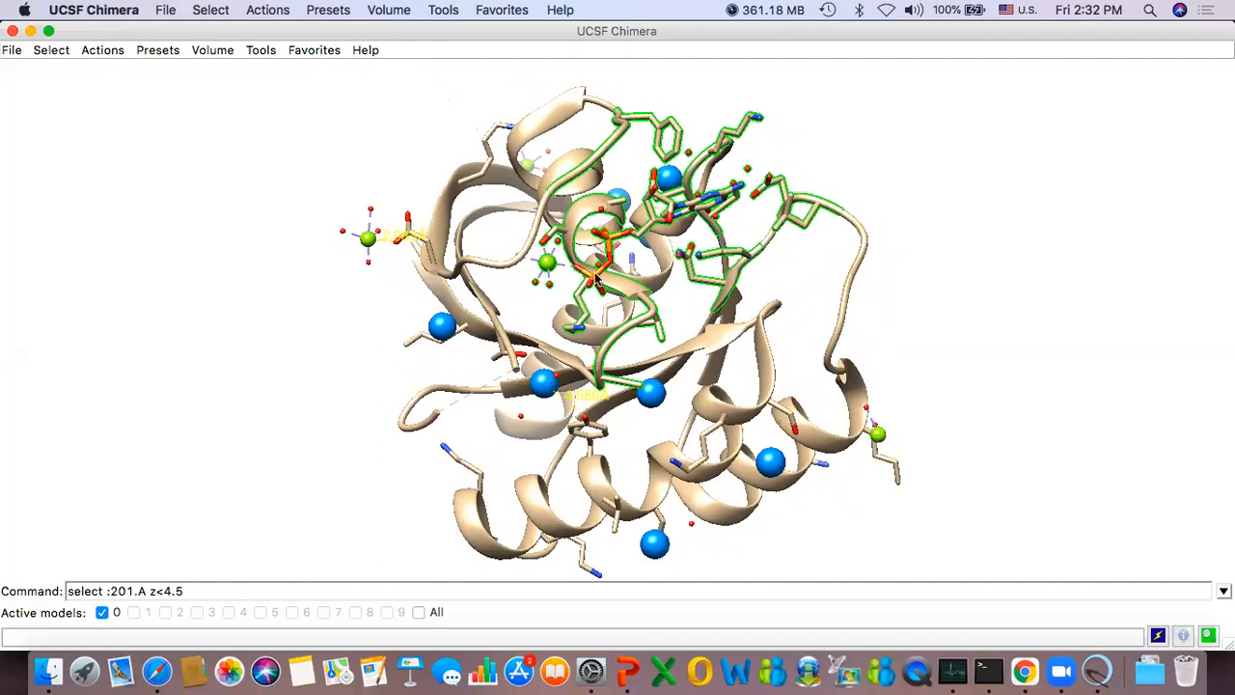
{"action": "left_click_drag", "start_coordinate": [630, 243], "coordinate": [604, 271]}
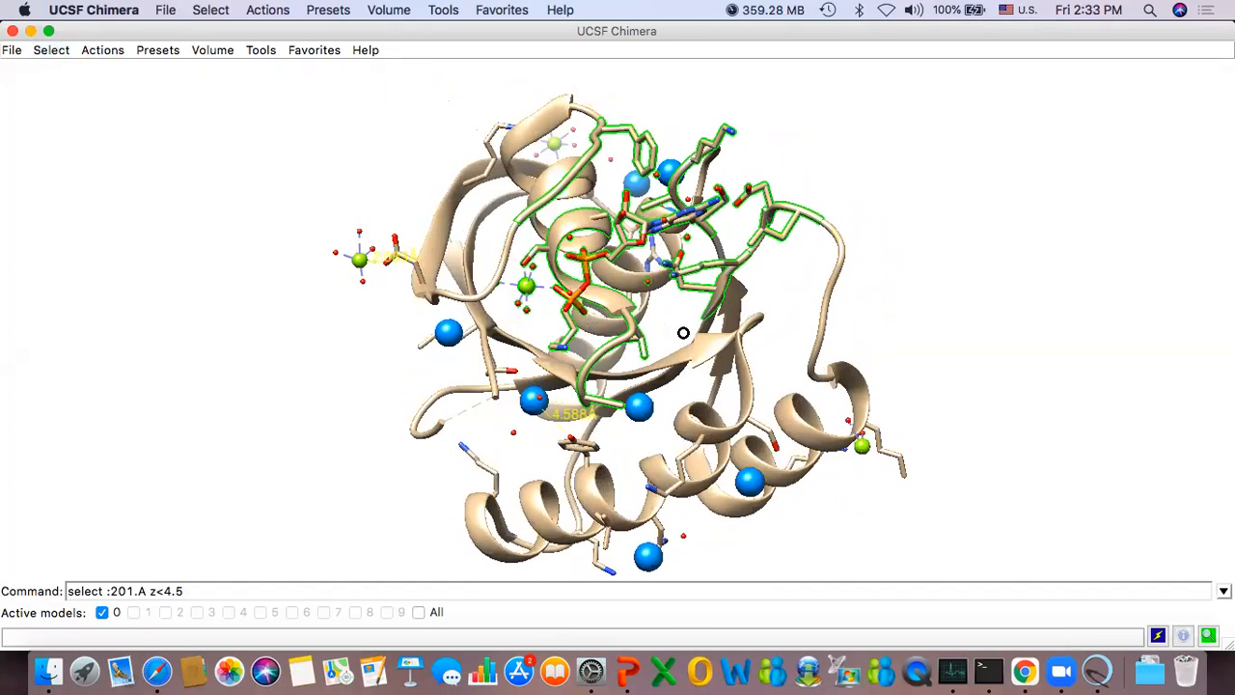
{"action": "left_click_drag", "start_coordinate": [683, 333], "coordinate": [738, 355]}
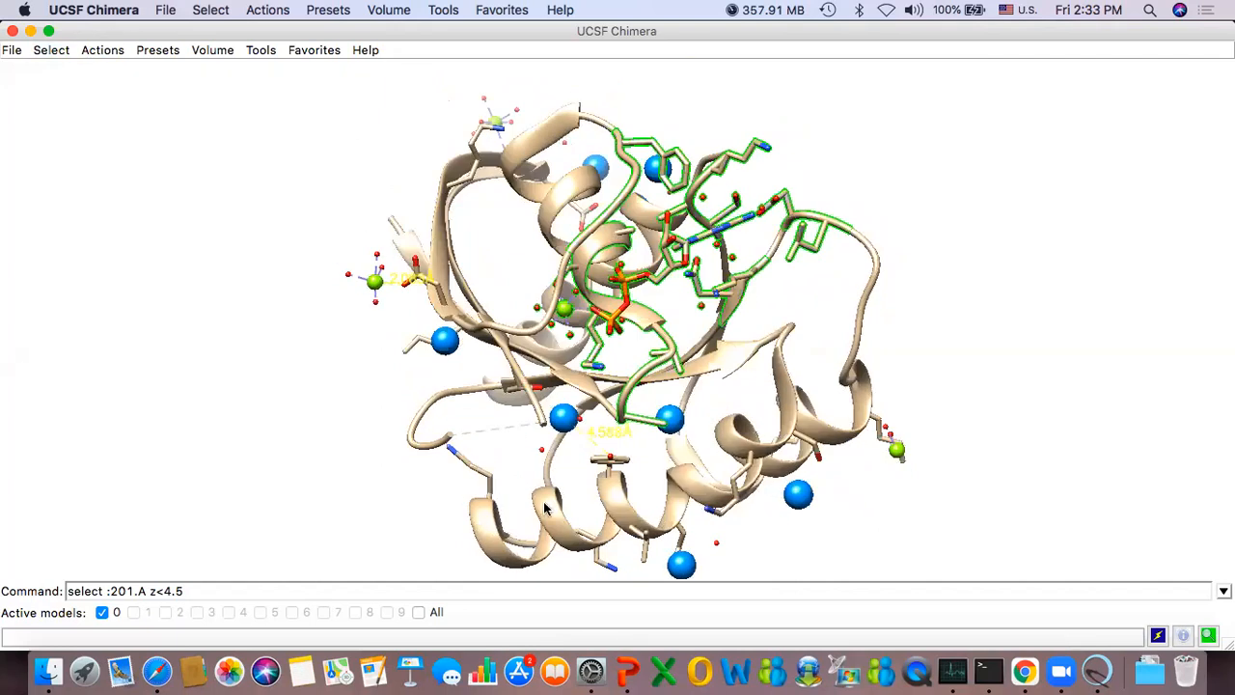
Step: Invert the selection within the selected model and hide the ribbon outside the 4.5 Å zone around residue 201.A
{"action": "left_click", "coordinate": [51, 50]}
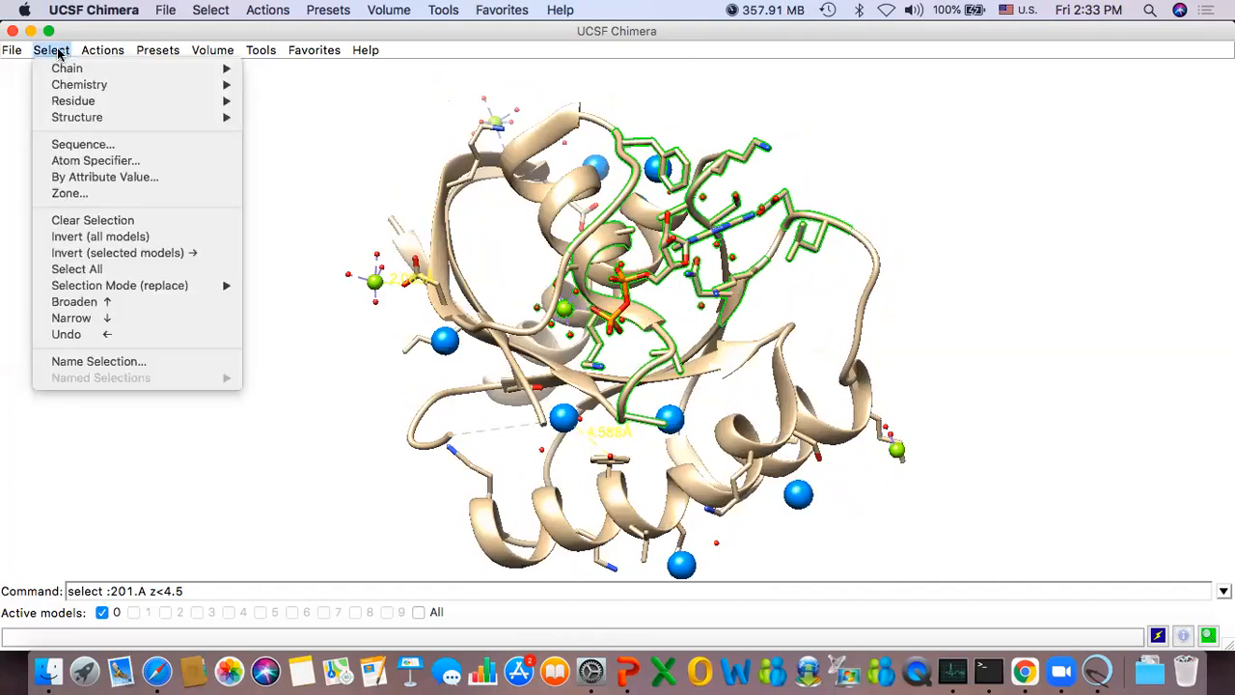
{"action": "left_click", "coordinate": [112, 253]}
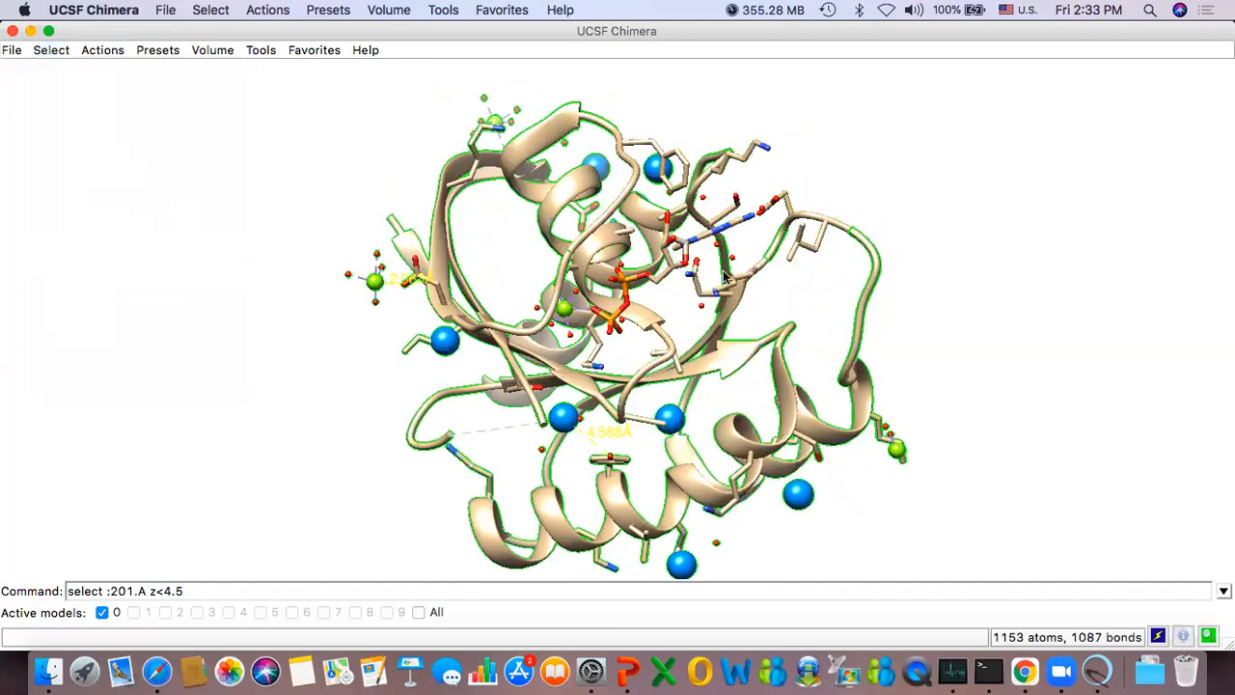
{"action": "left_click", "coordinate": [105, 49]}
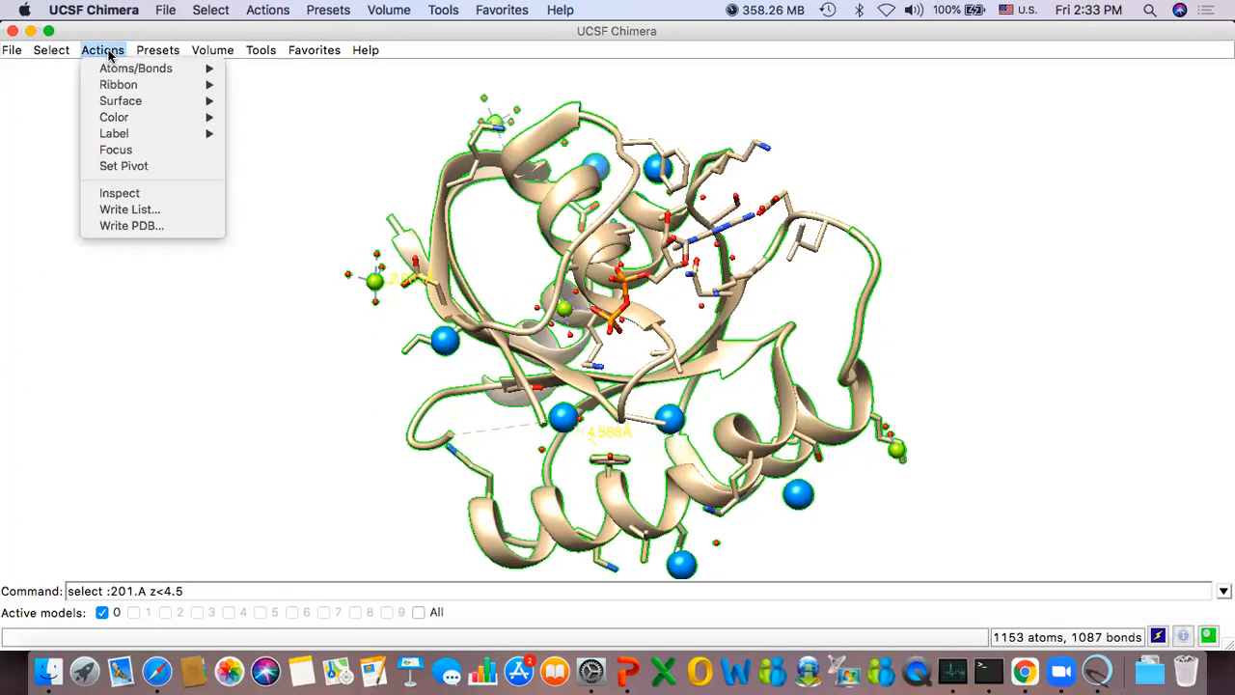
{"action": "mouse_move", "coordinate": [123, 86]}
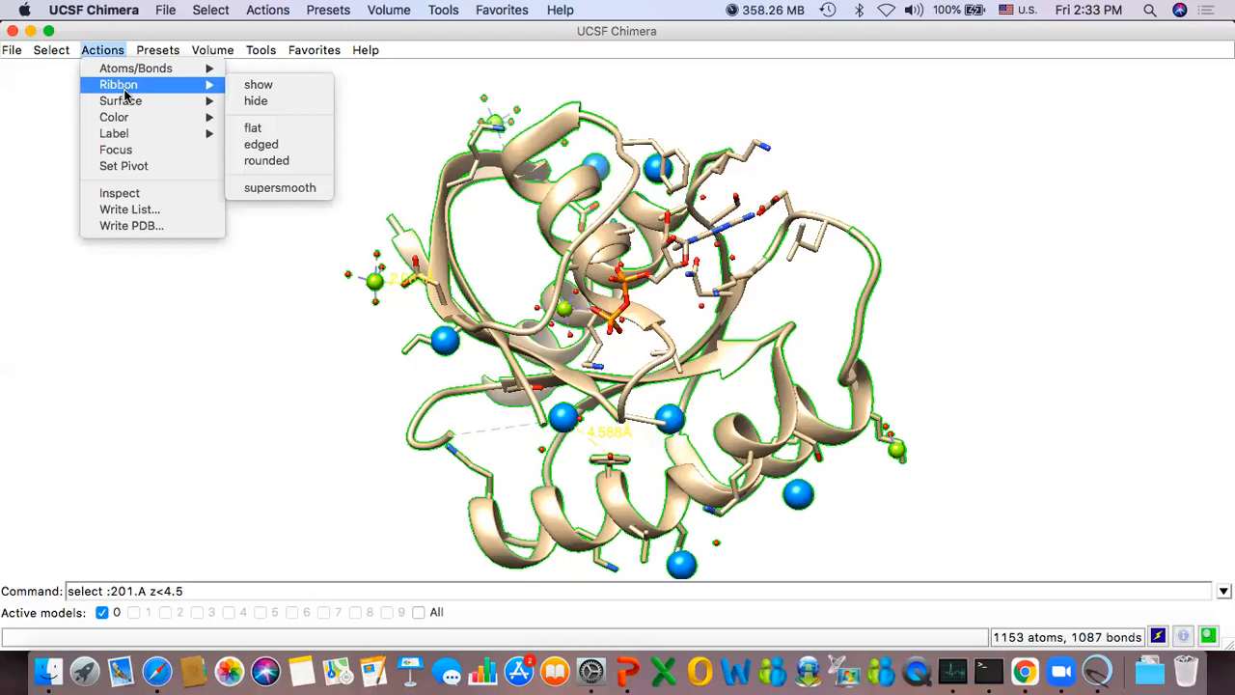
{"action": "left_click", "coordinate": [297, 102]}
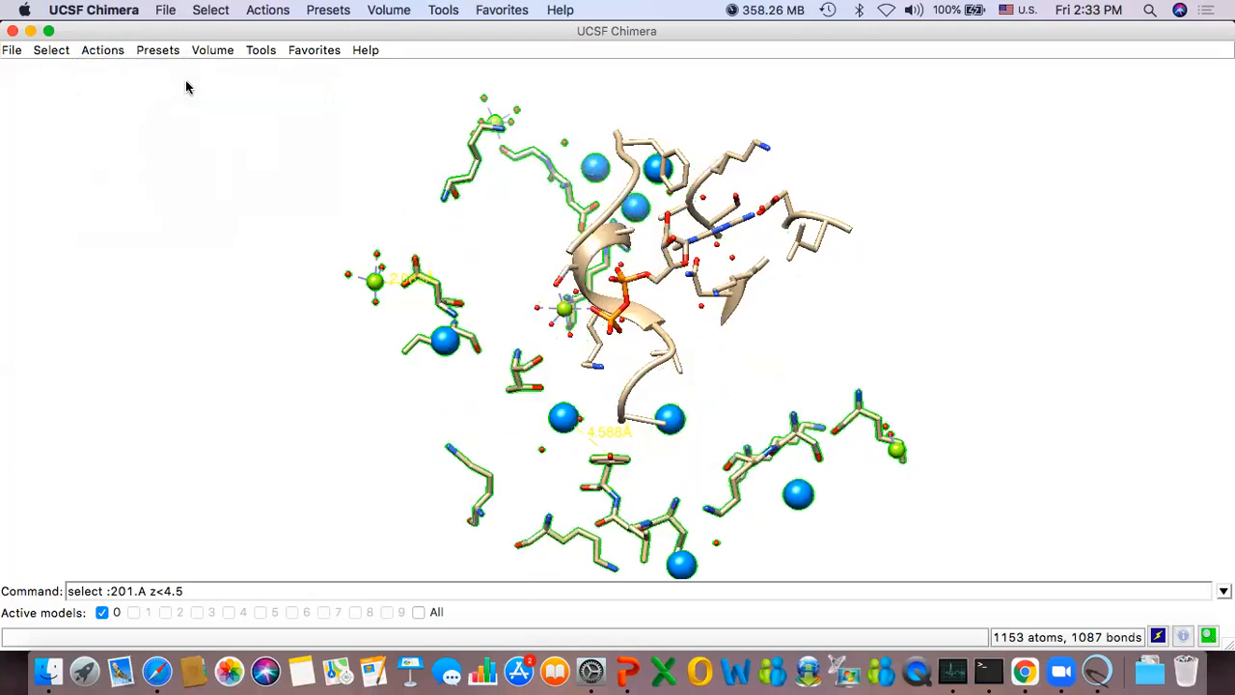
Step: Hide the atoms and bonds of the inverted selection so only the zone around residue 201.A stays displayed
{"action": "left_click", "coordinate": [104, 49]}
{"action": "mouse_move", "coordinate": [145, 69]}
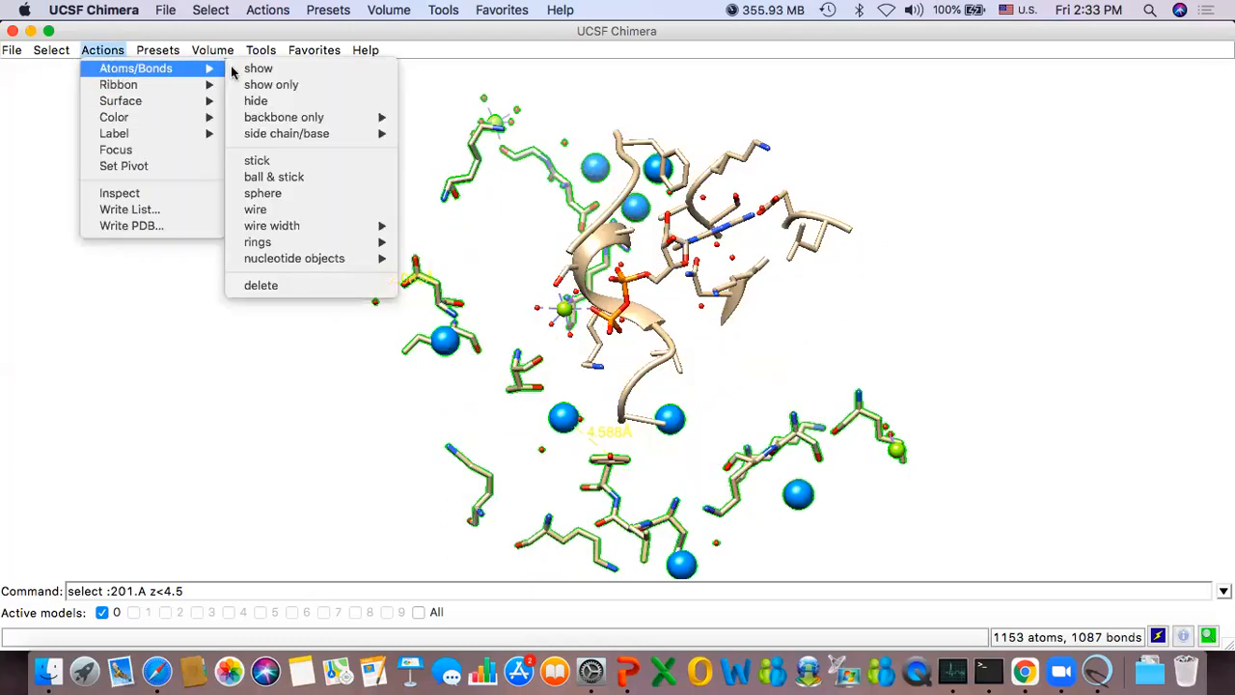
{"action": "left_click", "coordinate": [277, 109]}
{"action": "left_click_drag", "start_coordinate": [767, 285], "coordinate": [683, 267]}
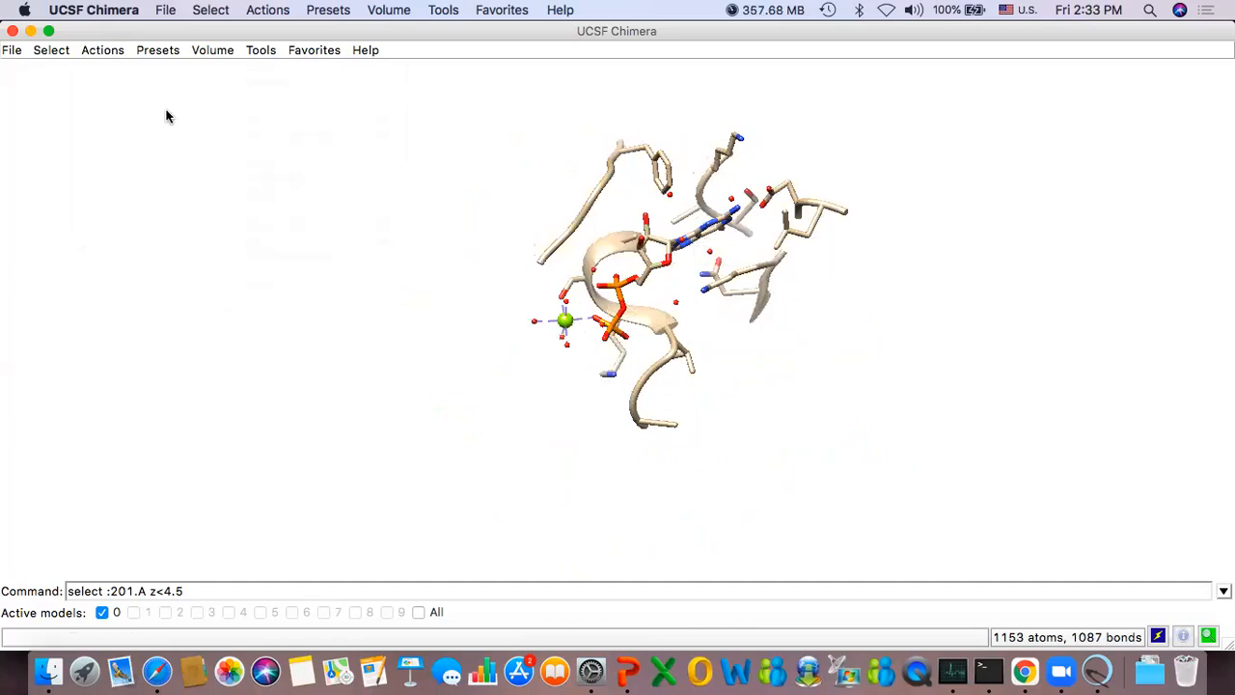
Step: Reselect the zone with "select :201.A z<4.5", show its atoms and bonds, and inspect the side chains
{"action": "left_click", "coordinate": [222, 585]}
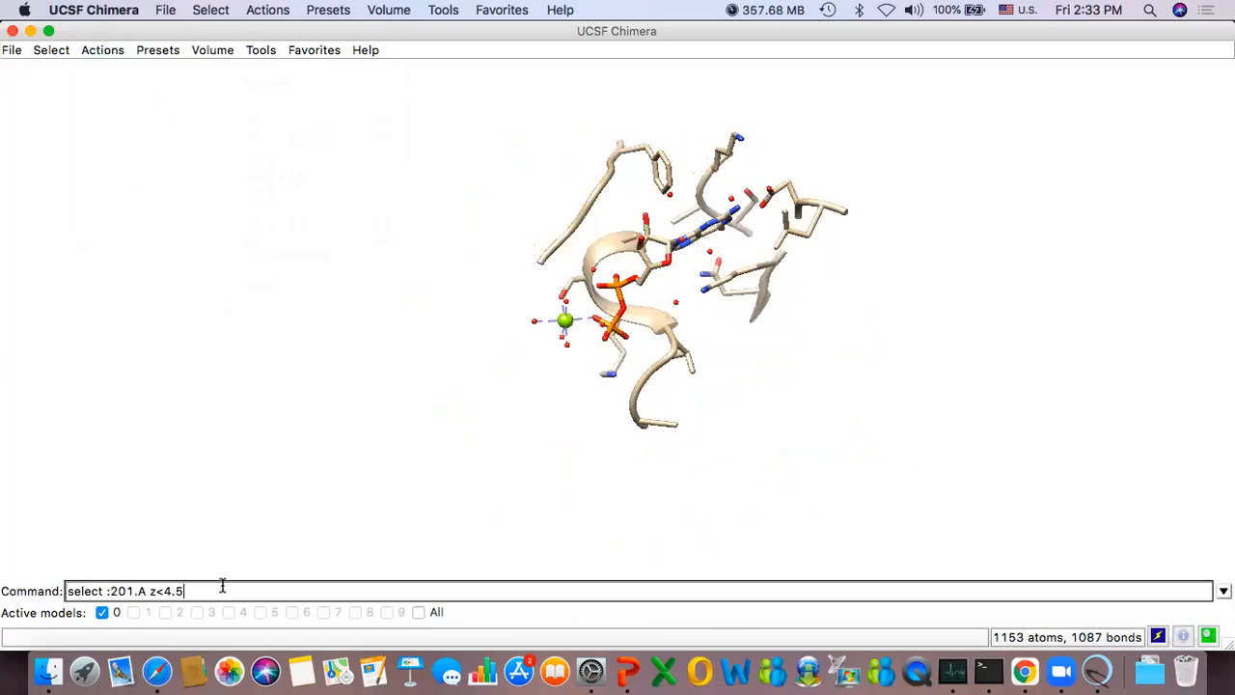
{"action": "key", "text": "Return"}
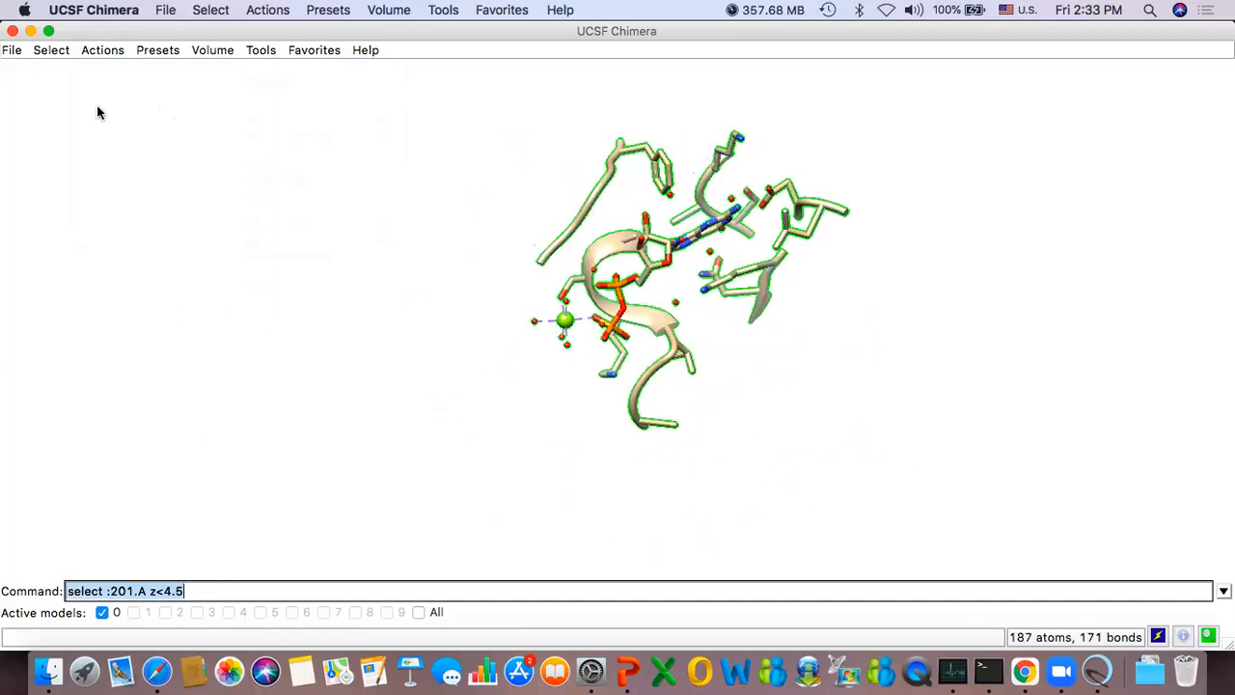
{"action": "left_click", "coordinate": [102, 52]}
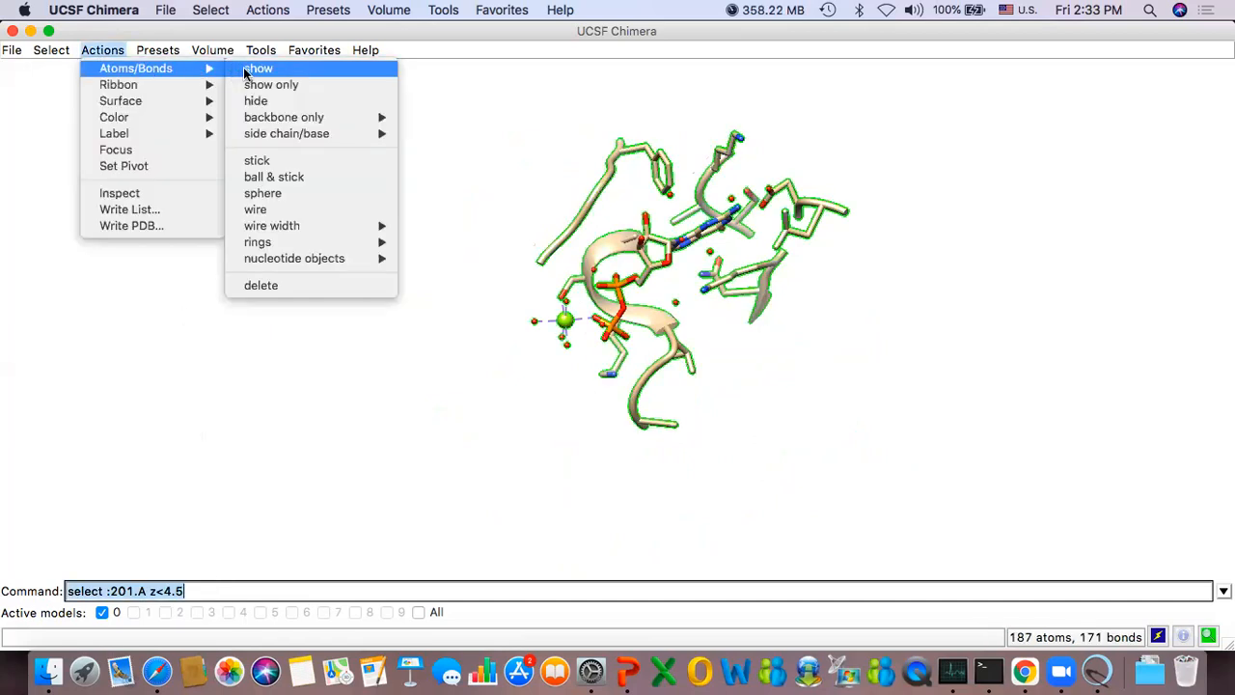
{"action": "left_click", "coordinate": [246, 72]}
{"action": "left_click_drag", "start_coordinate": [757, 340], "coordinate": [660, 273]}
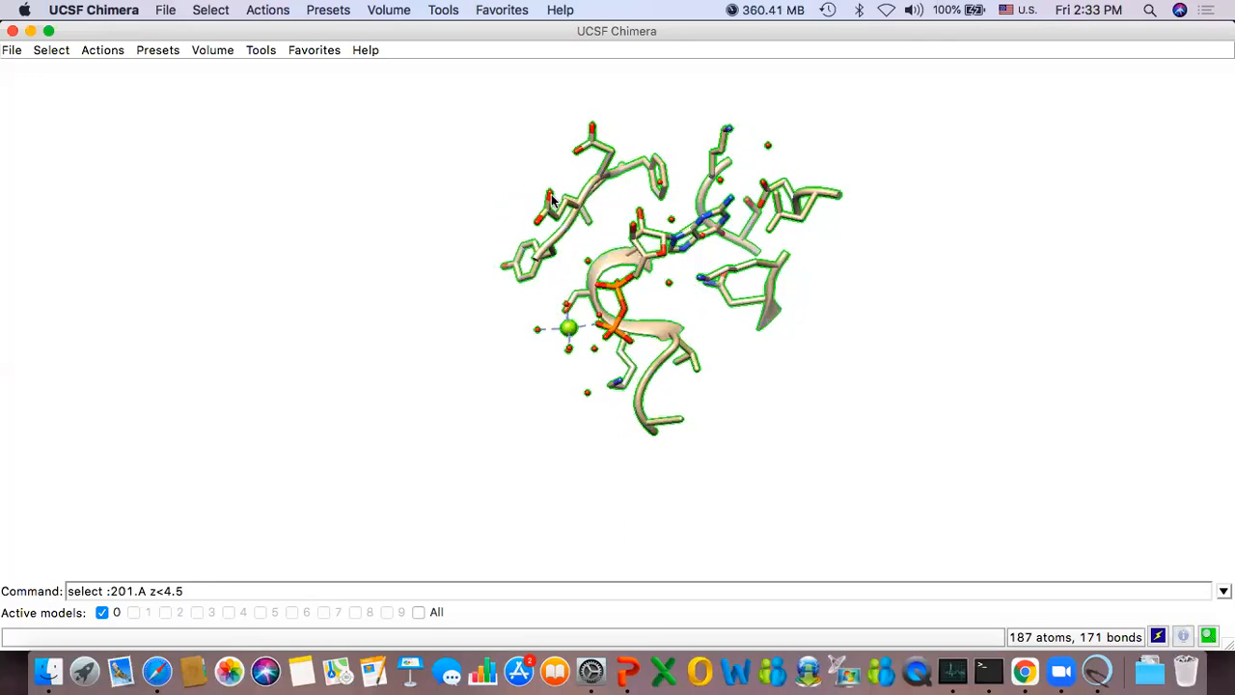
{"action": "left_click_drag", "start_coordinate": [661, 267], "coordinate": [560, 293]}
{"action": "left_click_drag", "start_coordinate": [485, 276], "coordinate": [688, 338]}
Step: Widen the zone with the command "select :201.A z<6" and show the atoms and bonds of the selected residues
{"action": "left_click", "coordinate": [364, 581]}
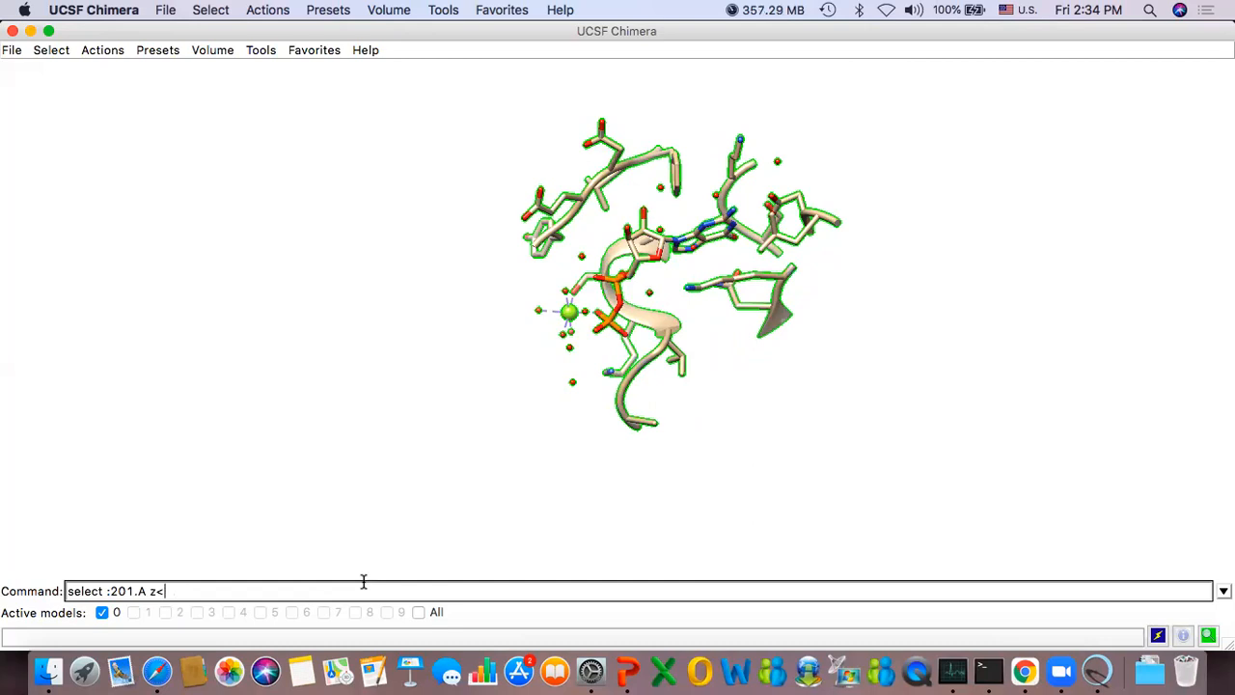
{"action": "key", "text": "Return"}
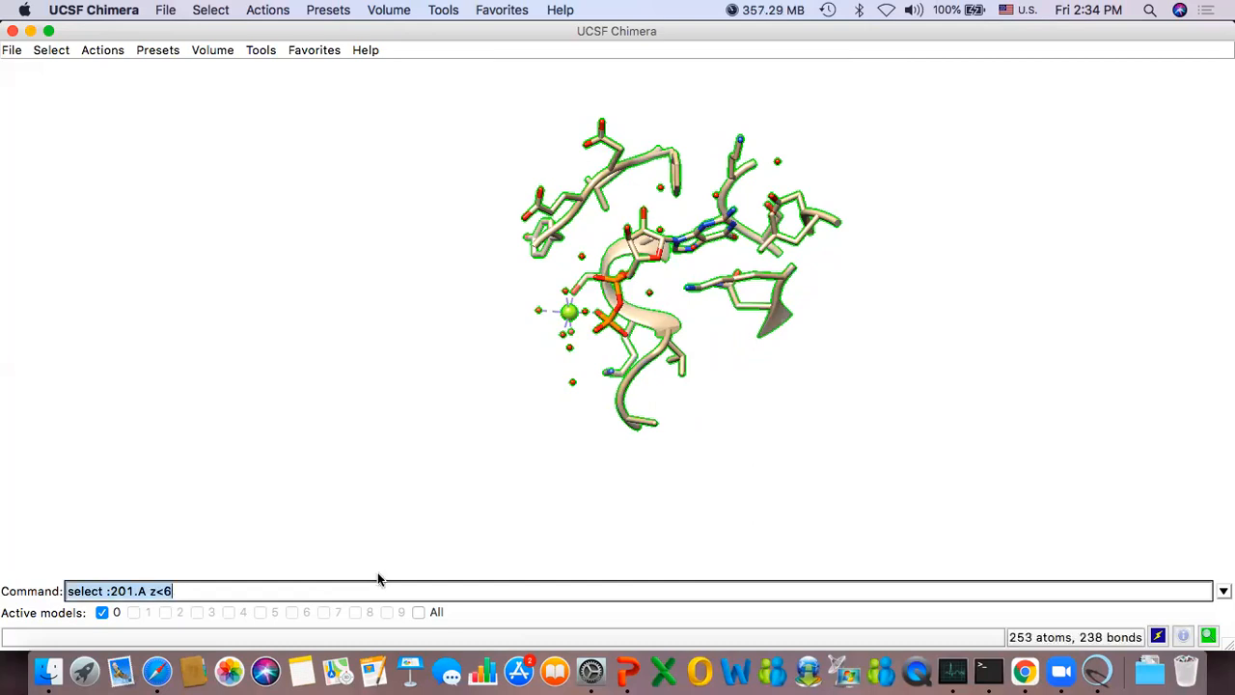
{"action": "left_click", "coordinate": [87, 51]}
{"action": "mouse_move", "coordinate": [106, 67]}
{"action": "left_click", "coordinate": [243, 70]}
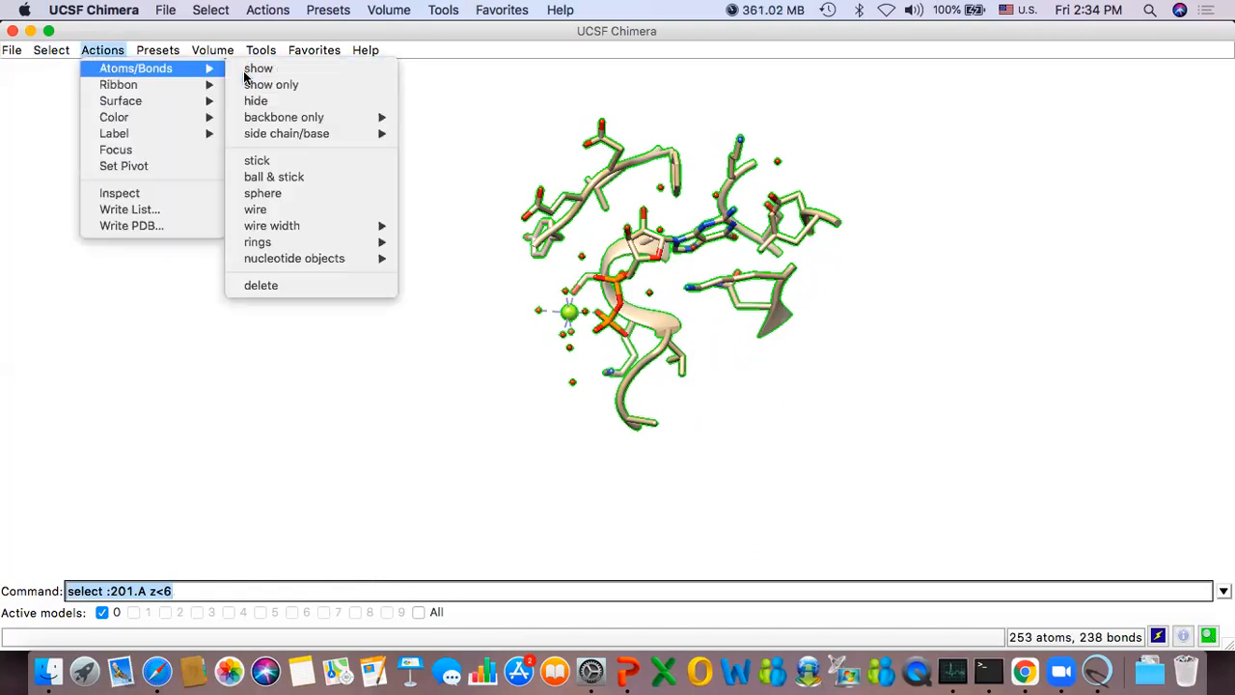
Step: Examine the displayed residues within 6 Å of residue 201 of chain A from several angles
{"action": "left_click_drag", "start_coordinate": [772, 419], "coordinate": [736, 350]}
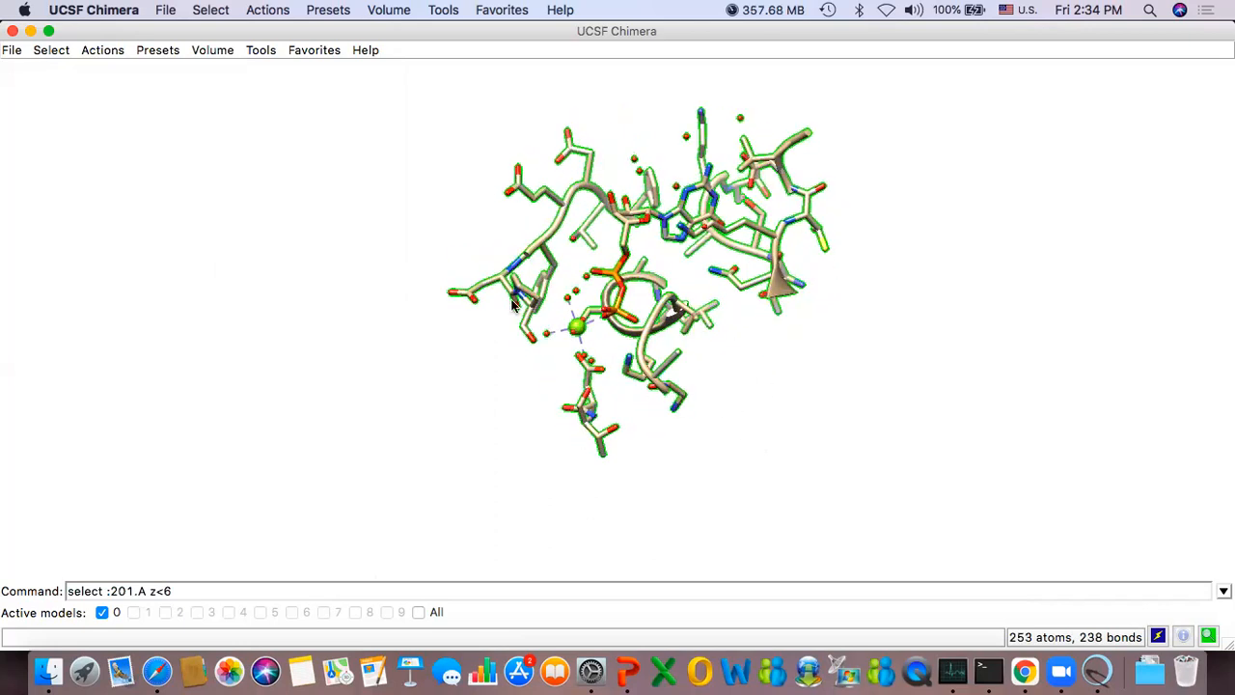
{"action": "left_click_drag", "start_coordinate": [644, 355], "coordinate": [695, 413]}
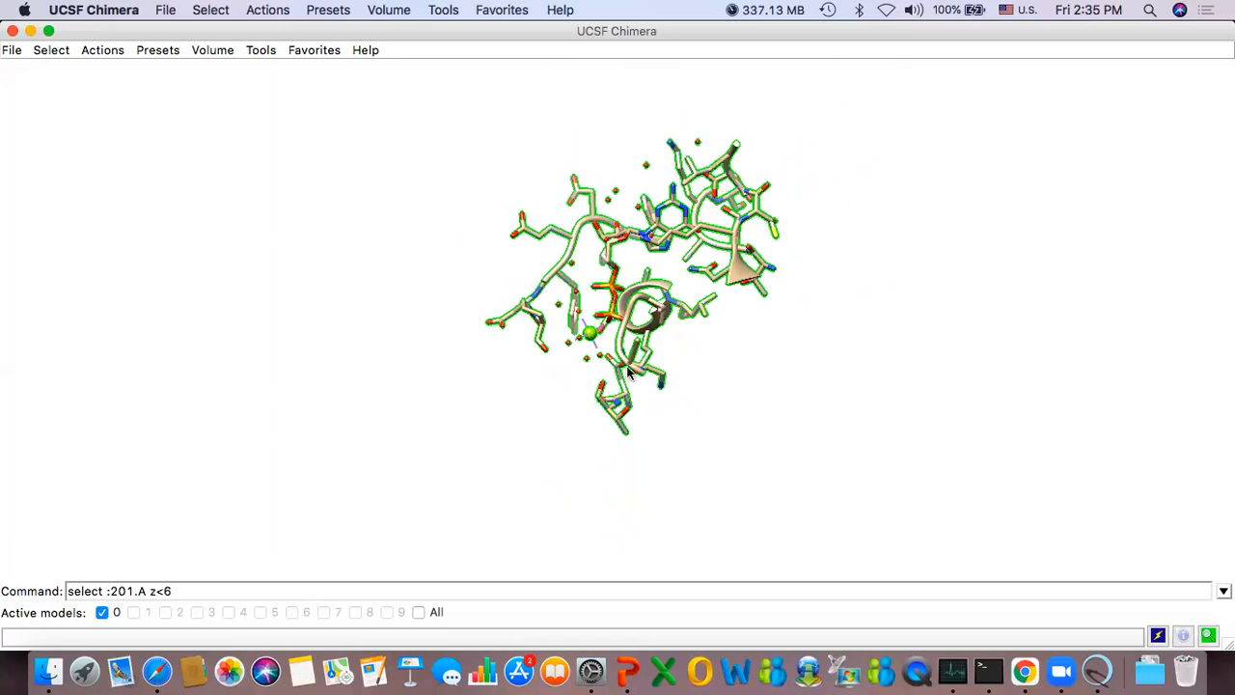
{"action": "left_click_drag", "start_coordinate": [664, 438], "coordinate": [631, 230]}
{"action": "left_click_drag", "start_coordinate": [711, 293], "coordinate": [700, 425]}
{"action": "left_click_drag", "start_coordinate": [632, 298], "coordinate": [632, 340]}
{"action": "scroll", "coordinate": [632, 344], "scroll_direction": "up", "scroll_amount": 3}
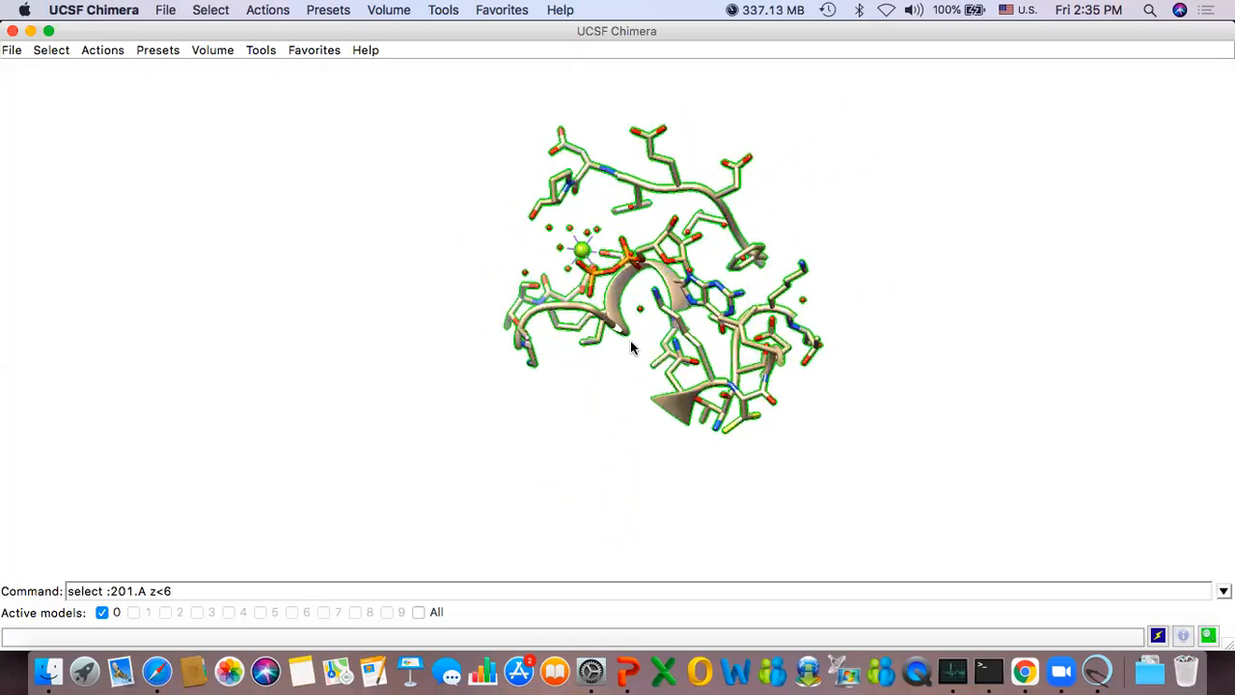
{"action": "middle_click_drag", "start_coordinate": [693, 275], "coordinate": [661, 287]}
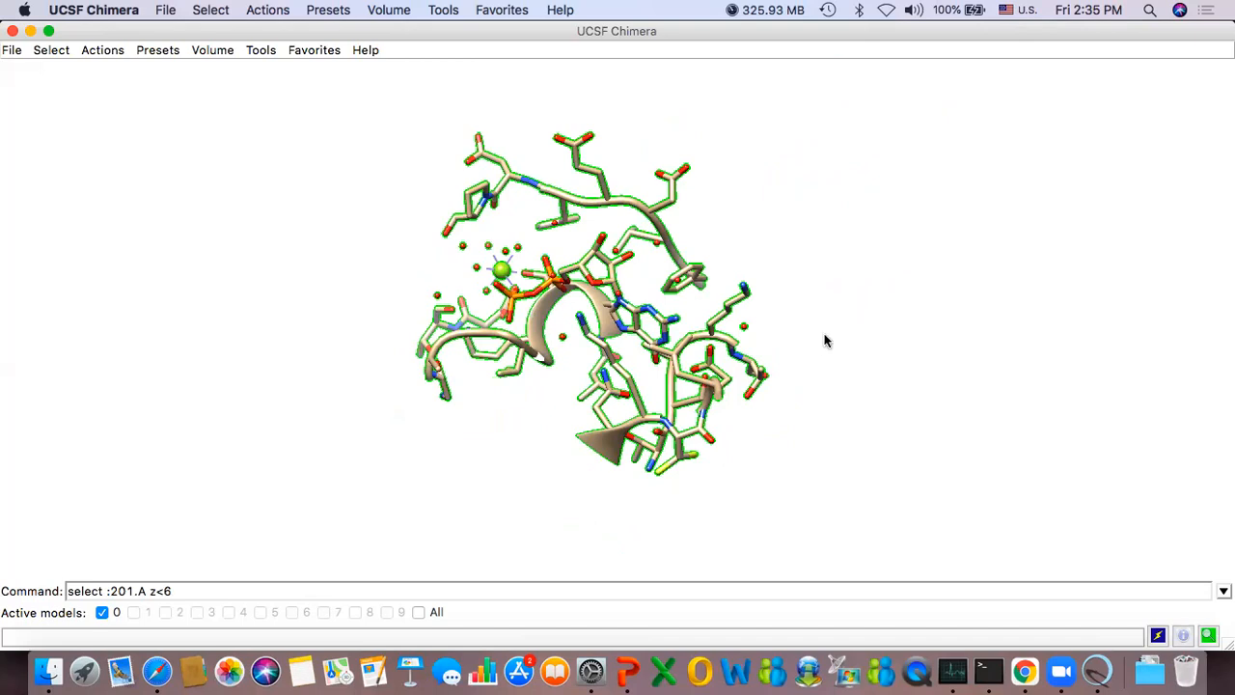
Step: Find and display the structure's hydrogen bonds with FindHBond, using its default H-bond parameters
{"action": "left_click", "coordinate": [263, 52]}
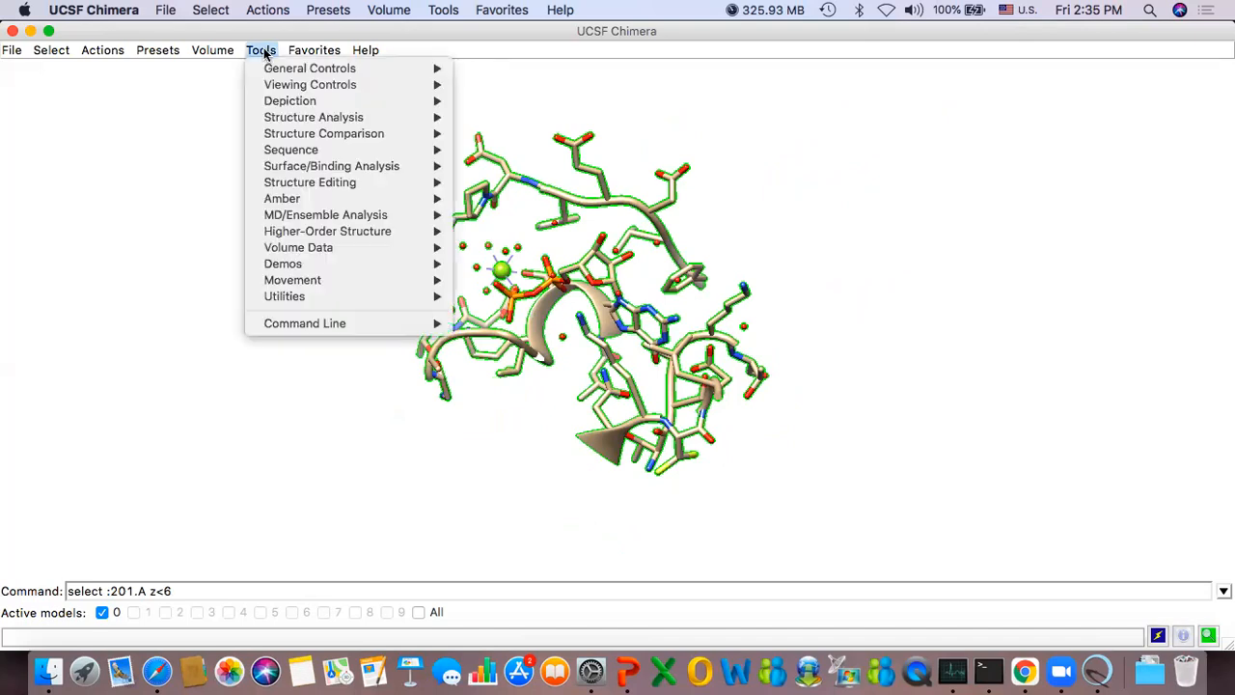
{"action": "mouse_move", "coordinate": [307, 121]}
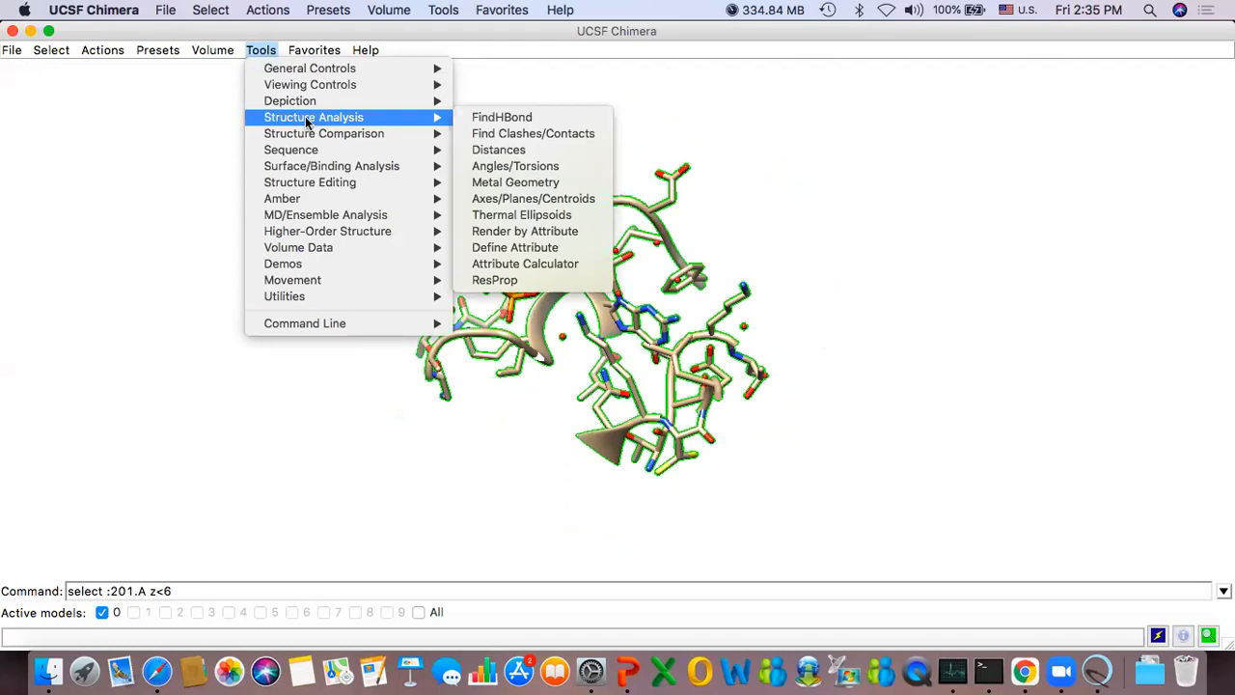
{"action": "left_click", "coordinate": [534, 118]}
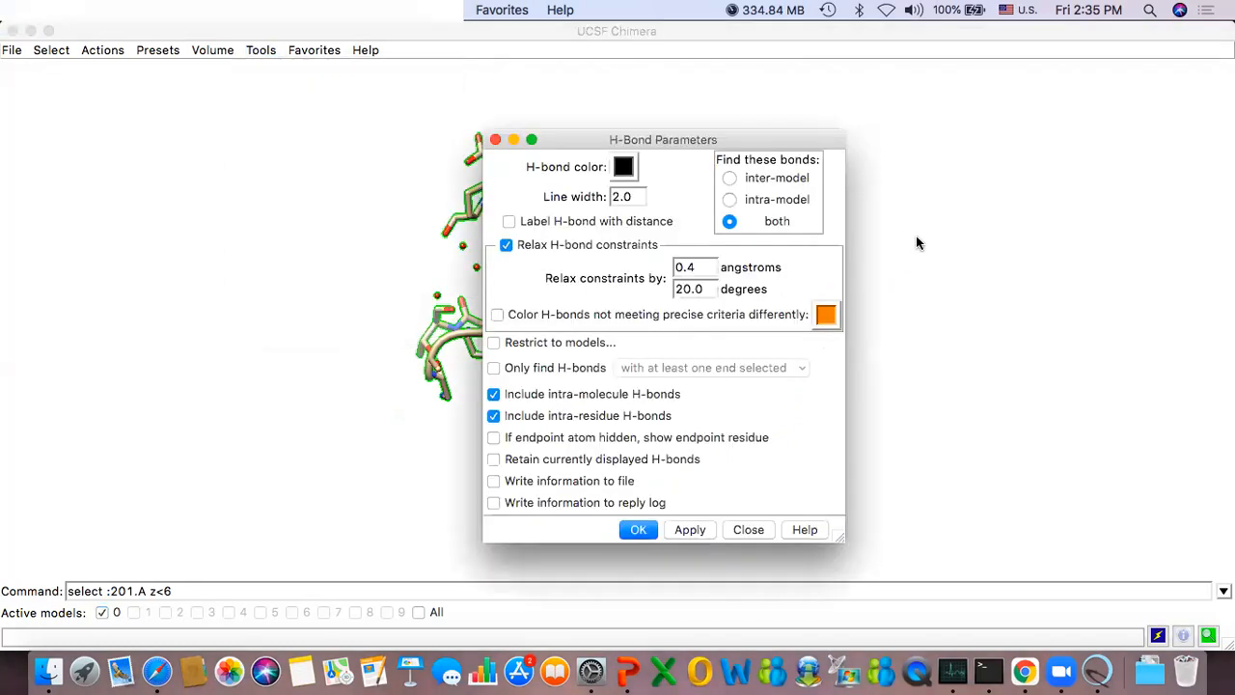
{"action": "left_click_drag", "start_coordinate": [698, 136], "coordinate": [1020, 43]}
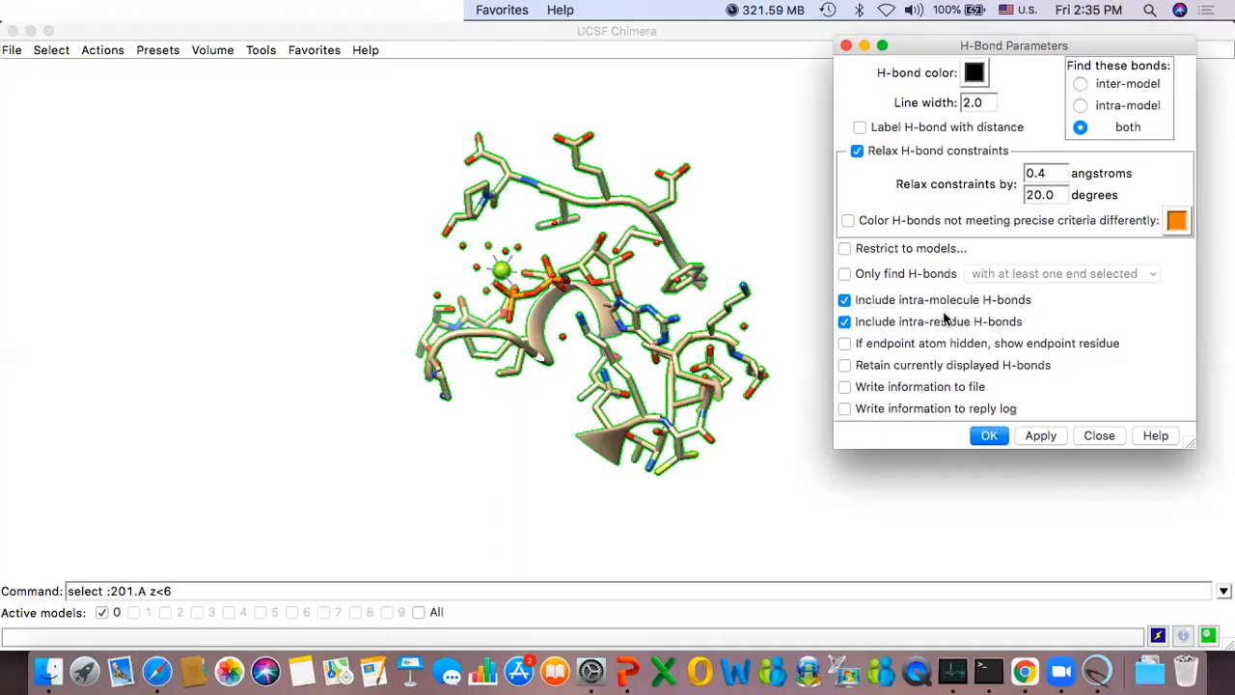
{"action": "left_click", "coordinate": [1040, 435]}
{"action": "left_click", "coordinate": [1039, 436]}
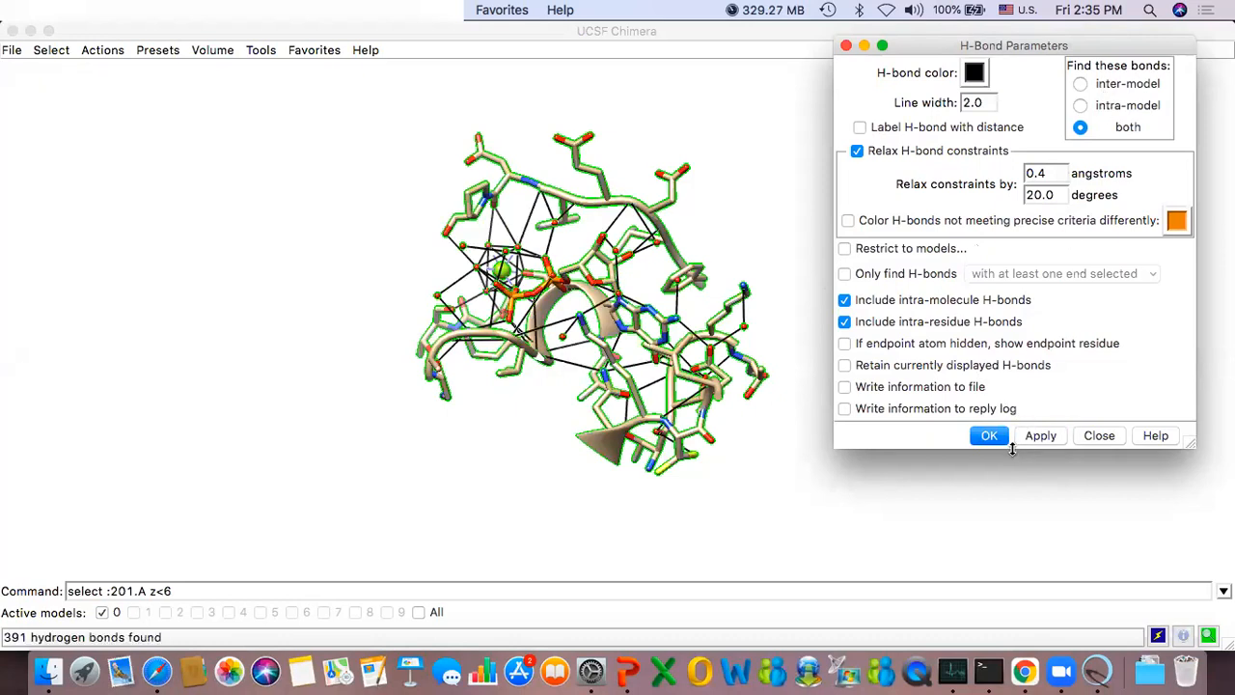
{"action": "left_click", "coordinate": [994, 437]}
Step: Identify the atoms joined by hydrogen bonds around water HOH 242.A and examine the nearby nucleotide base up close
{"action": "left_click_drag", "start_coordinate": [791, 420], "coordinate": [771, 375]}
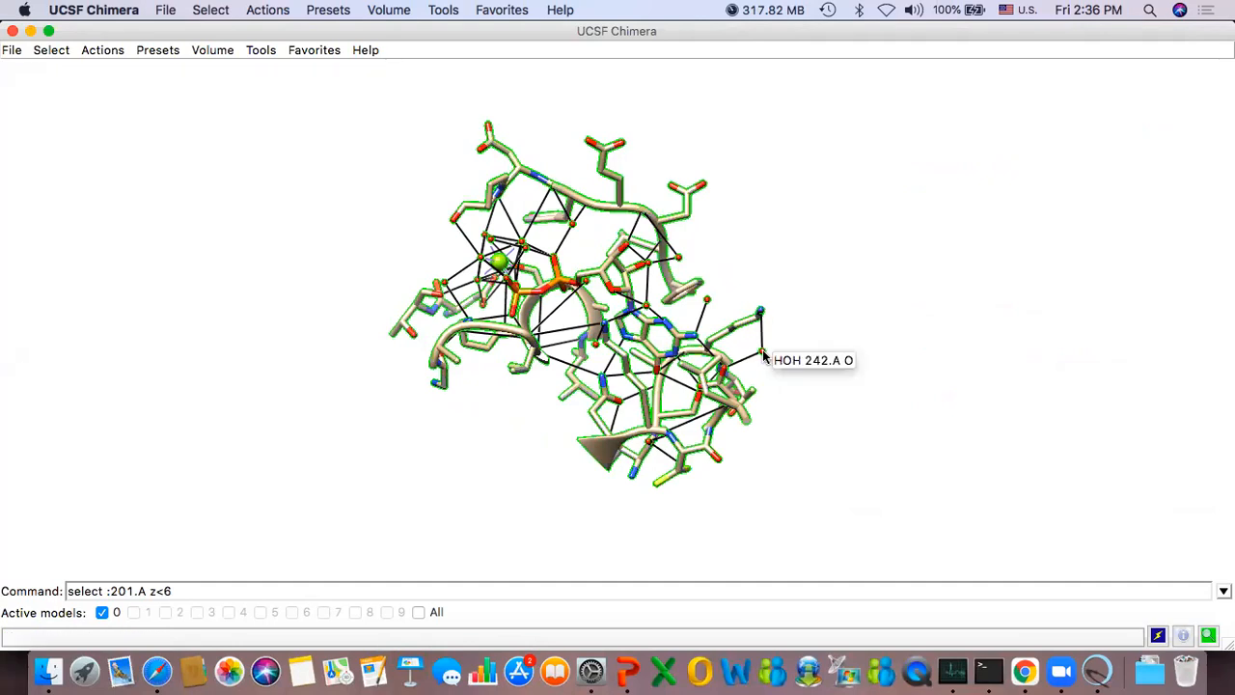
{"action": "mouse_move", "coordinate": [760, 312]}
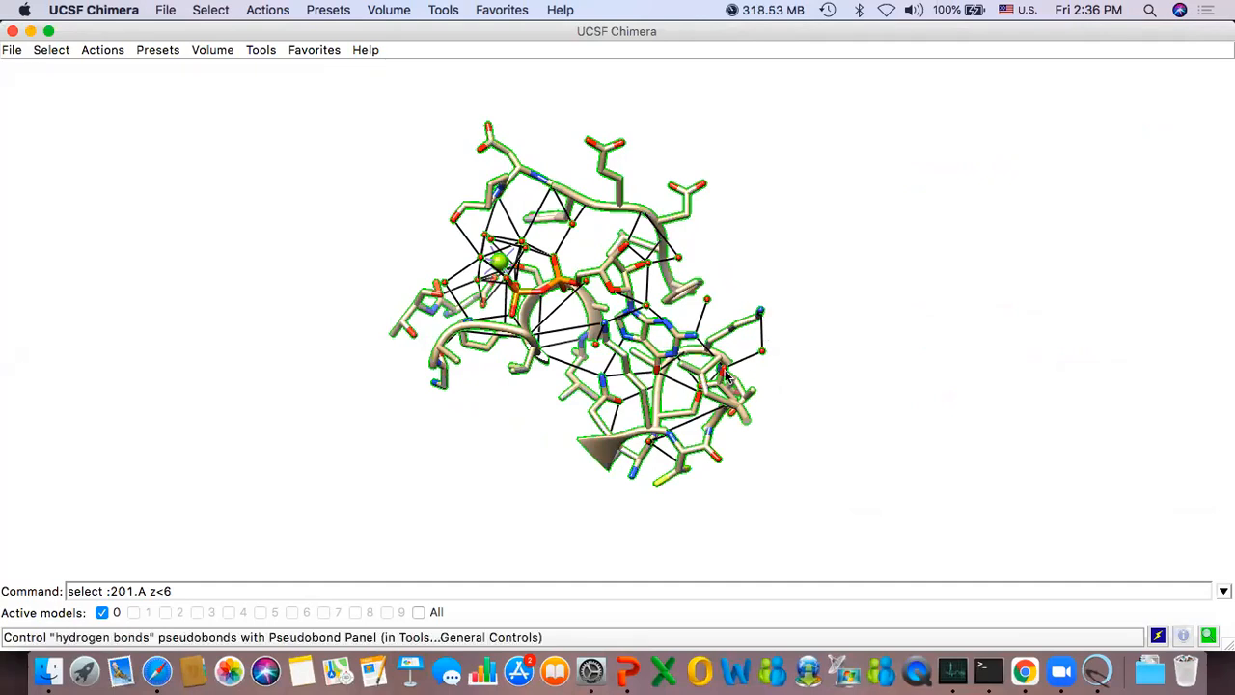
{"action": "mouse_move", "coordinate": [722, 369]}
{"action": "left_click_drag", "start_coordinate": [722, 370], "coordinate": [636, 314]}
{"action": "scroll", "coordinate": [667, 310], "scroll_direction": "up", "scroll_amount": 3}
{"action": "scroll", "coordinate": [668, 313], "scroll_direction": "up", "scroll_amount": 5}
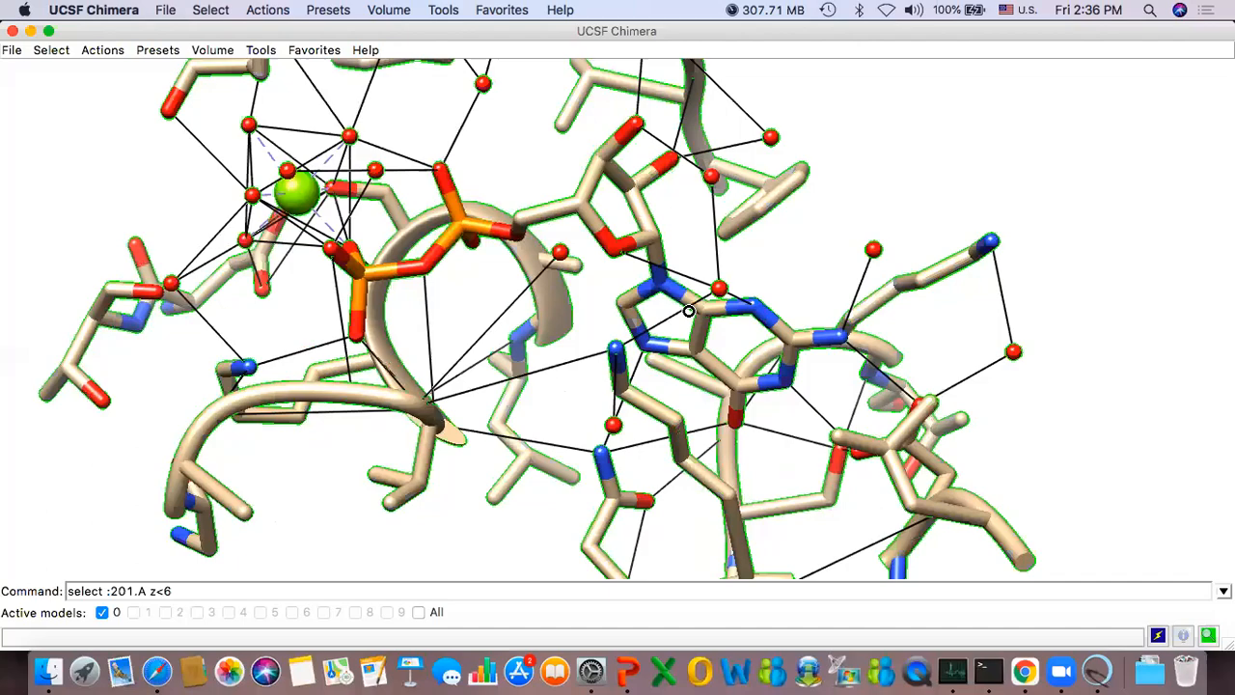
Step: Examine the hydrogen bonds and metal contacts around the GDP phosphates and magnesium ion MG 202.A from several angles
{"action": "left_click_drag", "start_coordinate": [765, 280], "coordinate": [422, 308]}
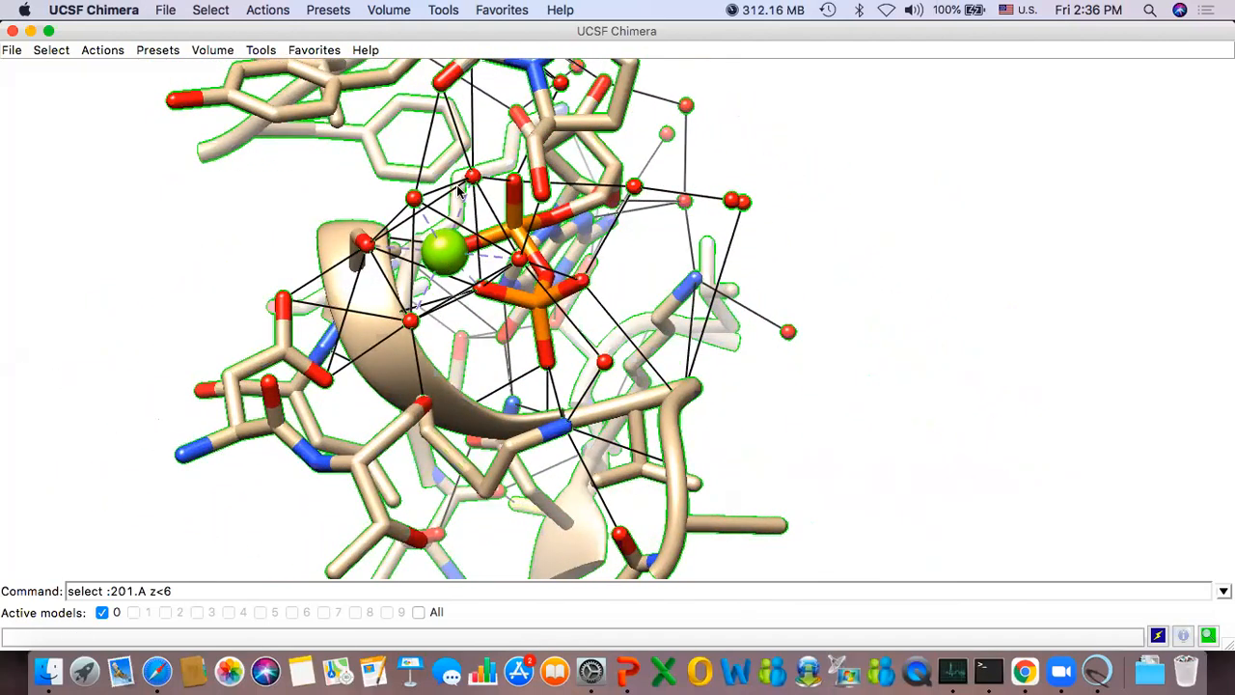
{"action": "left_click_drag", "start_coordinate": [389, 250], "coordinate": [382, 299]}
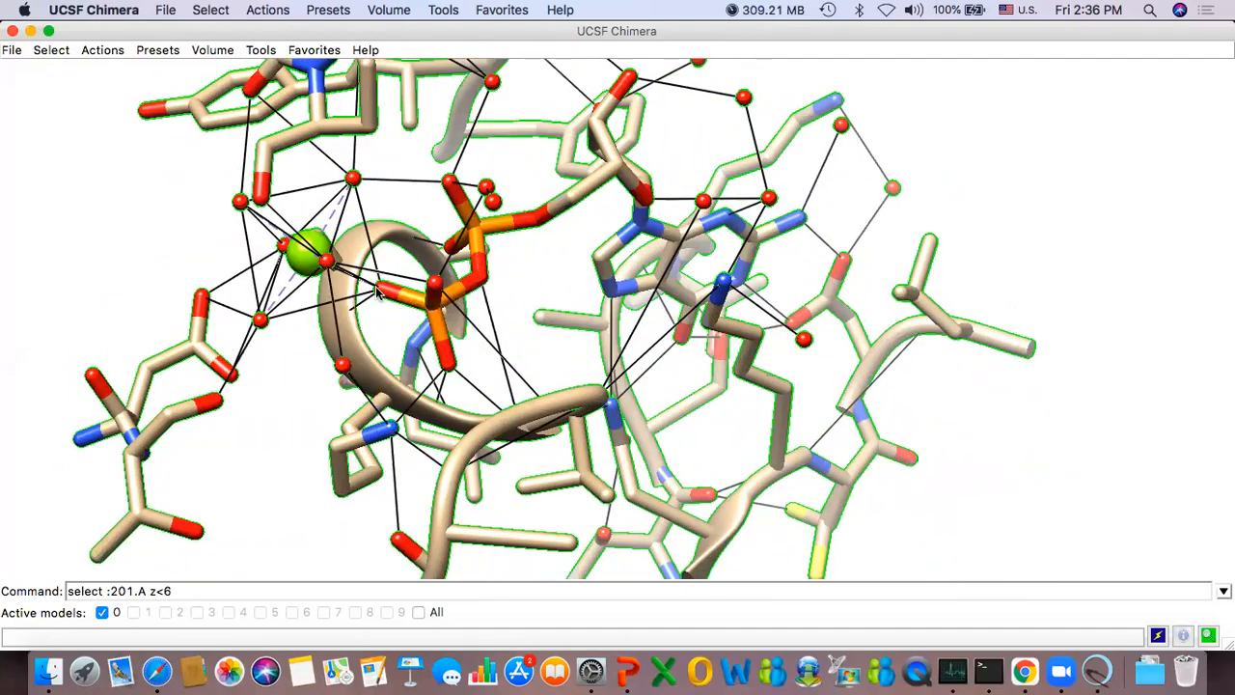
{"action": "mouse_move", "coordinate": [378, 296]}
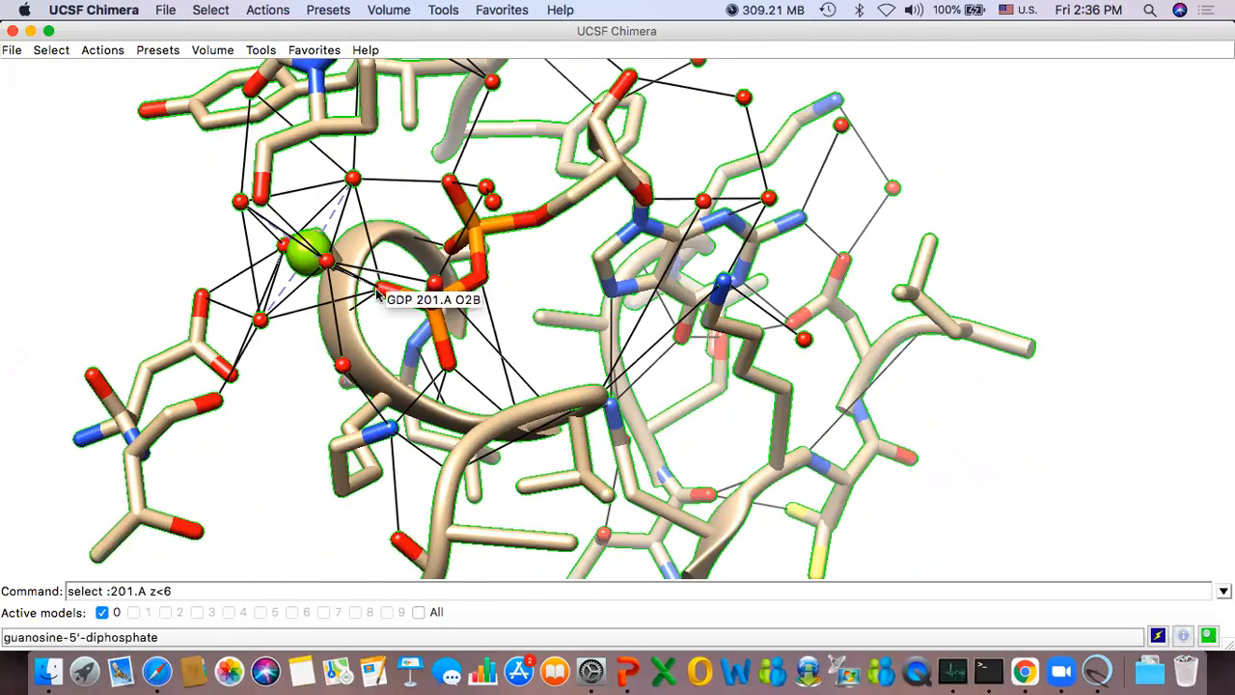
{"action": "left_click_drag", "start_coordinate": [378, 296], "coordinate": [411, 292]}
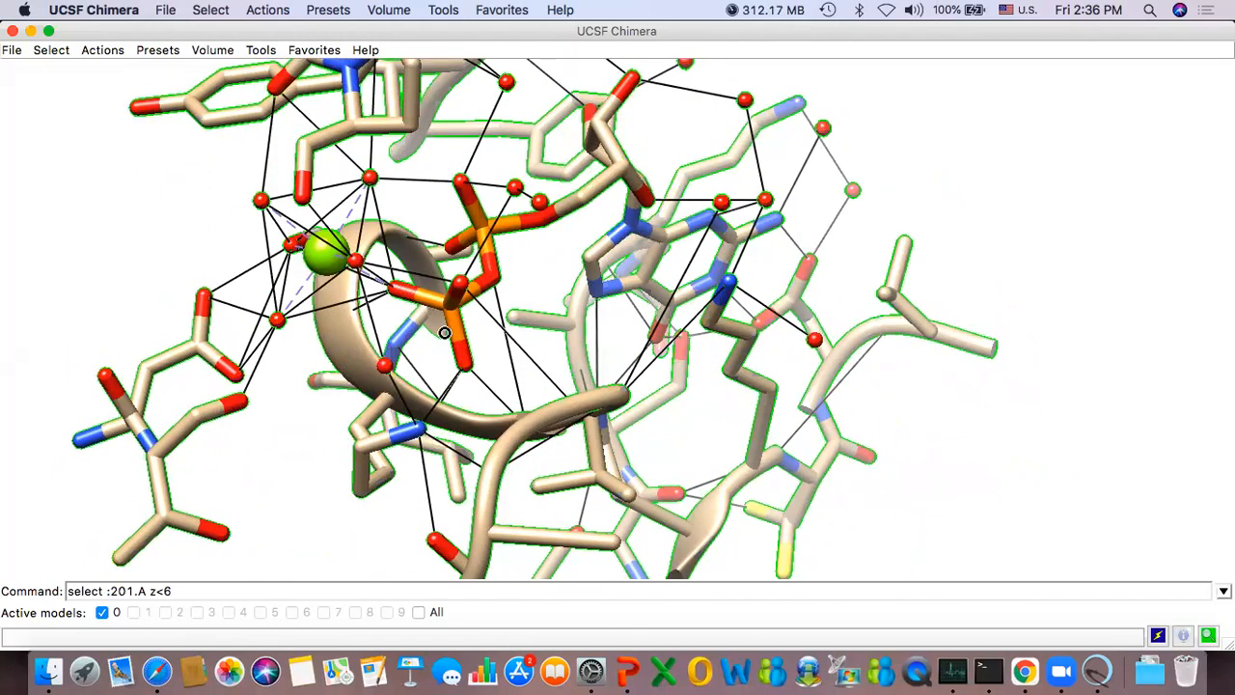
{"action": "mouse_move", "coordinate": [455, 311]}
{"action": "left_click_drag", "start_coordinate": [332, 261], "coordinate": [368, 271]}
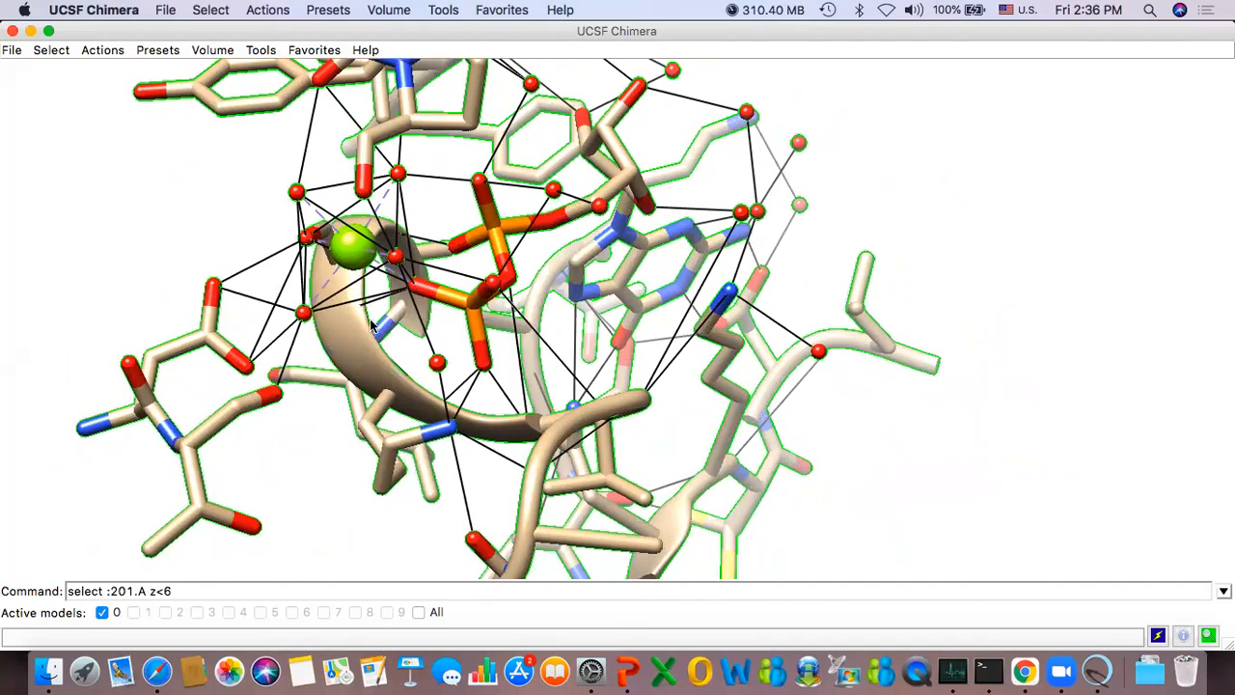
{"action": "left_click_drag", "start_coordinate": [323, 289], "coordinate": [436, 305]}
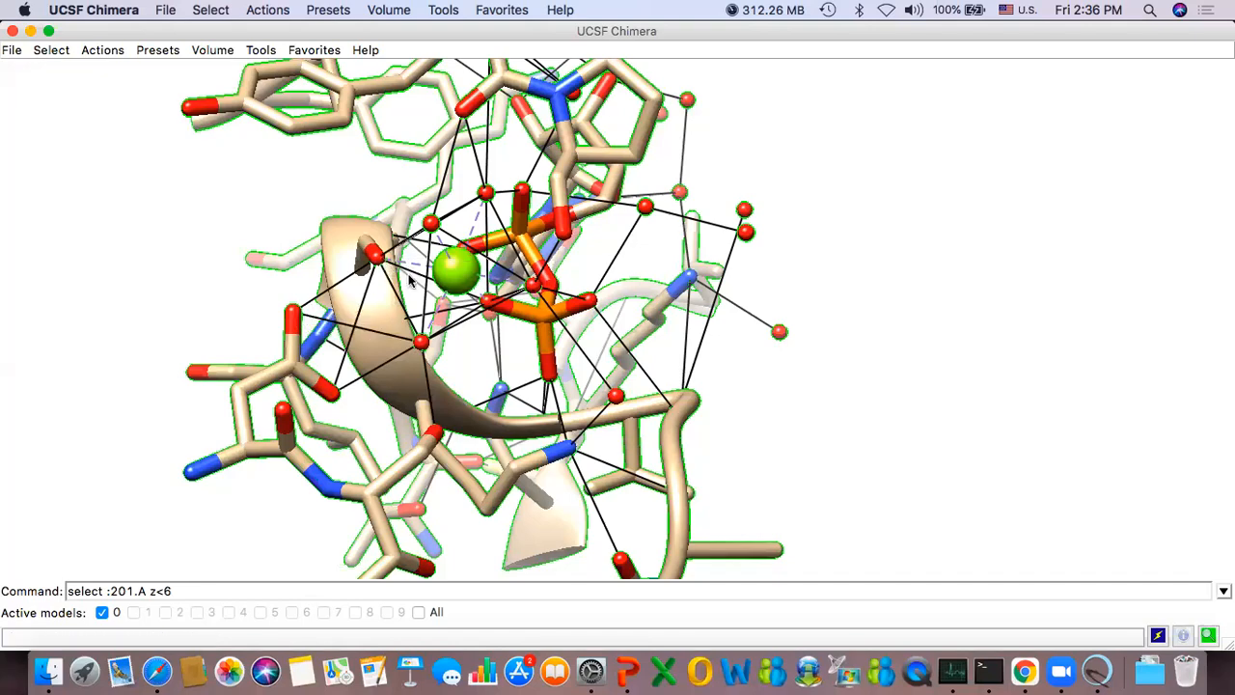
{"action": "left_click_drag", "start_coordinate": [558, 358], "coordinate": [378, 356]}
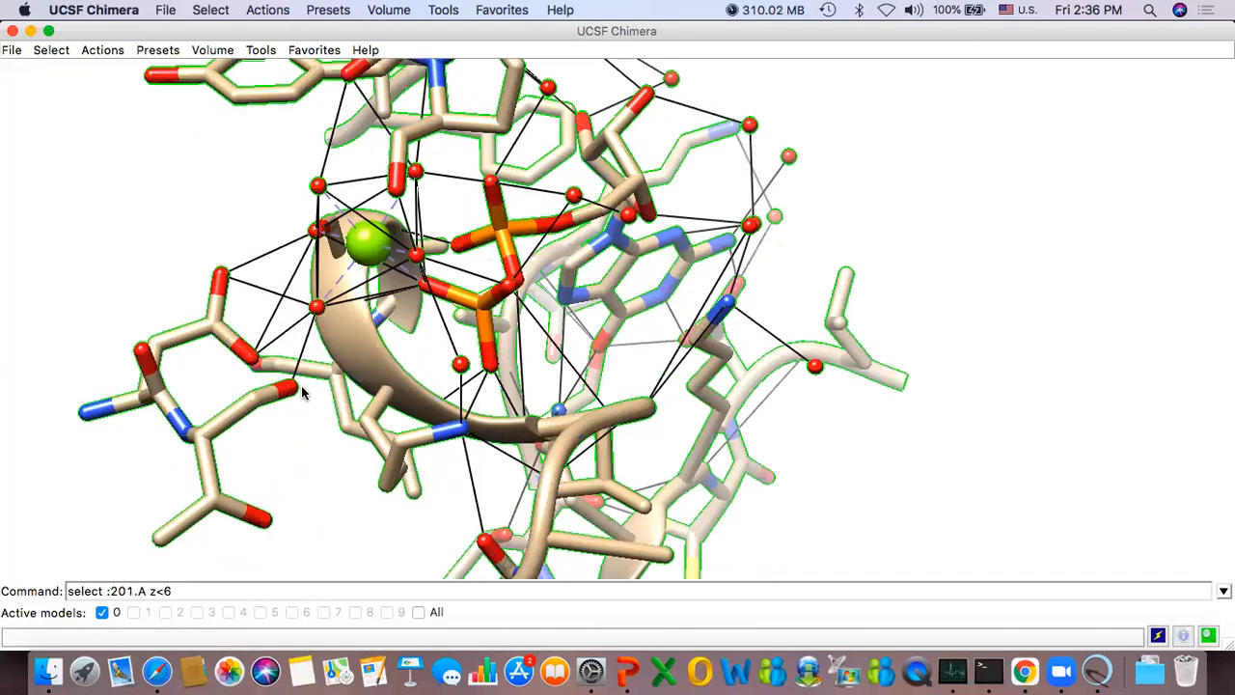
{"action": "left_click_drag", "start_coordinate": [297, 390], "coordinate": [391, 364]}
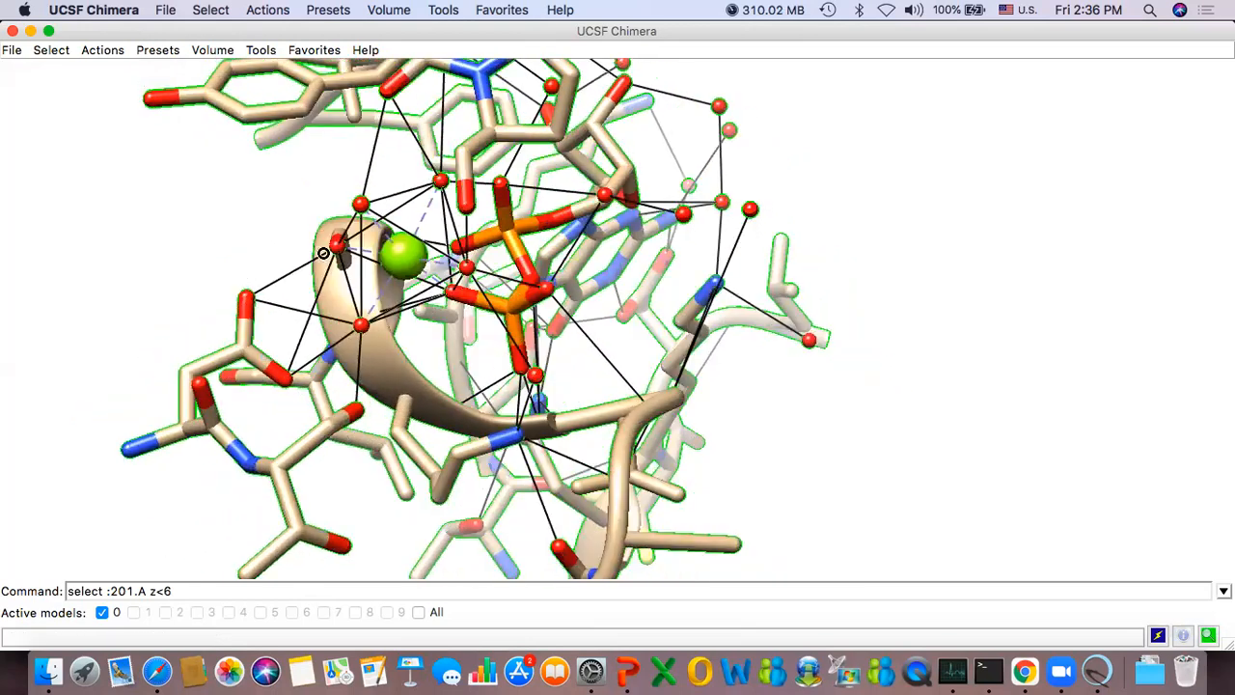
{"action": "left_click_drag", "start_coordinate": [495, 311], "coordinate": [460, 328]}
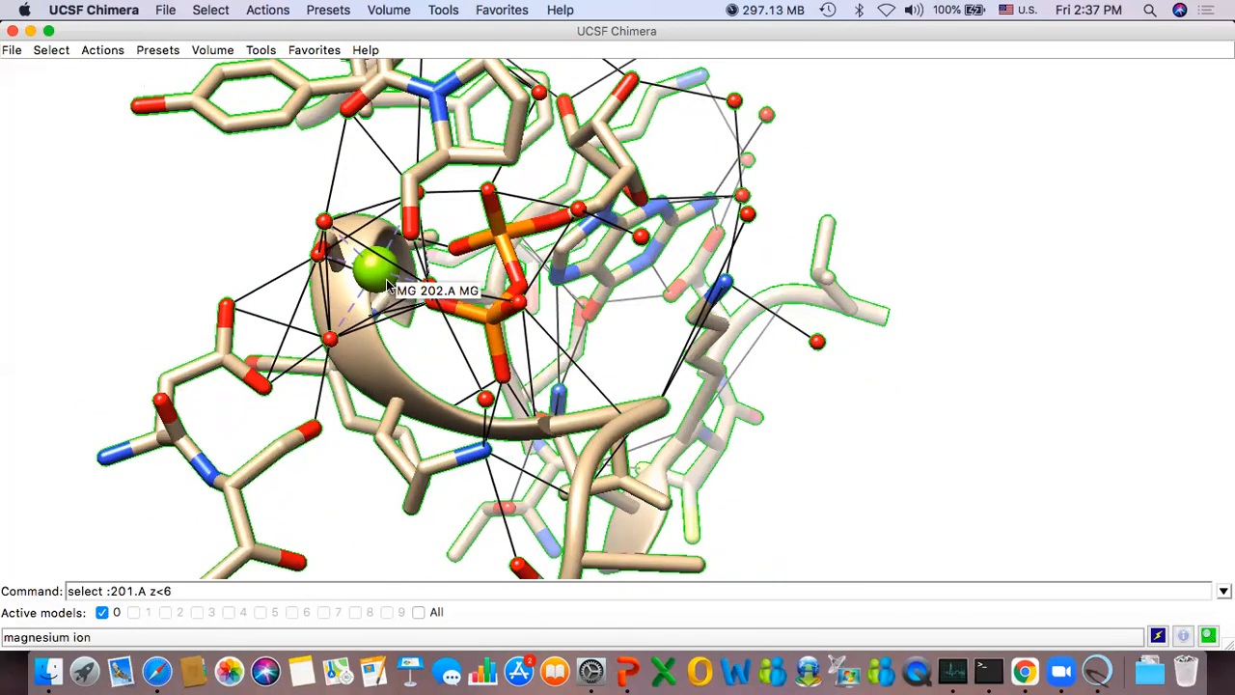
Step: Clear the current selection of the residues around the GDP binding site, keeping the whole site in view
{"action": "left_click_drag", "start_coordinate": [457, 334], "coordinate": [368, 337]}
{"action": "left_click_drag", "start_coordinate": [456, 358], "coordinate": [419, 377]}
{"action": "scroll", "coordinate": [405, 370], "scroll_direction": "up", "scroll_amount": 3}
{"action": "scroll", "coordinate": [405, 370], "scroll_direction": "down", "scroll_amount": 5}
{"action": "scroll", "coordinate": [425, 383], "scroll_direction": "down", "scroll_amount": 3}
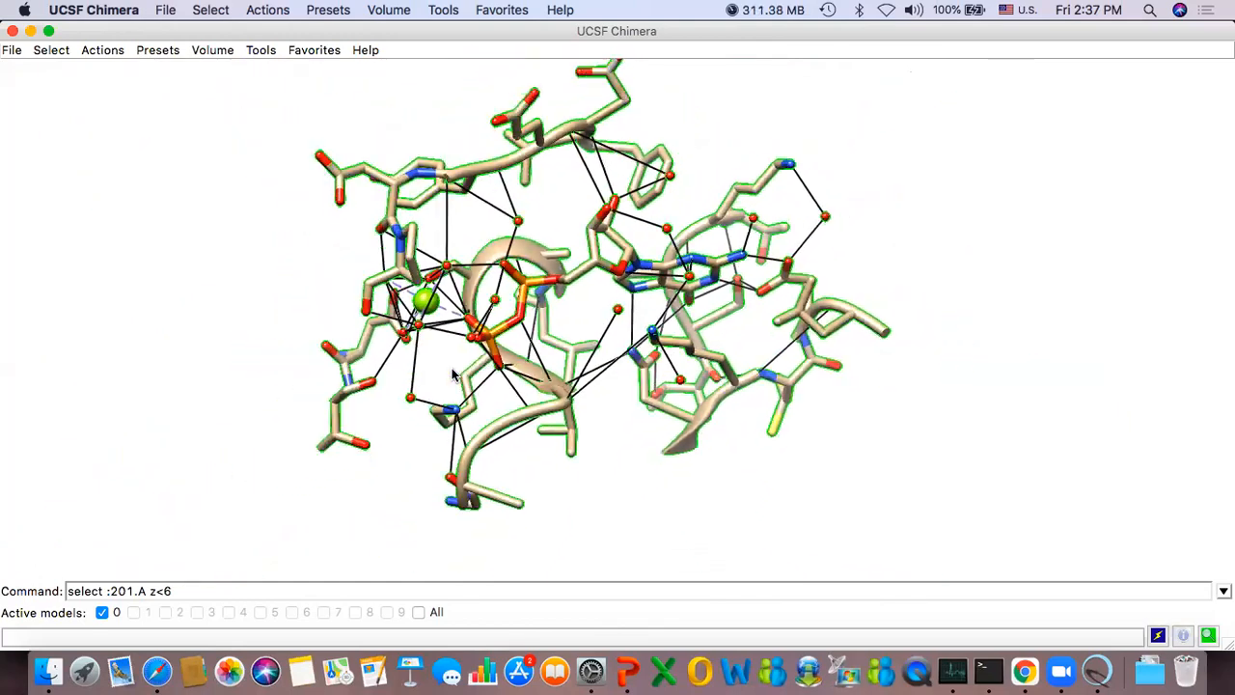
{"action": "scroll", "coordinate": [450, 375], "scroll_direction": "down", "scroll_amount": 3}
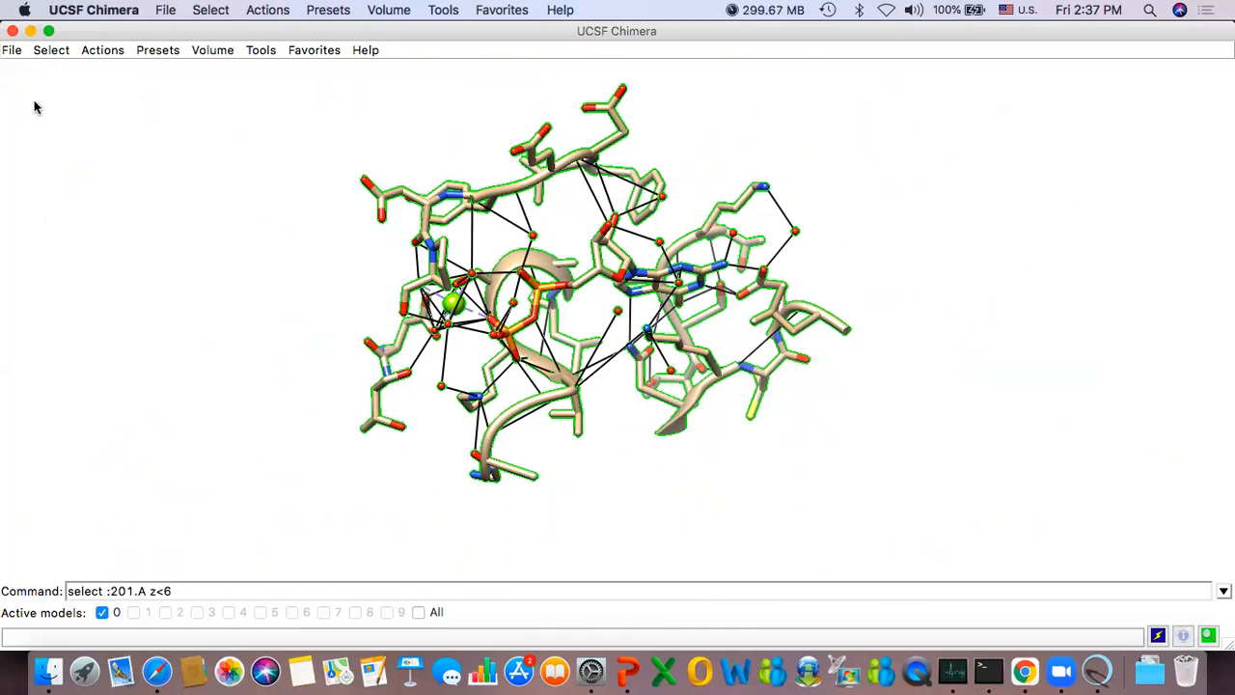
{"action": "left_click", "coordinate": [53, 50]}
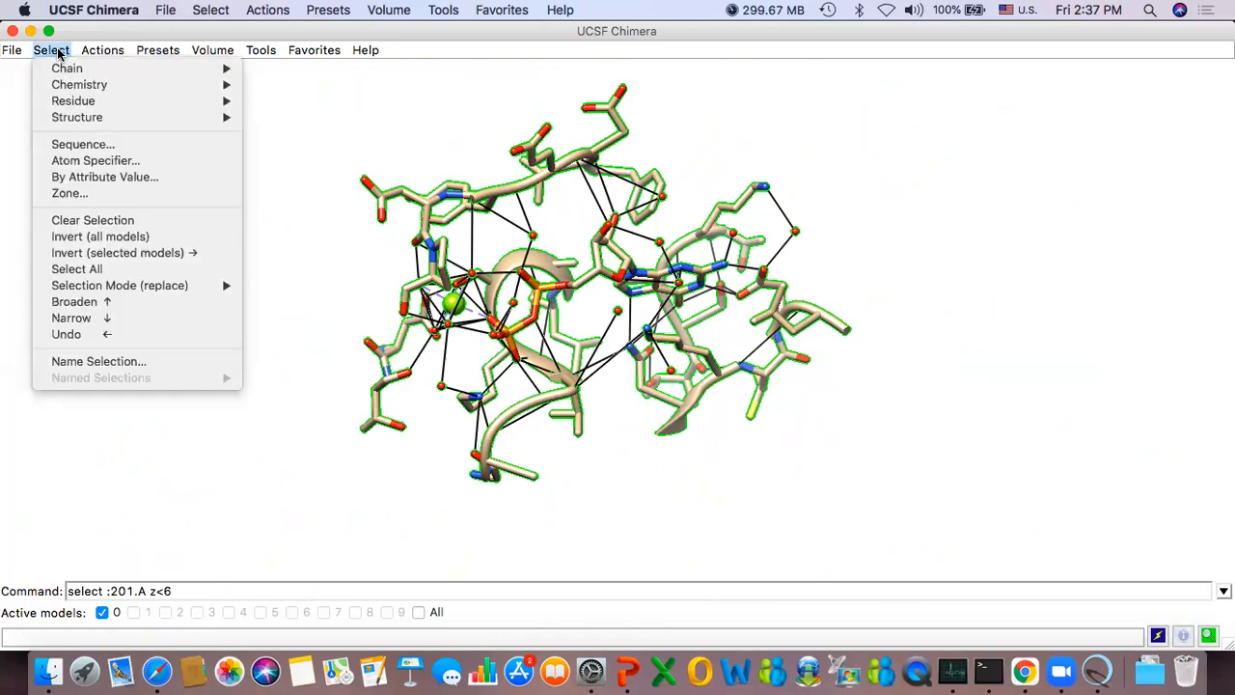
{"action": "left_click", "coordinate": [123, 220]}
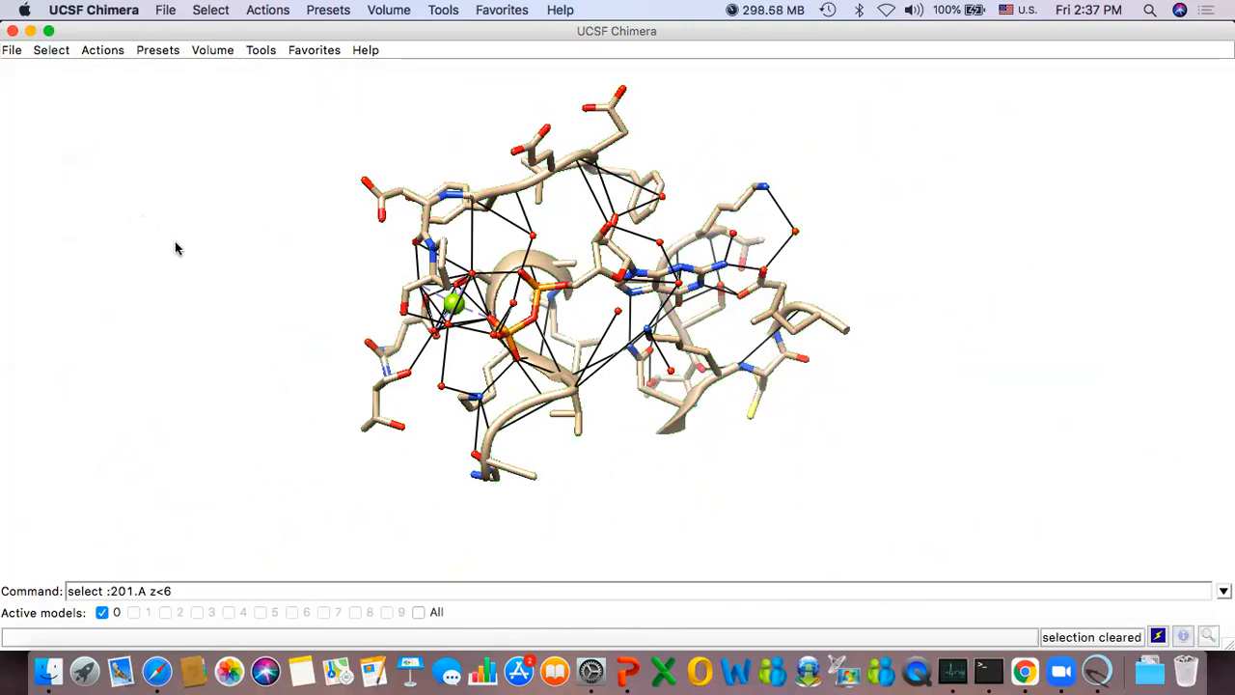
Step: Switch to Safari and open the Protein tertiary structure topic in the BIO411 (2021) classwork
{"action": "key", "text": "super+Tab"}
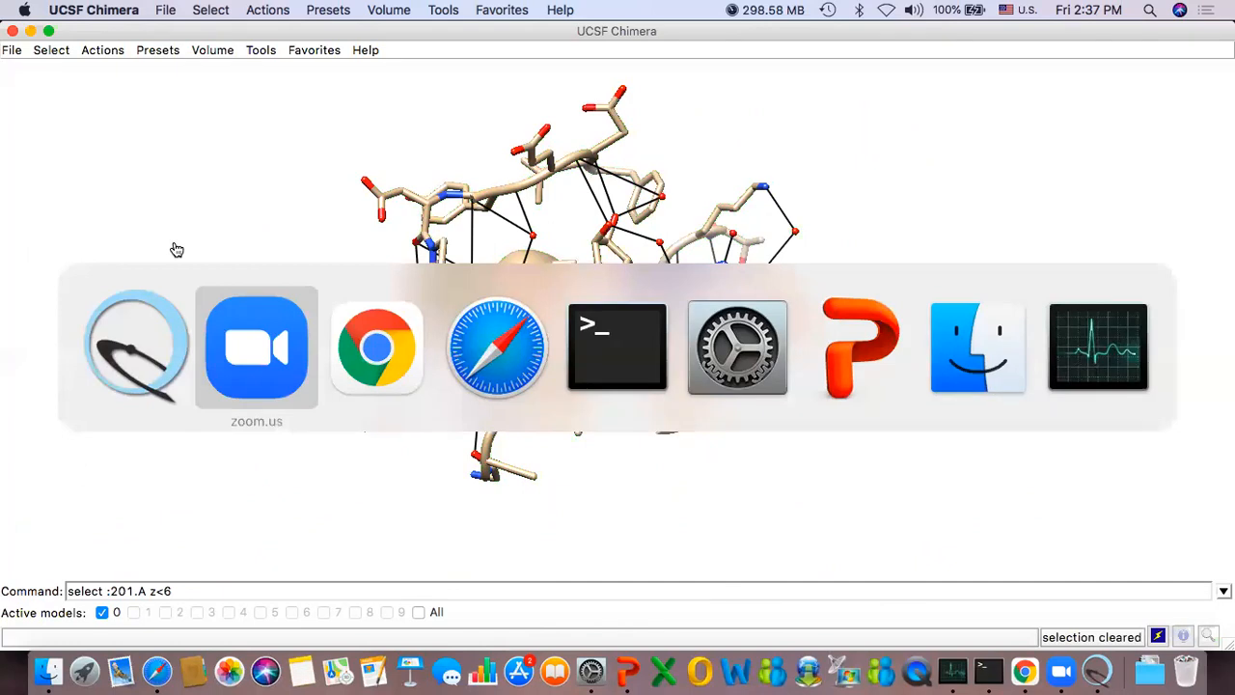
{"action": "key", "text": "super+Tab"}
{"action": "key", "text": "super+Tab"}
{"action": "key", "text": "super+Tab"}
{"action": "key", "text": "super+Tab"}
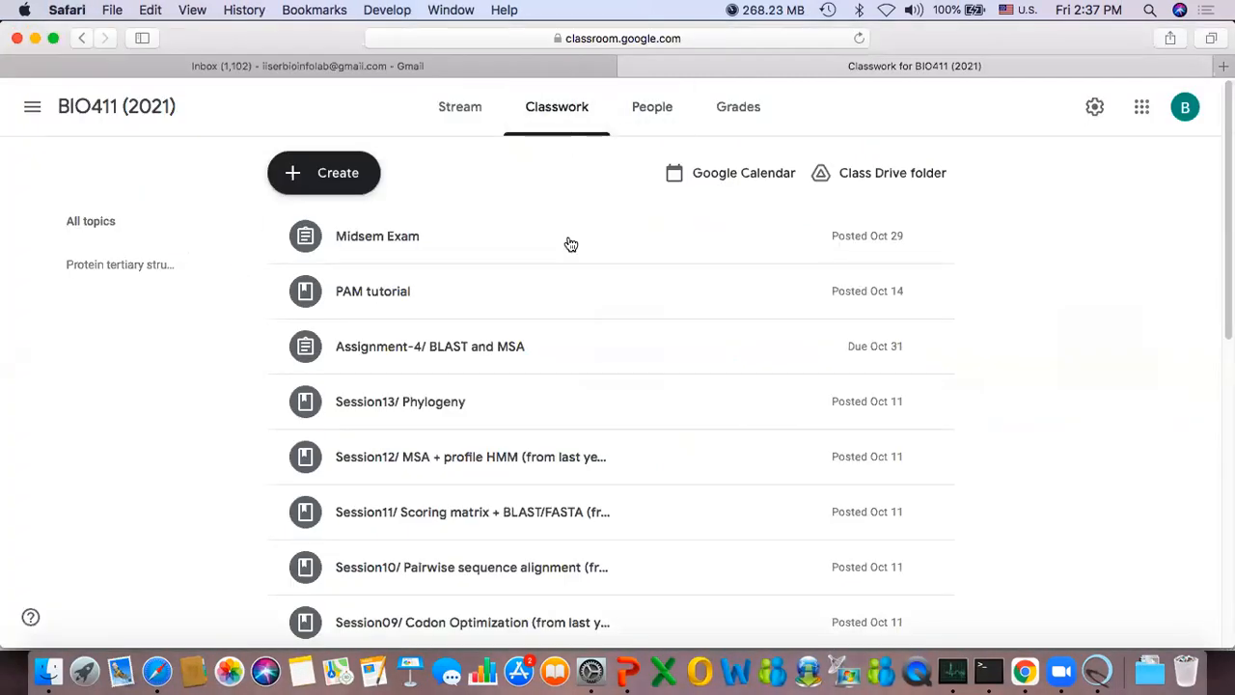
{"action": "scroll", "coordinate": [578, 345], "scroll_direction": "down", "scroll_amount": 5}
{"action": "scroll", "coordinate": [288, 288], "scroll_direction": "up", "scroll_amount": 5}
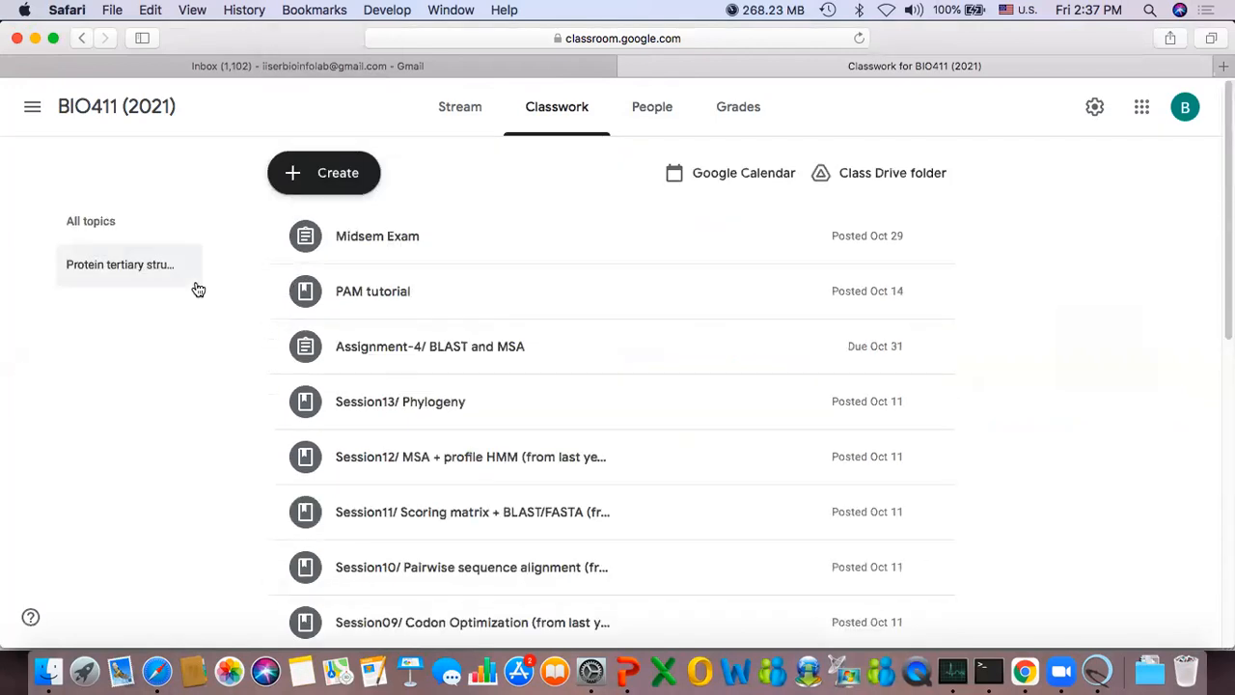
{"action": "left_click", "coordinate": [154, 268]}
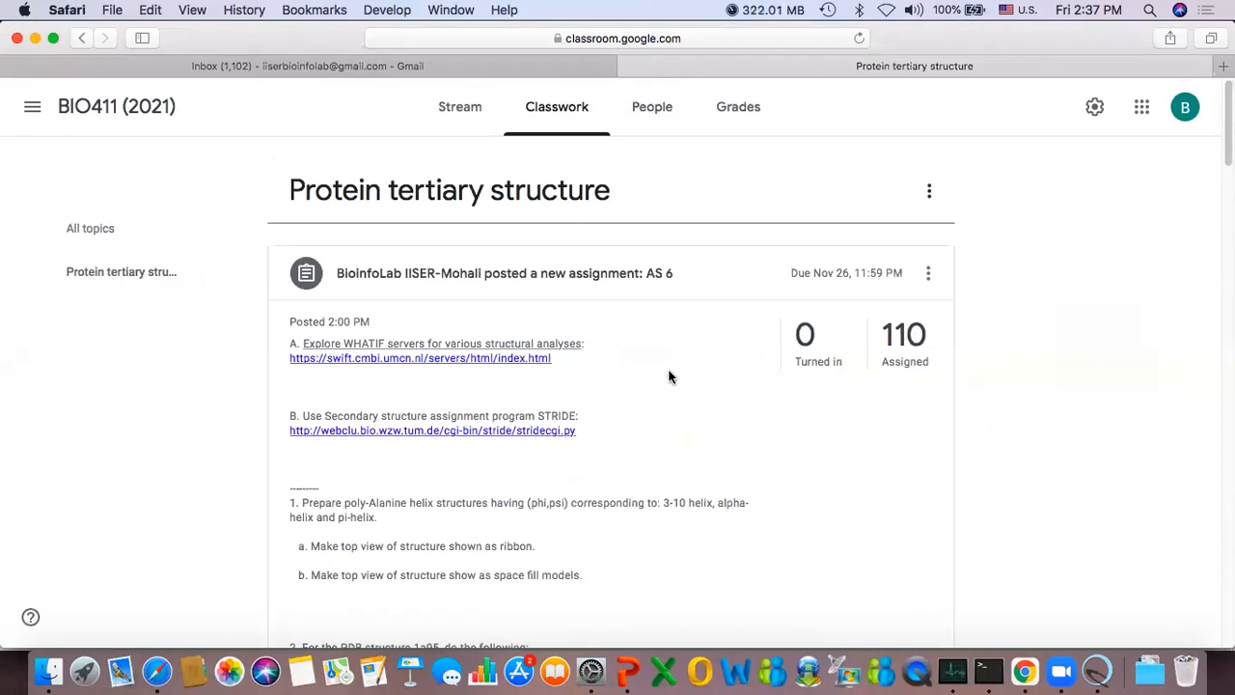
Step: Read through the AS 6 assignment questions and mark text in its line on exploring the WHATIF servers
{"action": "scroll", "coordinate": [671, 376], "scroll_direction": "down", "scroll_amount": 5}
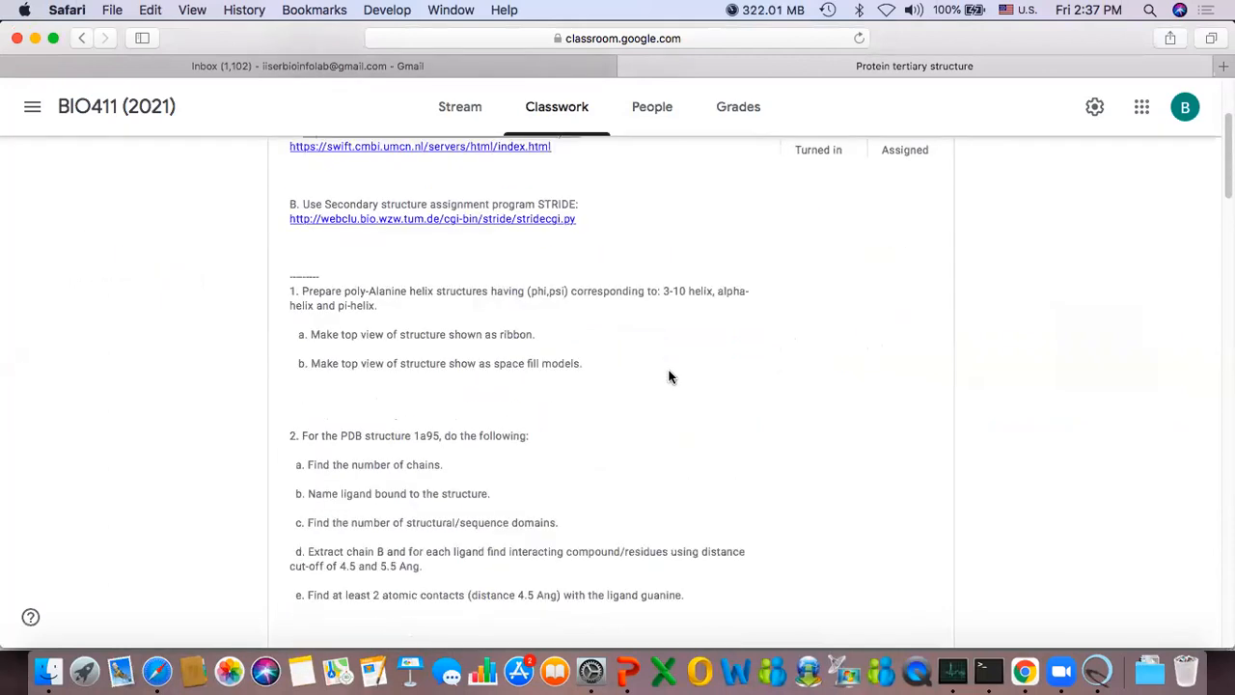
{"action": "scroll", "coordinate": [670, 376], "scroll_direction": "down", "scroll_amount": 5}
{"action": "scroll", "coordinate": [670, 376], "scroll_direction": "down", "scroll_amount": 2}
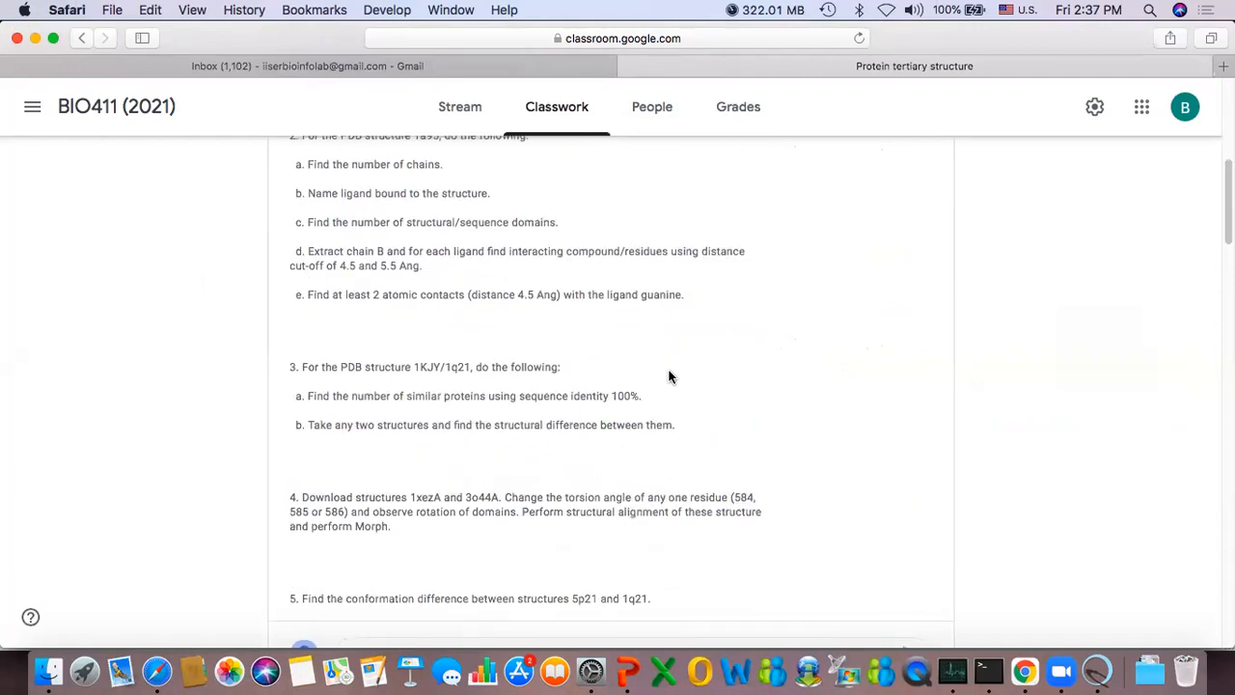
{"action": "scroll", "coordinate": [800, 427], "scroll_direction": "up", "scroll_amount": 7}
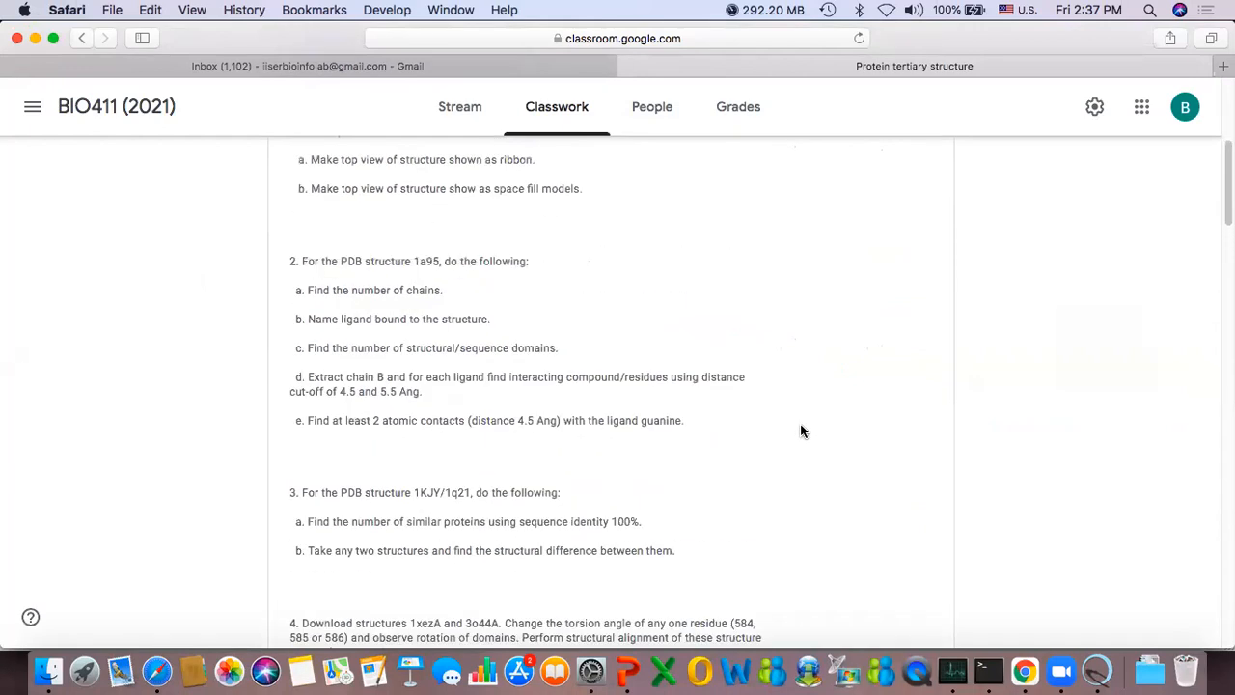
{"action": "scroll", "coordinate": [800, 428], "scroll_direction": "up", "scroll_amount": 5}
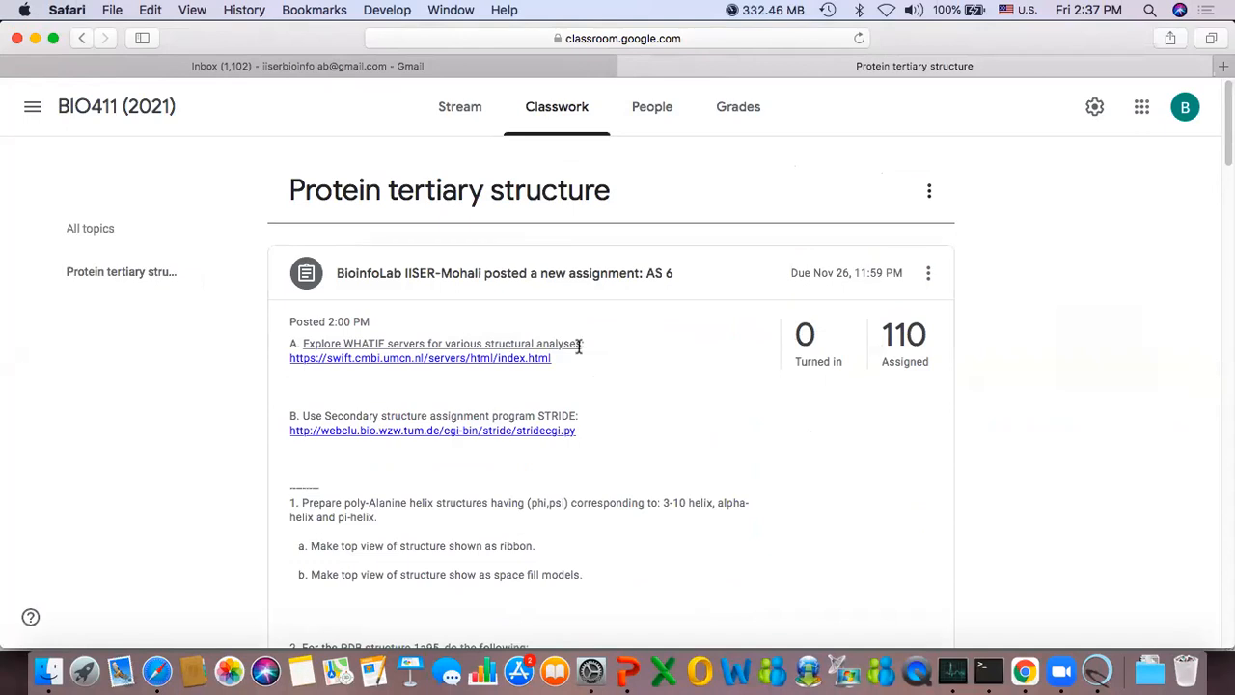
{"action": "triple_click", "coordinate": [426, 340]}
{"action": "double_click", "coordinate": [522, 413]}
{"action": "left_click", "coordinate": [429, 340]}
{"action": "double_click", "coordinate": [429, 340]}
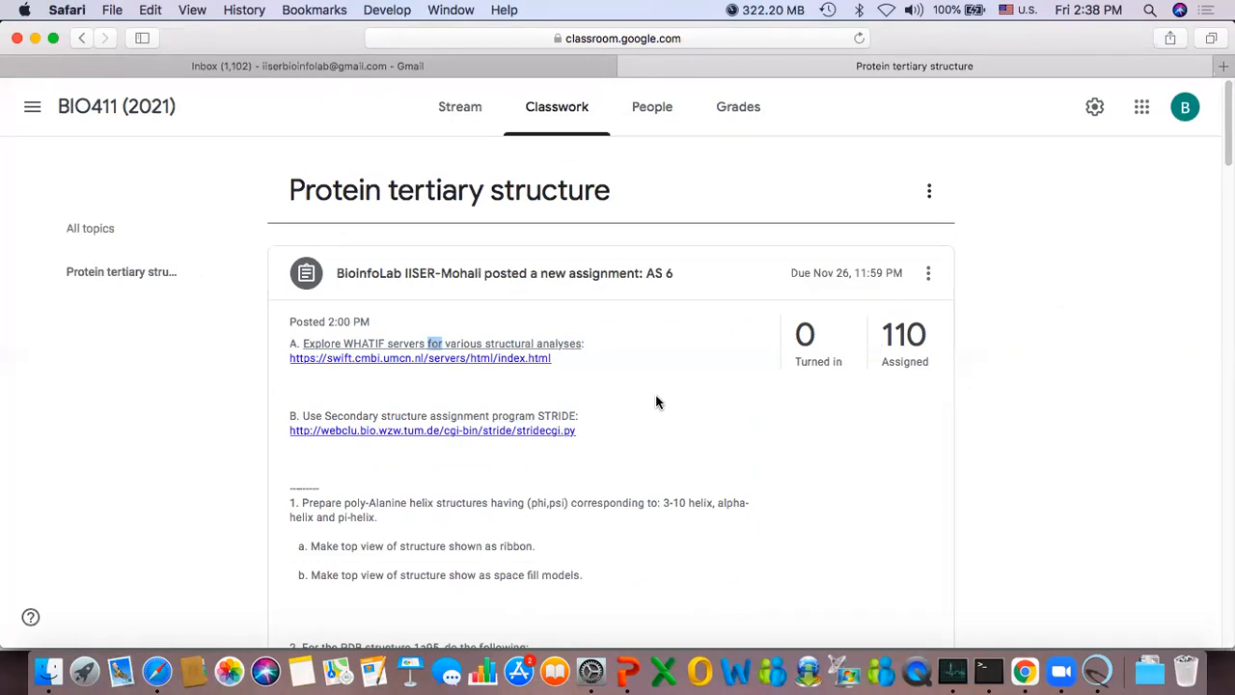
Step: Switch to Chrome and open the Peptide flip server from the WHAT IF Build/check/repair model class
{"action": "key", "text": "super+Tab"}
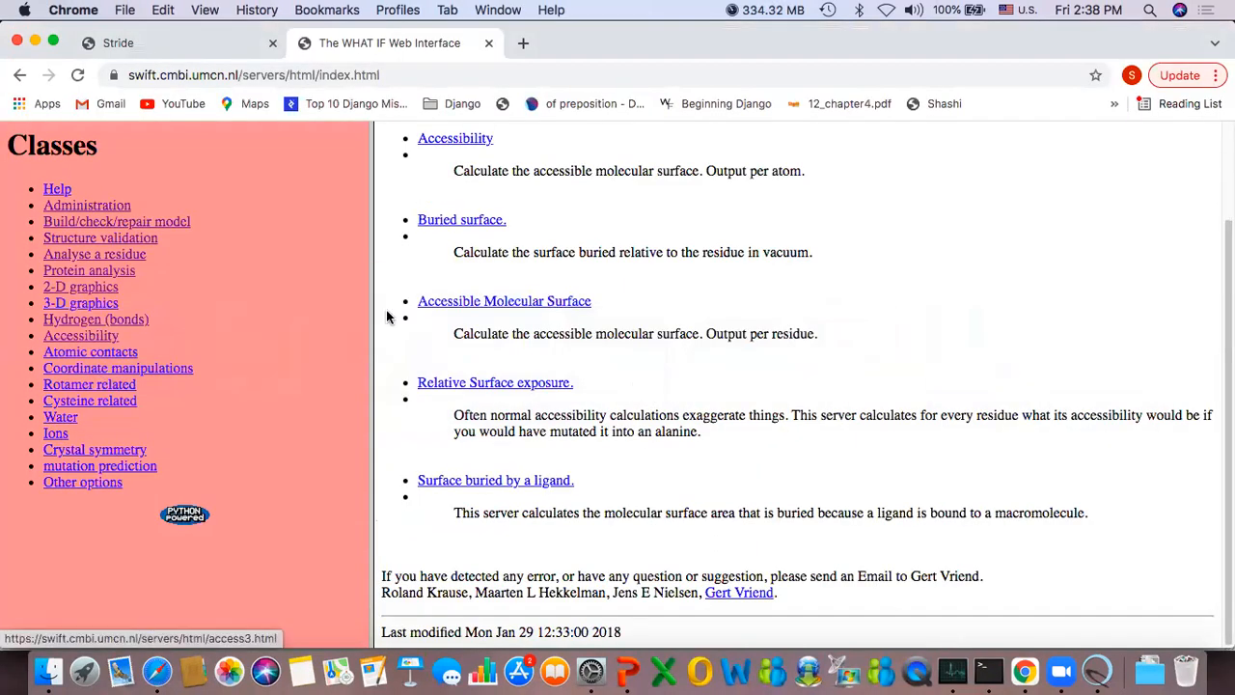
{"action": "scroll", "coordinate": [419, 320], "scroll_direction": "up", "scroll_amount": 2}
{"action": "scroll", "coordinate": [421, 320], "scroll_direction": "up", "scroll_amount": 1}
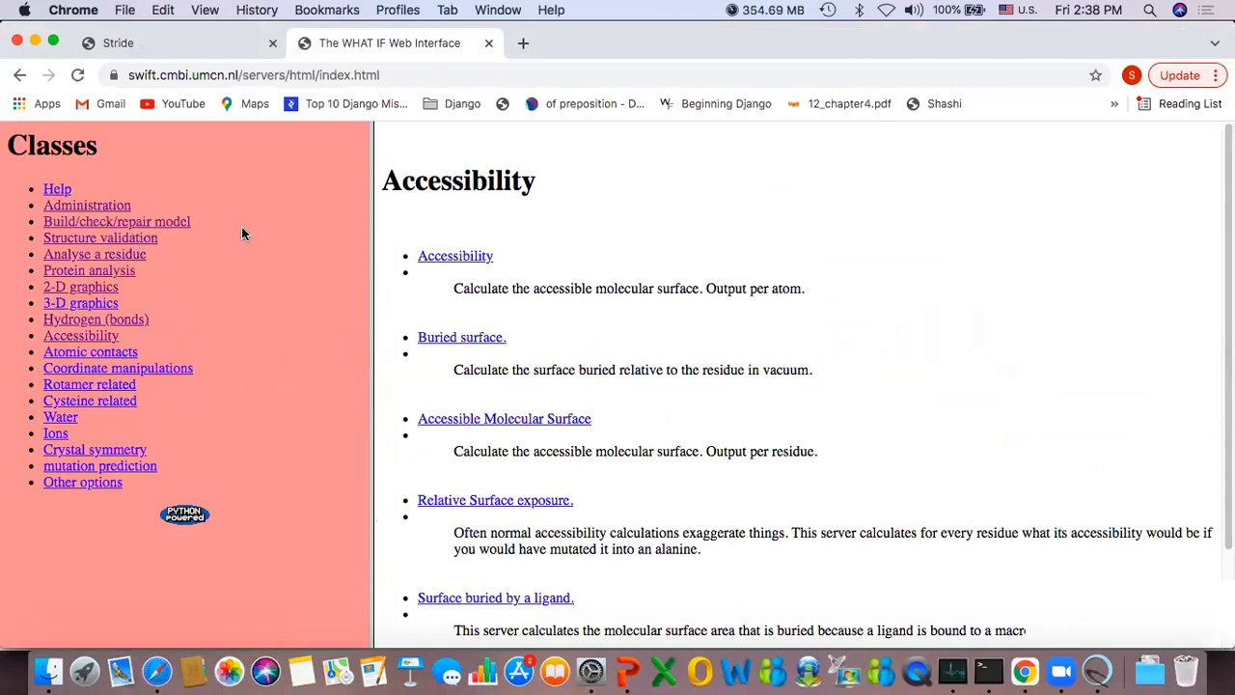
{"action": "left_click", "coordinate": [174, 222]}
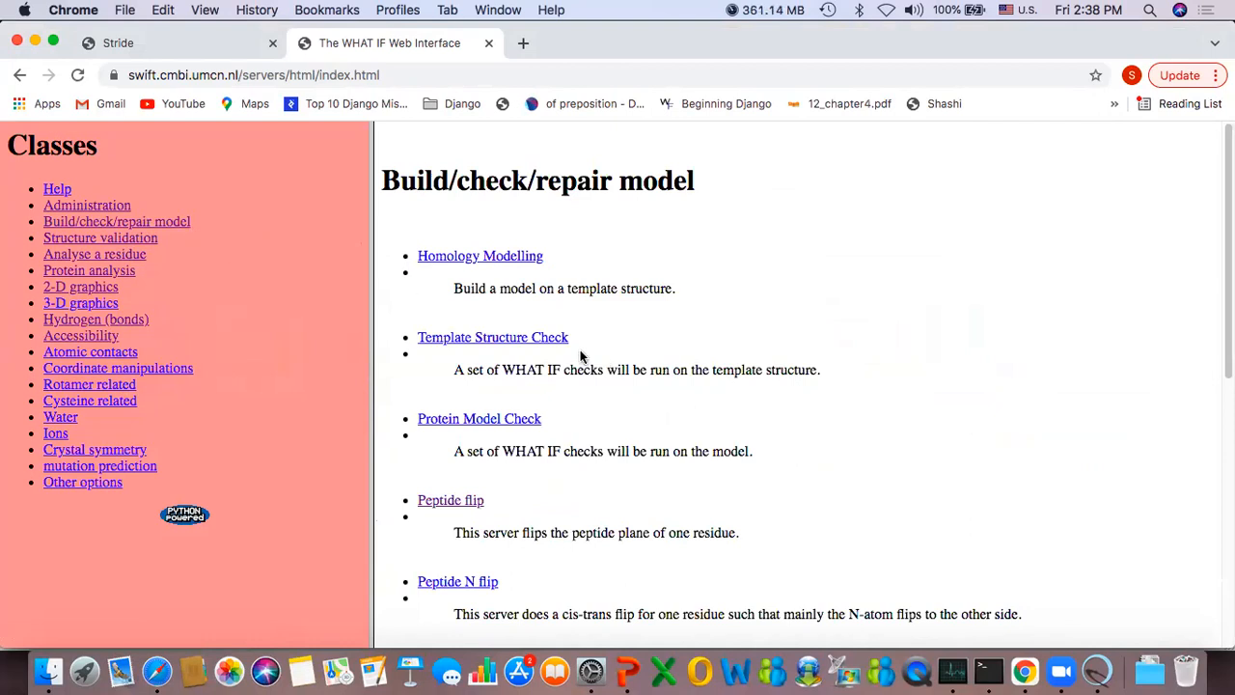
{"action": "scroll", "coordinate": [606, 398], "scroll_direction": "down", "scroll_amount": 2}
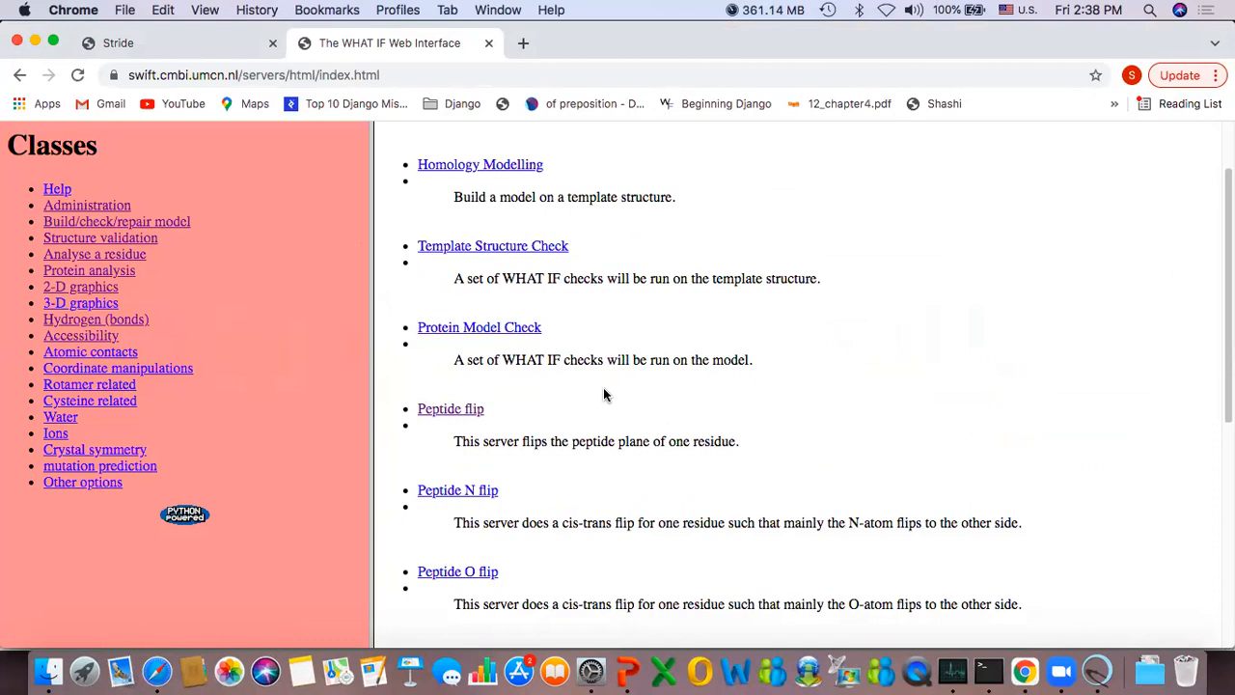
{"action": "scroll", "coordinate": [604, 395], "scroll_direction": "down", "scroll_amount": 1}
{"action": "left_click", "coordinate": [463, 393]}
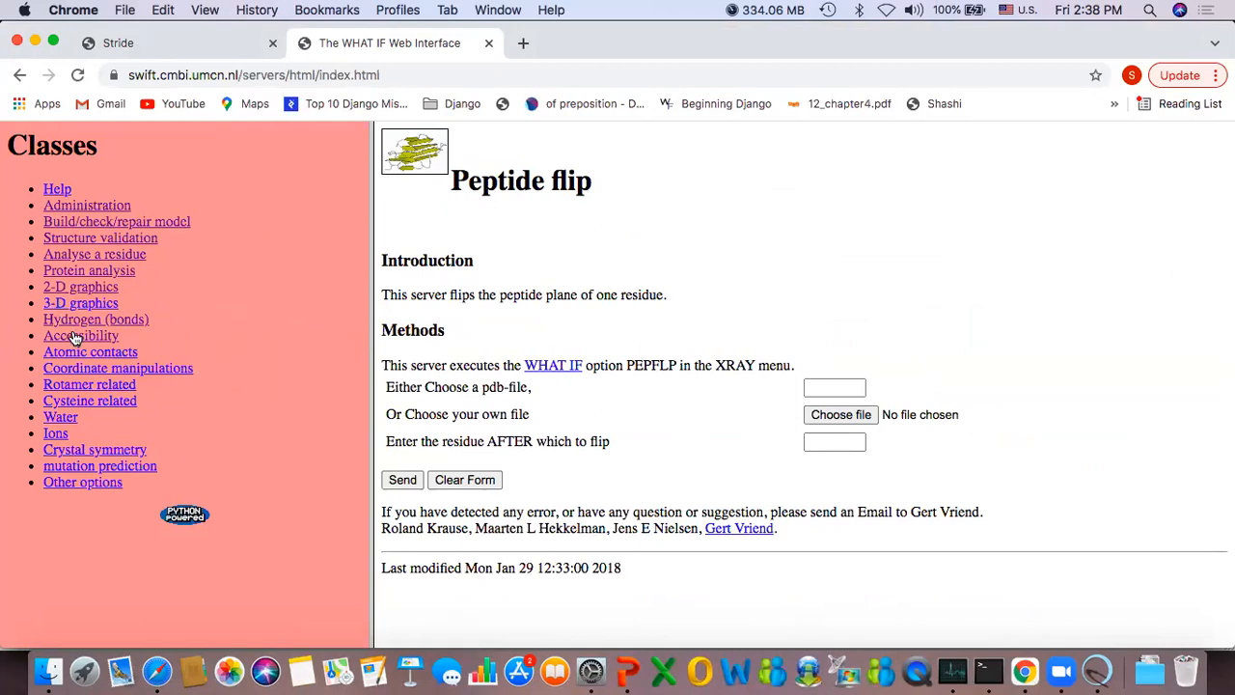
Step: Open the Connected Ramachandran plot server from the 2-D graphics class
{"action": "left_click", "coordinate": [85, 288]}
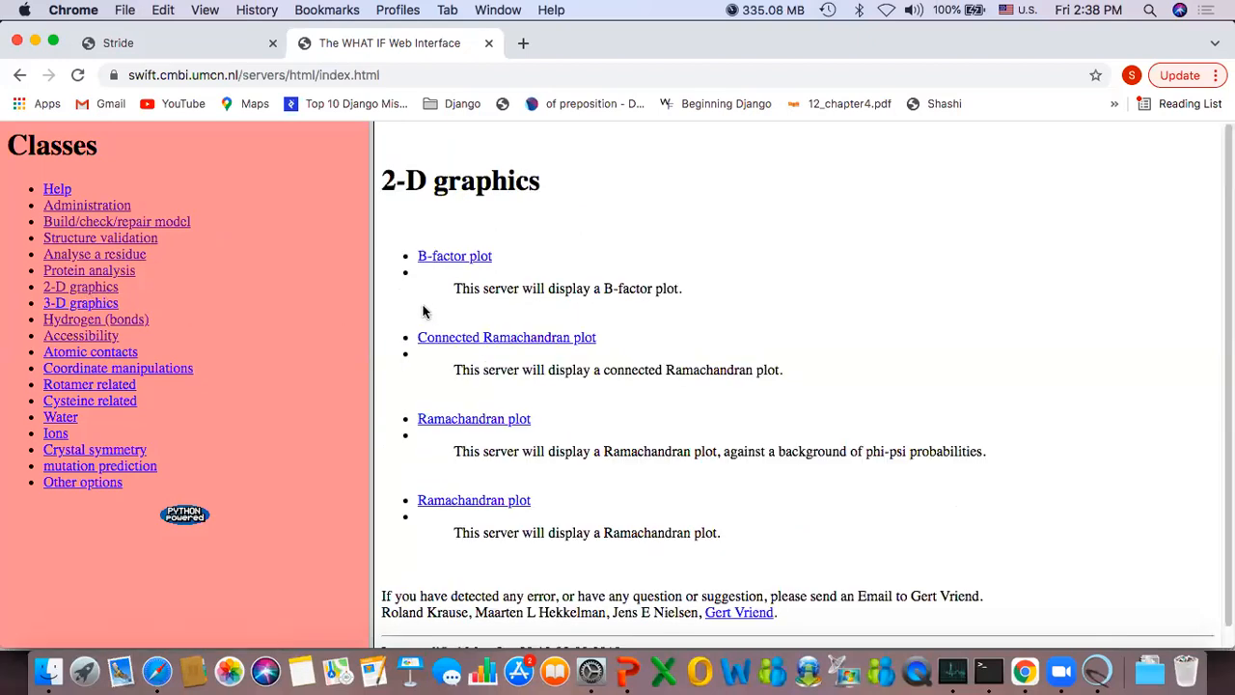
{"action": "triple_click", "coordinate": [472, 370]}
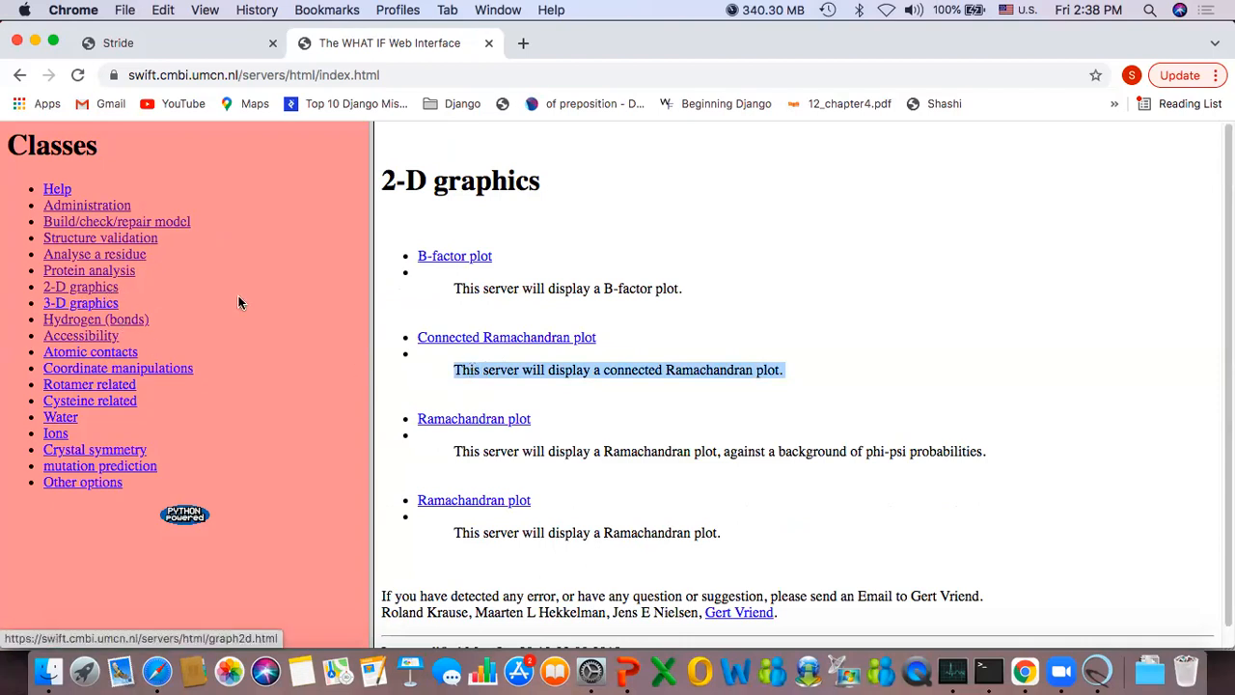
{"action": "left_click", "coordinate": [497, 338]}
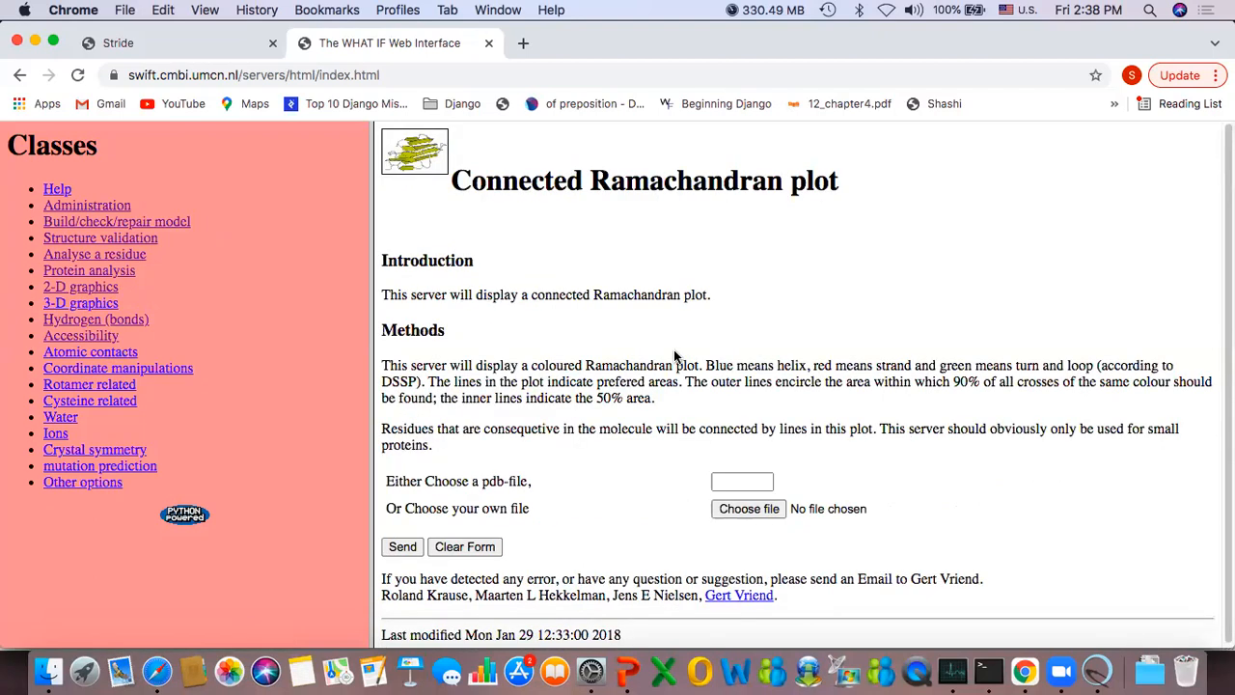
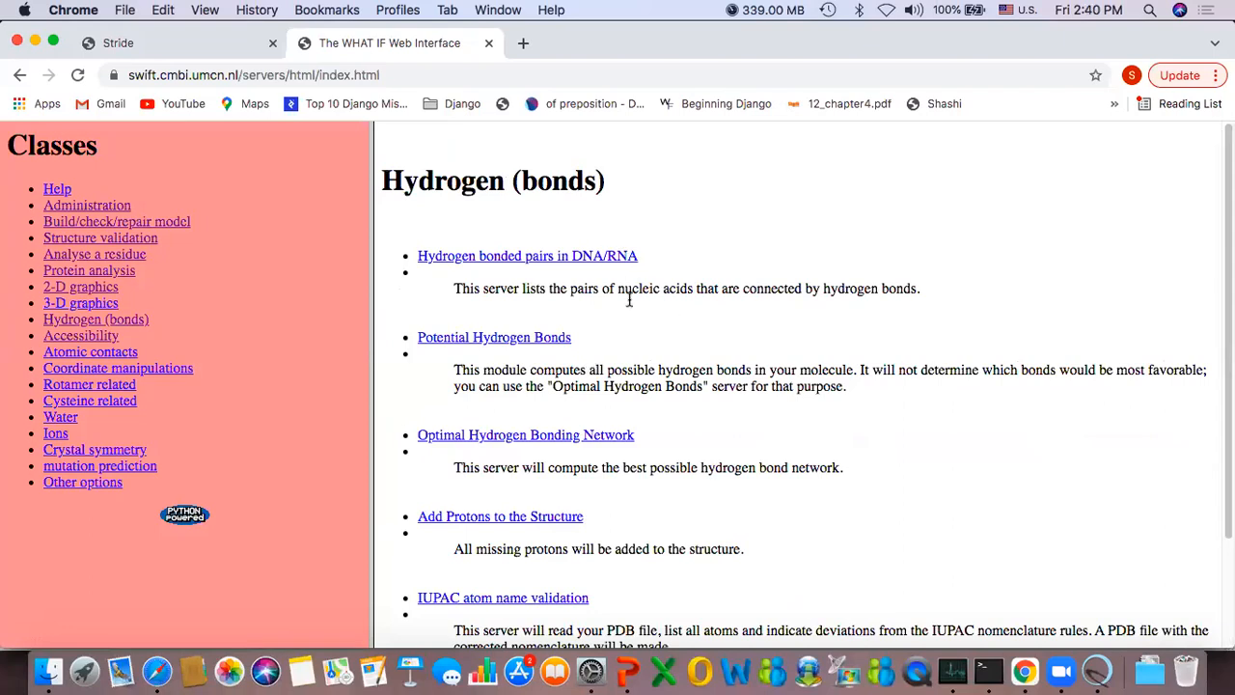
Step: Highlight and read the description of the Potential Hydrogen Bonds server in the Hydrogen (bonds) class
{"action": "triple_click", "coordinate": [703, 380]}
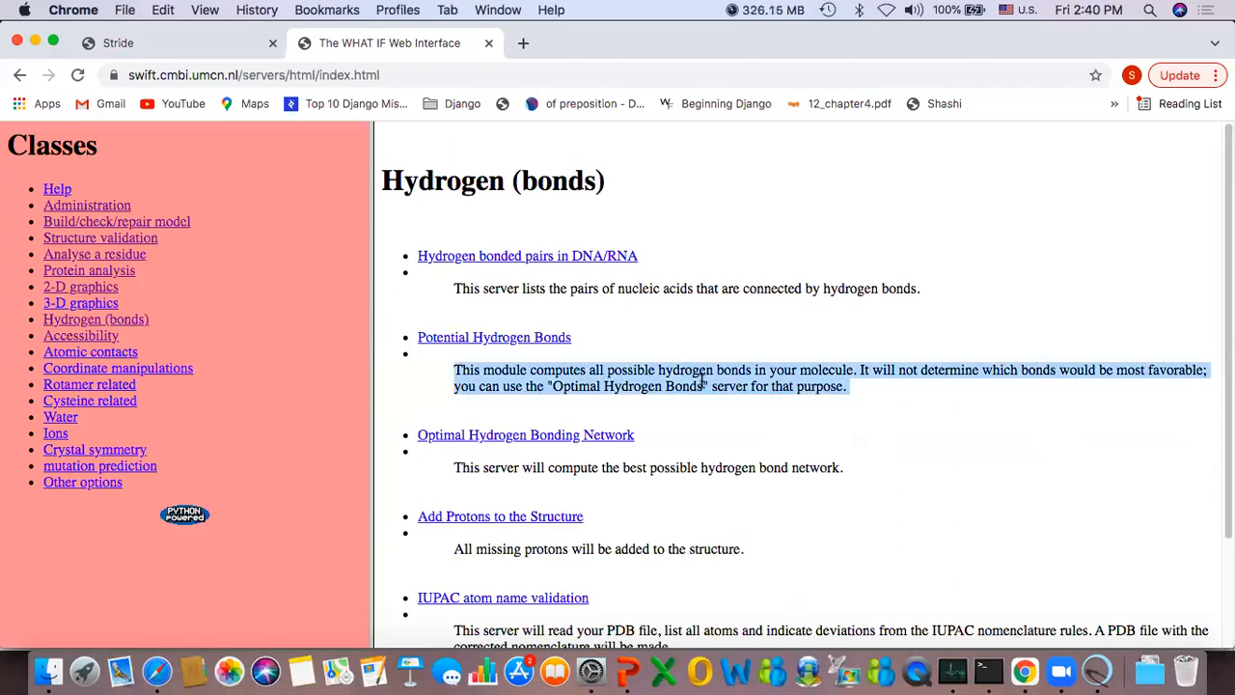
{"action": "triple_click", "coordinate": [703, 380]}
{"action": "left_click_drag", "start_coordinate": [703, 380], "coordinate": [694, 344]}
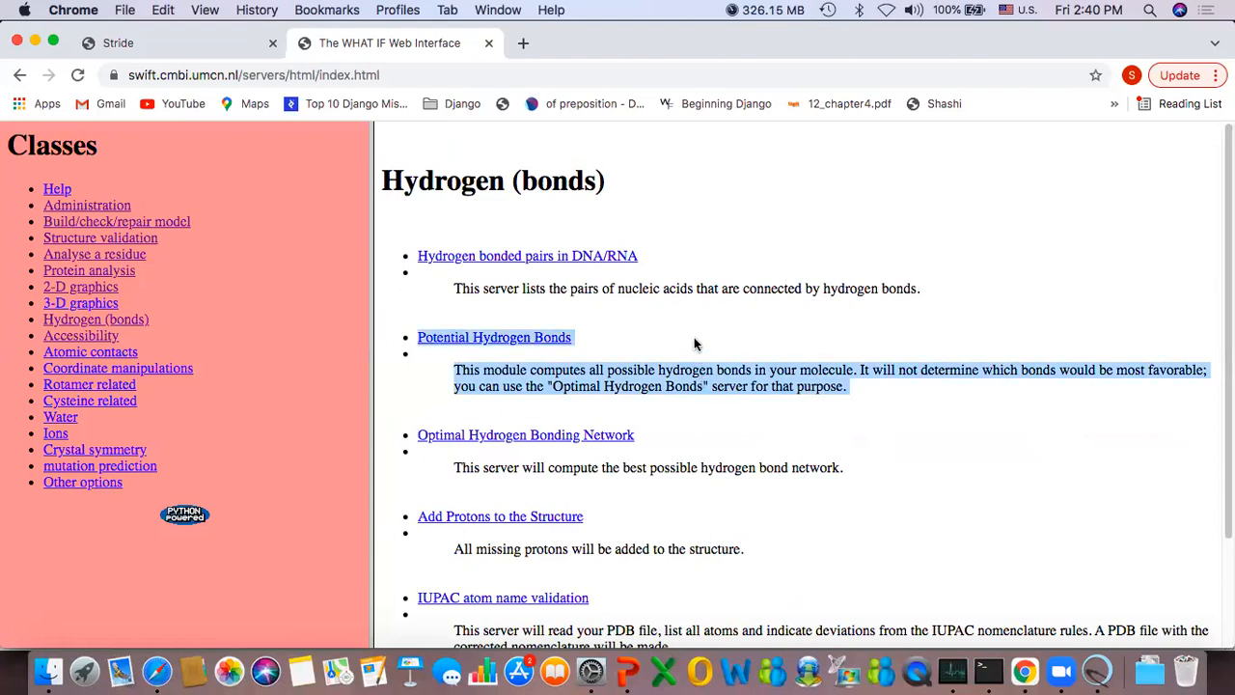
{"action": "left_click", "coordinate": [698, 353]}
{"action": "triple_click", "coordinate": [706, 381]}
{"action": "triple_click", "coordinate": [706, 380]}
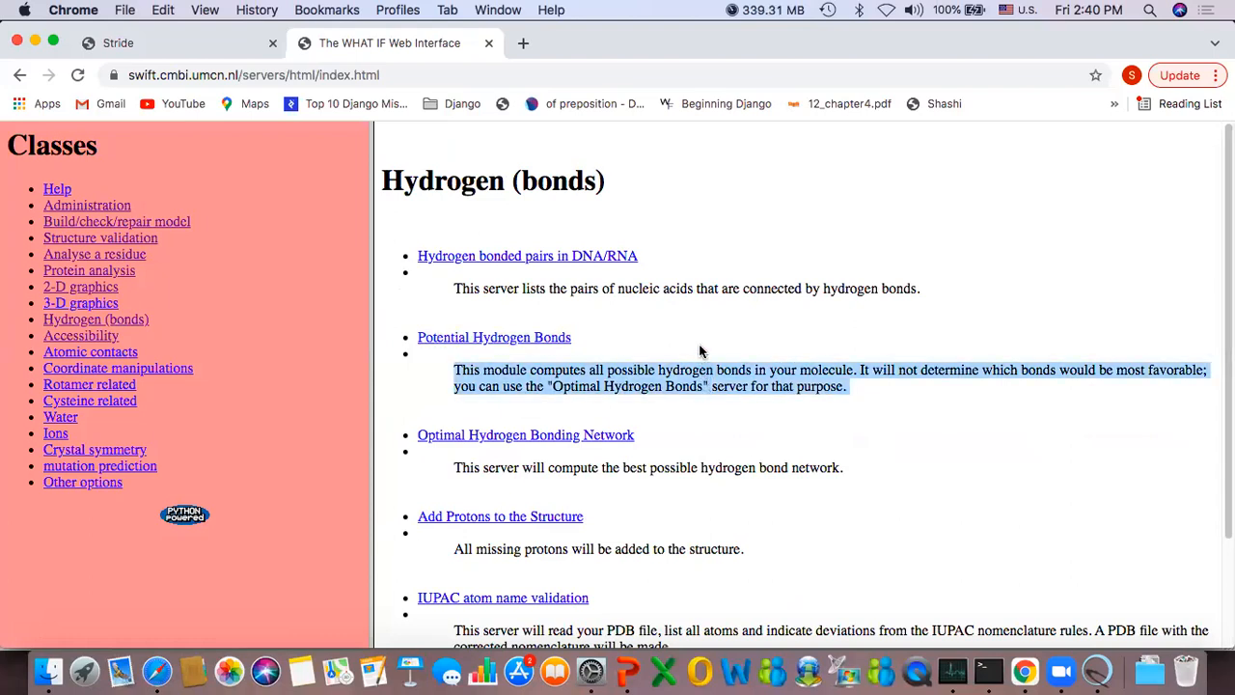
{"action": "left_click_drag", "start_coordinate": [701, 352], "coordinate": [700, 345]}
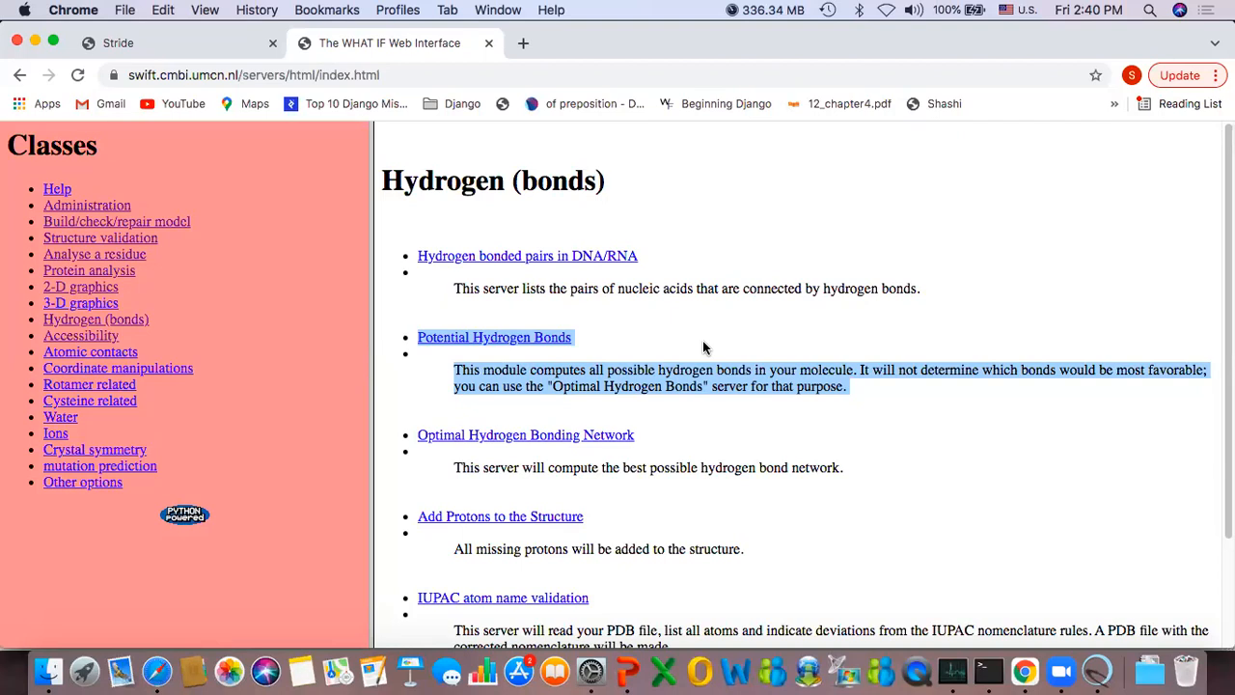
{"action": "triple_click", "coordinate": [707, 376]}
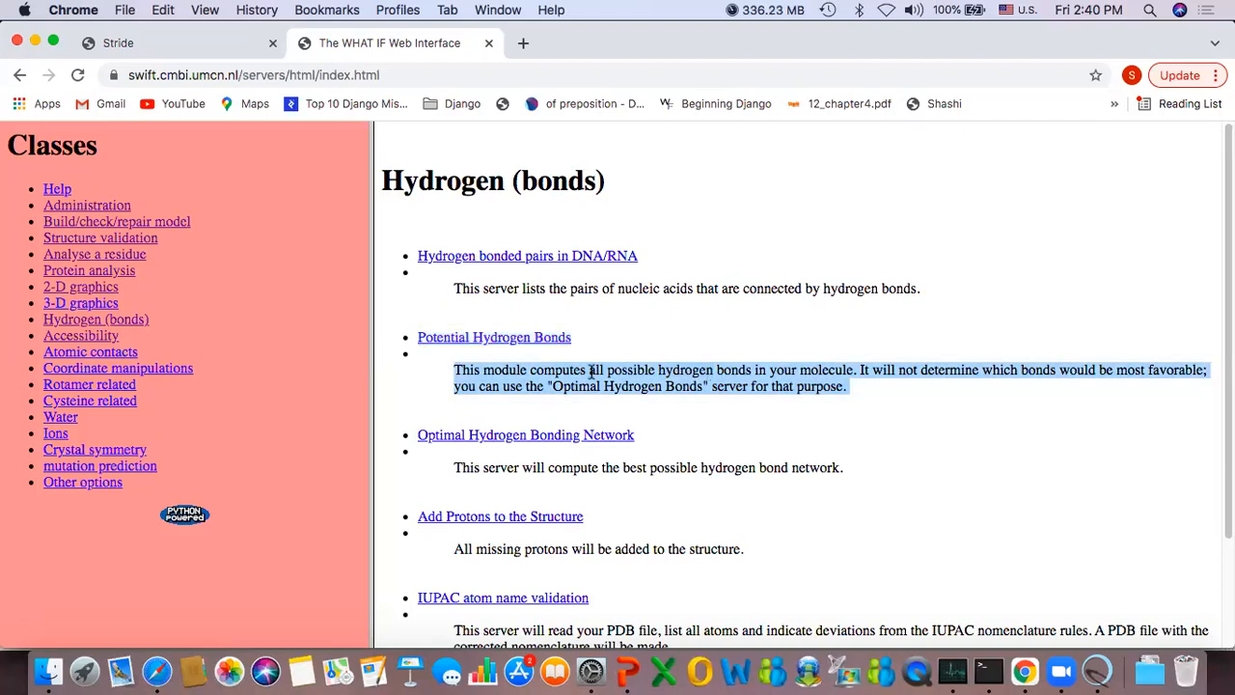
Step: Open the Atomic contacts class and highlight the Interatomic contacts server entry with contact distance 0.25 Ångstrom
{"action": "left_click", "coordinate": [94, 354]}
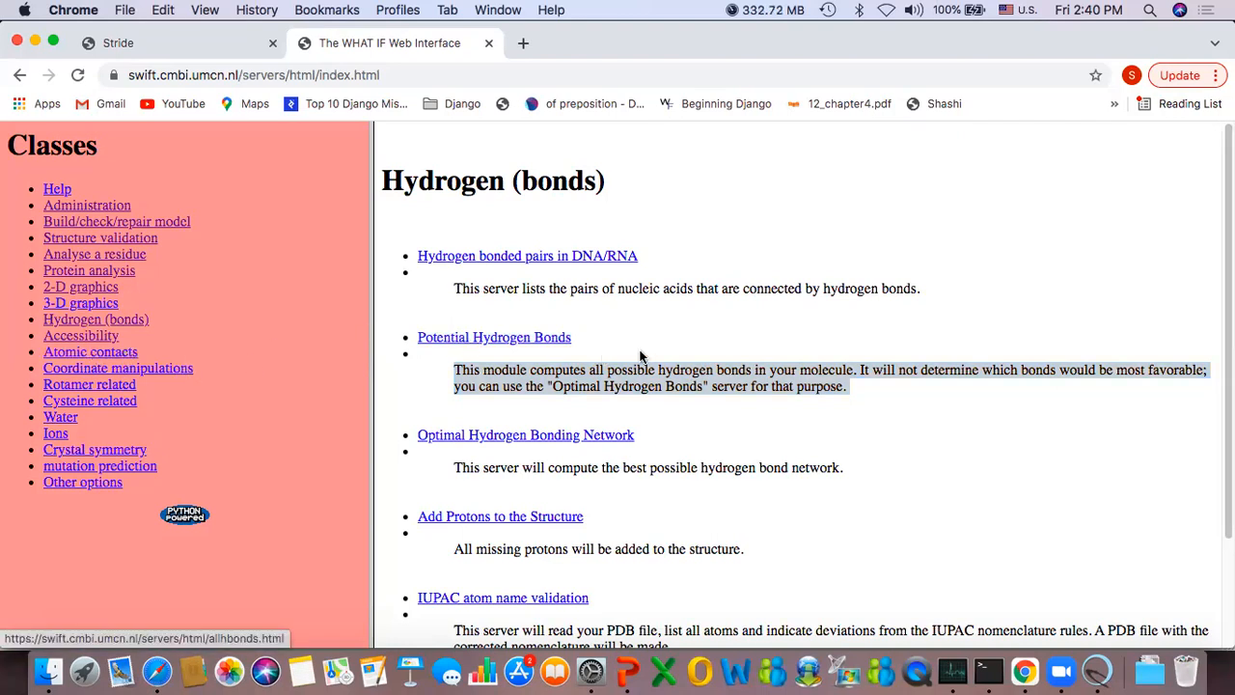
{"action": "scroll", "coordinate": [634, 359], "scroll_direction": "down", "scroll_amount": 2}
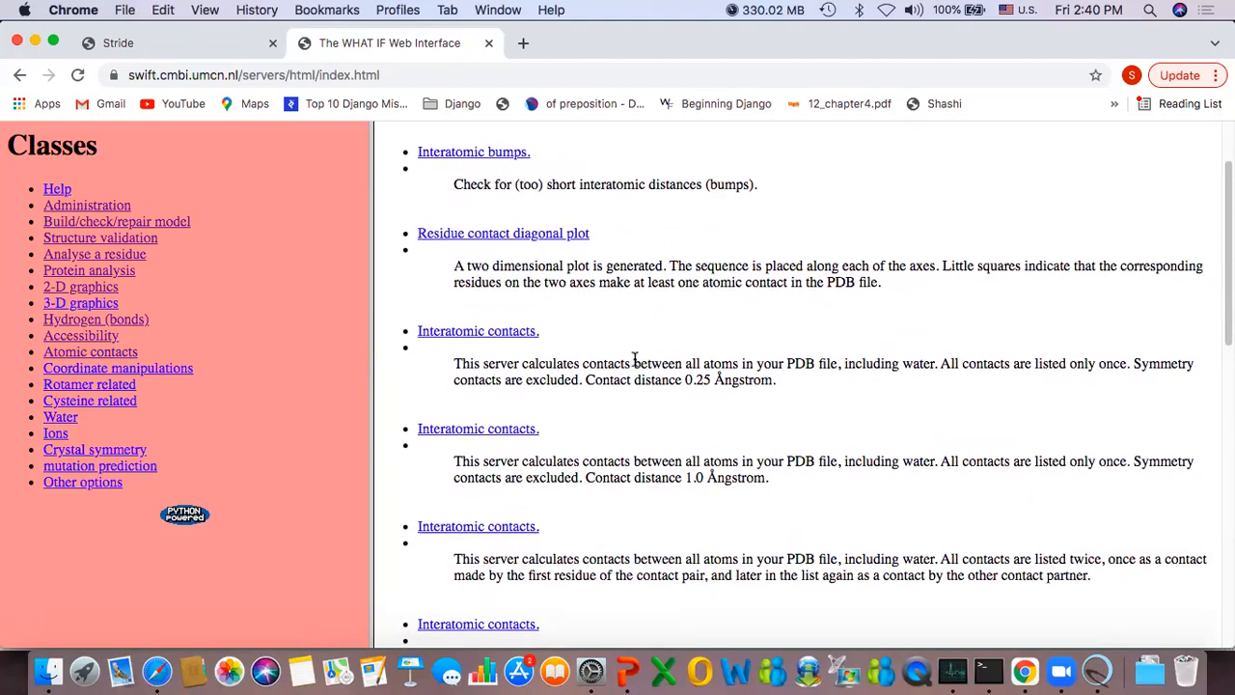
{"action": "double_click", "coordinate": [656, 378]}
{"action": "triple_click", "coordinate": [634, 370]}
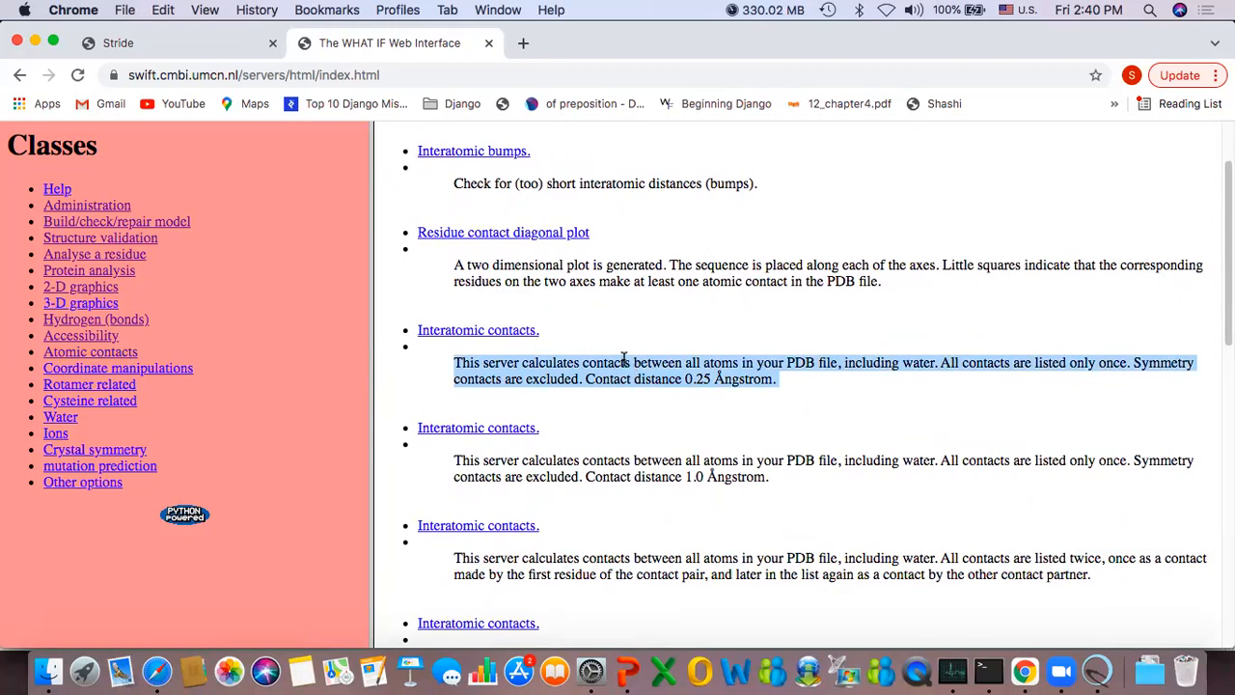
{"action": "triple_click", "coordinate": [607, 364]}
{"action": "mouse_move", "coordinate": [601, 348]}
{"action": "left_mouse_down"}
{"action": "mouse_move", "coordinate": [595, 335]}
{"action": "mouse_move", "coordinate": [609, 368]}
{"action": "left_mouse_up"}
{"action": "triple_click", "coordinate": [595, 335]}
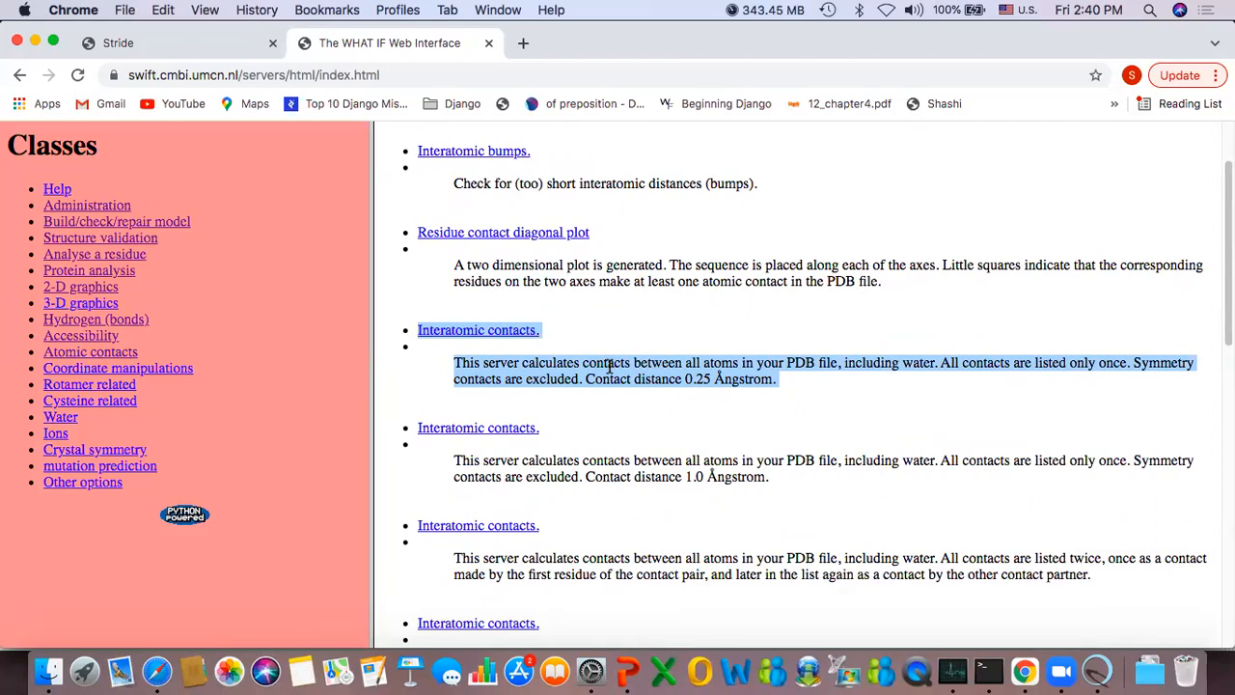
Step: Look through the remaining Atomic contacts servers, from the other interatomic contacts to the salt bridge and inter-chain options
{"action": "scroll", "coordinate": [608, 364], "scroll_direction": "down", "scroll_amount": 2}
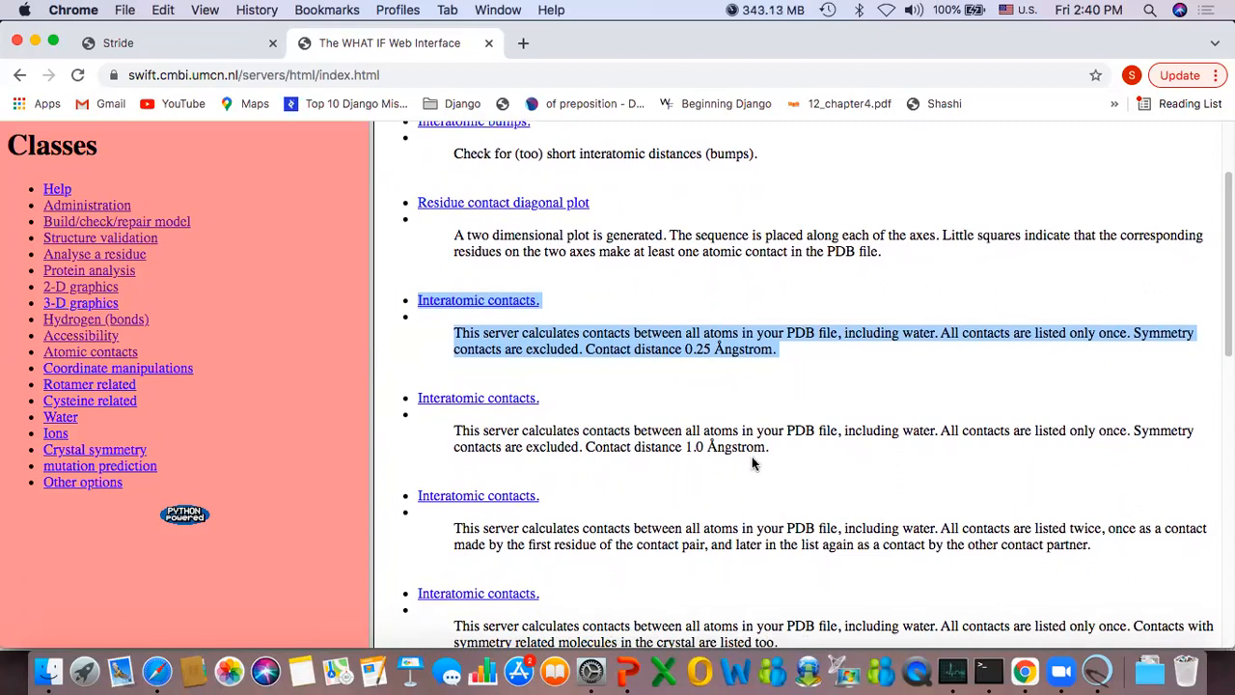
{"action": "scroll", "coordinate": [752, 457], "scroll_direction": "down", "scroll_amount": 10}
{"action": "scroll", "coordinate": [751, 456], "scroll_direction": "up", "scroll_amount": 3}
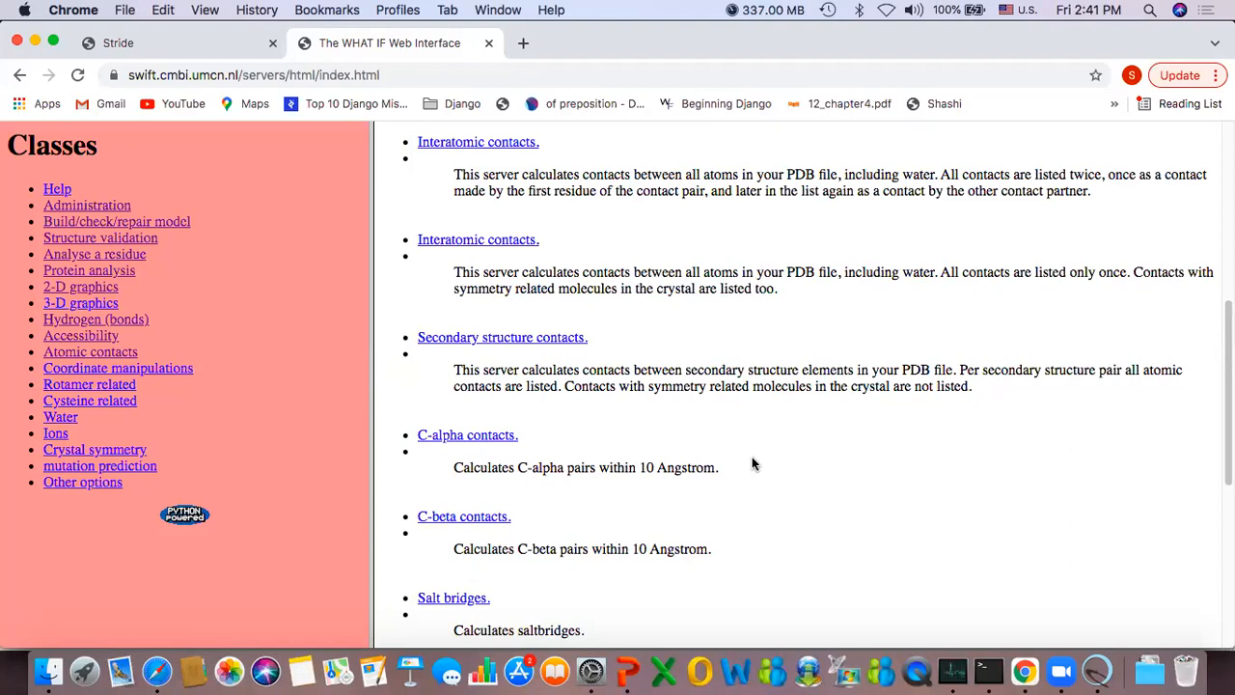
{"action": "scroll", "coordinate": [752, 465], "scroll_direction": "down", "scroll_amount": 2}
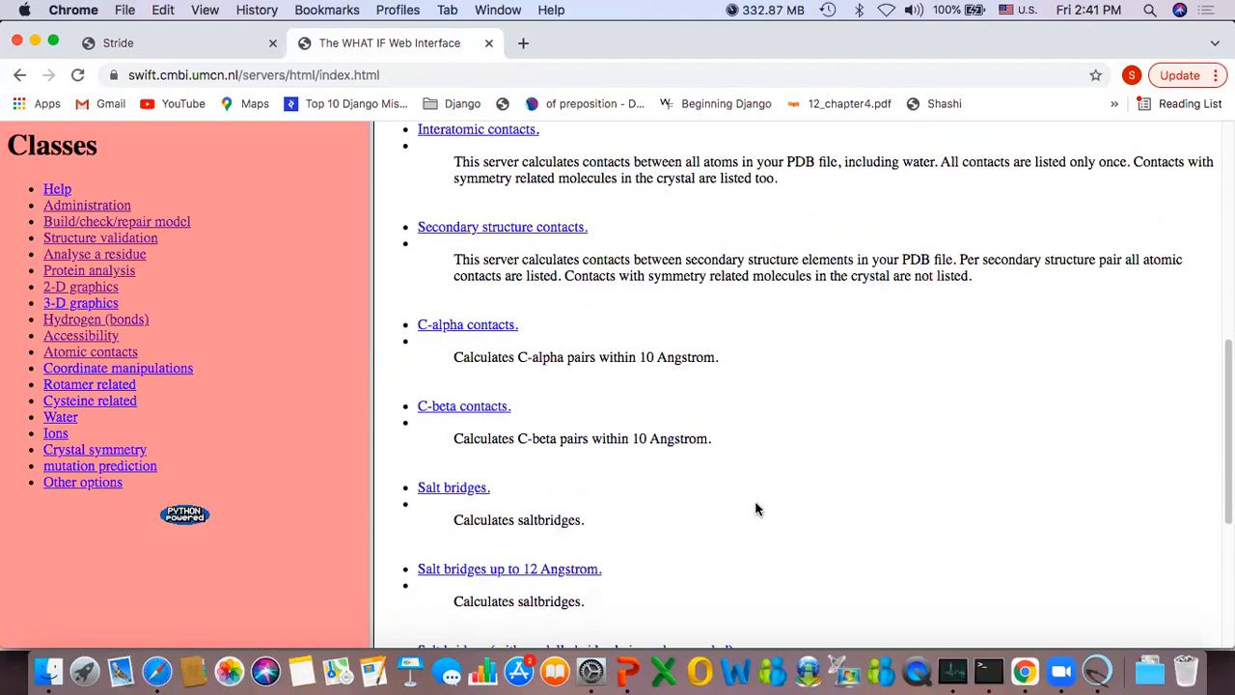
{"action": "scroll", "coordinate": [756, 509], "scroll_direction": "down", "scroll_amount": 5}
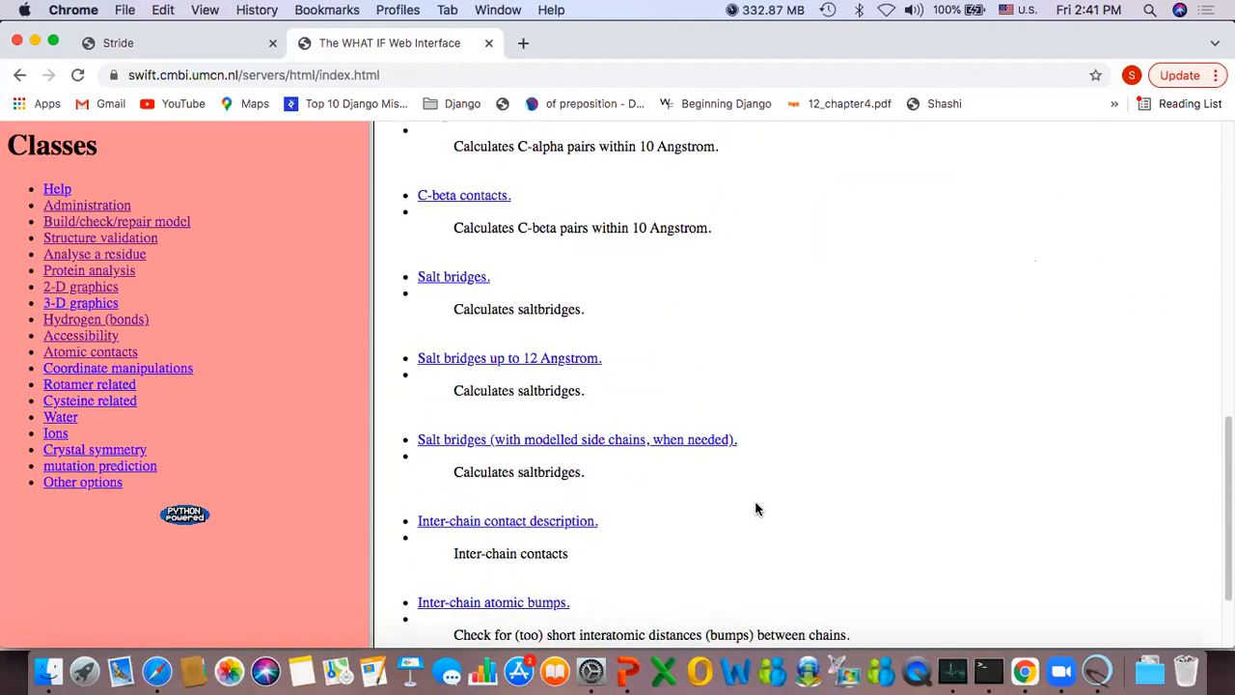
Step: Glance at the AS 6 assignment in Safari and return to Chrome to show the Stride web interface
{"action": "scroll", "coordinate": [756, 509], "scroll_direction": "down", "scroll_amount": 2}
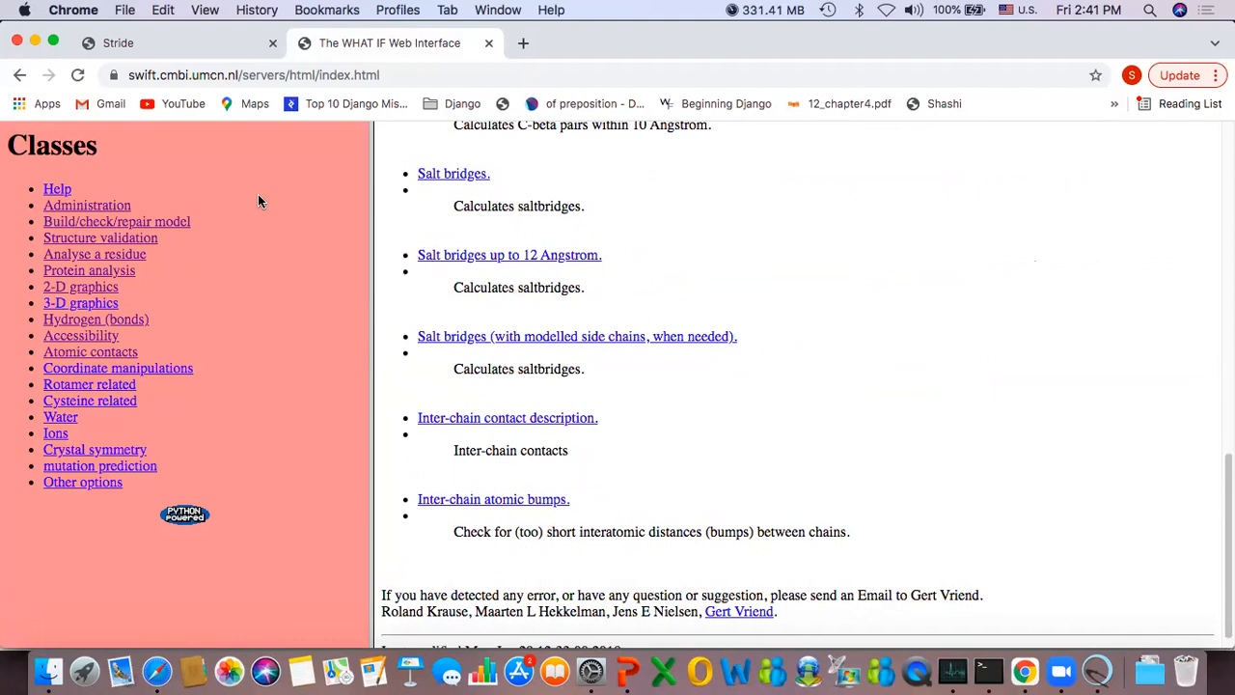
{"action": "key", "text": "super+Tab"}
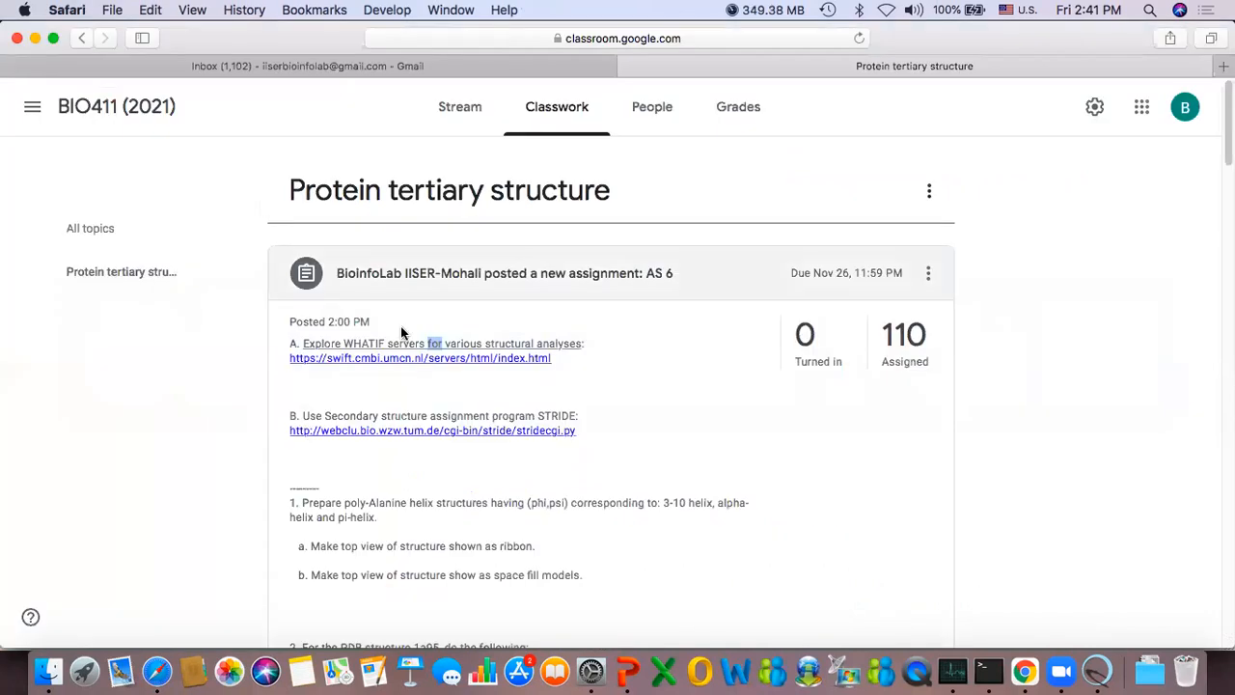
{"action": "left_click", "coordinate": [484, 378]}
{"action": "key", "text": "super+Tab"}
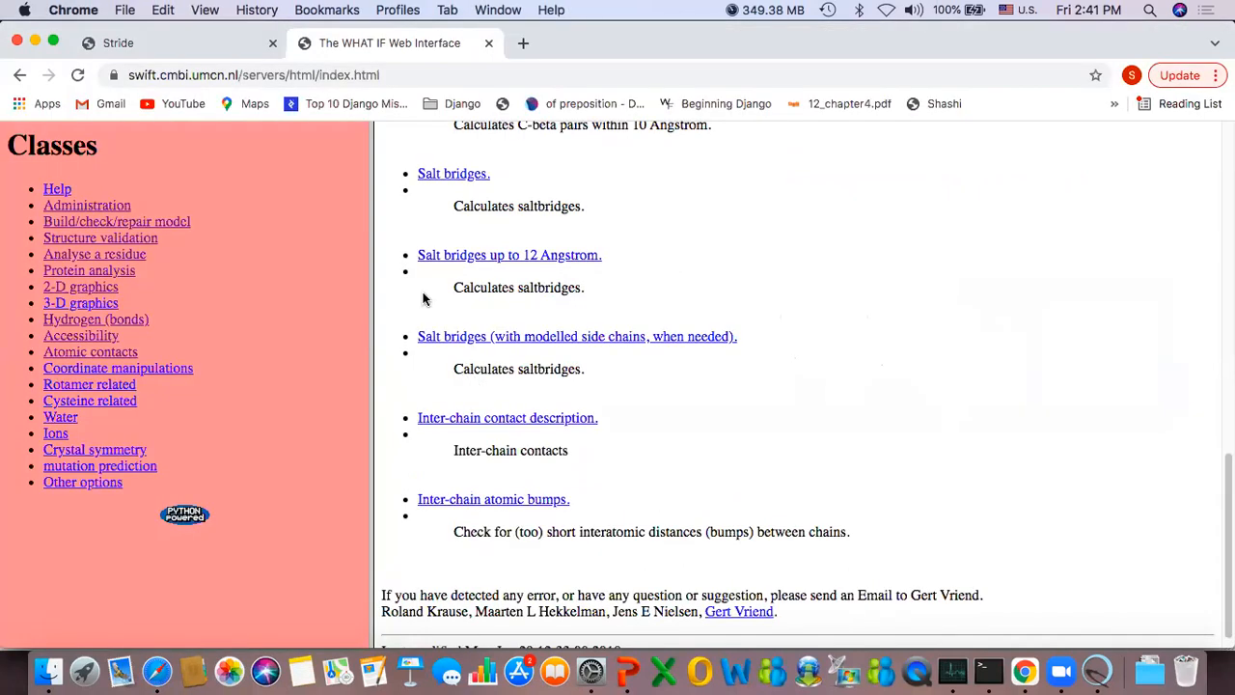
{"action": "left_click", "coordinate": [198, 42]}
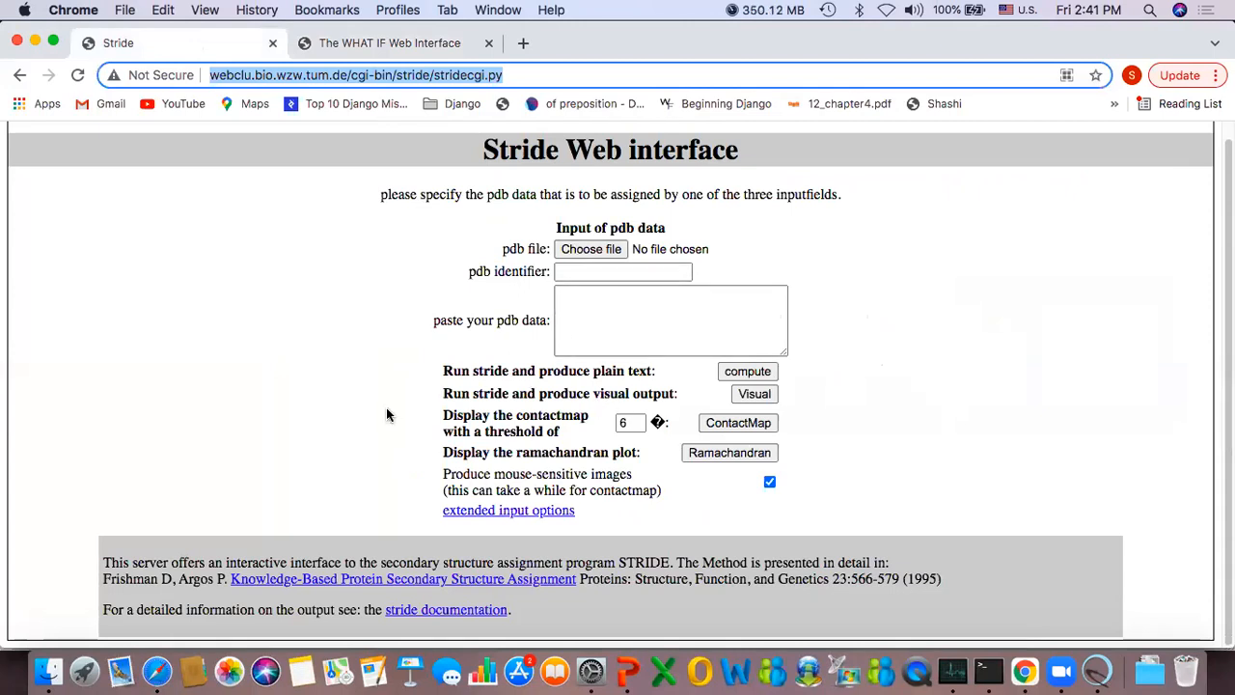
Step: Choose 1A04.pdb from the PDB folder inside Downloads/Chimera as the Stride input file
{"action": "left_click", "coordinate": [599, 255]}
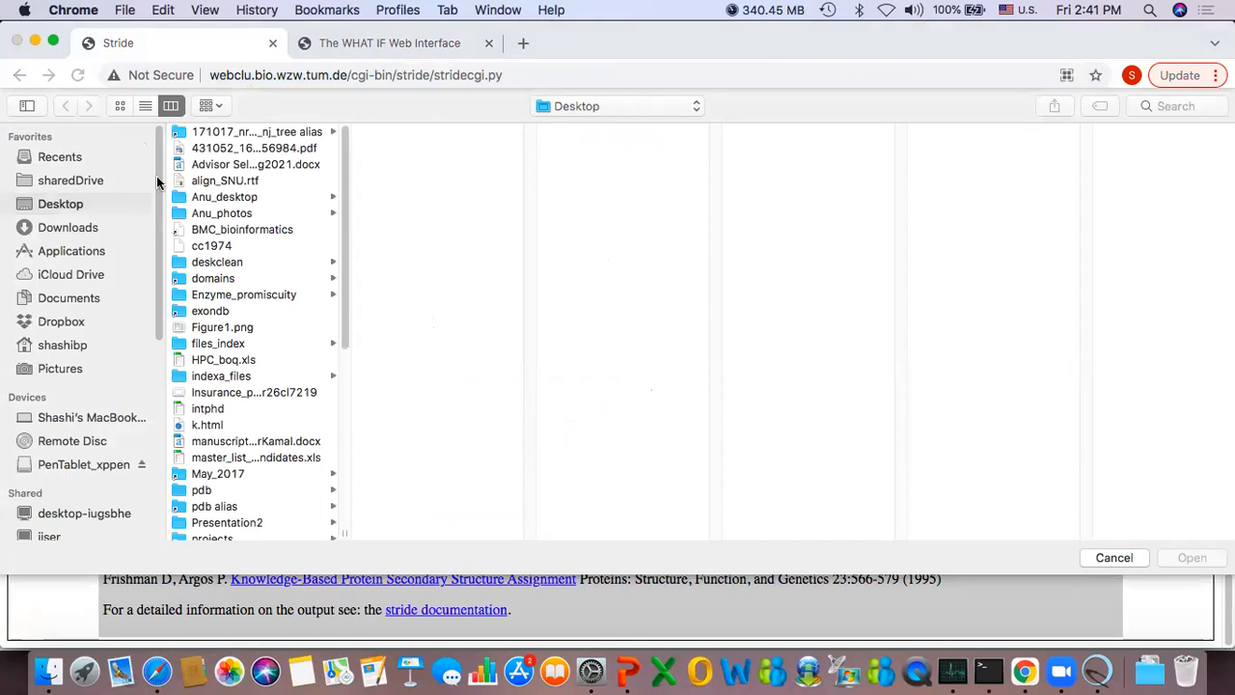
{"action": "left_click", "coordinate": [83, 228]}
{"action": "scroll", "coordinate": [288, 249], "scroll_direction": "down", "scroll_amount": 20}
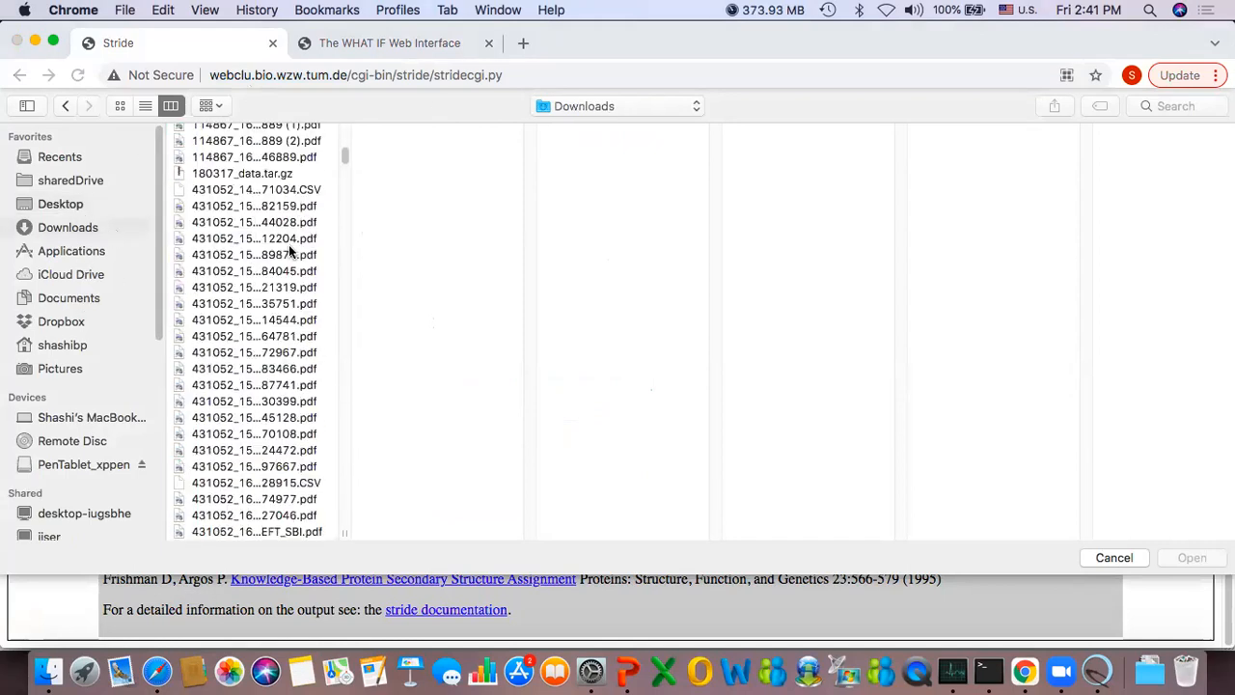
{"action": "scroll", "coordinate": [288, 249], "scroll_direction": "down", "scroll_amount": 8}
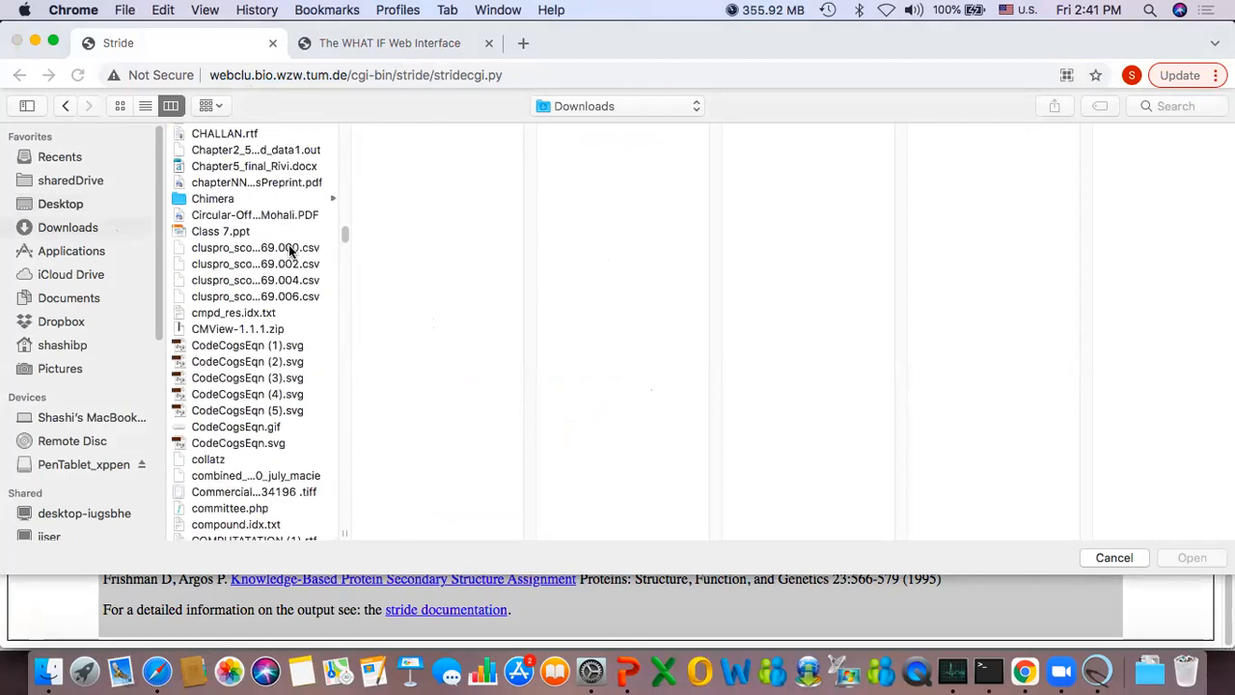
{"action": "left_click", "coordinate": [289, 199]}
{"action": "left_click", "coordinate": [390, 133]}
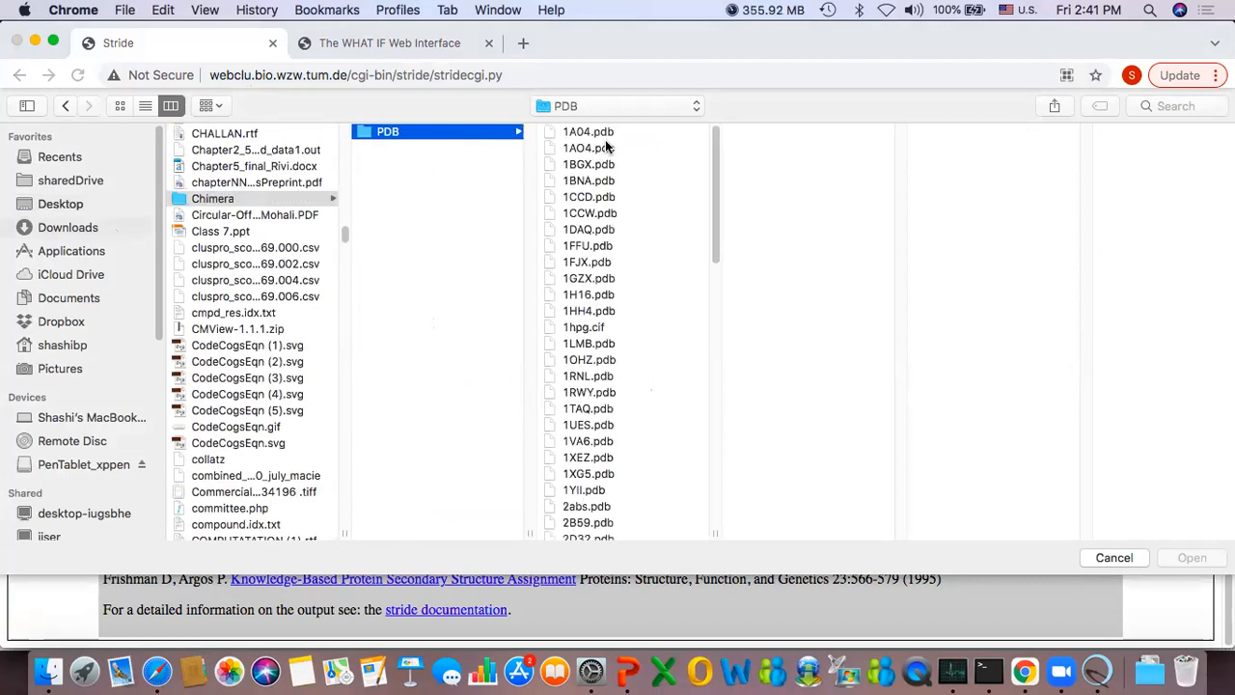
{"action": "left_click", "coordinate": [605, 132]}
{"action": "key", "text": "Return"}
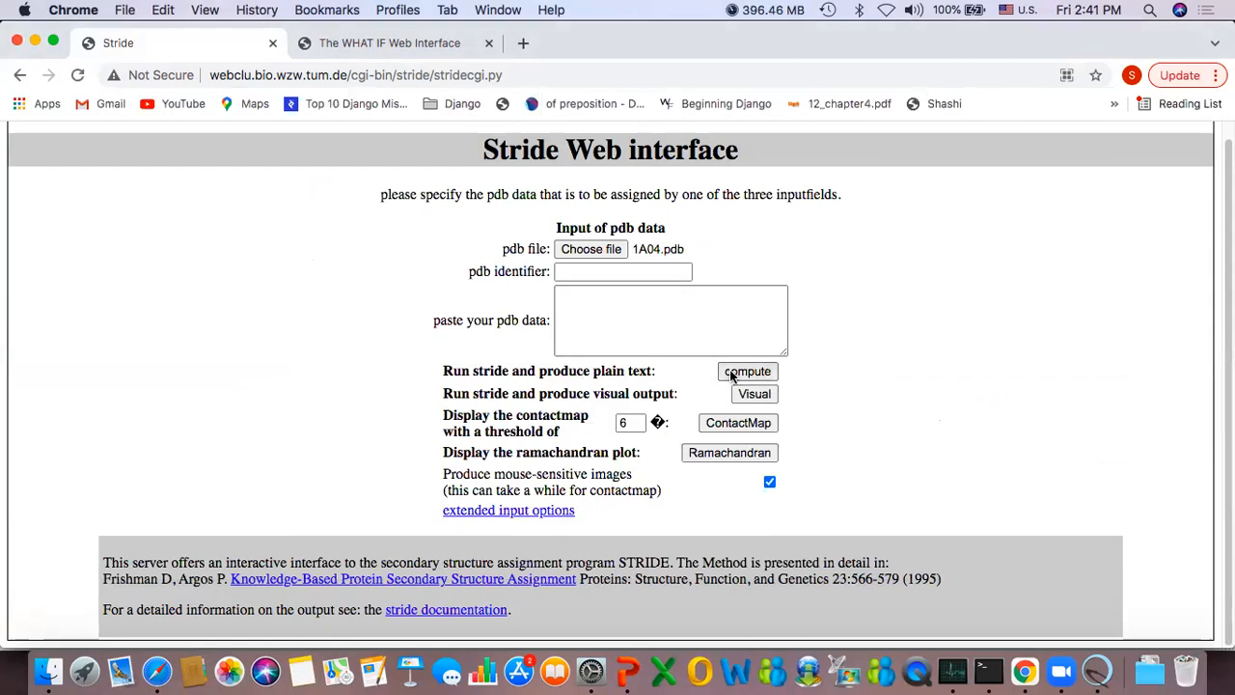
Step: Run Stride with plain text output and look through the results down to the detailed secondary structure assignment
{"action": "left_click", "coordinate": [730, 375]}
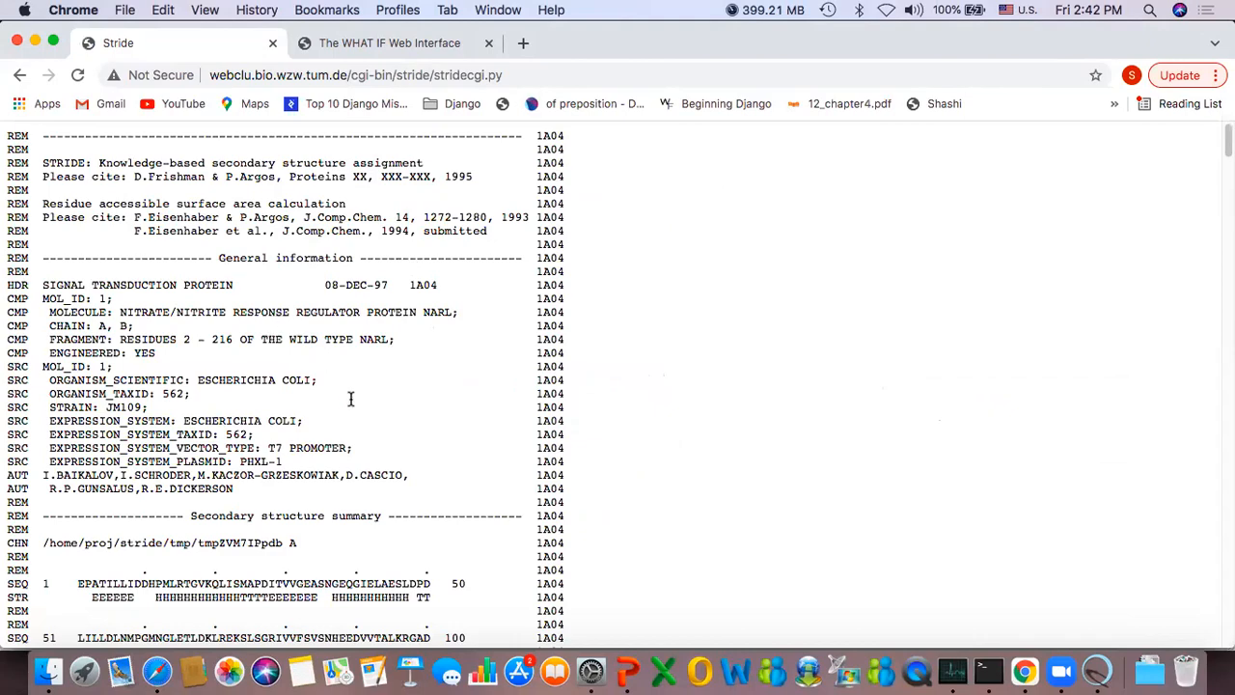
{"action": "scroll", "coordinate": [350, 398], "scroll_direction": "down", "scroll_amount": 10}
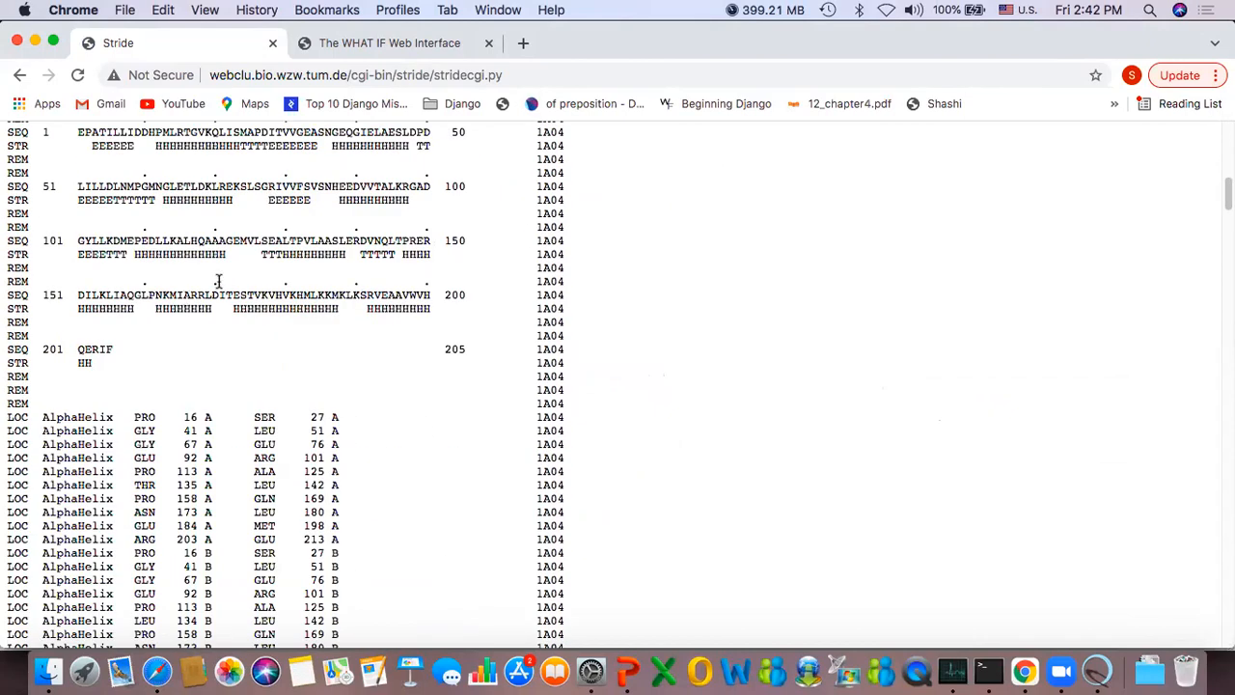
{"action": "scroll", "coordinate": [372, 360], "scroll_direction": "down", "scroll_amount": 15}
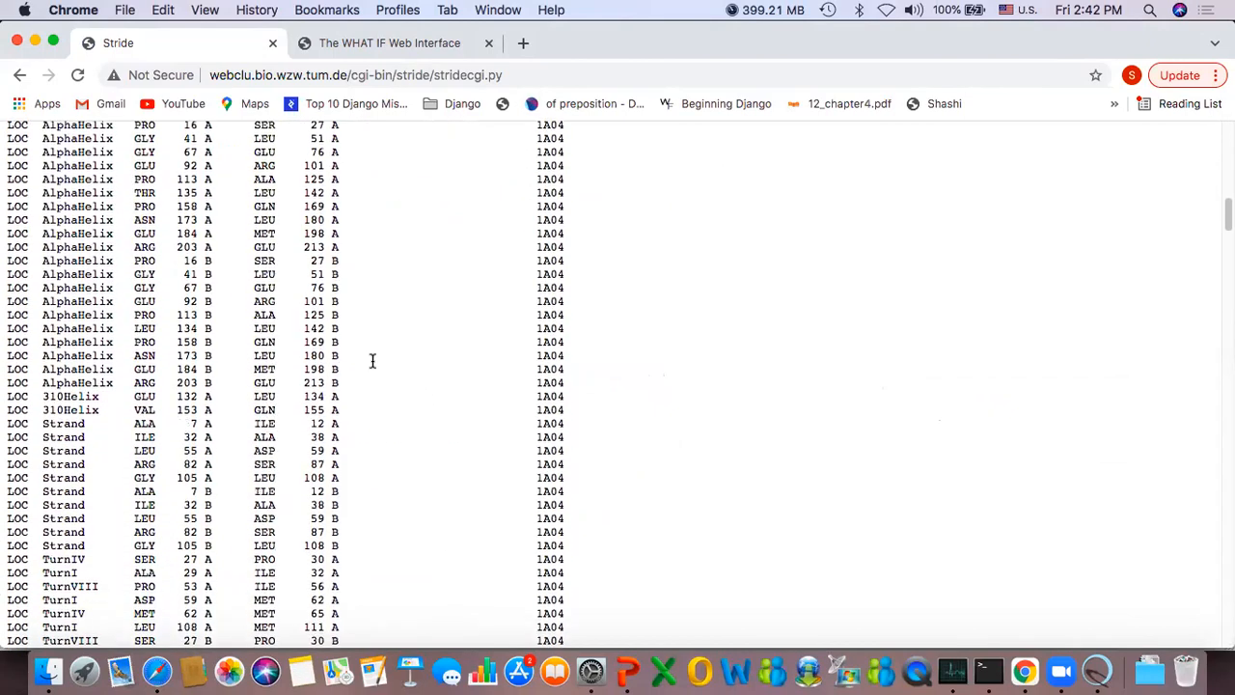
{"action": "scroll", "coordinate": [371, 360], "scroll_direction": "down", "scroll_amount": 2}
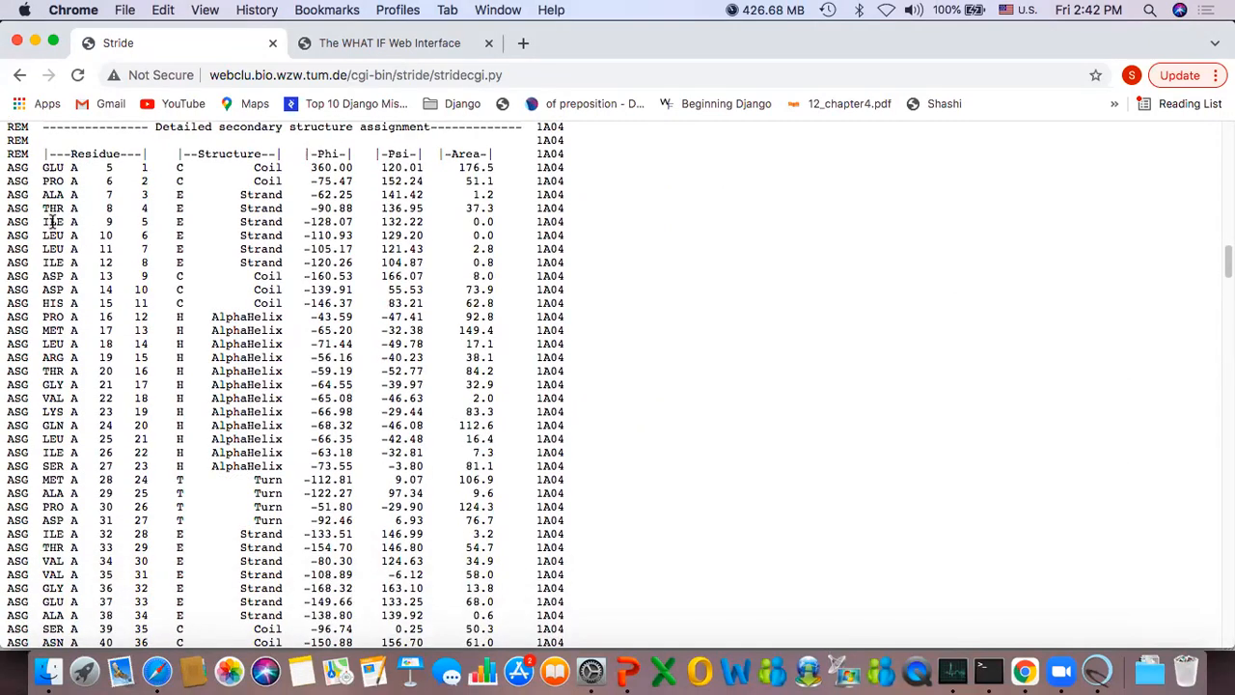
Step: Highlight the first residue's row, area, phi/psi and structure entries, and return to the Stride form's plain text option
{"action": "left_click_drag", "start_coordinate": [5, 168], "coordinate": [564, 167]}
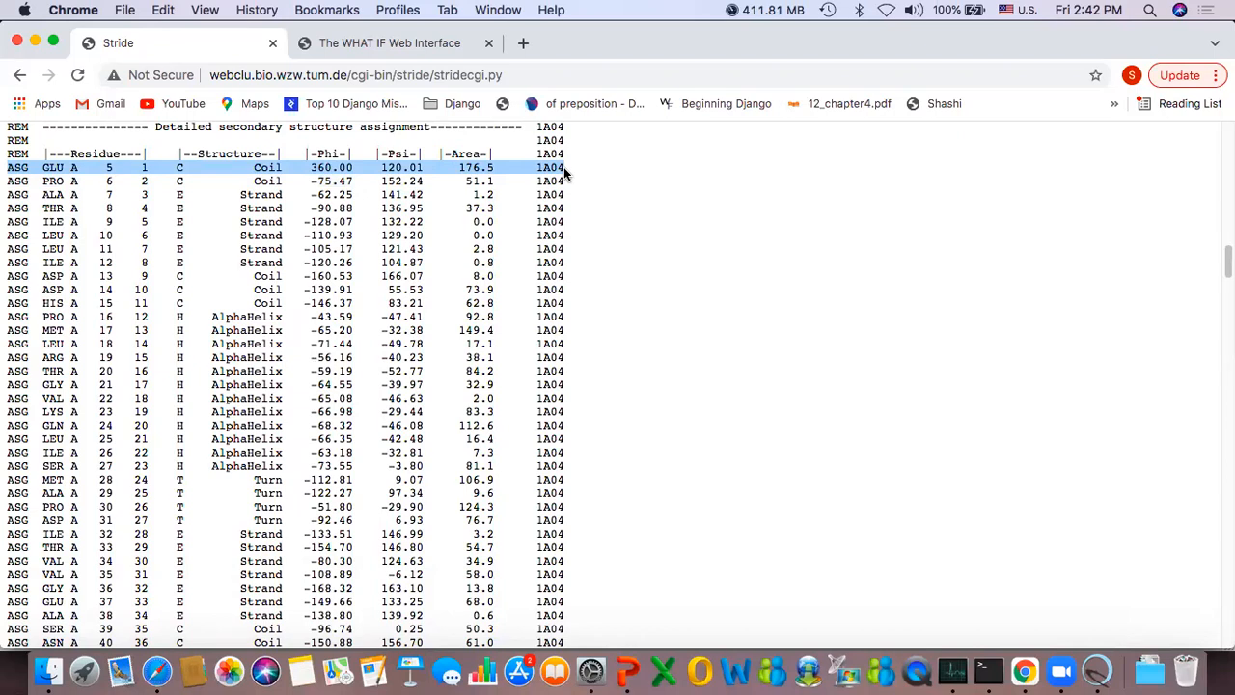
{"action": "left_click", "coordinate": [561, 167]}
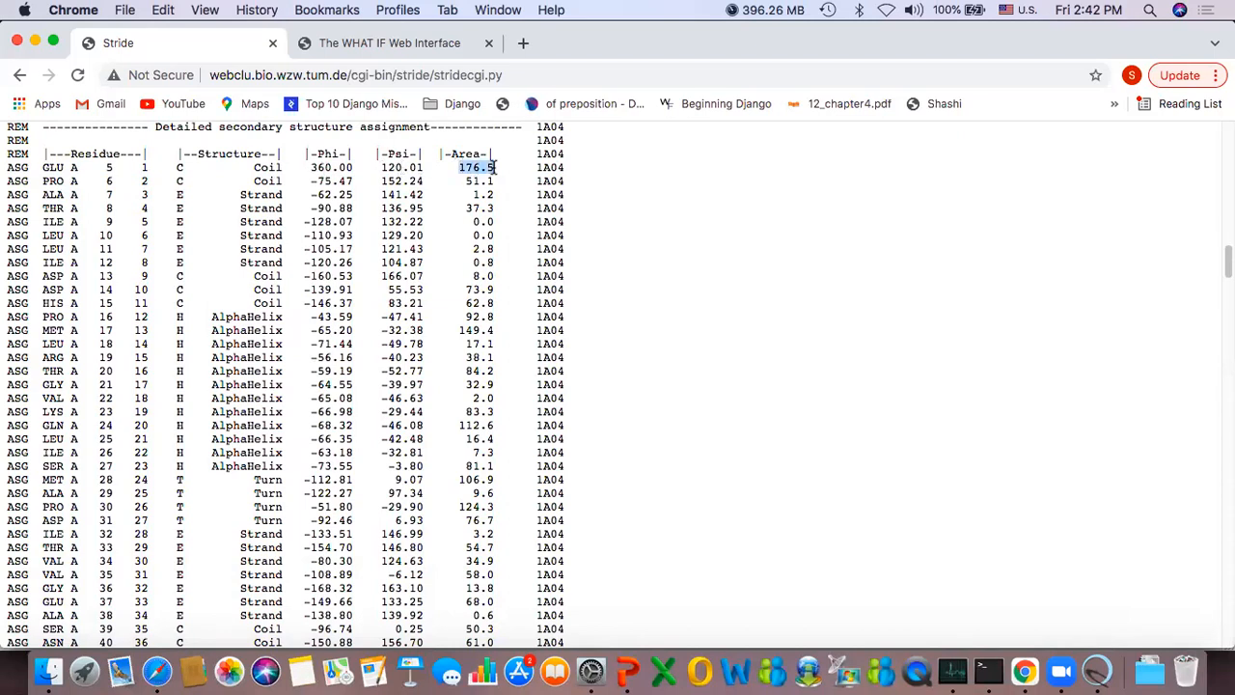
{"action": "left_click", "coordinate": [443, 167]}
{"action": "left_click_drag", "start_coordinate": [443, 167], "coordinate": [495, 168]}
{"action": "left_click_drag", "start_coordinate": [309, 167], "coordinate": [426, 167]}
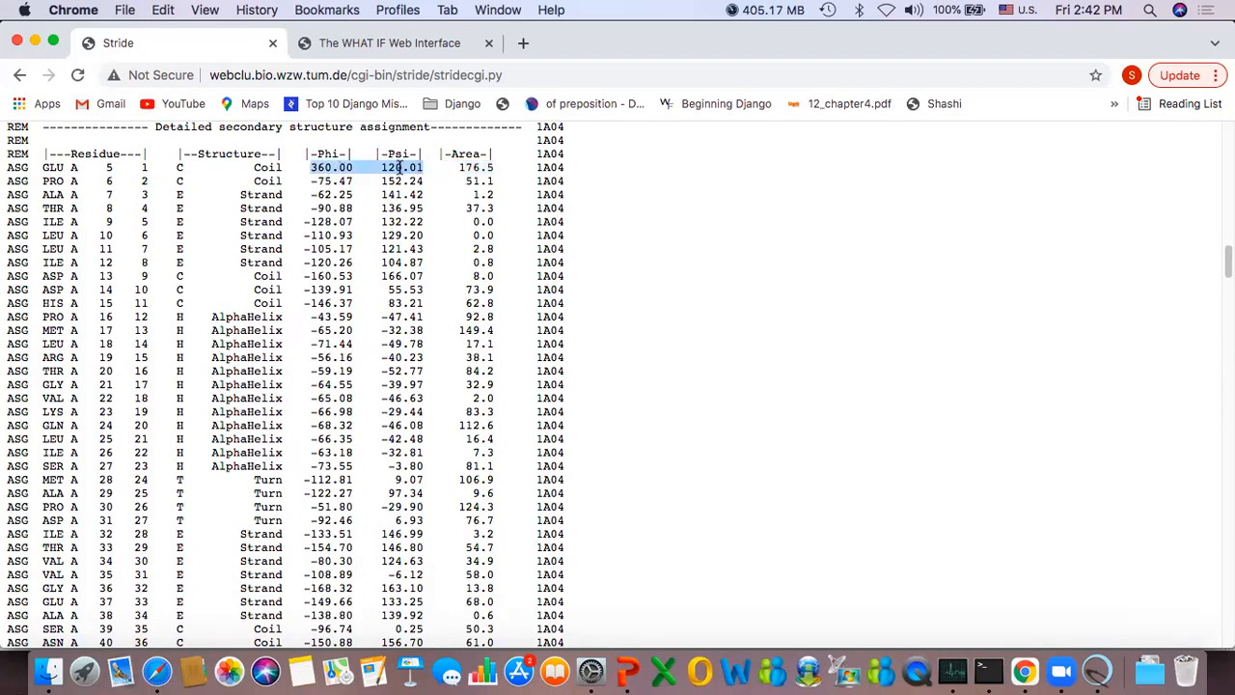
{"action": "double_click", "coordinate": [267, 167]}
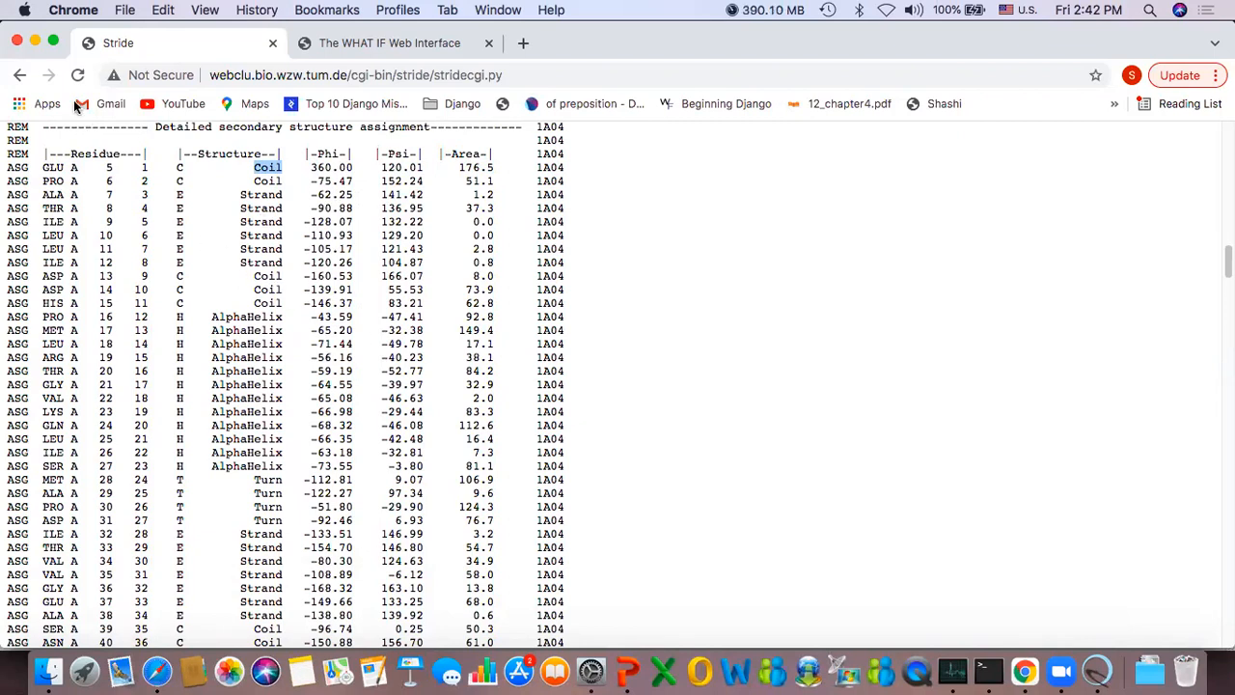
{"action": "left_click", "coordinate": [19, 75]}
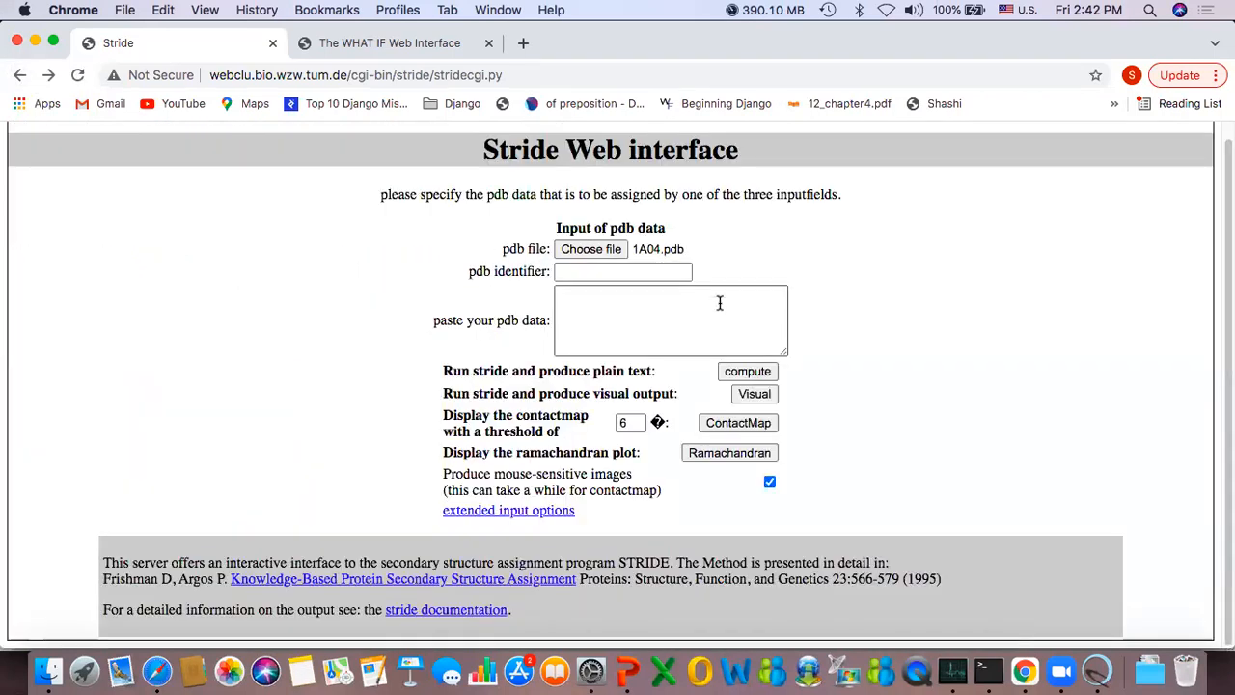
{"action": "left_click_drag", "start_coordinate": [431, 372], "coordinate": [704, 372]}
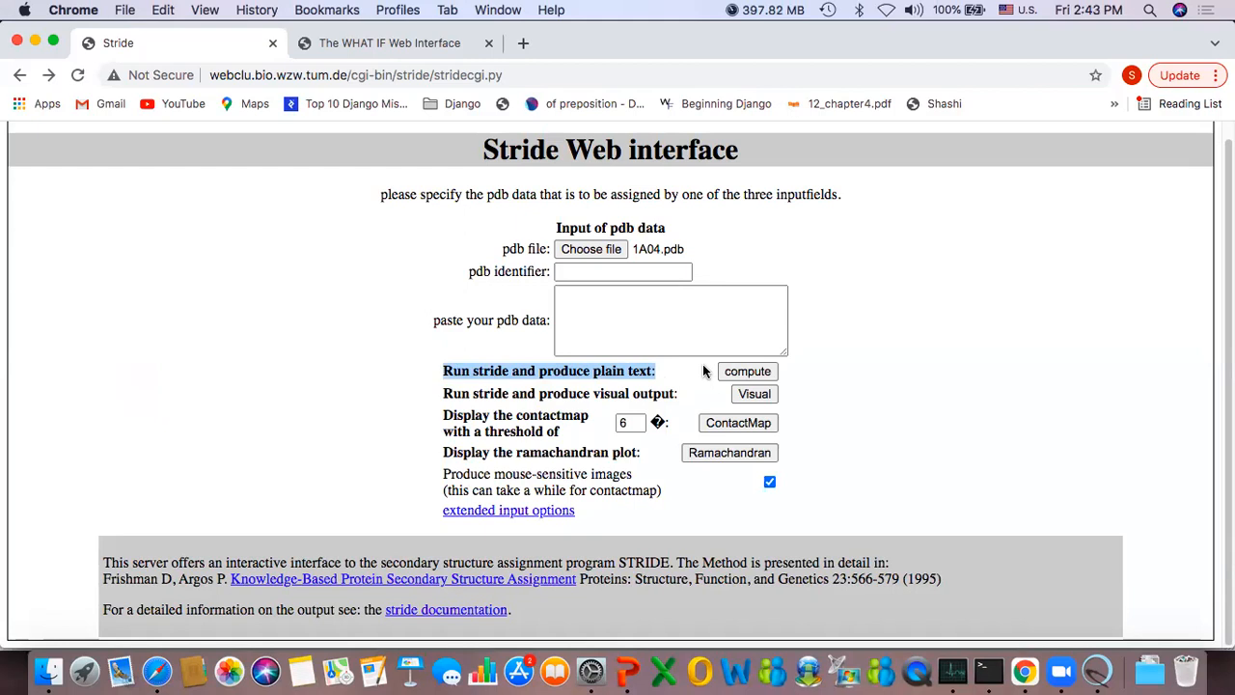
Step: Switch to UCSF Chimera and close the current session with the displayed binding site
{"action": "key", "text": "super+Tab"}
{"action": "key", "text": "super+Tab"}
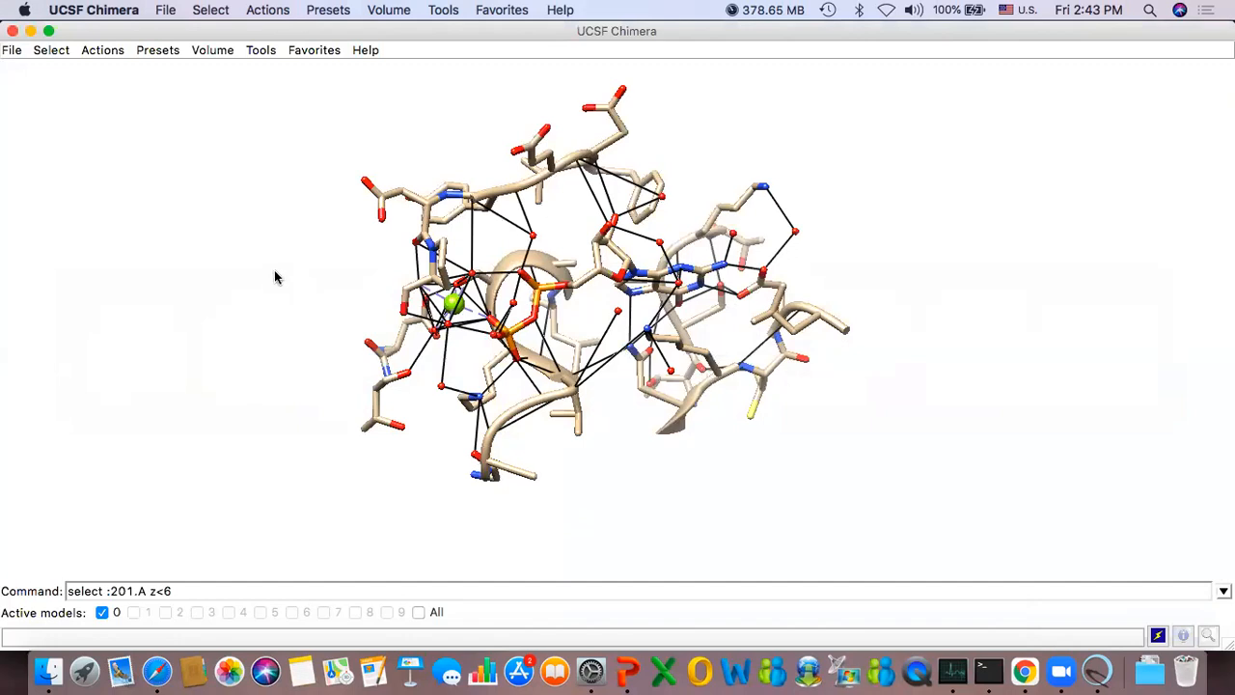
{"action": "left_click", "coordinate": [19, 53]}
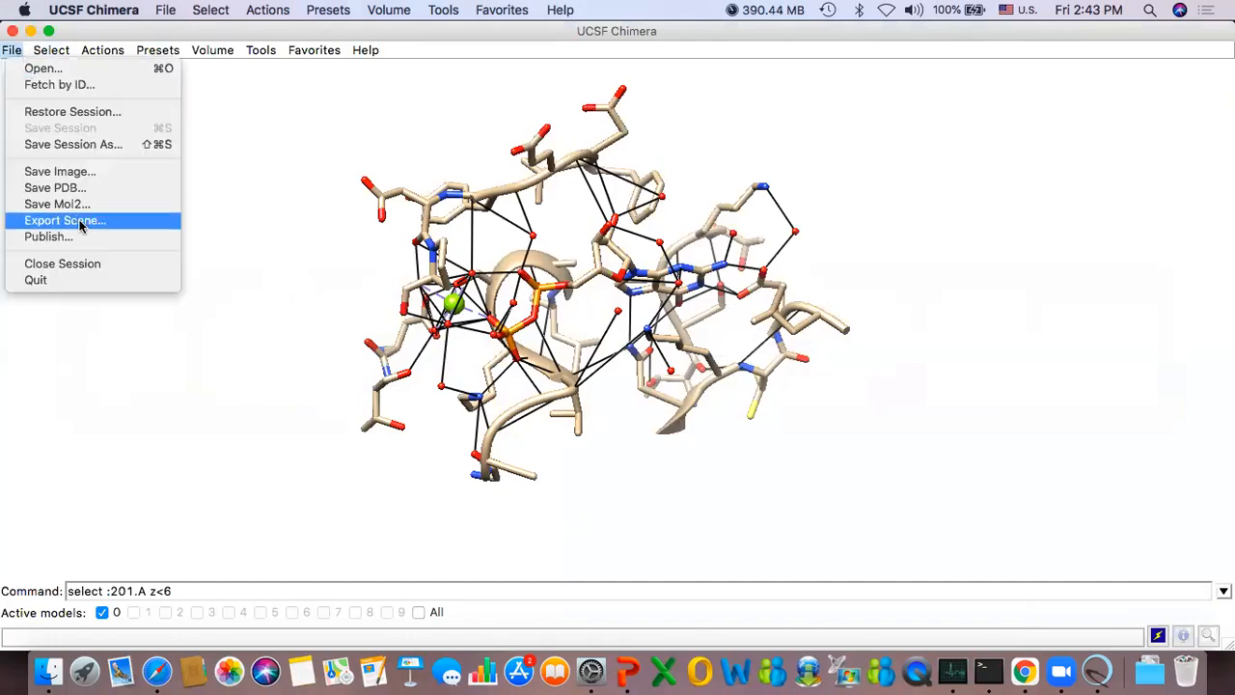
{"action": "left_click", "coordinate": [88, 263]}
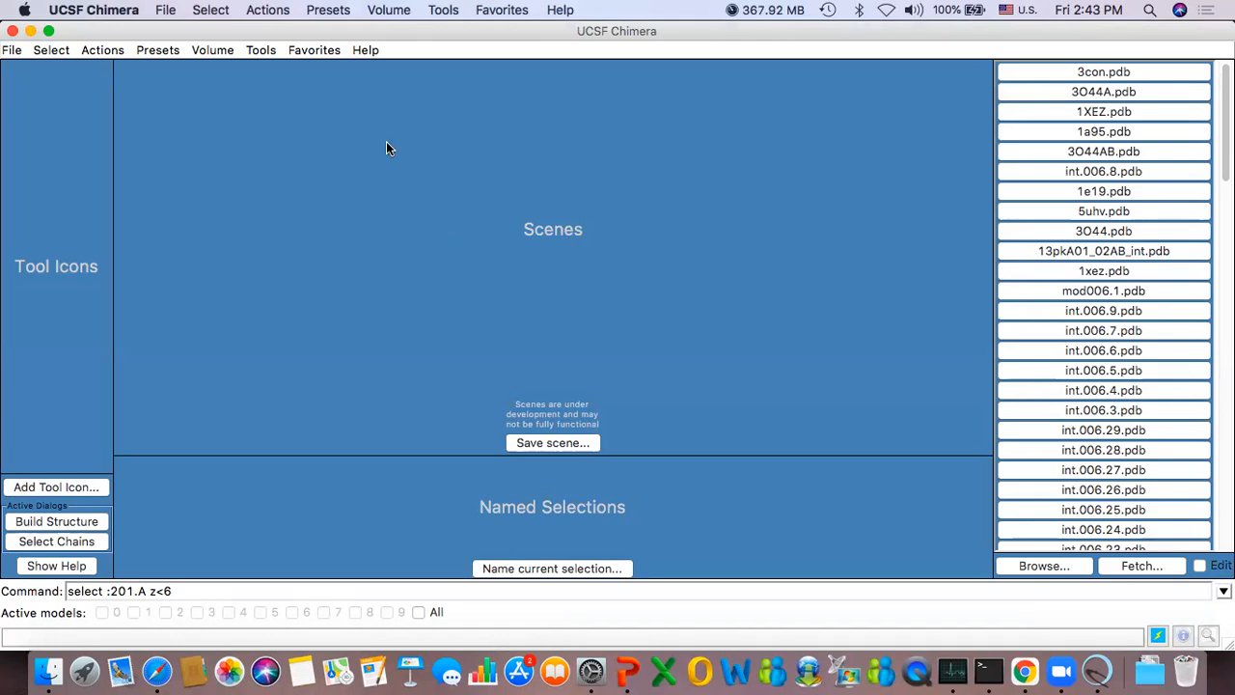
Step: Open the Build Structure tool and enter GGGGGGGG as the sequence of a new peptide
{"action": "left_click", "coordinate": [270, 55]}
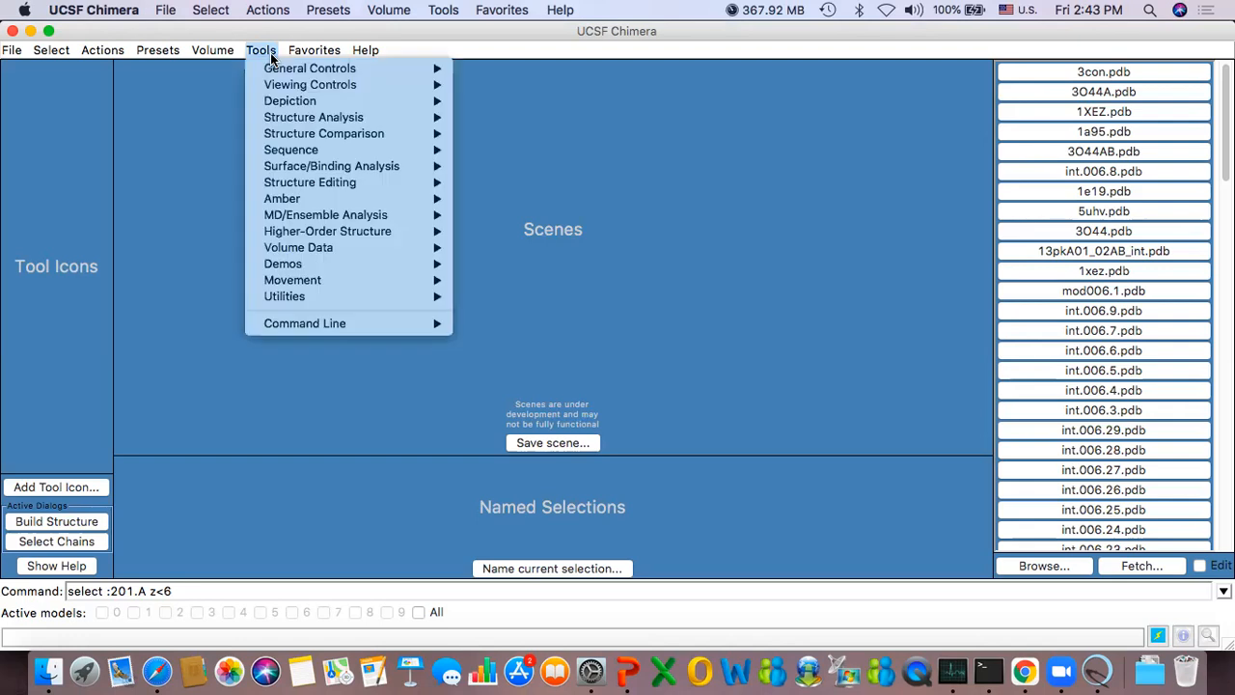
{"action": "mouse_move", "coordinate": [365, 177]}
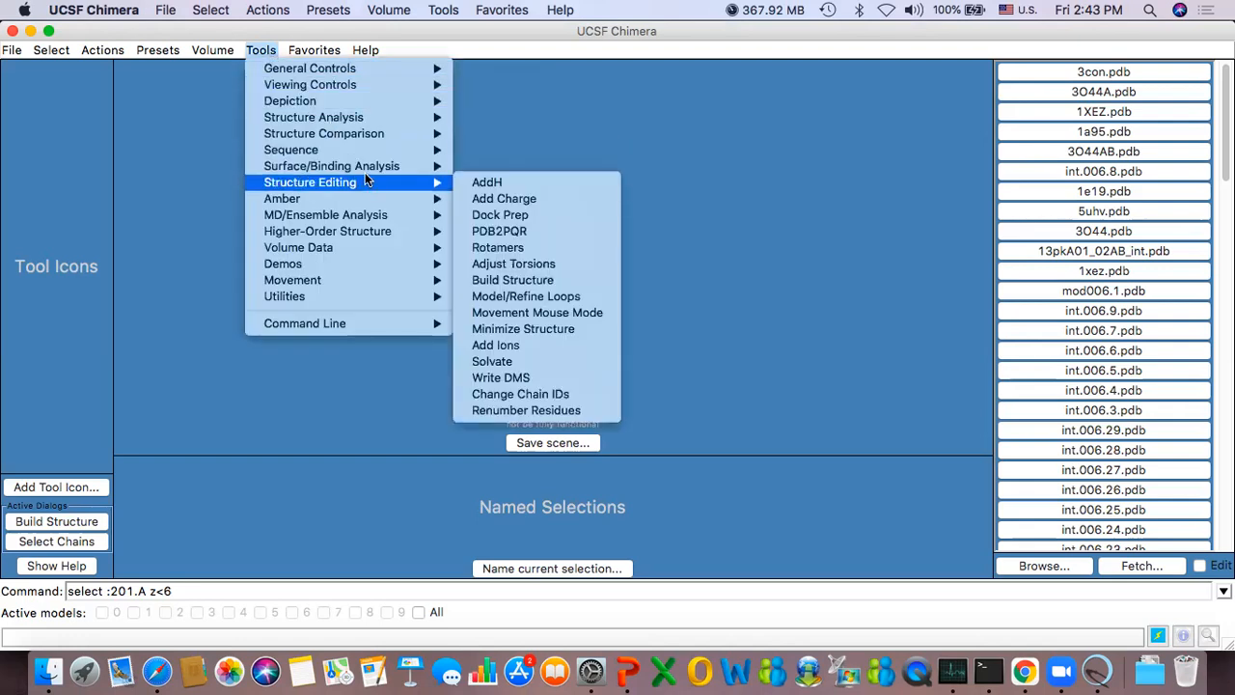
{"action": "left_click", "coordinate": [556, 279]}
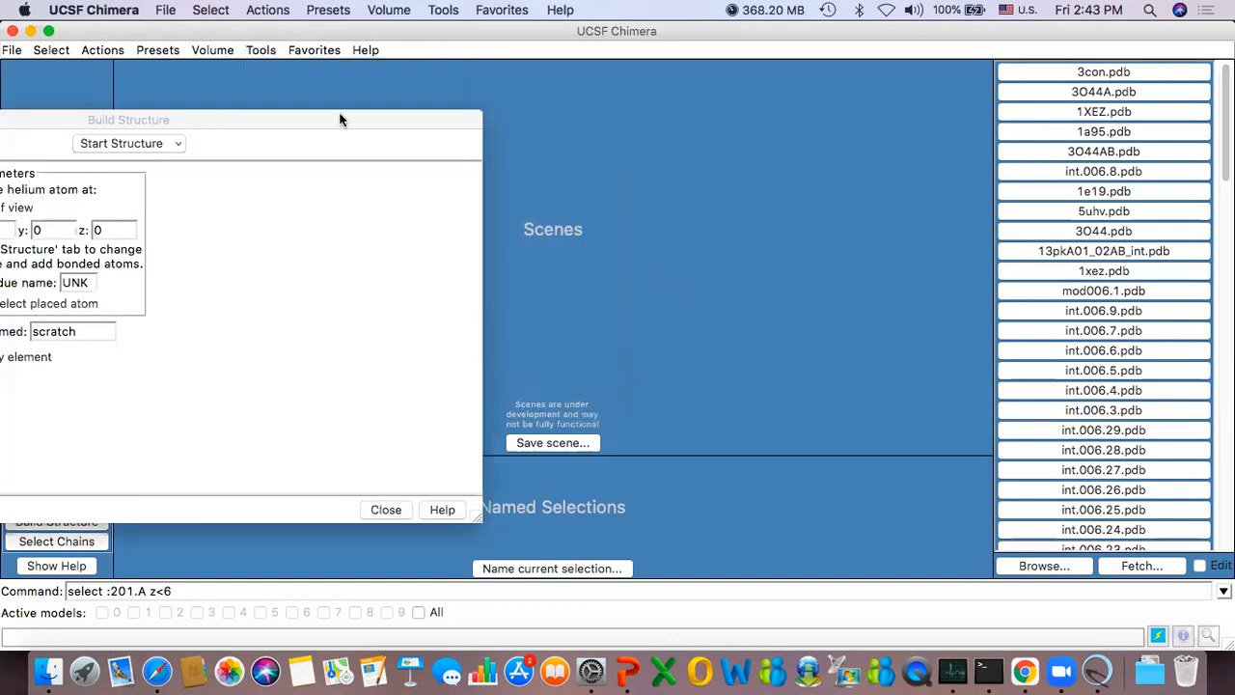
{"action": "left_click_drag", "start_coordinate": [293, 119], "coordinate": [814, 101]}
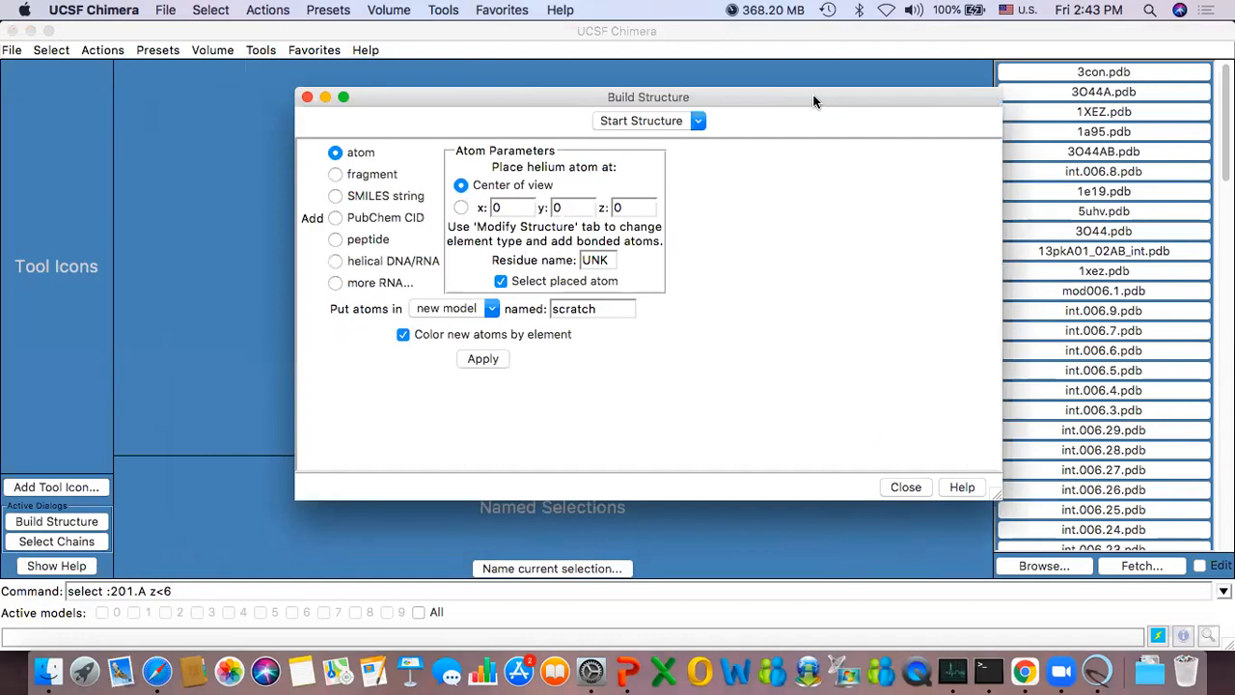
{"action": "left_click", "coordinate": [335, 240]}
{"action": "left_click", "coordinate": [548, 238]}
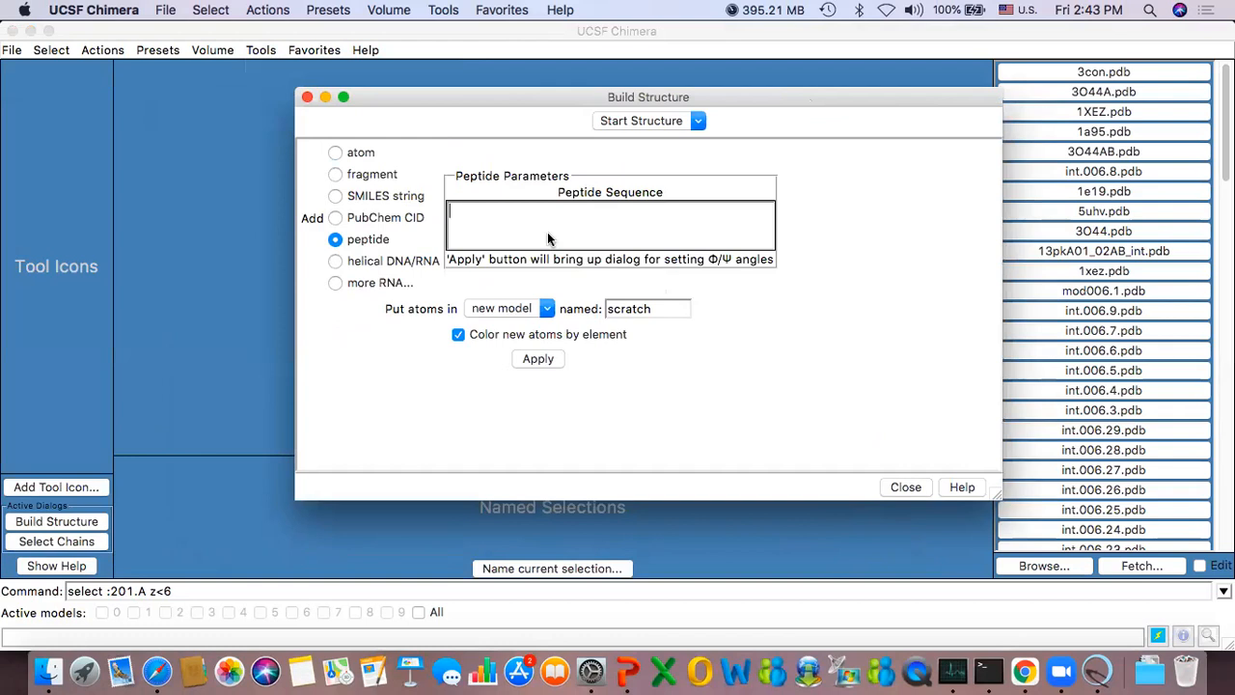
{"action": "type", "text": "GGGGGGGG"}
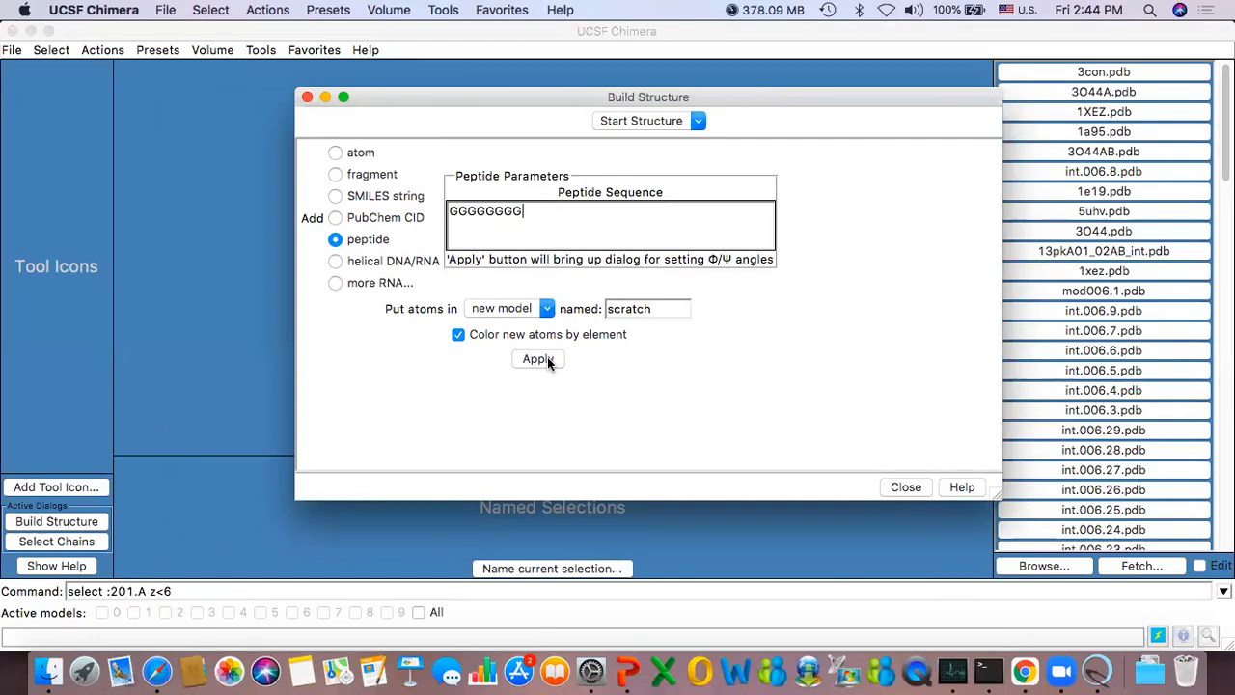
Step: Close the Build Structure dialog and open it again
{"action": "left_click", "coordinate": [905, 487]}
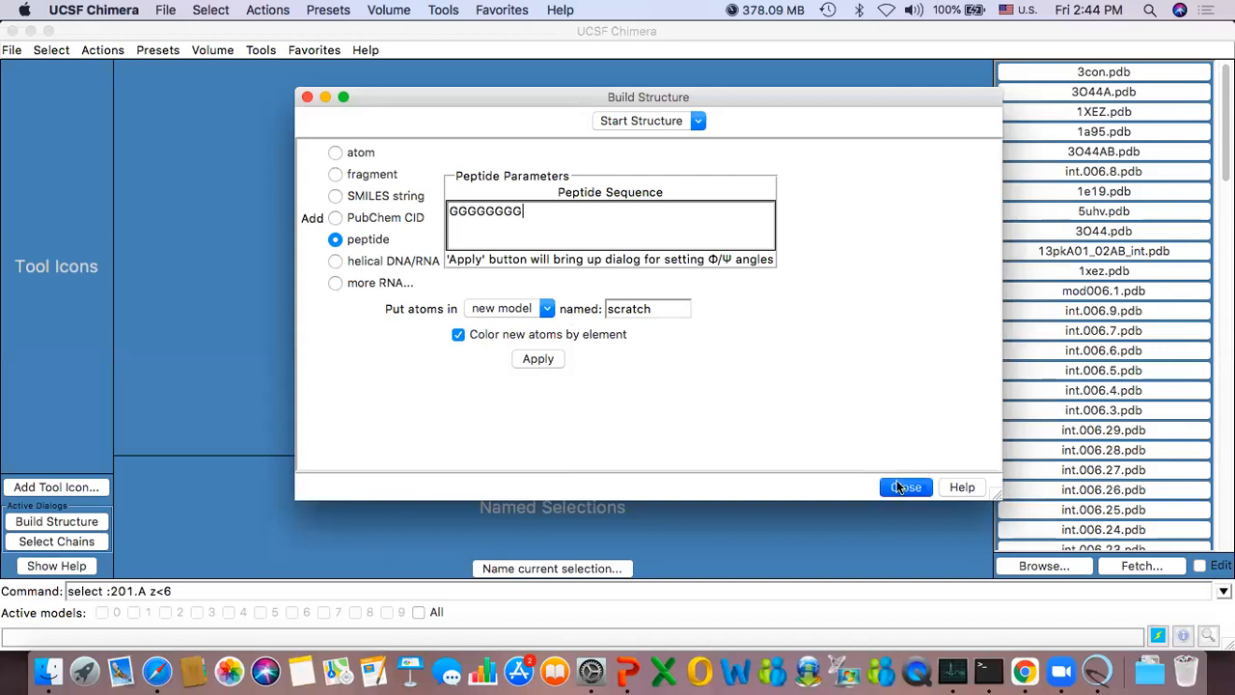
{"action": "left_click", "coordinate": [263, 52]}
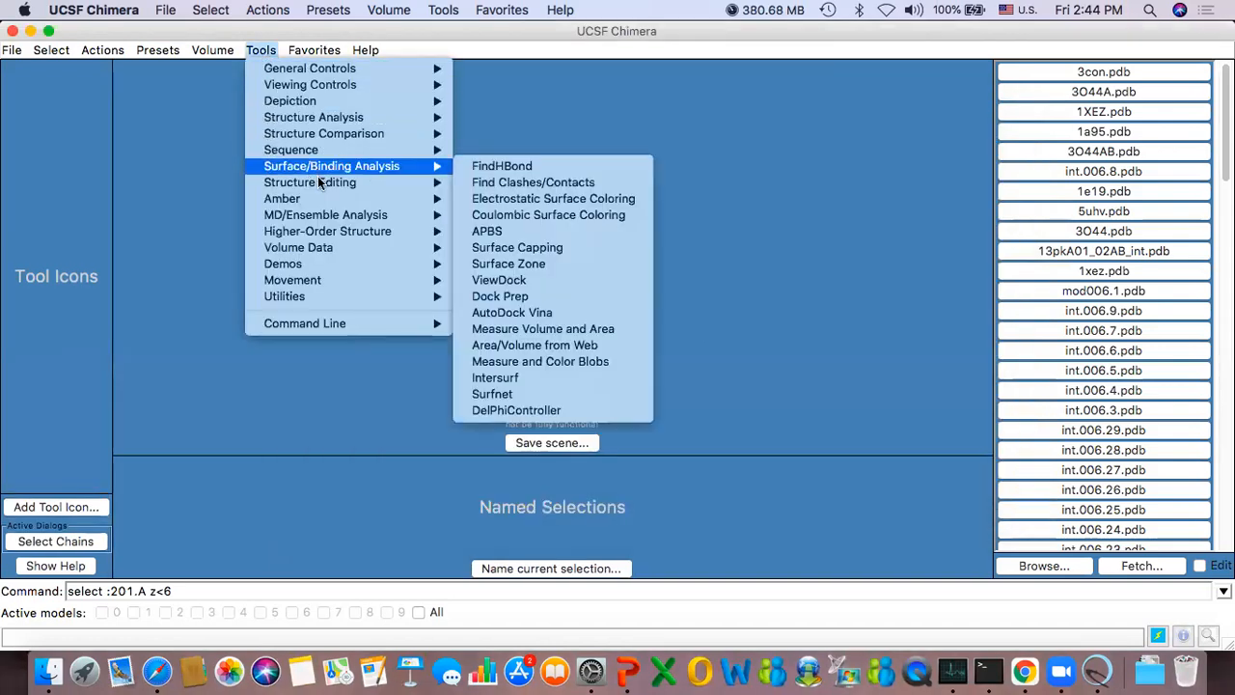
{"action": "mouse_move", "coordinate": [318, 183]}
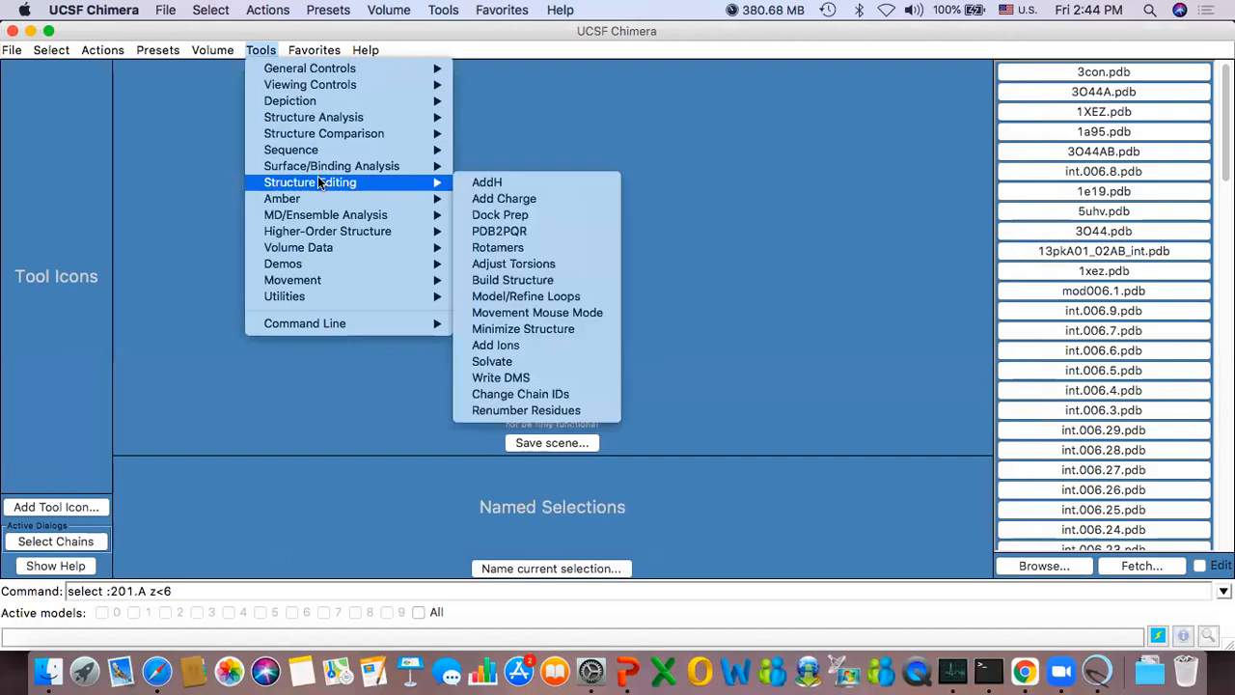
{"action": "left_click", "coordinate": [554, 280]}
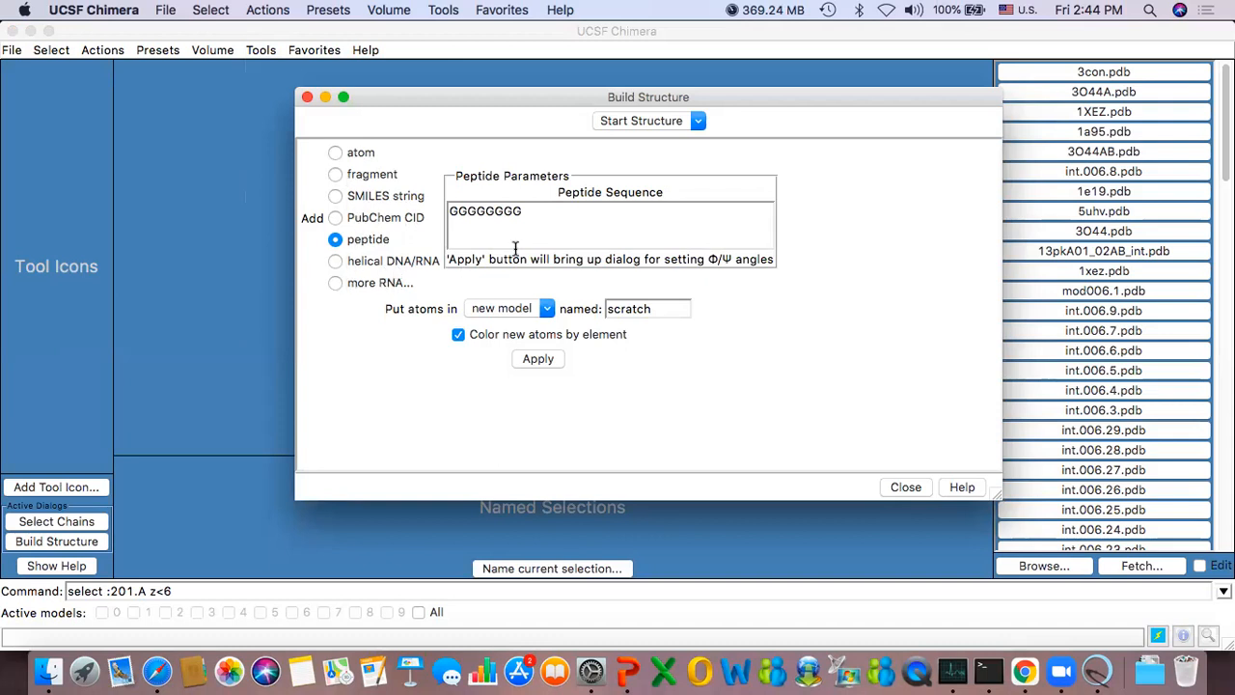
Step: Apply the peptide sequence to bring up its phi/psi angle settings, and move the Build Structure dialog clear of them
{"action": "left_click", "coordinate": [532, 213]}
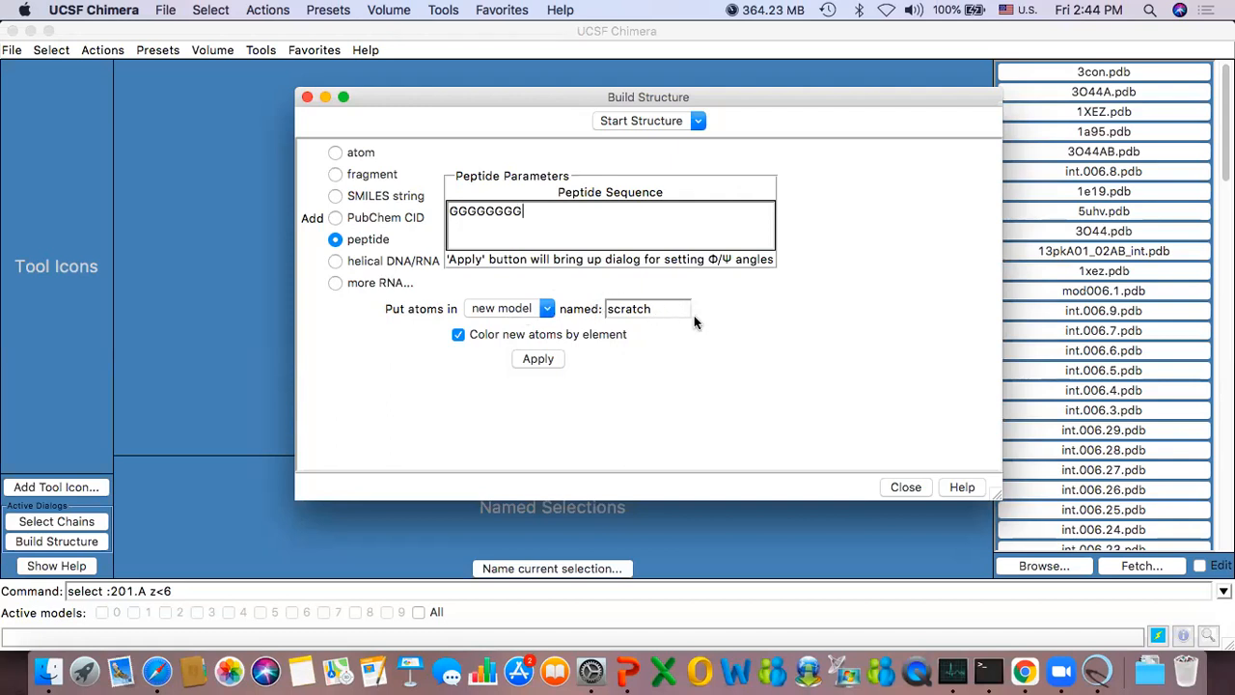
{"action": "left_click", "coordinate": [538, 359]}
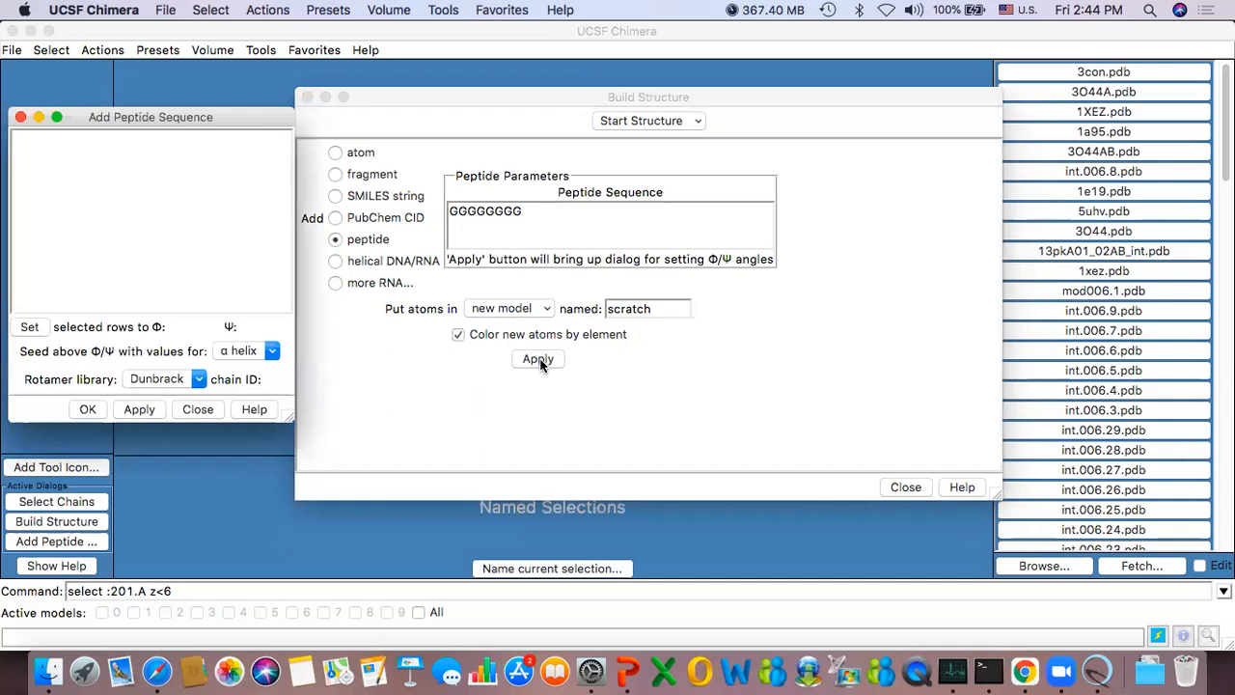
{"action": "left_click", "coordinate": [625, 98]}
{"action": "left_click_drag", "start_coordinate": [625, 98], "coordinate": [792, 93]}
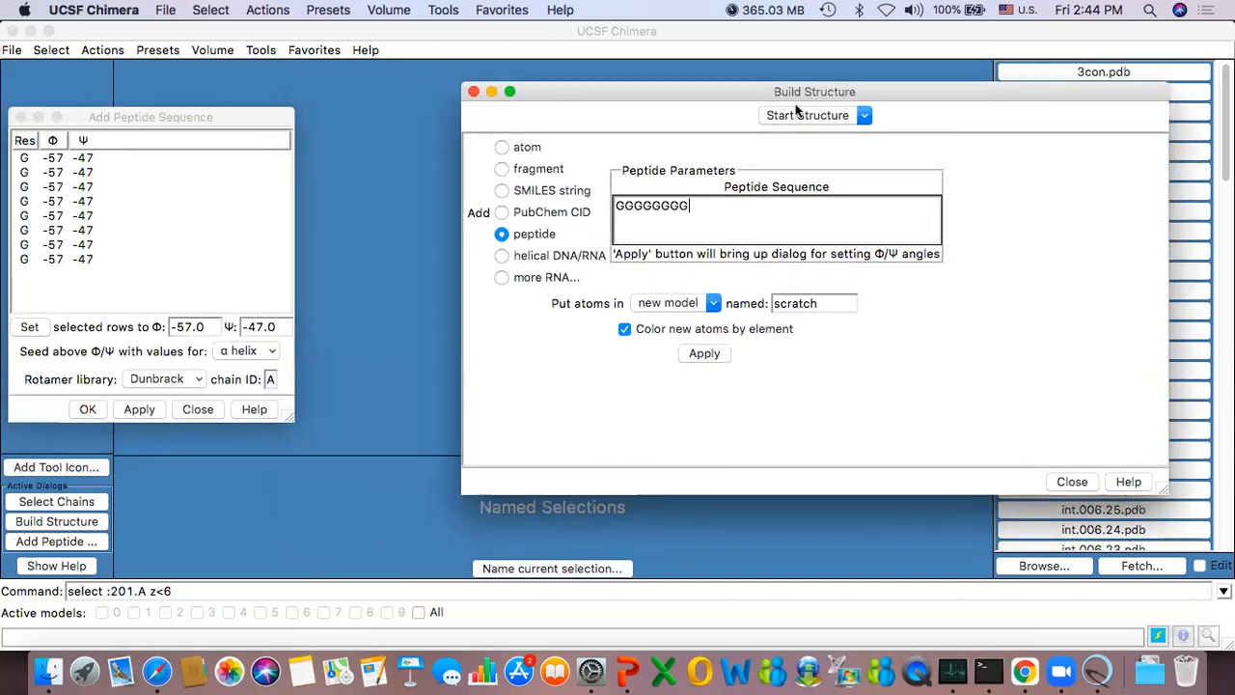
Step: Close the Build Structure dialog and move the Add Peptide Sequence dialog further into the workspace
{"action": "left_click", "coordinate": [1069, 481]}
{"action": "left_click_drag", "start_coordinate": [218, 115], "coordinate": [475, 109]}
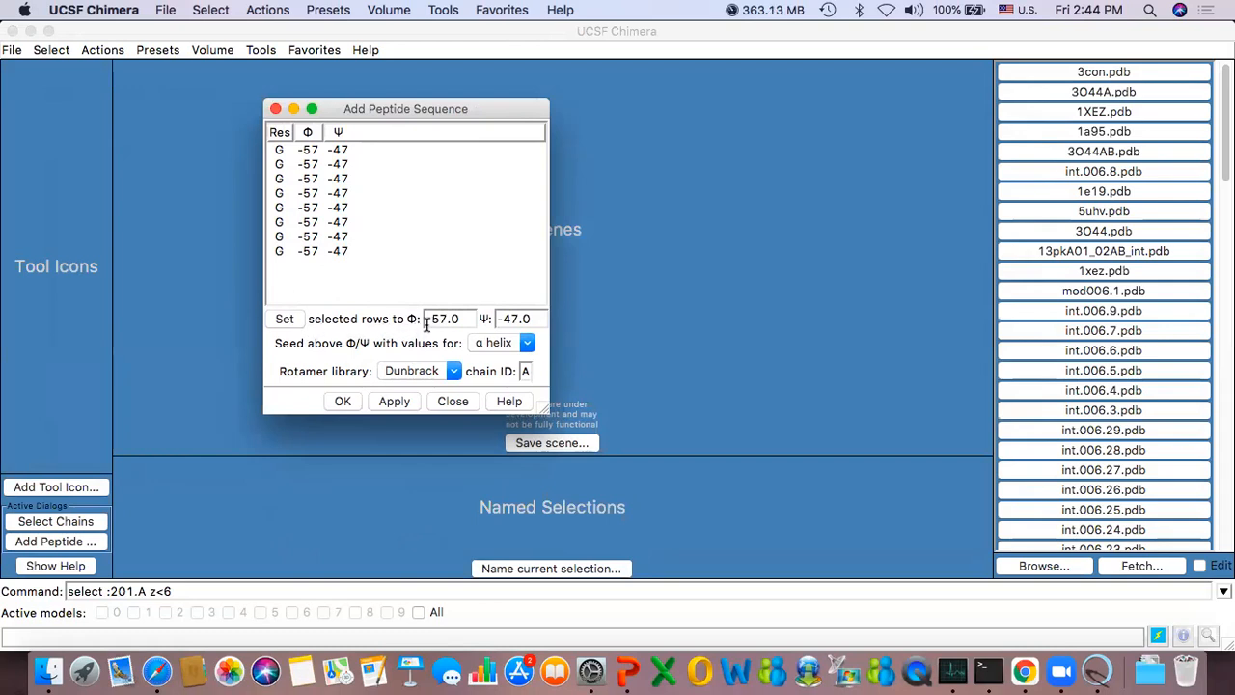
Step: Try seeding the phi/psi angles with the antiparallel β strand, 3/10 helix and π helix values
{"action": "left_click", "coordinate": [526, 343]}
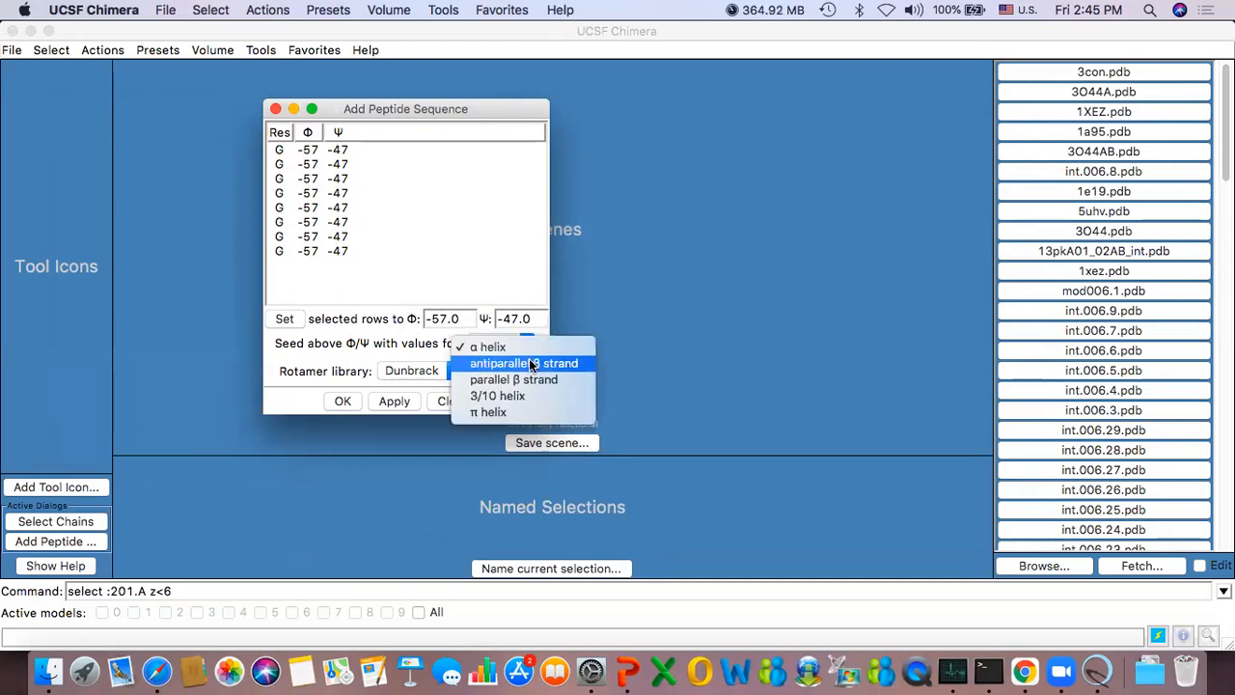
{"action": "key", "text": "Escape"}
{"action": "left_click", "coordinate": [529, 365]}
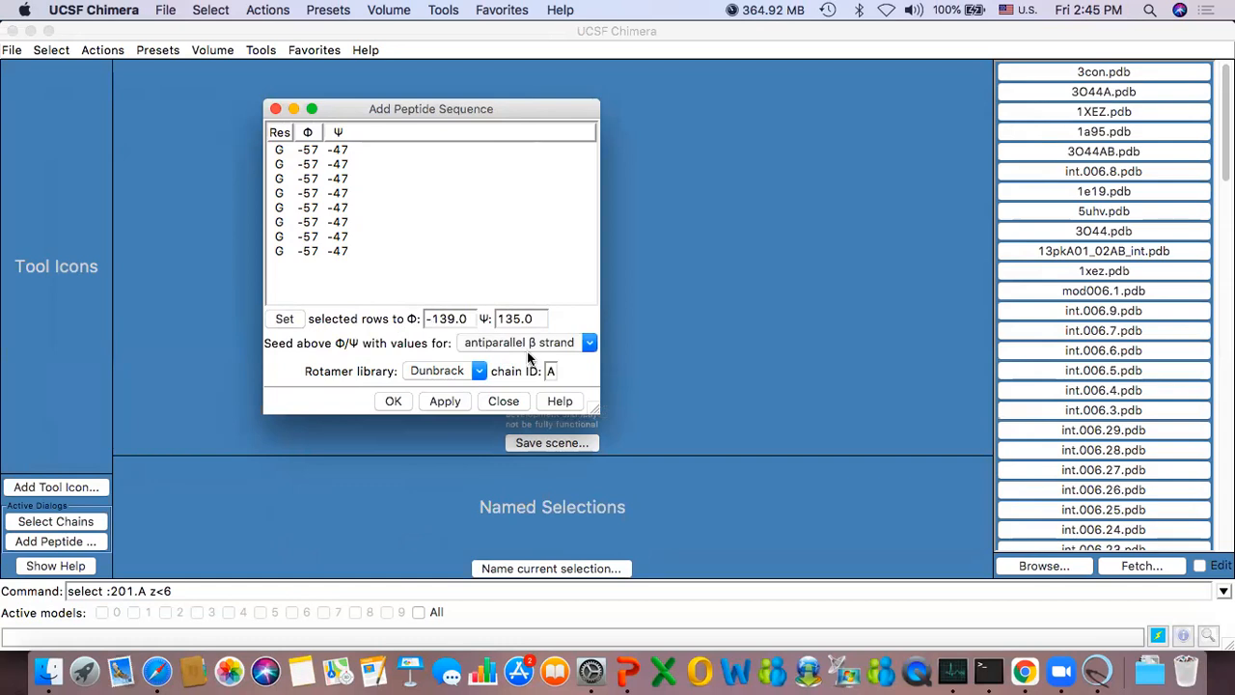
{"action": "left_click", "coordinate": [529, 345]}
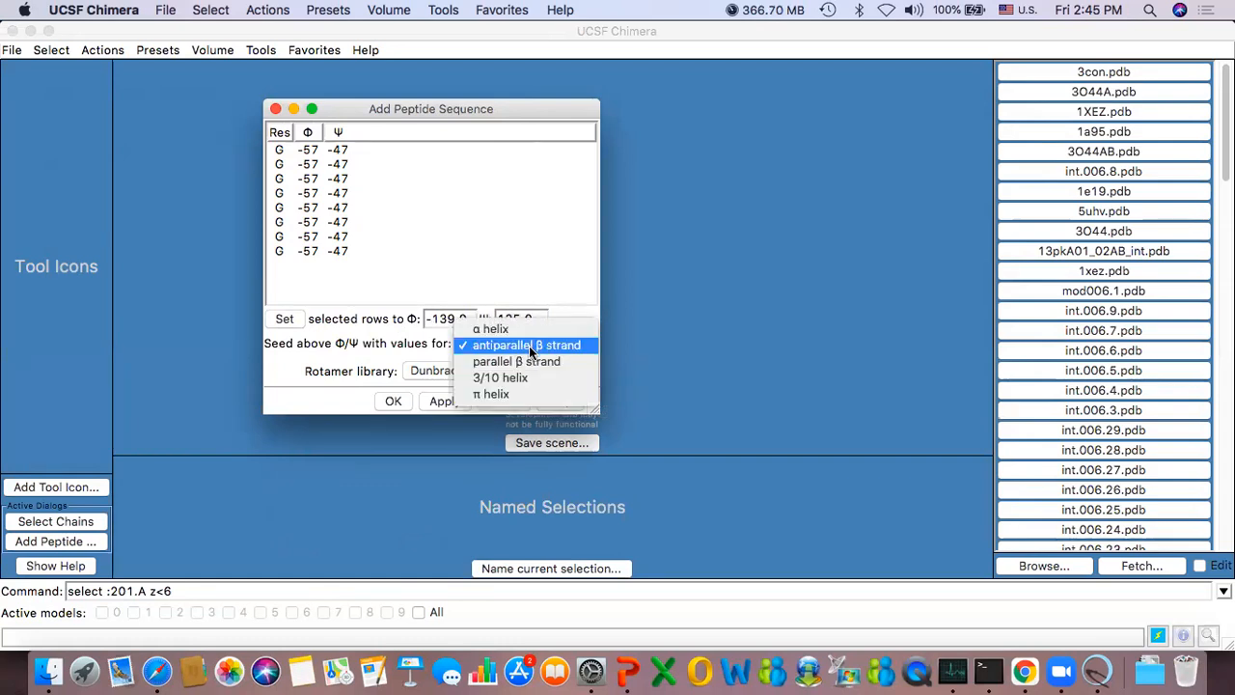
{"action": "left_click", "coordinate": [525, 353]}
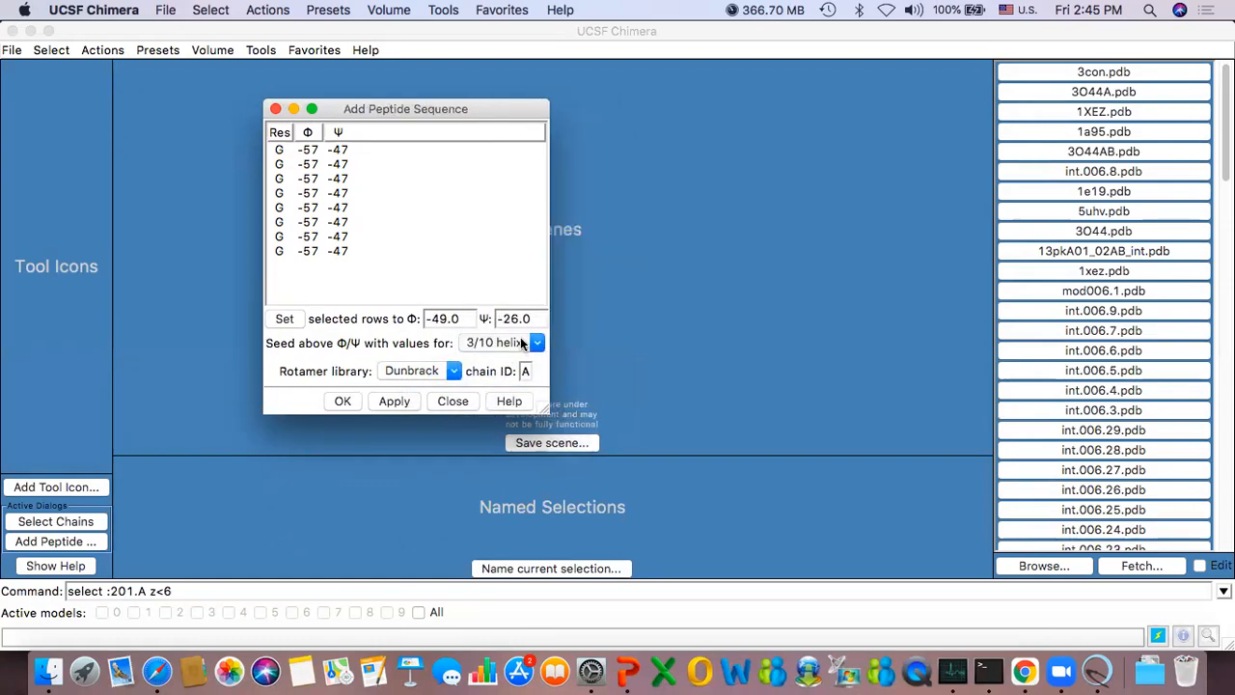
{"action": "left_click", "coordinate": [522, 343]}
{"action": "left_click", "coordinate": [522, 352]}
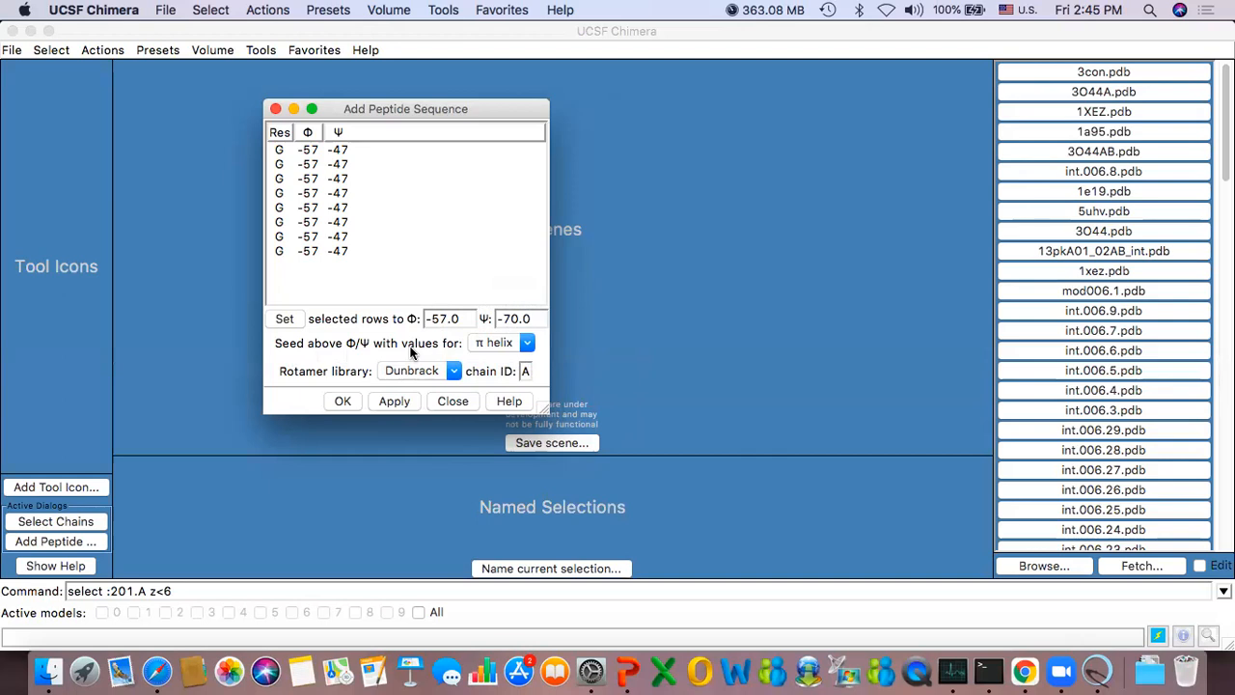
Step: Set all eight glycine residues to the 3/10 helix angles, phi -49 and psi -26
{"action": "left_click", "coordinate": [518, 343]}
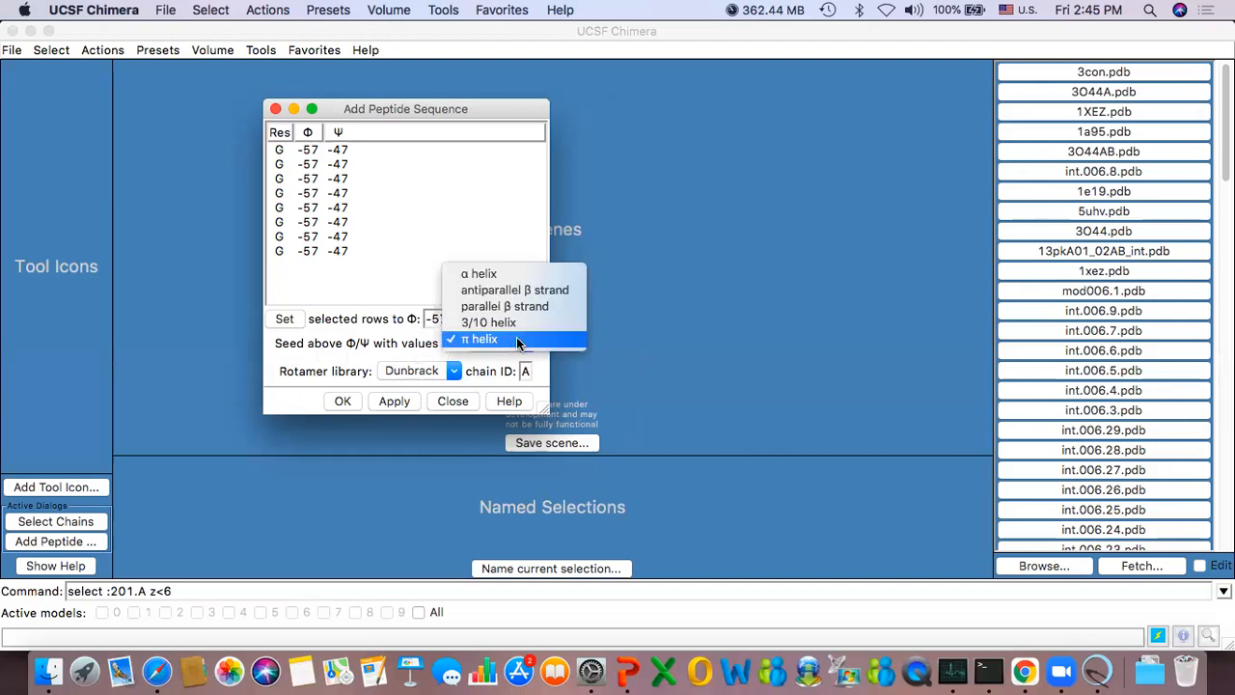
{"action": "left_click", "coordinate": [515, 322]}
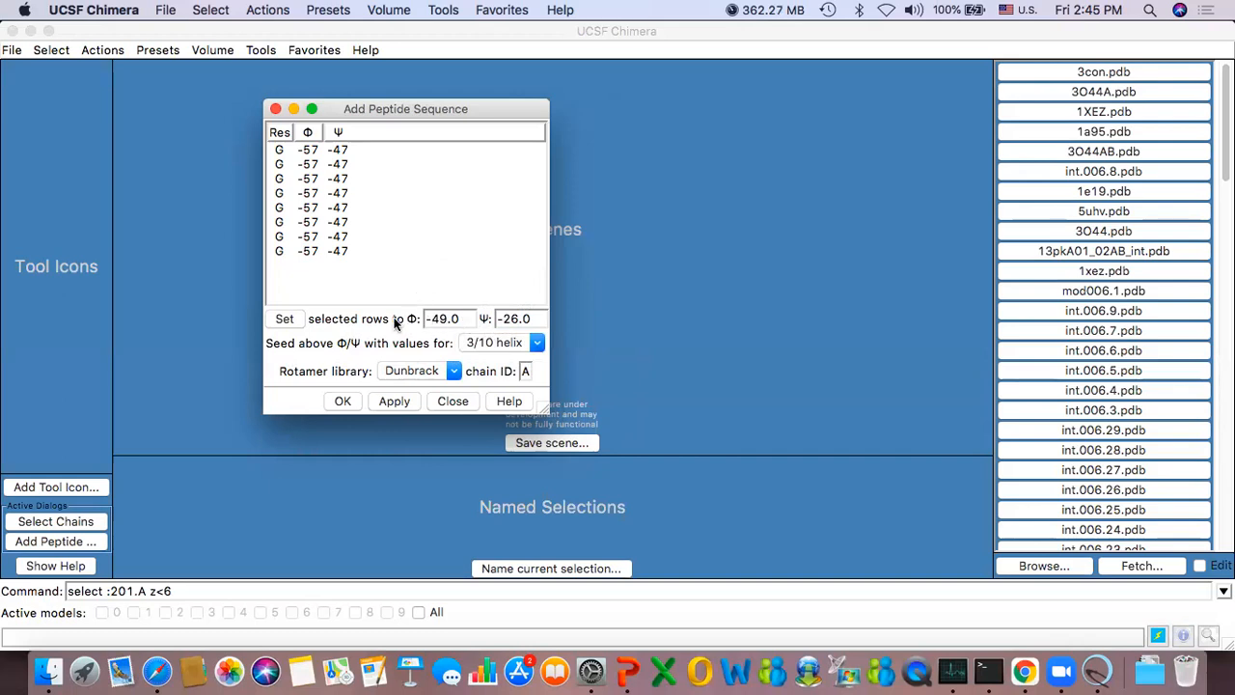
{"action": "left_click", "coordinate": [349, 152]}
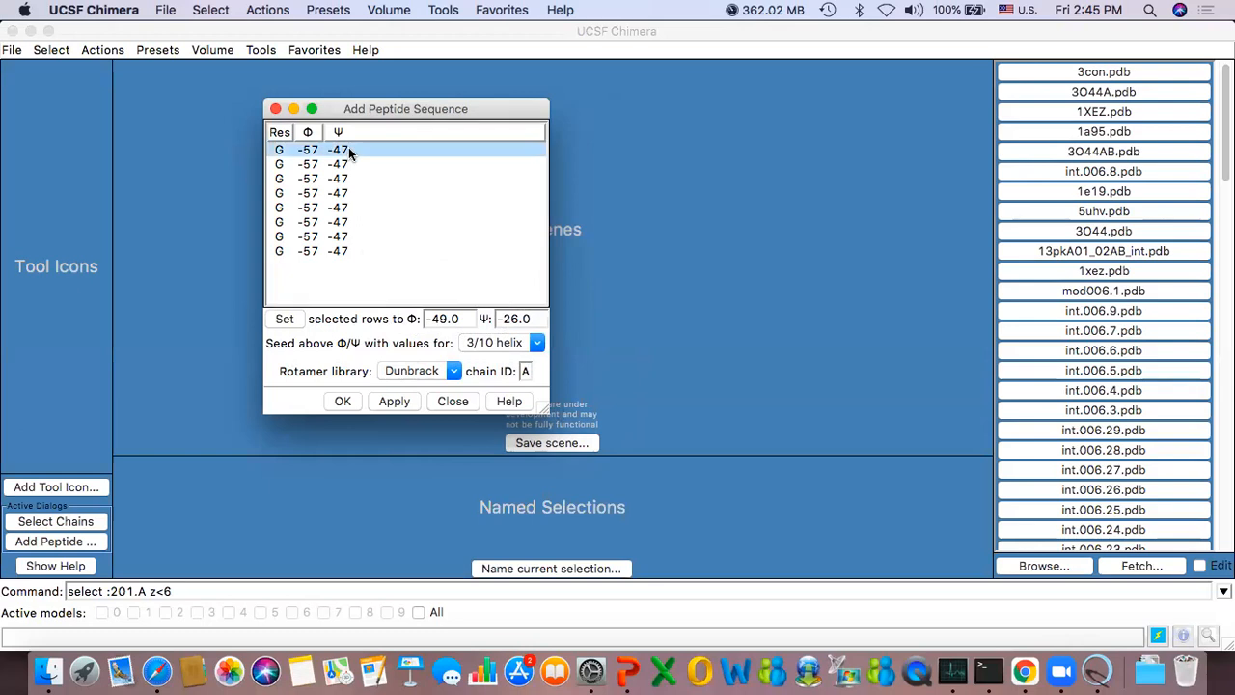
{"action": "left_click", "coordinate": [352, 253], "text": "shift"}
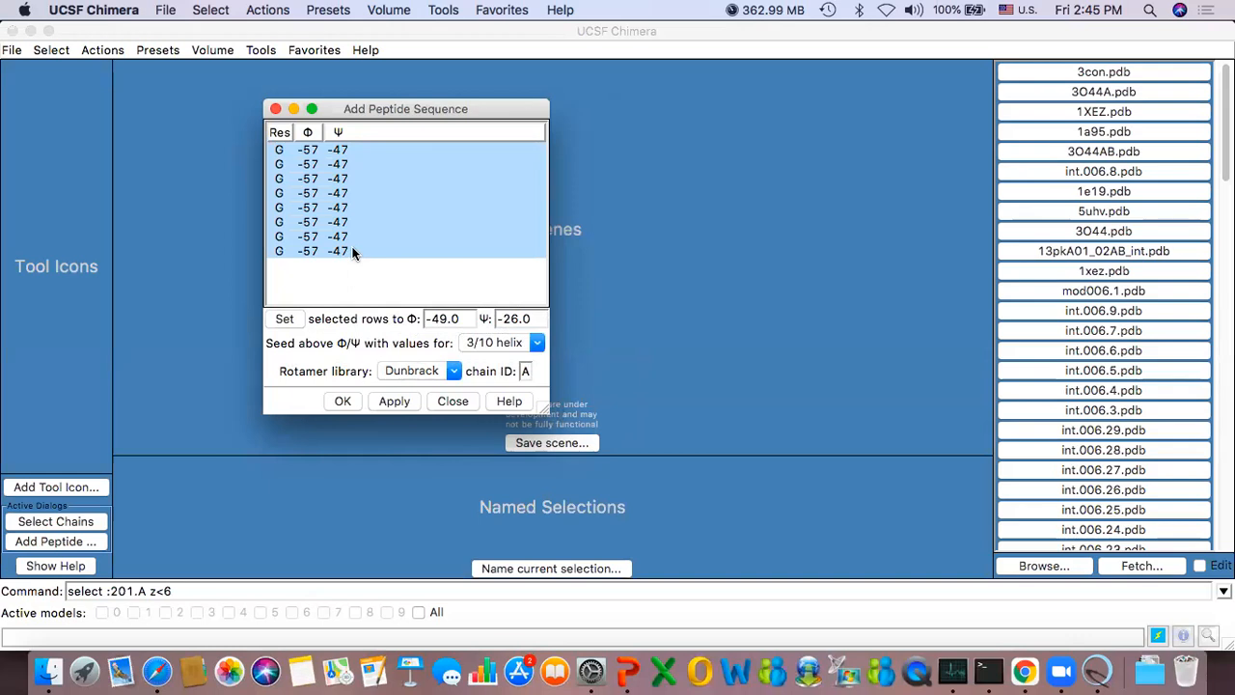
{"action": "left_click", "coordinate": [287, 322]}
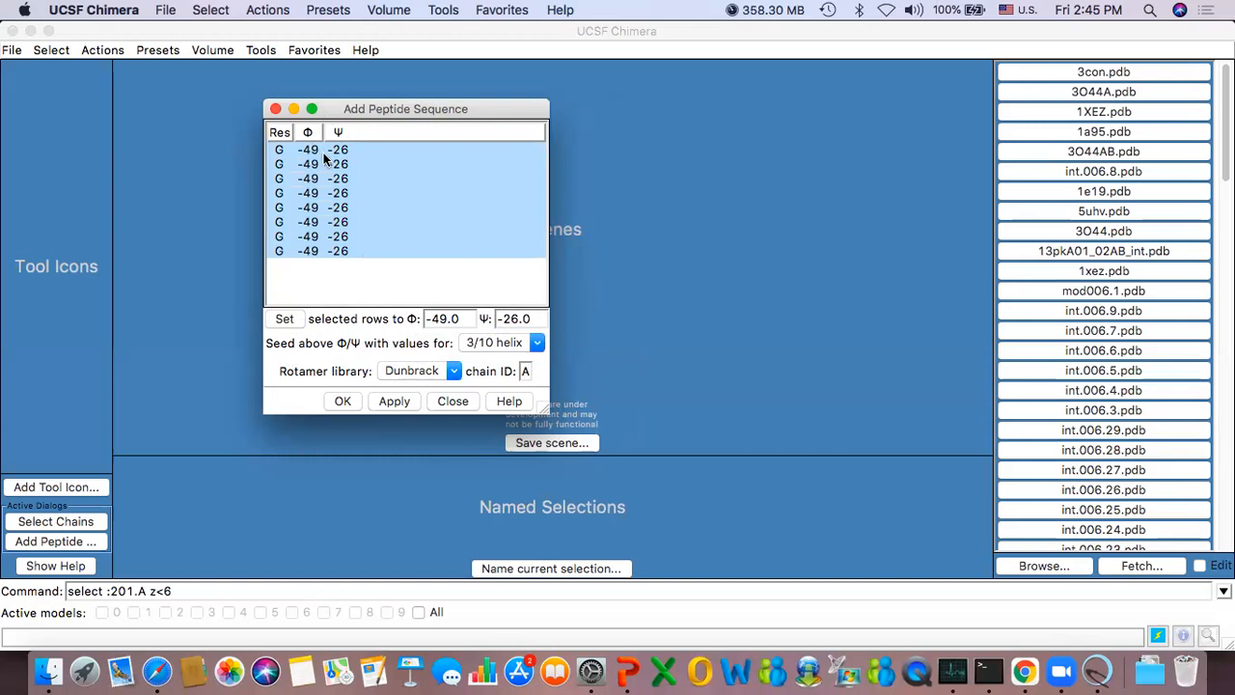
Step: Set the fourth glycine residue's angles to phi 40 and psi 32
{"action": "left_click", "coordinate": [324, 193]}
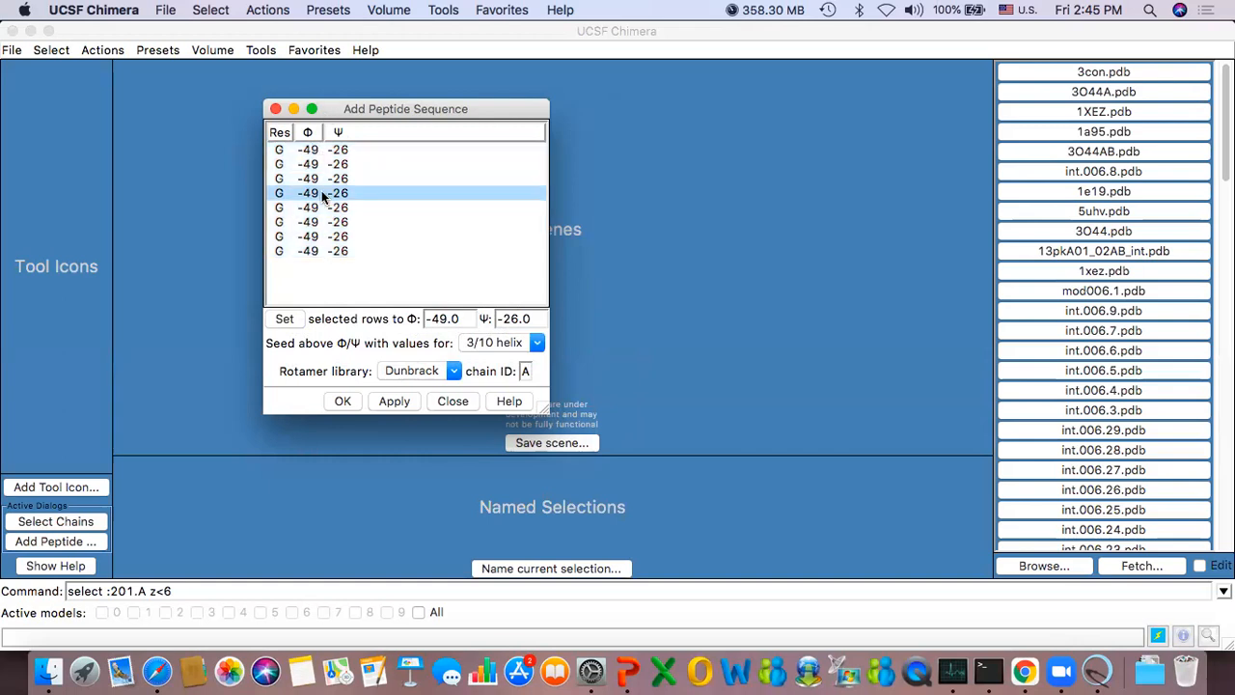
{"action": "triple_click", "coordinate": [464, 318]}
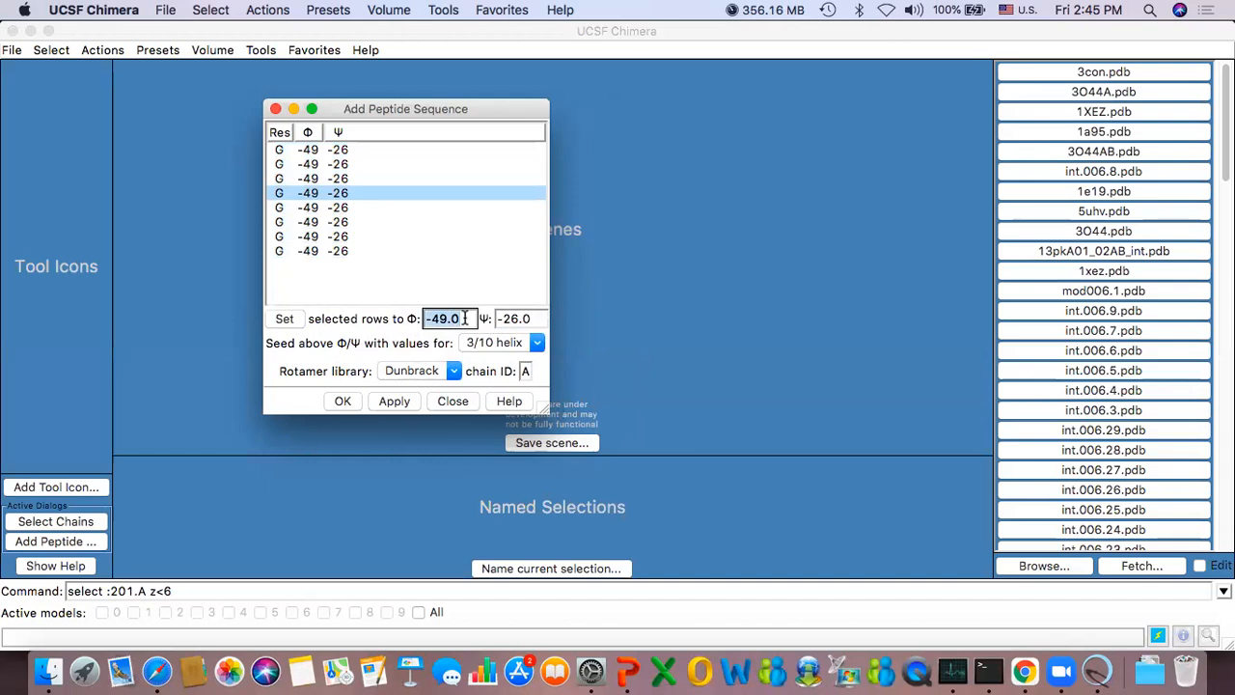
{"action": "type", "text": "40"}
{"action": "key", "text": "Tab"}
{"action": "type", "text": "1"}
{"action": "key", "text": "BackSpace"}
{"action": "type", "text": "32"}
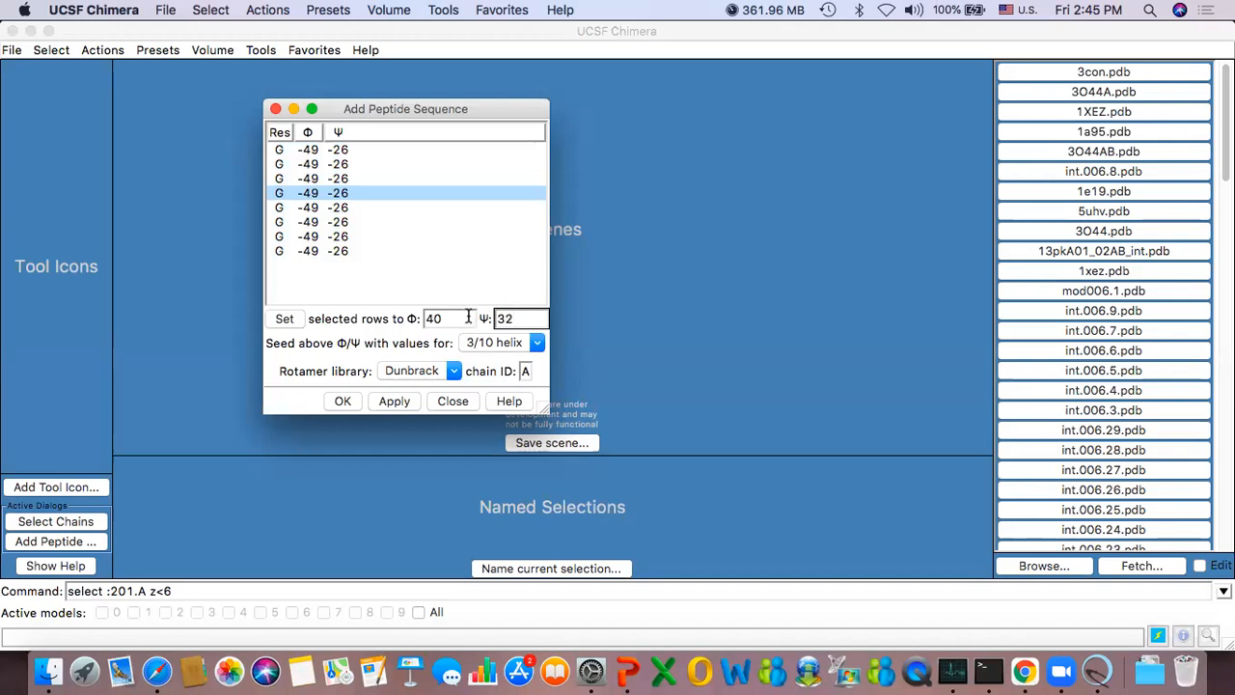
{"action": "left_click", "coordinate": [402, 403]}
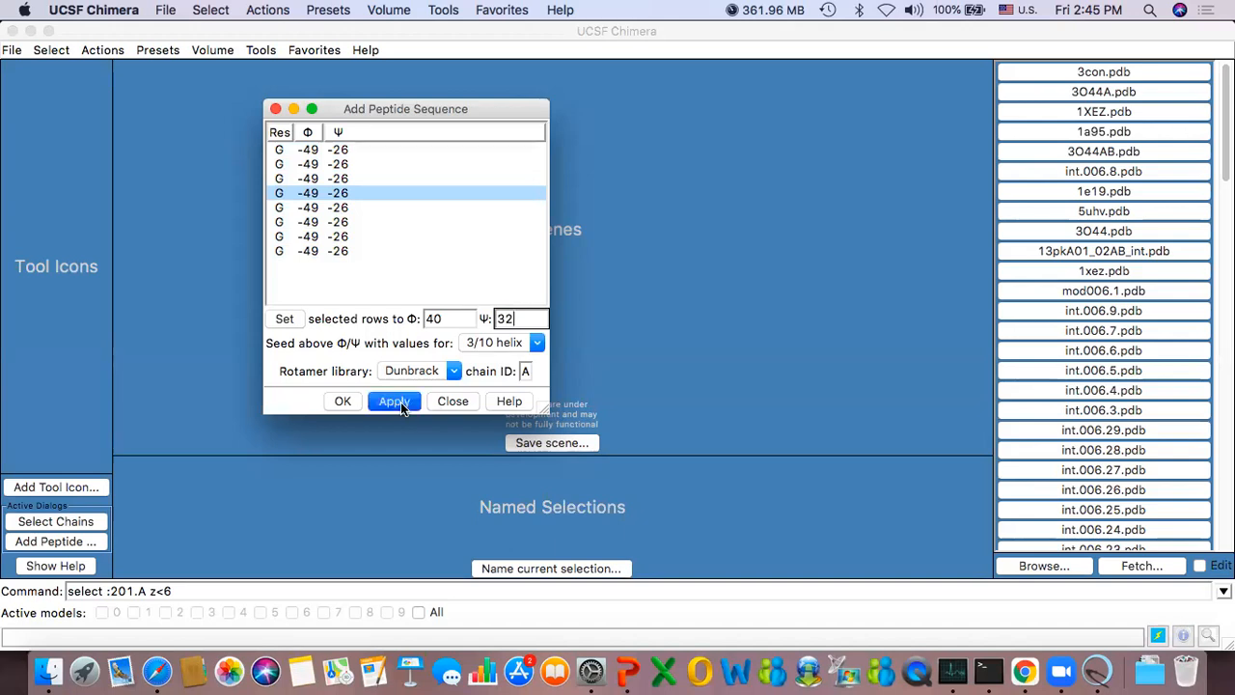
{"action": "left_click", "coordinate": [284, 319]}
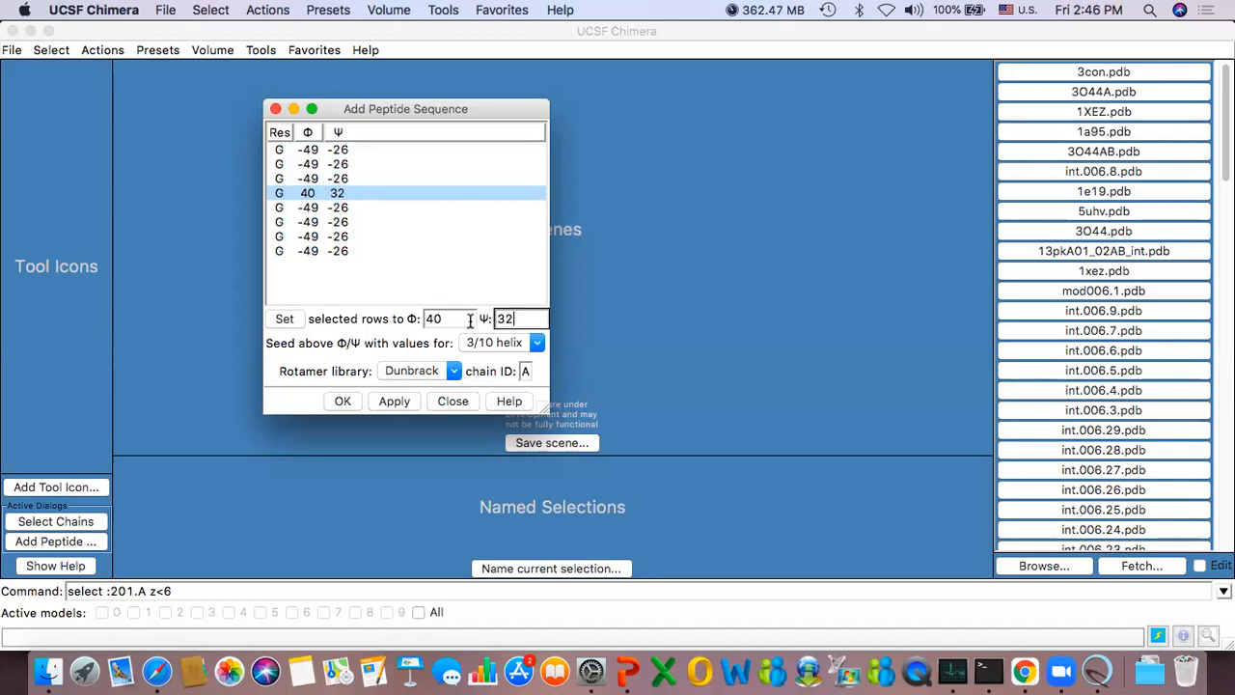
Step: Set the fifth and sixth glycine residues to the parallel β strand angles, phi -119 and psi 113
{"action": "left_click", "coordinate": [345, 209]}
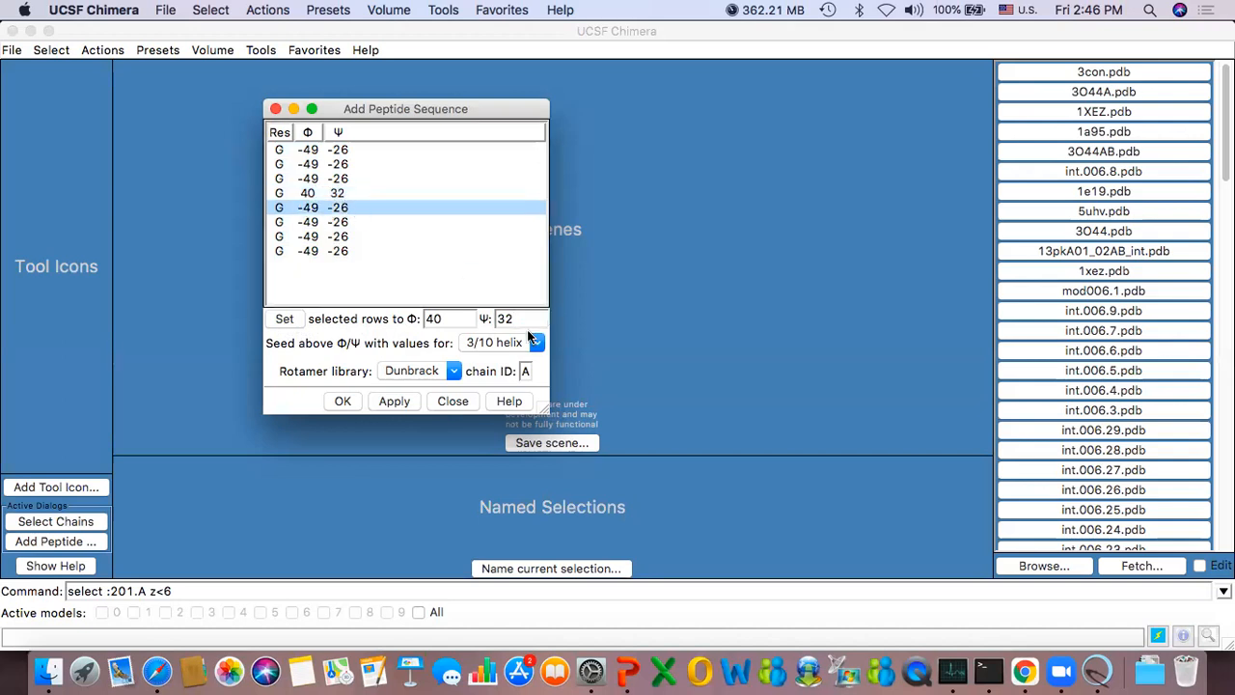
{"action": "left_click", "coordinate": [529, 341]}
{"action": "left_click", "coordinate": [529, 331]}
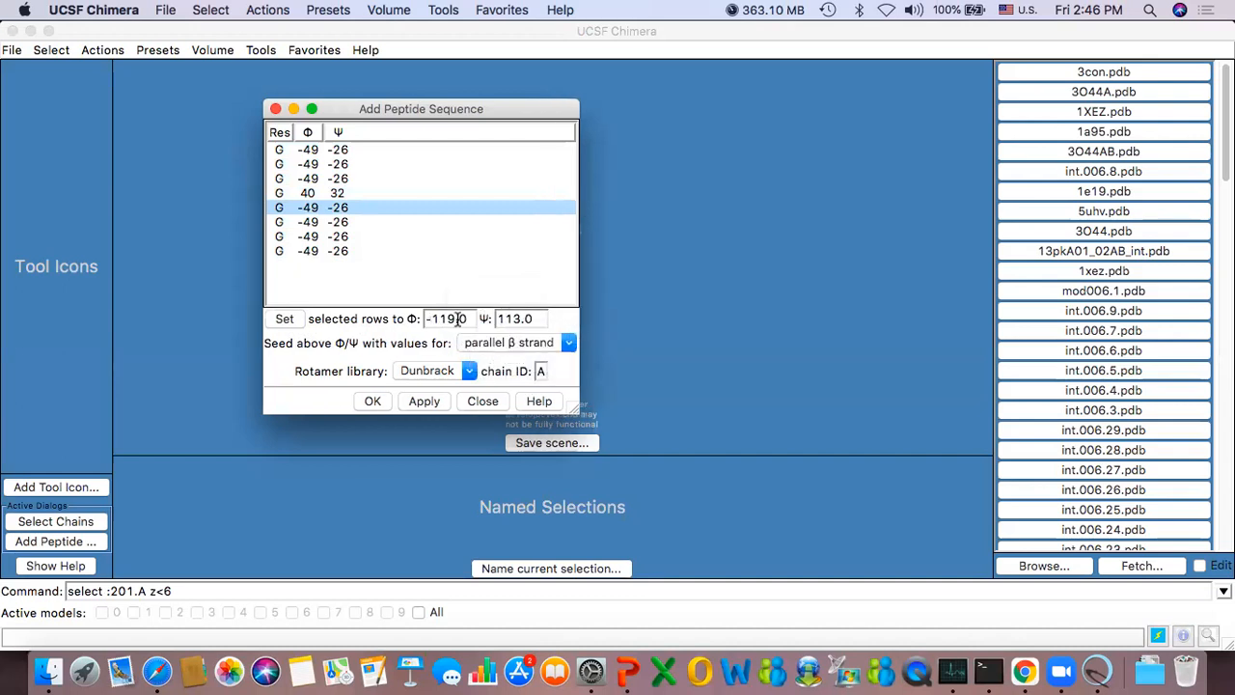
{"action": "left_click", "coordinate": [340, 222], "text": "shift"}
{"action": "left_click", "coordinate": [285, 319]}
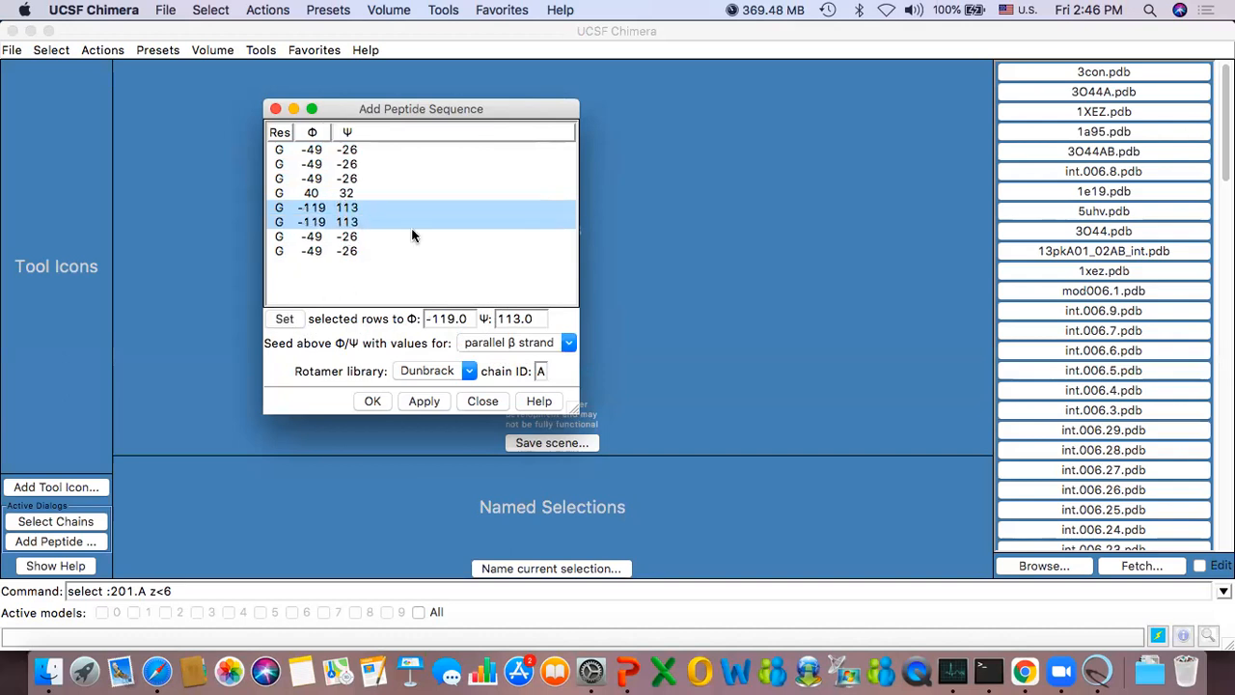
Step: Build the peptide twice with the set angles, close the Add Peptide Sequence dialog, and rotate the models
{"action": "left_click", "coordinate": [425, 402]}
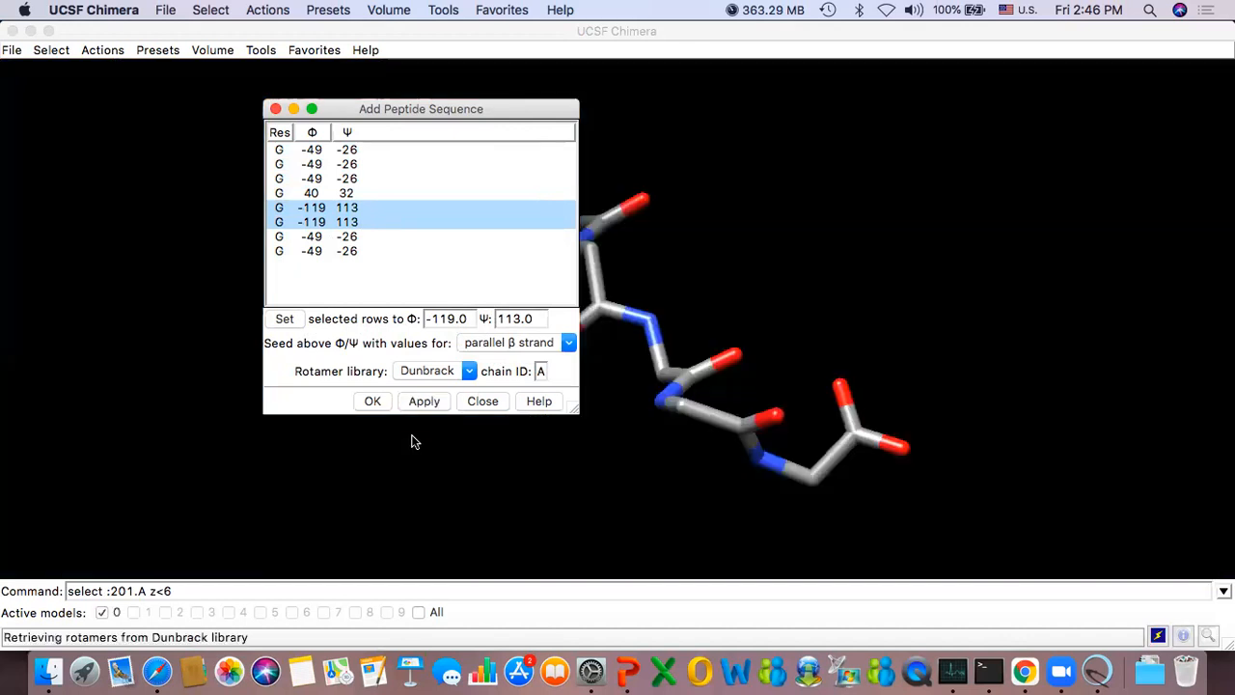
{"action": "left_click", "coordinate": [372, 402]}
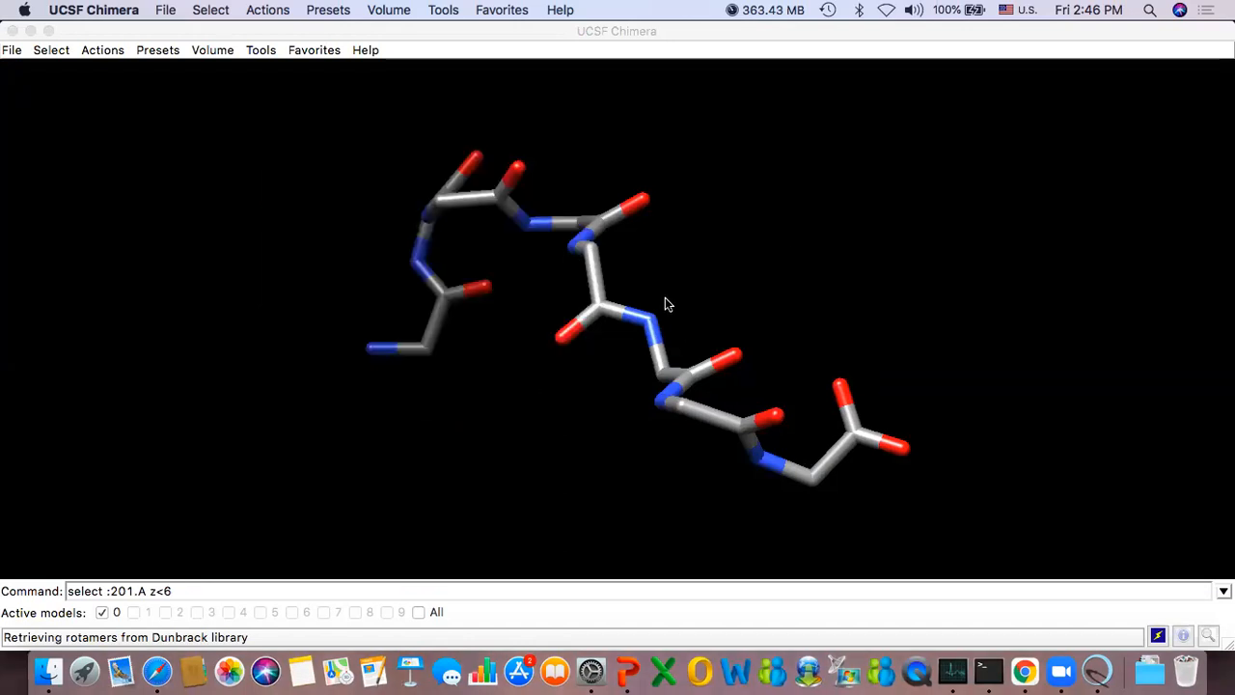
{"action": "left_click_drag", "start_coordinate": [683, 276], "coordinate": [565, 356]}
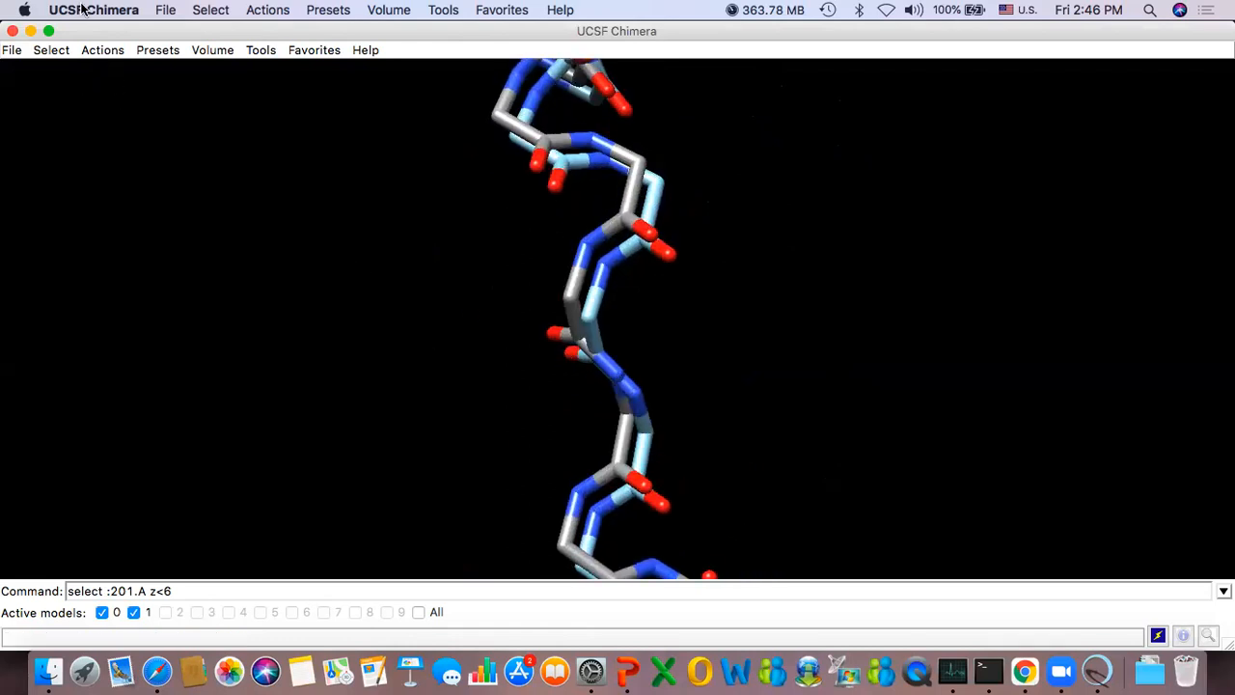
Step: Select chain A of the second peptide model, scratch (#1), and delete its atoms and bonds
{"action": "left_click", "coordinate": [51, 49]}
{"action": "mouse_move", "coordinate": [106, 69]}
{"action": "mouse_move", "coordinate": [284, 68]}
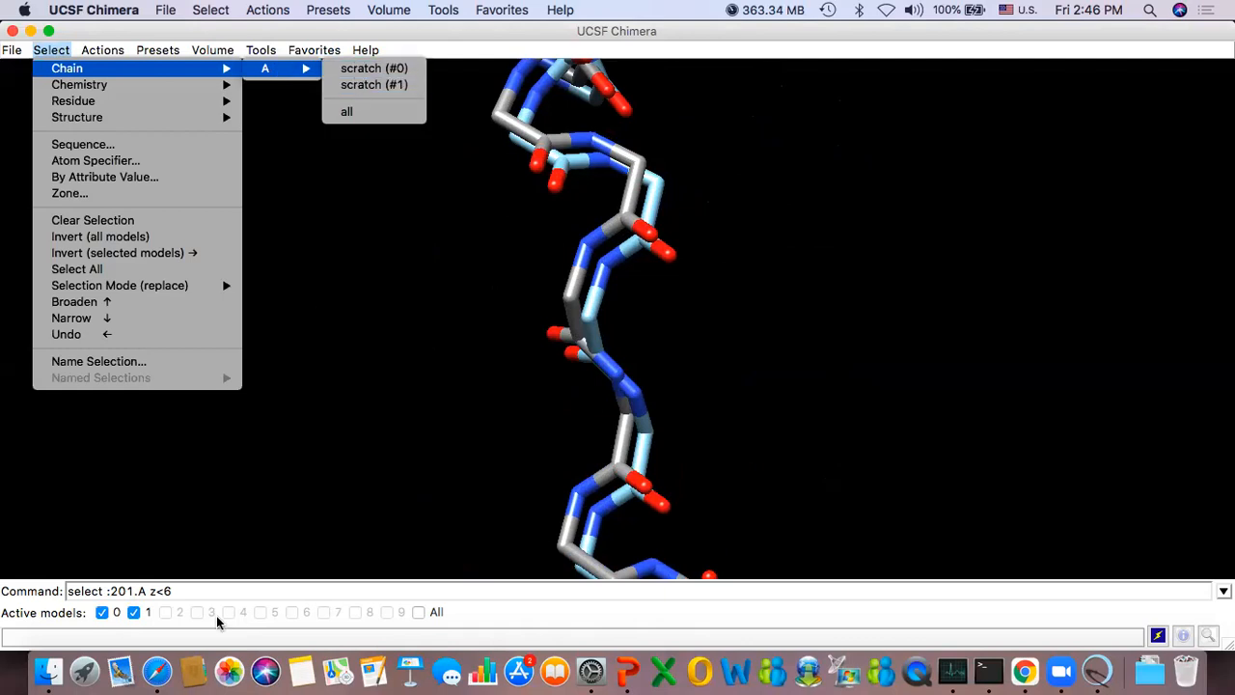
{"action": "left_click", "coordinate": [355, 87]}
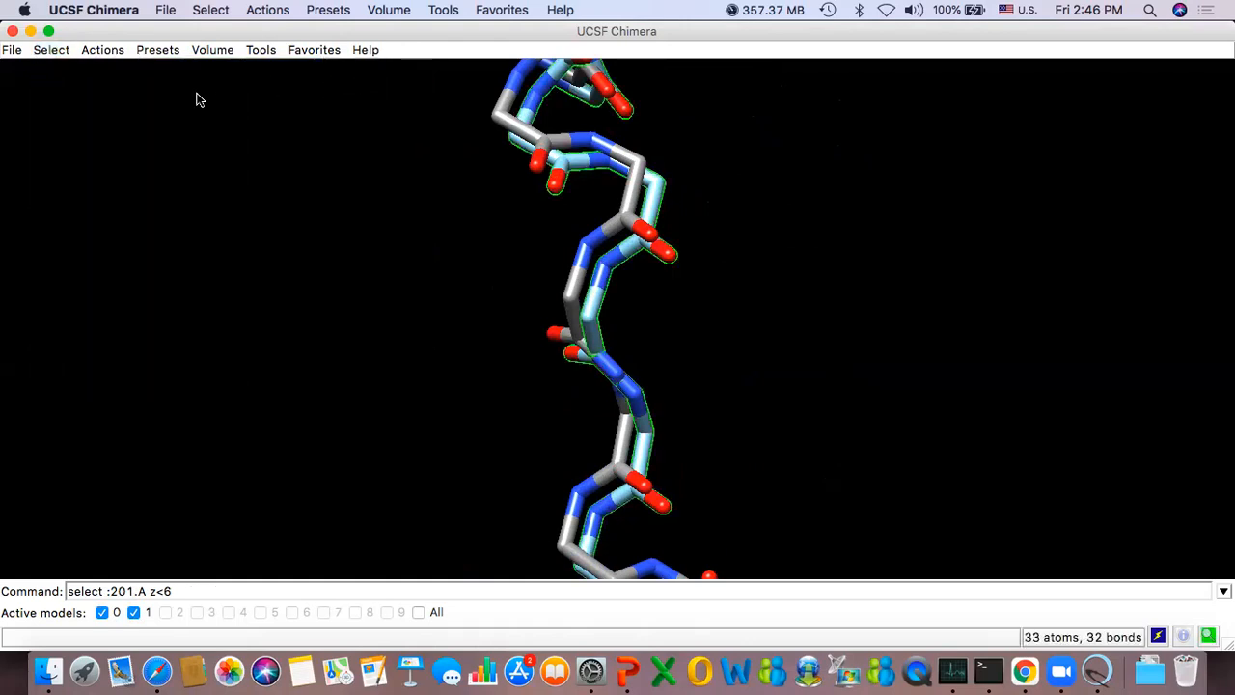
{"action": "left_click", "coordinate": [101, 50]}
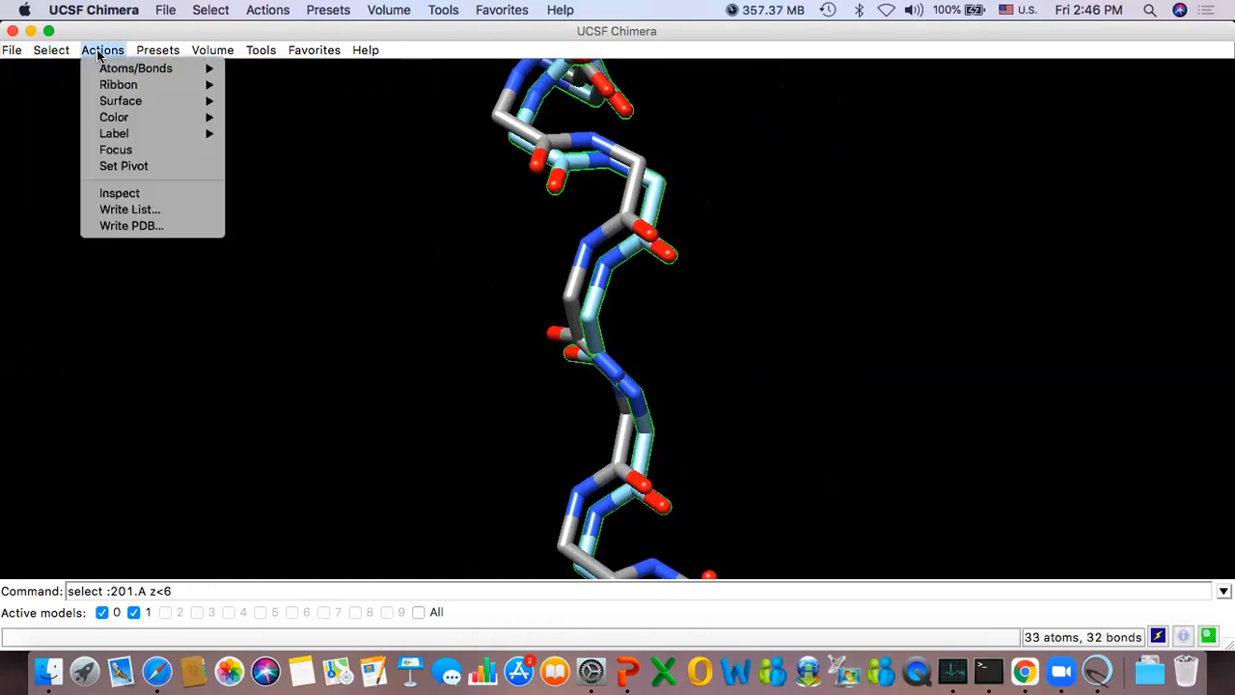
{"action": "mouse_move", "coordinate": [136, 69]}
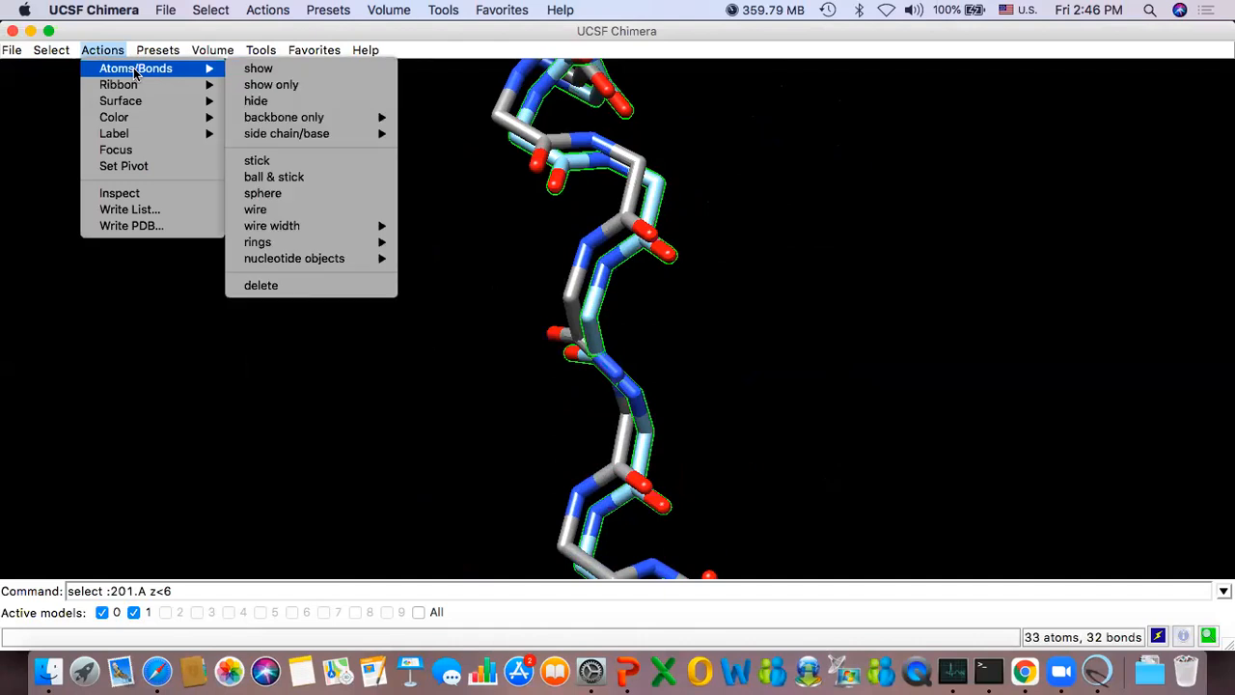
{"action": "left_click", "coordinate": [312, 287]}
Step: Examine the shape of the remaining peptide from several angles, including along its axis
{"action": "left_click_drag", "start_coordinate": [680, 300], "coordinate": [476, 299]}
{"action": "scroll", "coordinate": [544, 315], "scroll_direction": "up", "scroll_amount": 3}
{"action": "scroll", "coordinate": [544, 316], "scroll_direction": "down", "scroll_amount": 5}
{"action": "left_click_drag", "start_coordinate": [704, 323], "coordinate": [482, 352]}
{"action": "left_click_drag", "start_coordinate": [681, 367], "coordinate": [505, 353]}
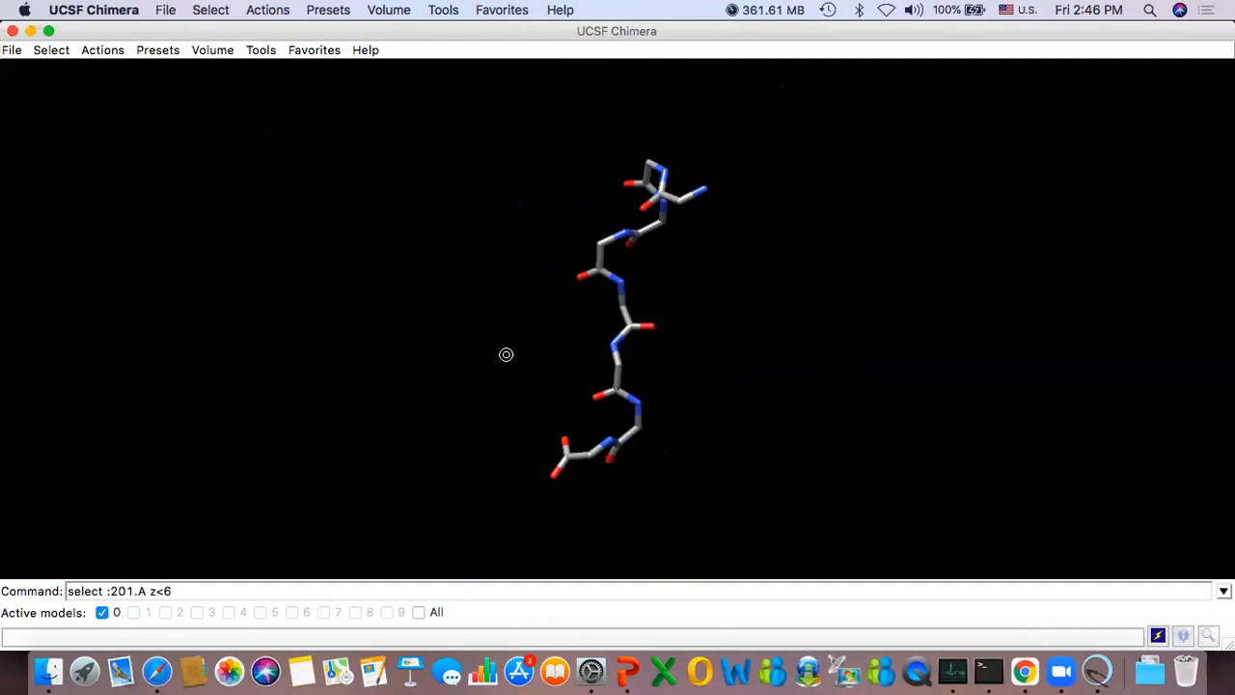
{"action": "left_click_drag", "start_coordinate": [582, 228], "coordinate": [640, 374]}
{"action": "left_click_drag", "start_coordinate": [673, 232], "coordinate": [615, 323]}
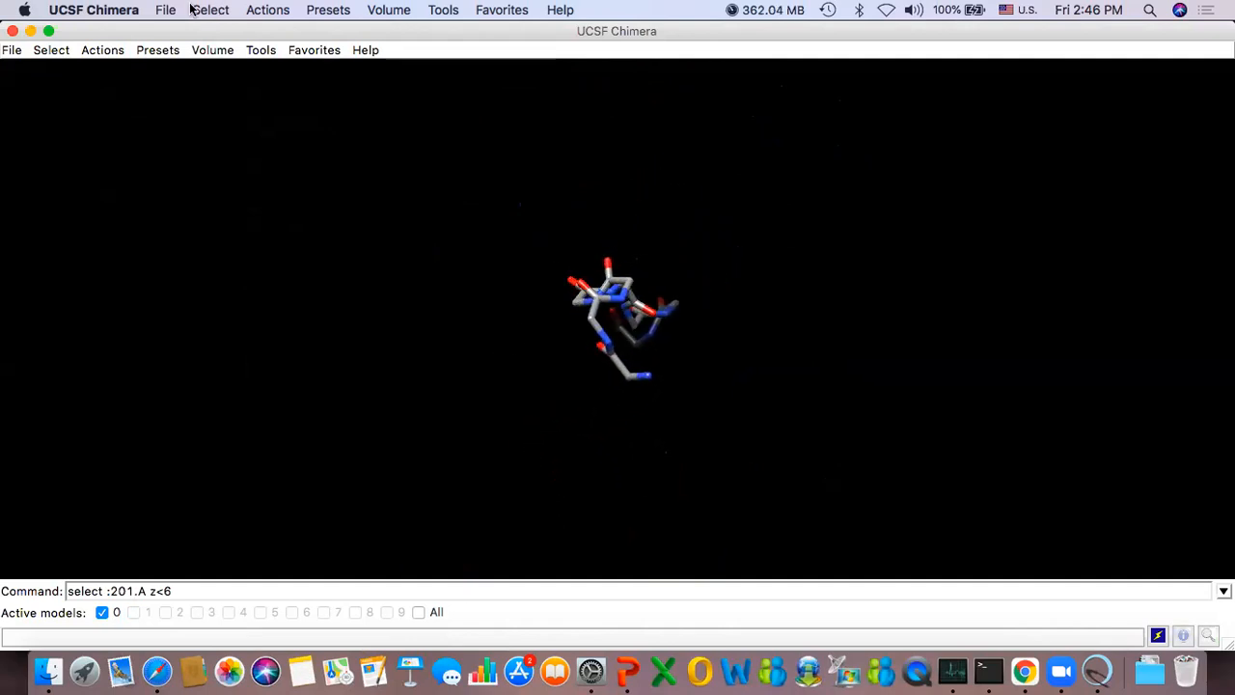
Step: Show the peptide as a ribbon and rotate it to see its backbone path
{"action": "left_click", "coordinate": [102, 50]}
{"action": "mouse_move", "coordinate": [156, 85]}
{"action": "left_click", "coordinate": [261, 85]}
{"action": "left_click_drag", "start_coordinate": [644, 267], "coordinate": [326, 302]}
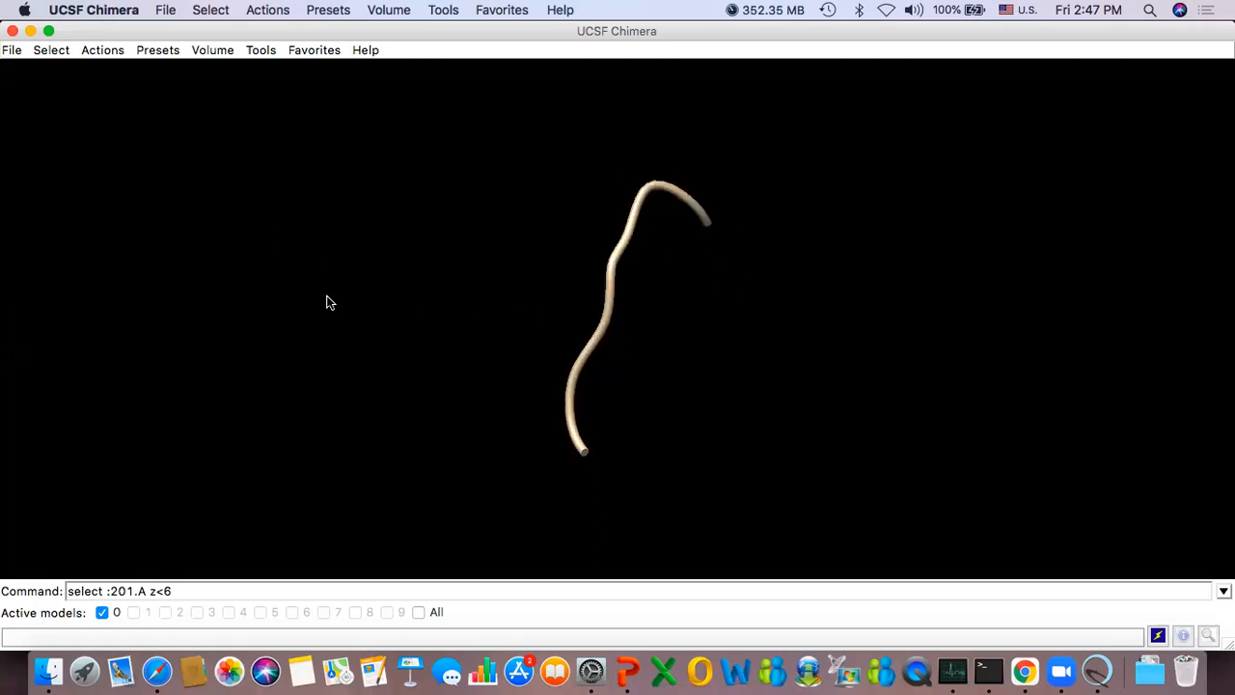
Step: Select the remaining peptide's chain A and delete all of its atoms and bonds
{"action": "left_click", "coordinate": [50, 51]}
{"action": "mouse_move", "coordinate": [61, 69]}
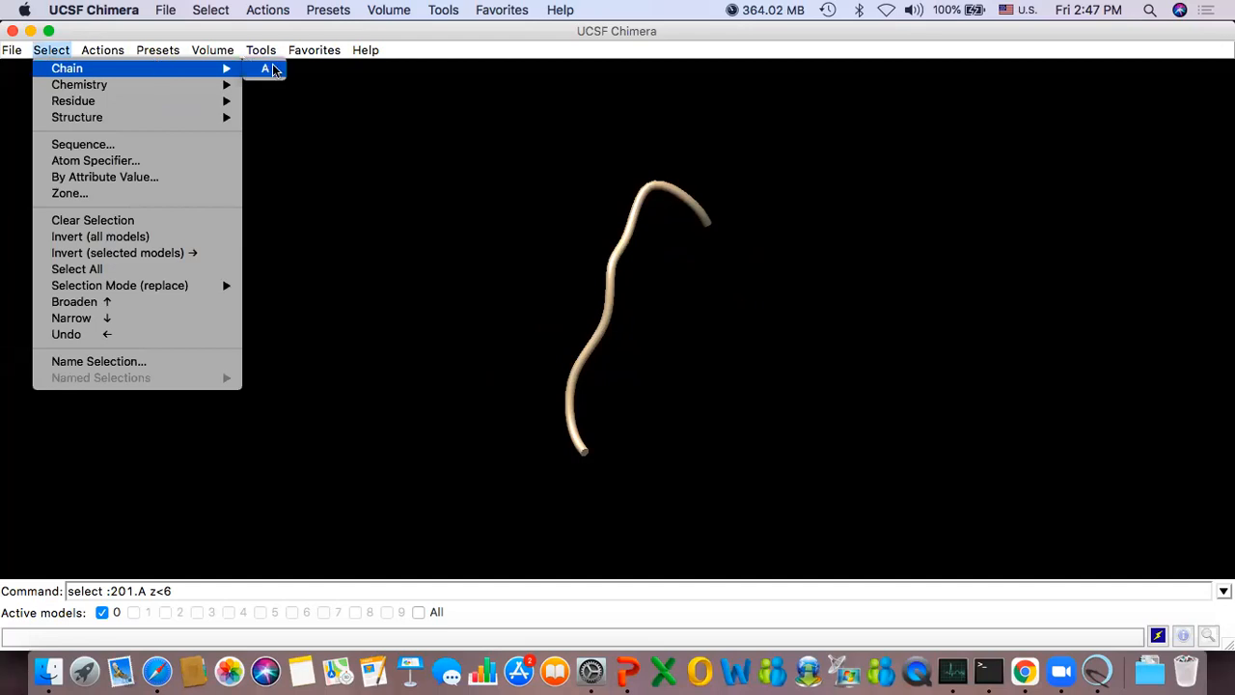
{"action": "left_click", "coordinate": [267, 69]}
{"action": "left_click", "coordinate": [113, 51]}
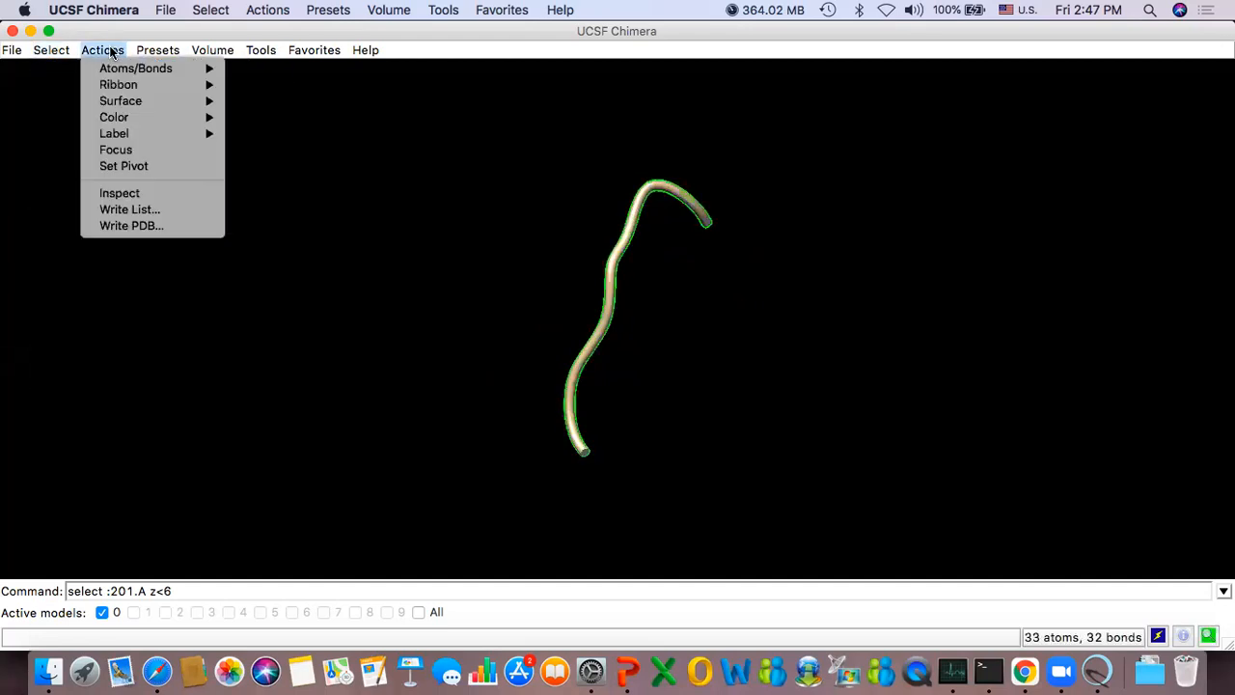
{"action": "mouse_move", "coordinate": [118, 68]}
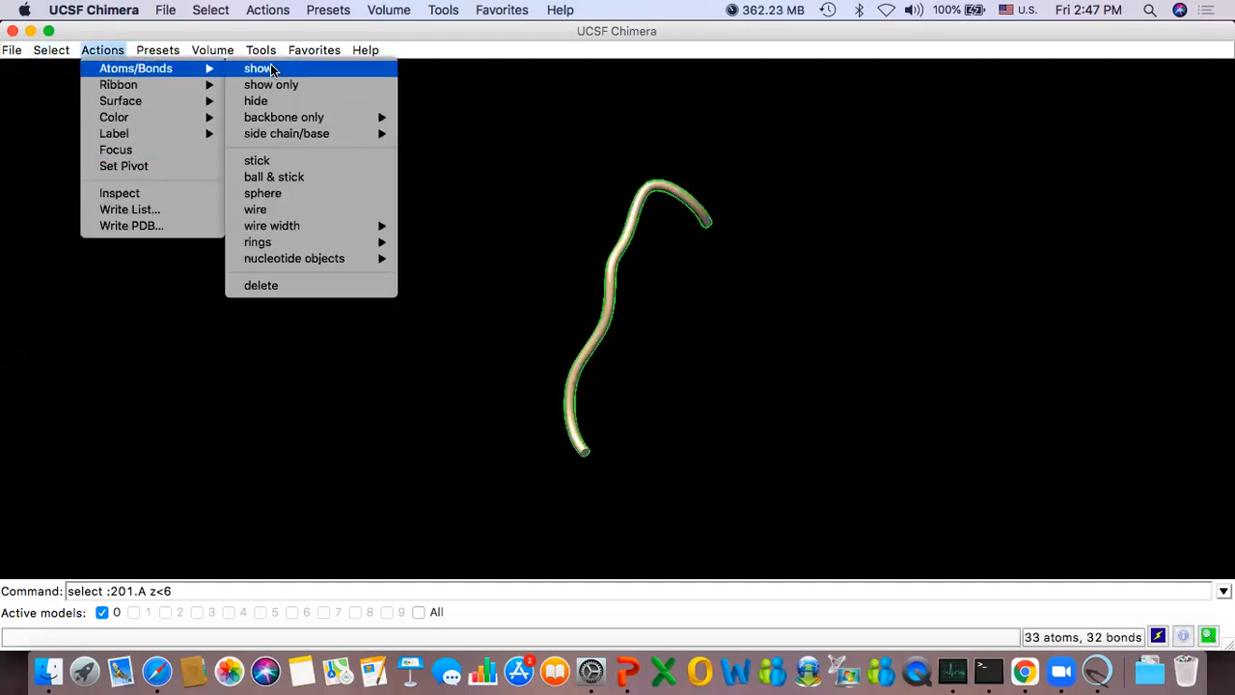
{"action": "left_click", "coordinate": [311, 278]}
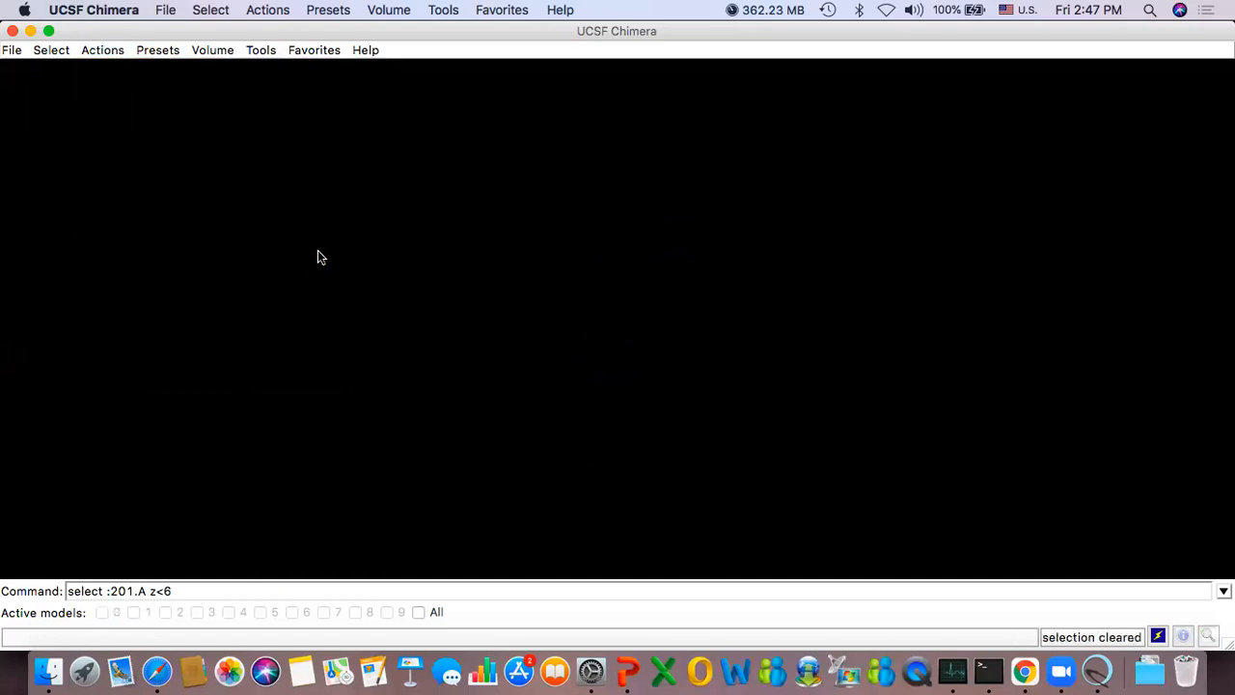
Step: Open Build Structure and start a peptide with the sequence GGGGGGGG in a new model named scratch
{"action": "left_click", "coordinate": [13, 51]}
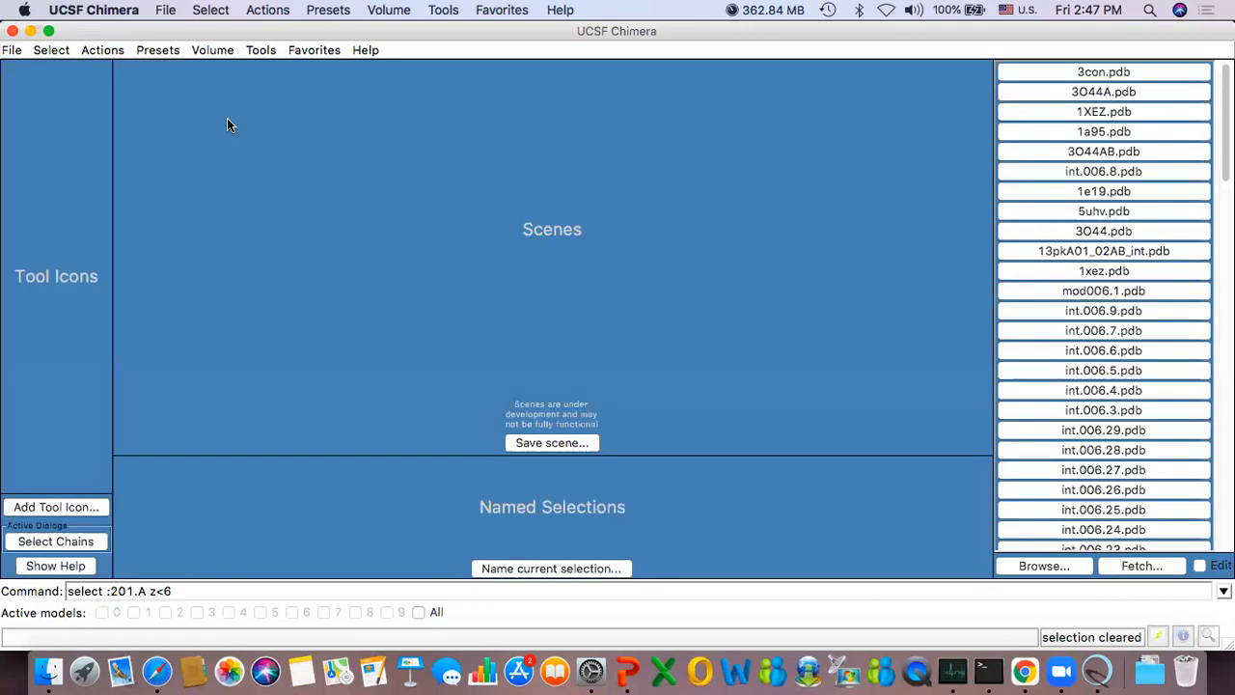
{"action": "left_click", "coordinate": [261, 51]}
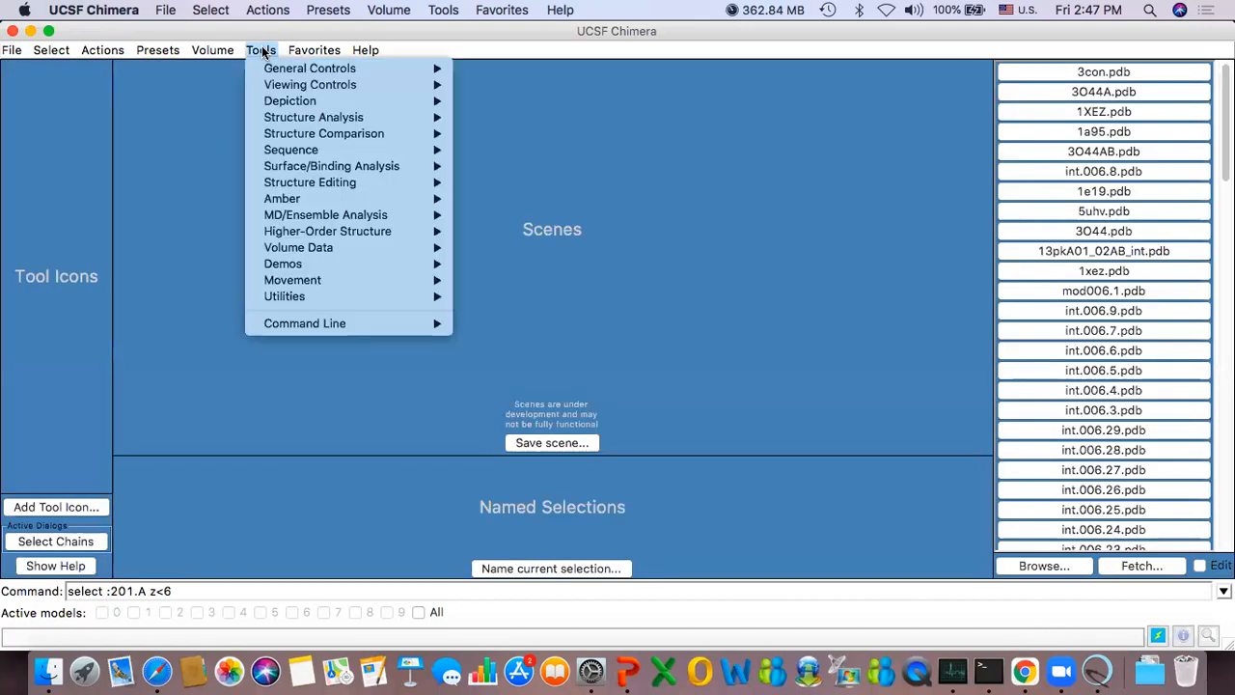
{"action": "mouse_move", "coordinate": [328, 182]}
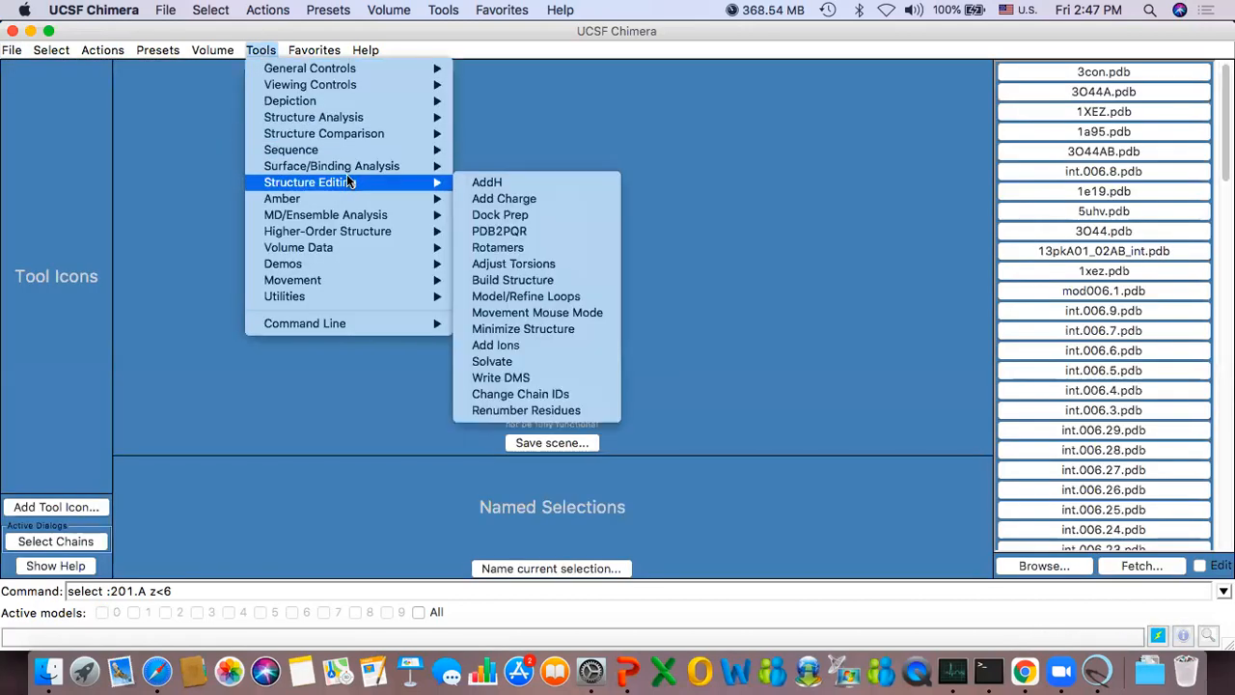
{"action": "left_click", "coordinate": [579, 279]}
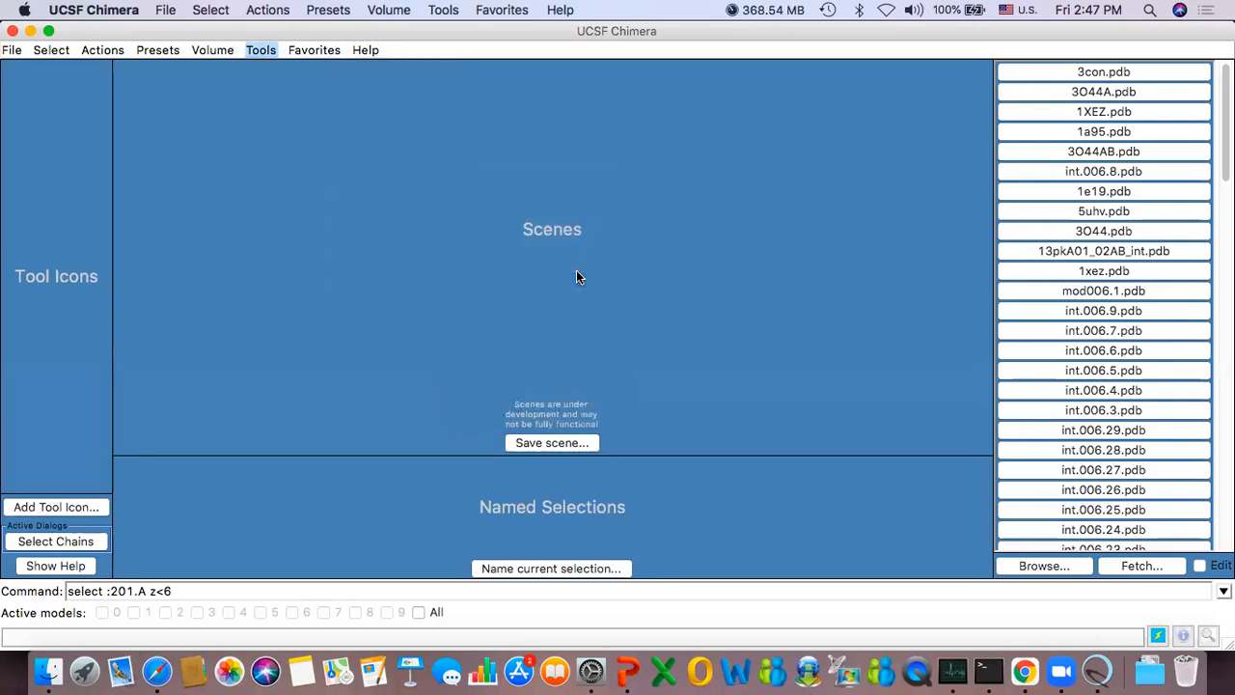
{"action": "left_click", "coordinate": [694, 208]}
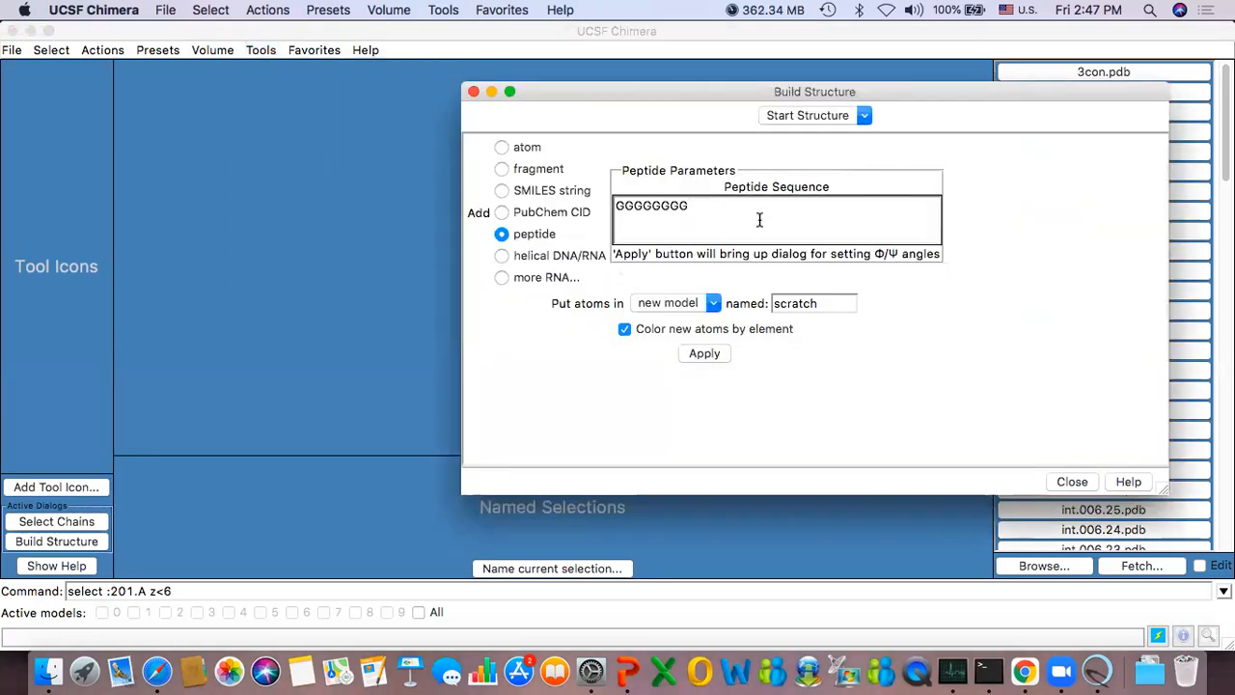
{"action": "left_click", "coordinate": [704, 354]}
Step: Set all glycine residues in the peptide sequence to the 3/10 helix angles, Φ -49.0 and Ψ -26.0
{"action": "left_click_drag", "start_coordinate": [260, 155], "coordinate": [276, 261]}
{"action": "left_click", "coordinate": [436, 346]}
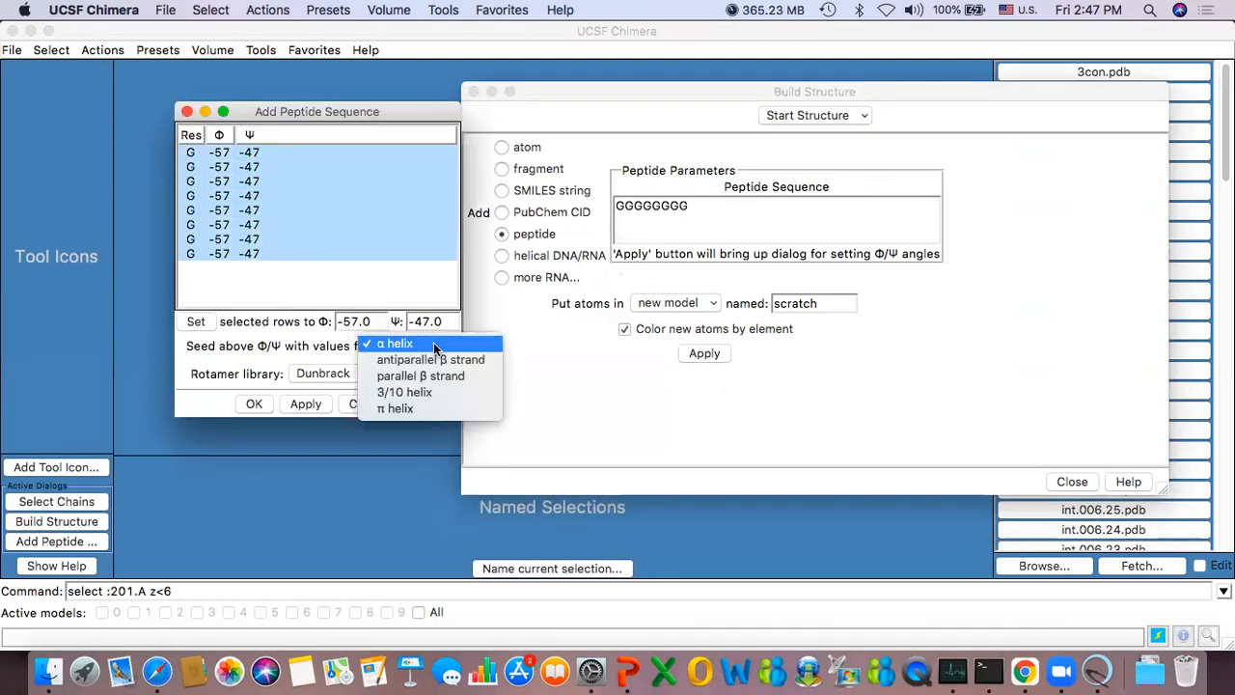
{"action": "left_click", "coordinate": [439, 391]}
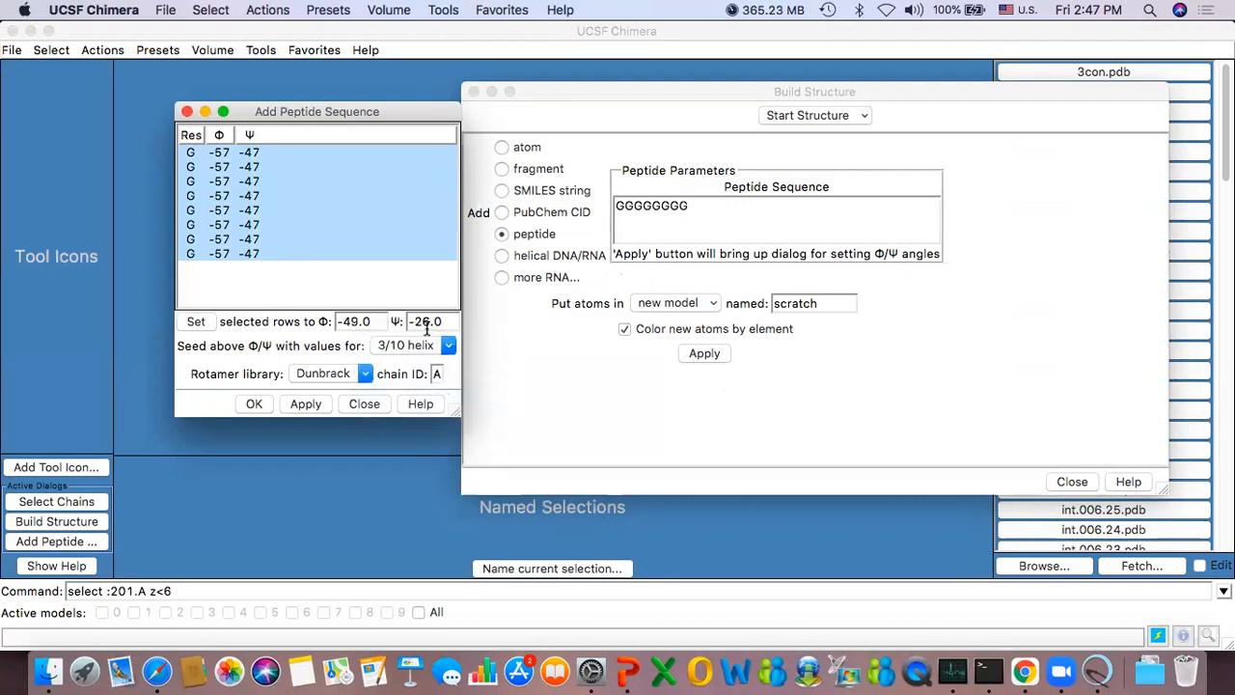
{"action": "left_click", "coordinate": [198, 321]}
Step: Close Build Structure, add the 3/10 helix peptide as two models, and view them along the helix axis
{"action": "left_click", "coordinate": [472, 92]}
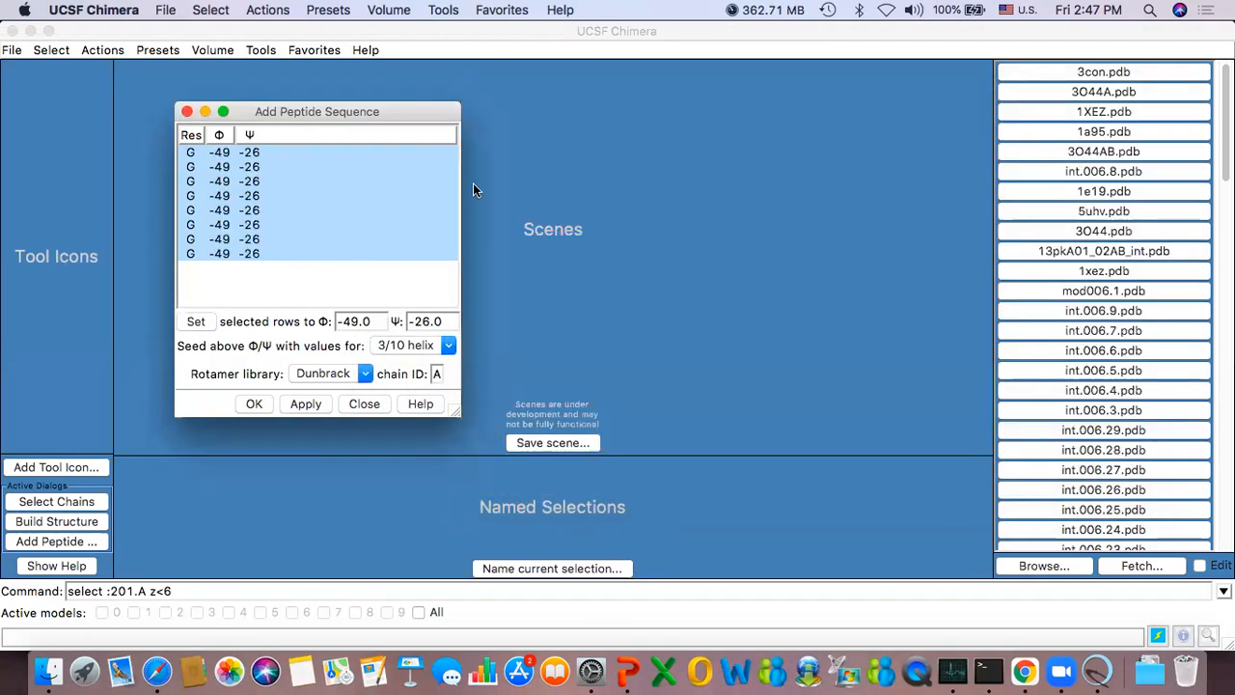
{"action": "left_click", "coordinate": [305, 404]}
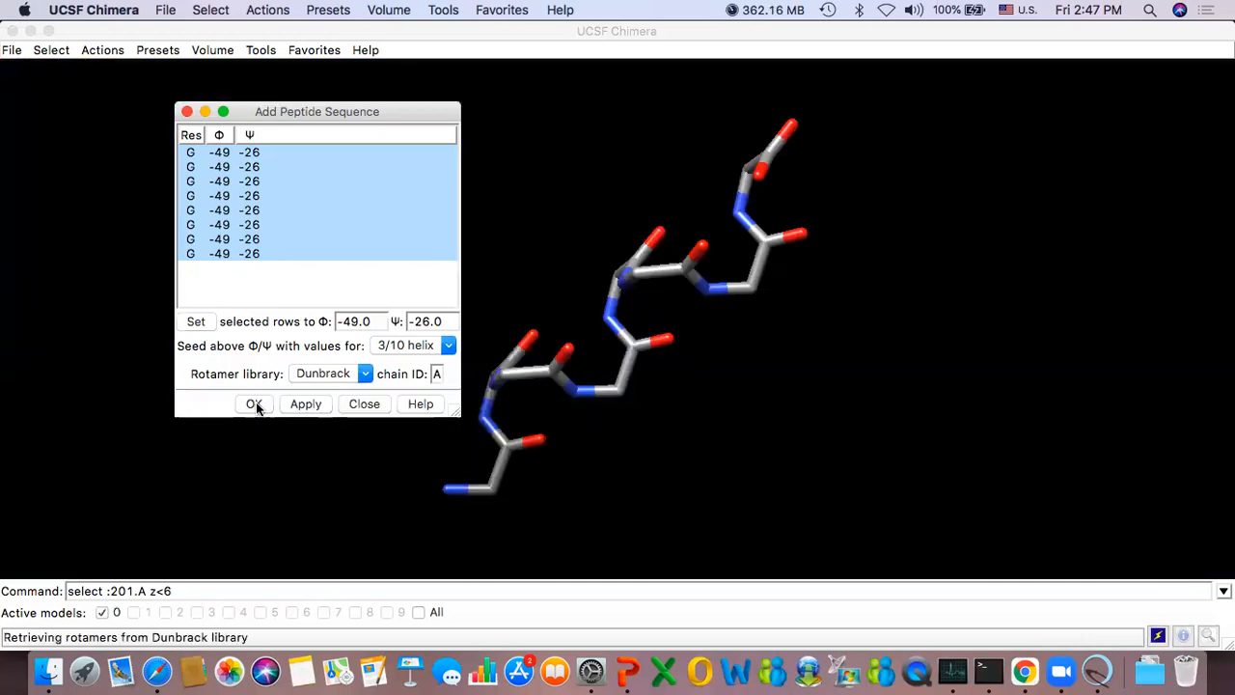
{"action": "left_click", "coordinate": [254, 404]}
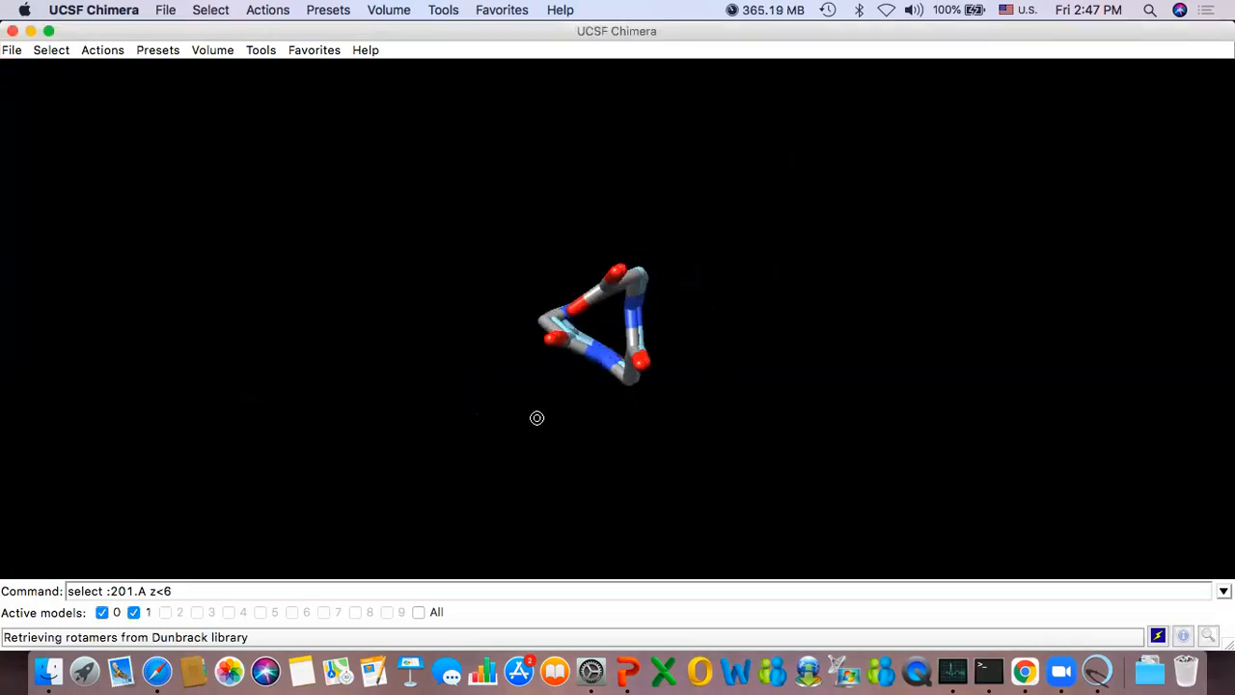
{"action": "left_click_drag", "start_coordinate": [690, 325], "coordinate": [586, 360]}
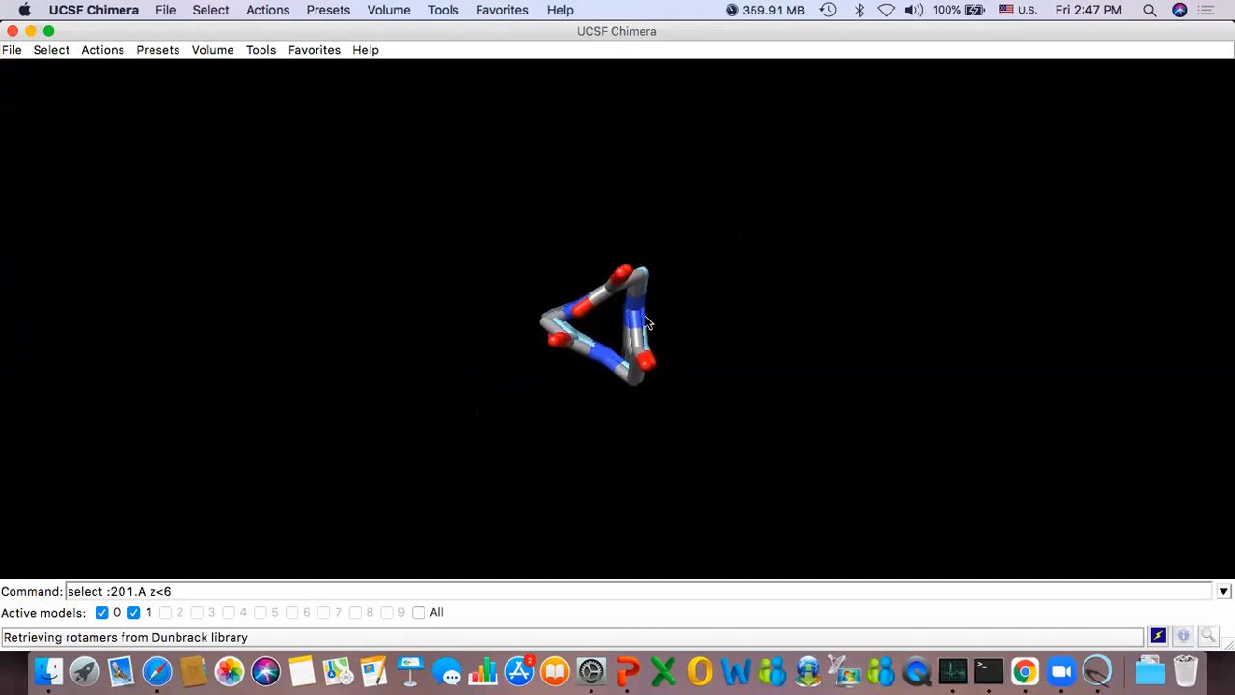
{"action": "left_click_drag", "start_coordinate": [599, 369], "coordinate": [689, 369]}
Step: Select chain A of the duplicate peptide model, scratch (#1), and delete its atoms and bonds
{"action": "left_click", "coordinate": [51, 49]}
{"action": "mouse_move", "coordinate": [162, 72]}
{"action": "mouse_move", "coordinate": [301, 71]}
{"action": "left_click", "coordinate": [349, 85]}
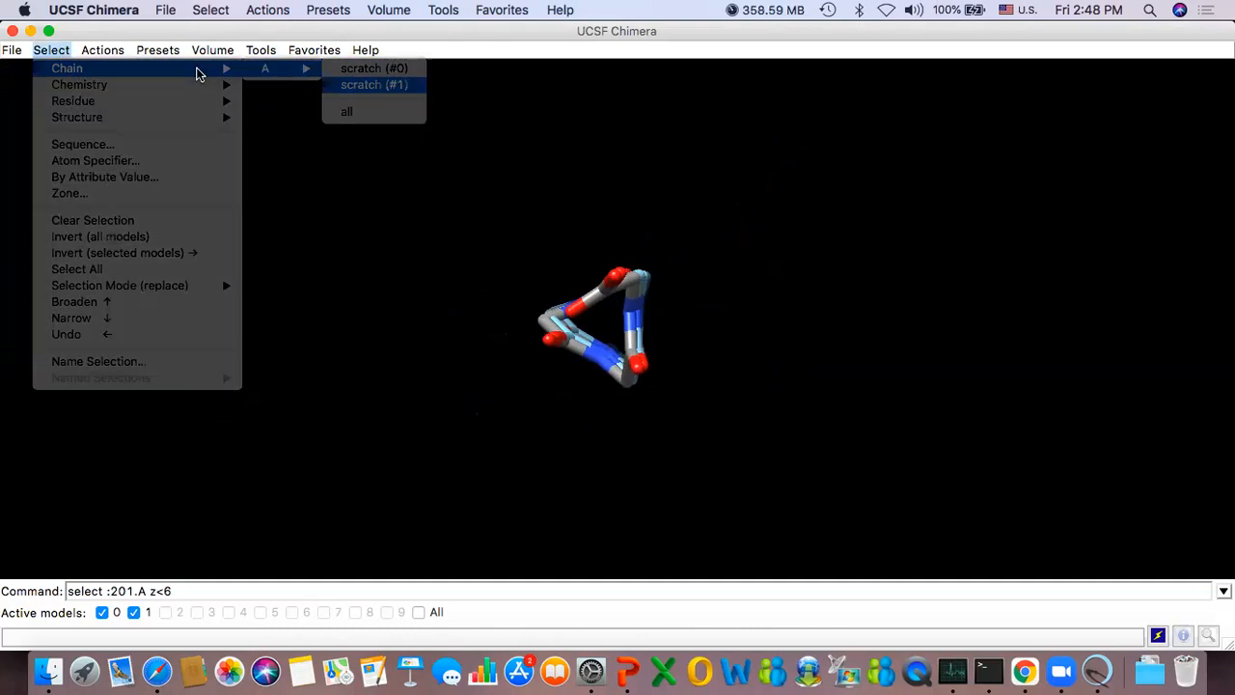
{"action": "left_click", "coordinate": [104, 50]}
{"action": "mouse_move", "coordinate": [112, 69]}
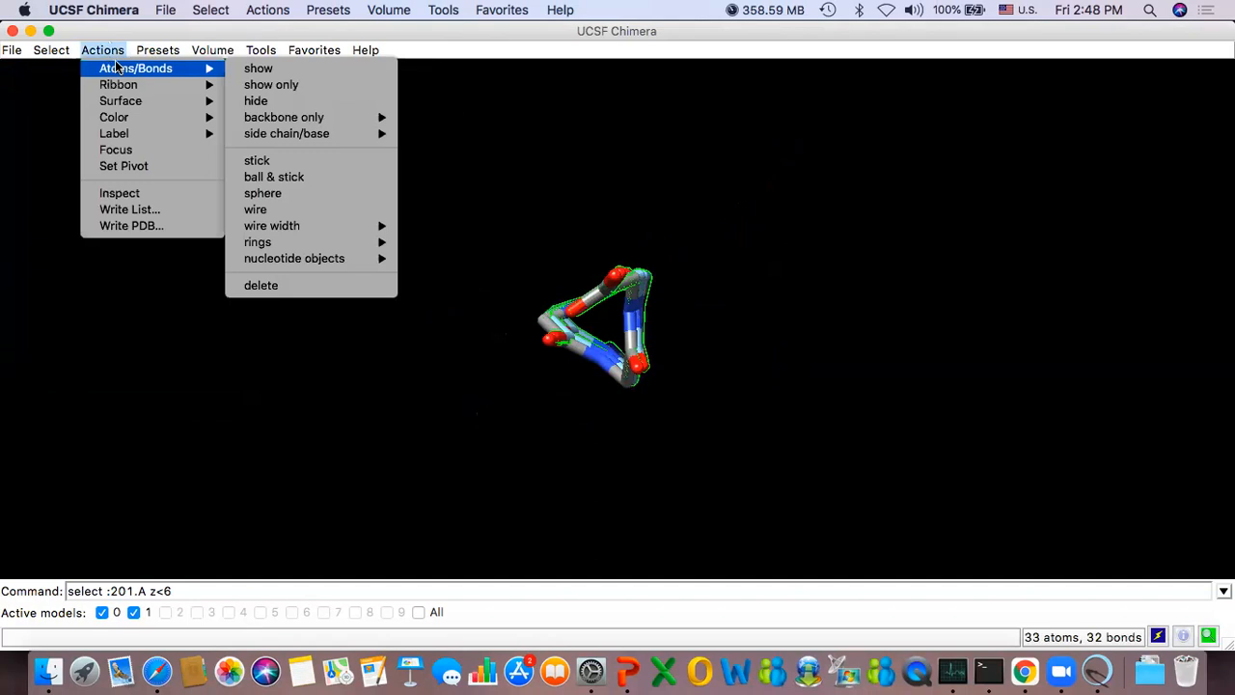
{"action": "left_click", "coordinate": [296, 284]}
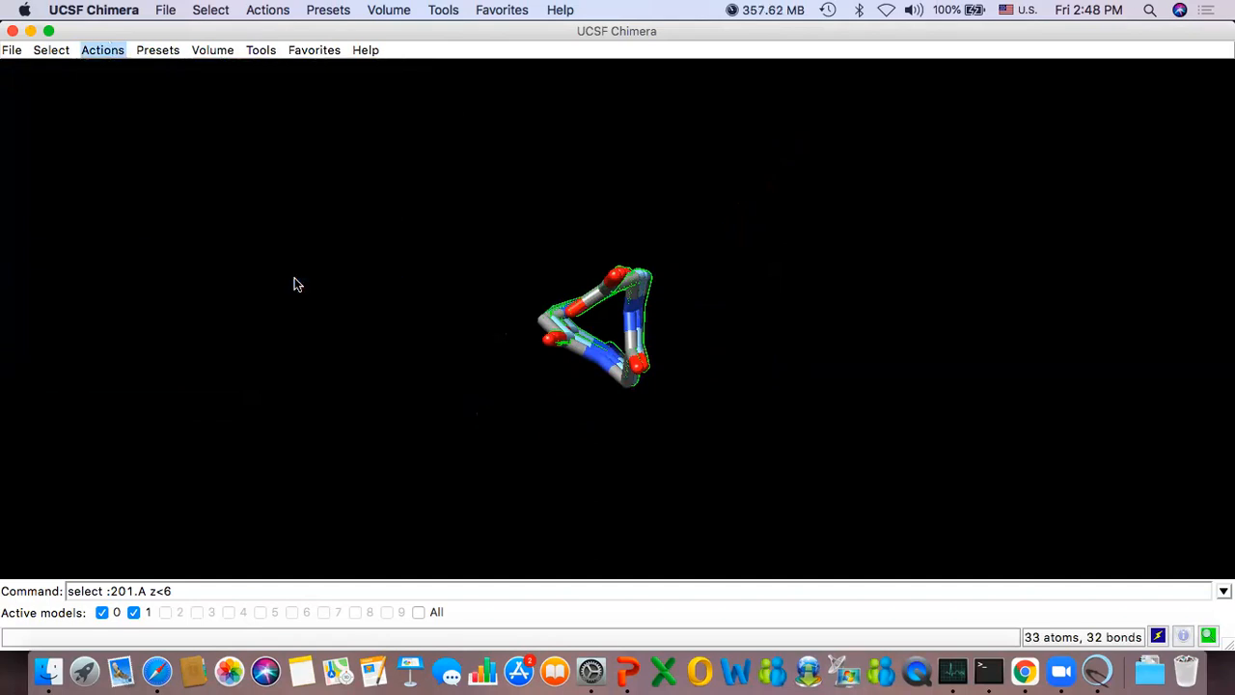
Step: Show the 3/10 helix as a ribbon and examine its backbone path along the axis
{"action": "left_click", "coordinate": [102, 52]}
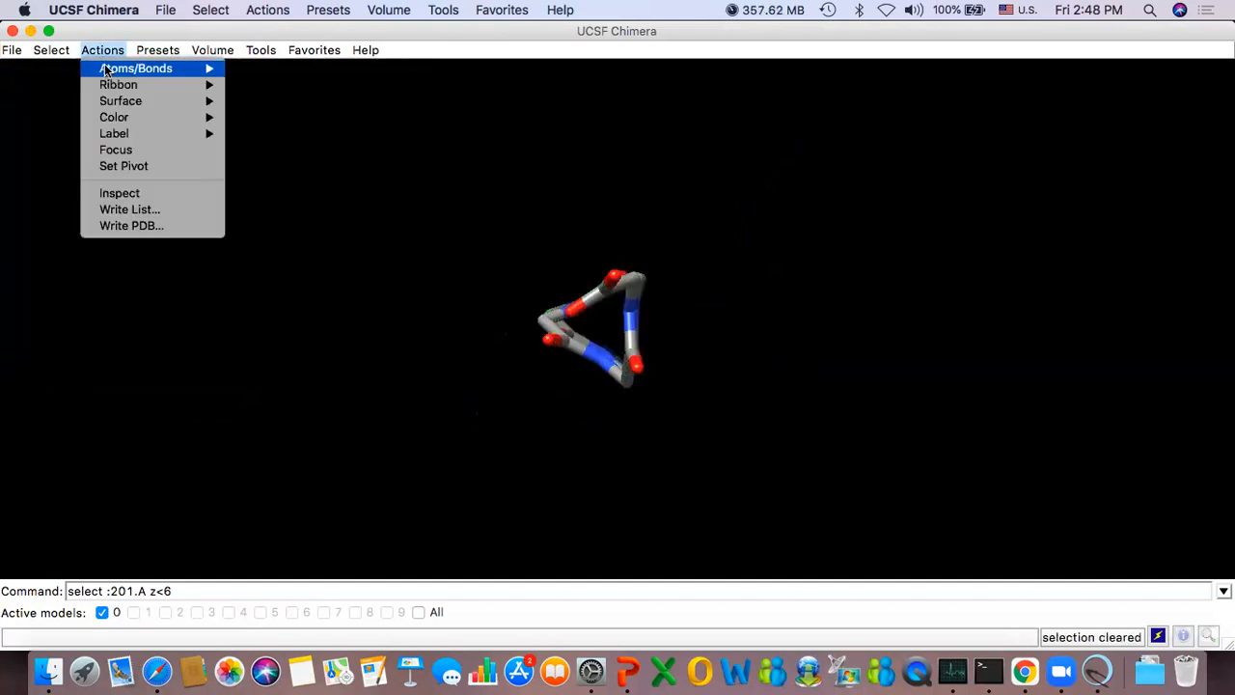
{"action": "mouse_move", "coordinate": [160, 86]}
{"action": "left_click", "coordinate": [276, 87]}
{"action": "left_click_drag", "start_coordinate": [610, 259], "coordinate": [579, 345]}
{"action": "scroll", "coordinate": [564, 293], "scroll_direction": "up", "scroll_amount": 5}
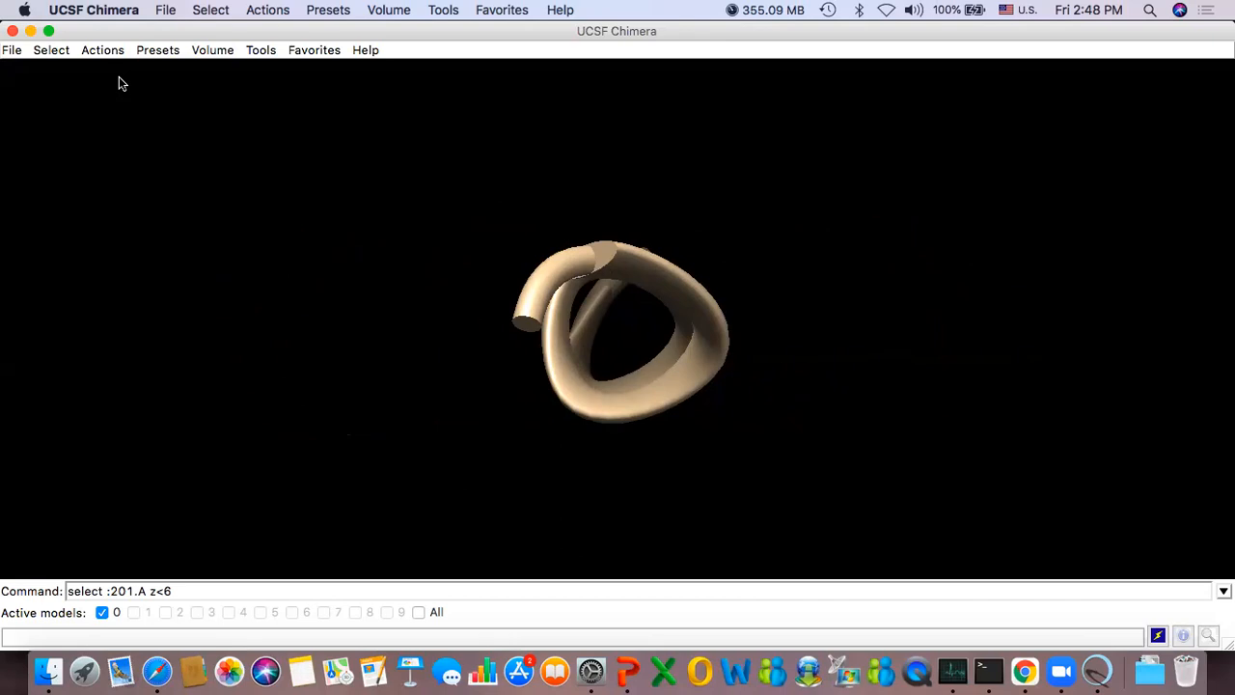
Step: Hide the ribbon and examine the 3/10 helix atoms and bonds both along the axis and from the side
{"action": "left_click", "coordinate": [12, 49]}
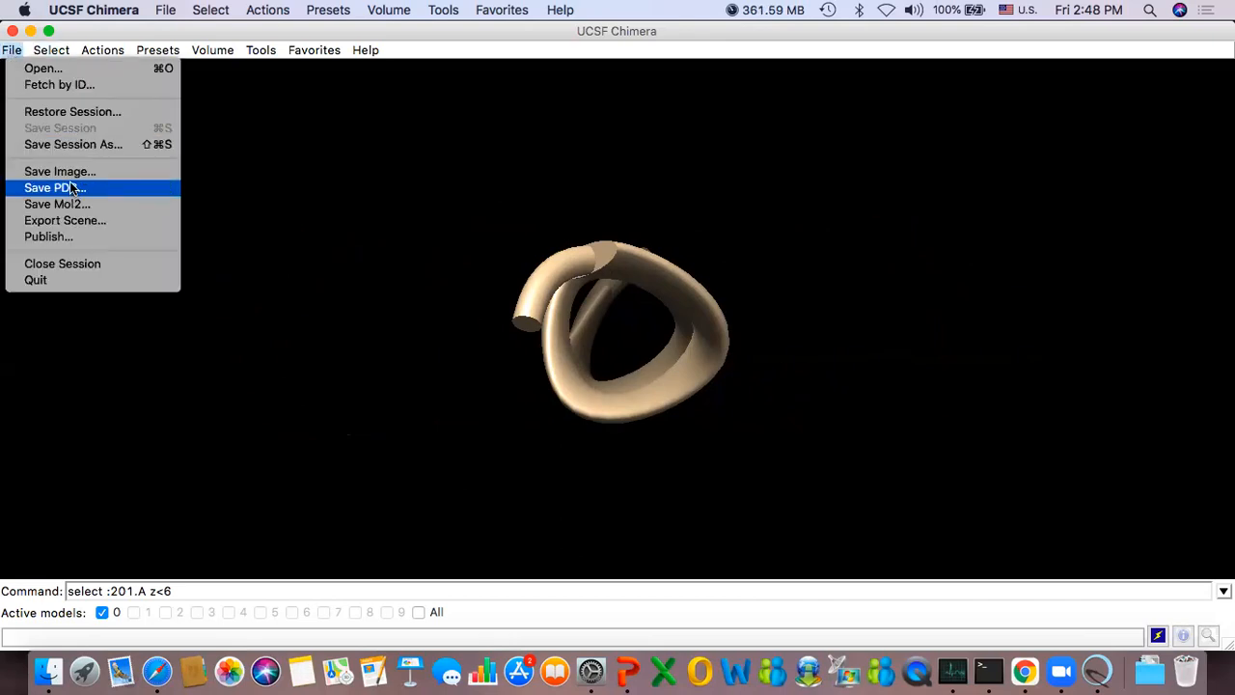
{"action": "left_click", "coordinate": [101, 50]}
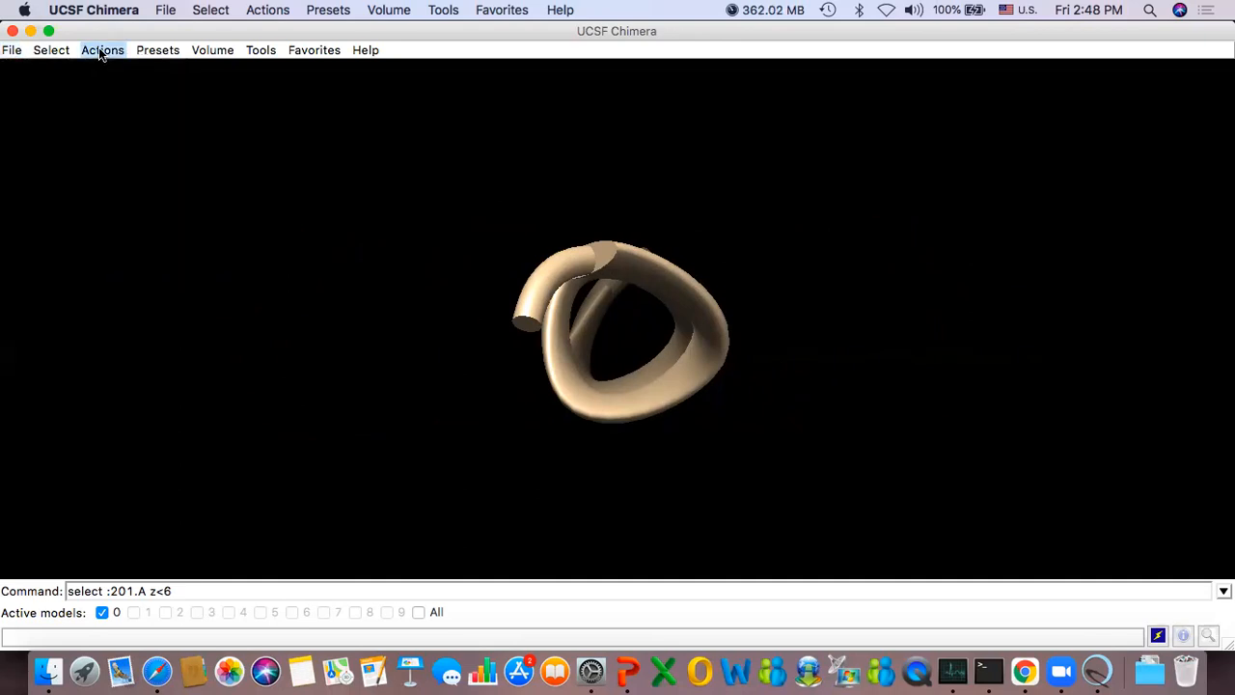
{"action": "mouse_move", "coordinate": [198, 85]}
{"action": "left_click", "coordinate": [258, 100]}
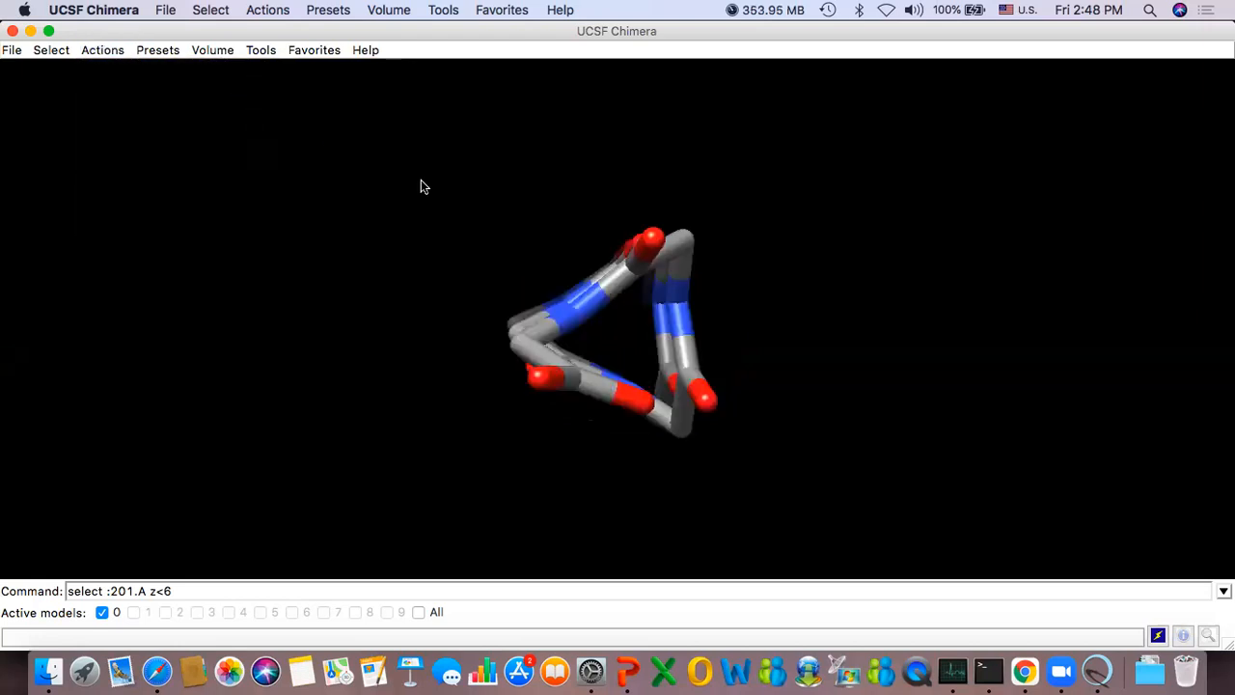
{"action": "left_click_drag", "start_coordinate": [512, 233], "coordinate": [543, 296]}
{"action": "scroll", "coordinate": [543, 293], "scroll_direction": "up", "scroll_amount": 3}
{"action": "scroll", "coordinate": [543, 293], "scroll_direction": "down", "scroll_amount": 5}
{"action": "left_click_drag", "start_coordinate": [587, 375], "coordinate": [559, 353]}
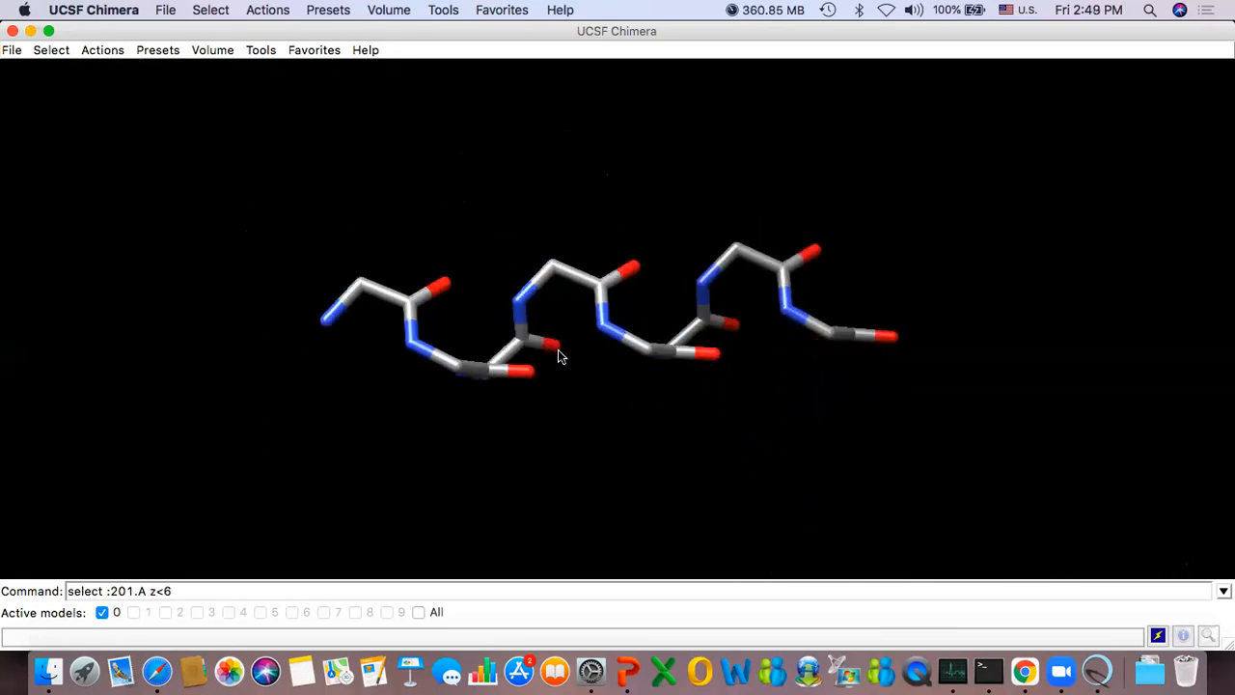
{"action": "left_click_drag", "start_coordinate": [604, 272], "coordinate": [484, 342]}
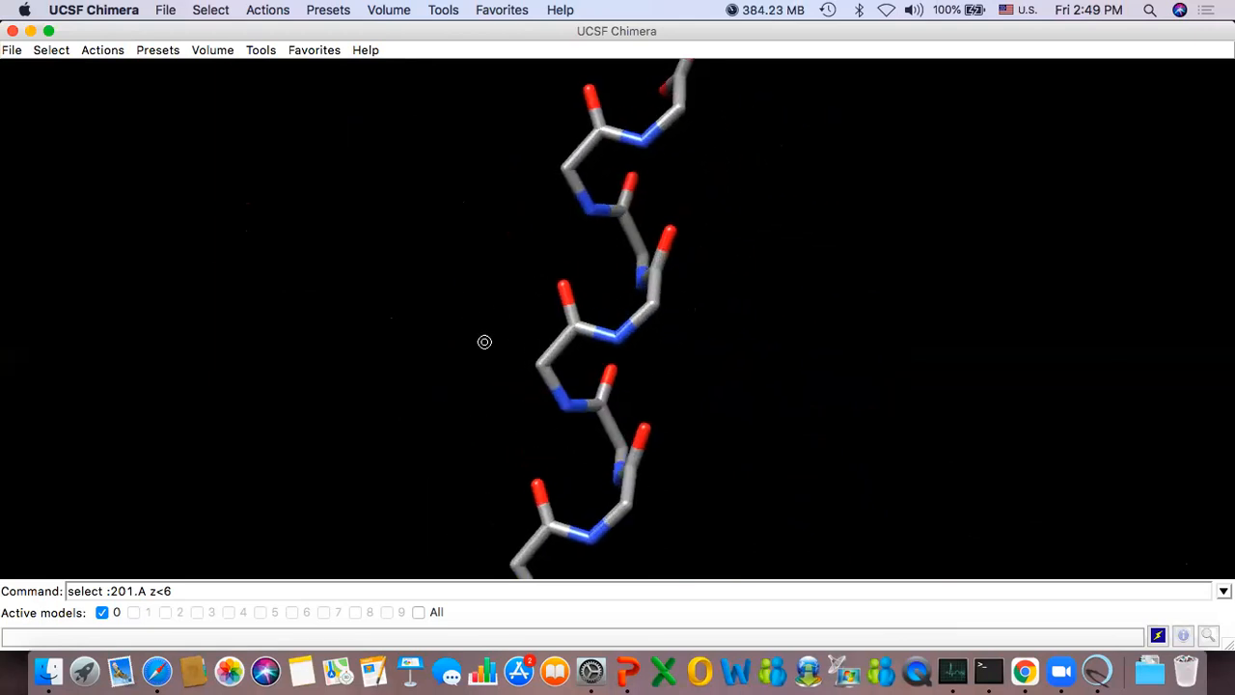
Step: Open the Adjust Torsions tool and place its dialog and the peptide side by side
{"action": "left_click", "coordinate": [279, 53]}
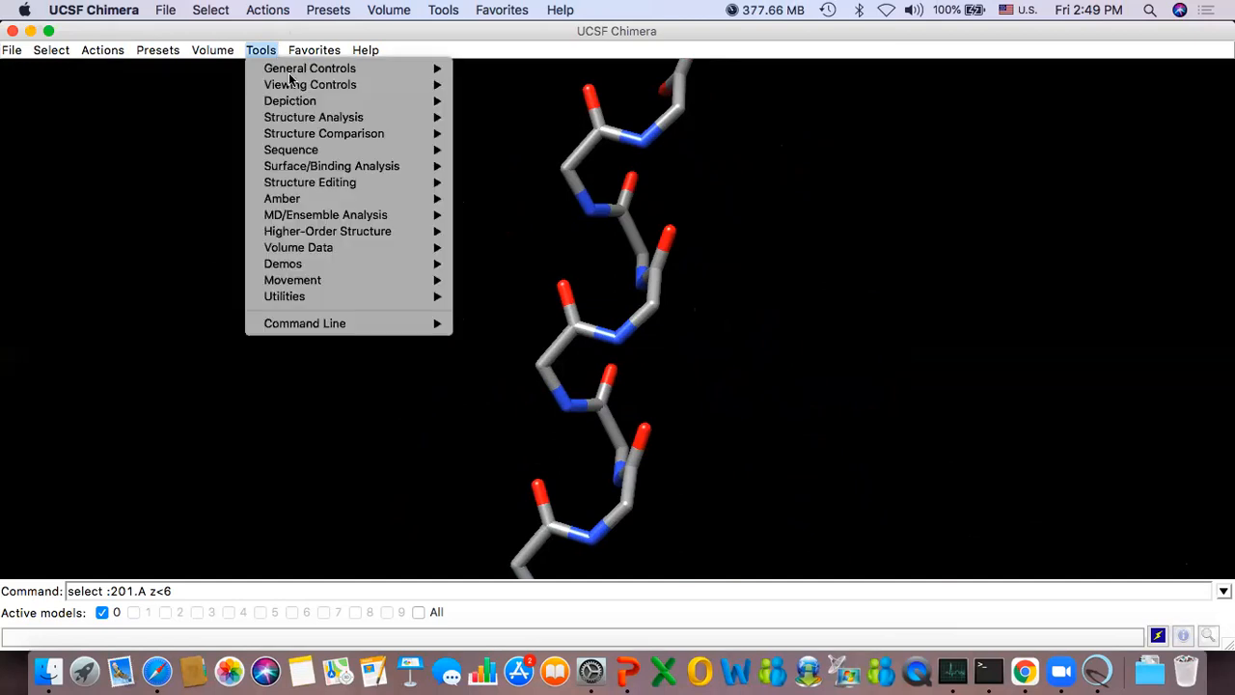
{"action": "mouse_move", "coordinate": [346, 187]}
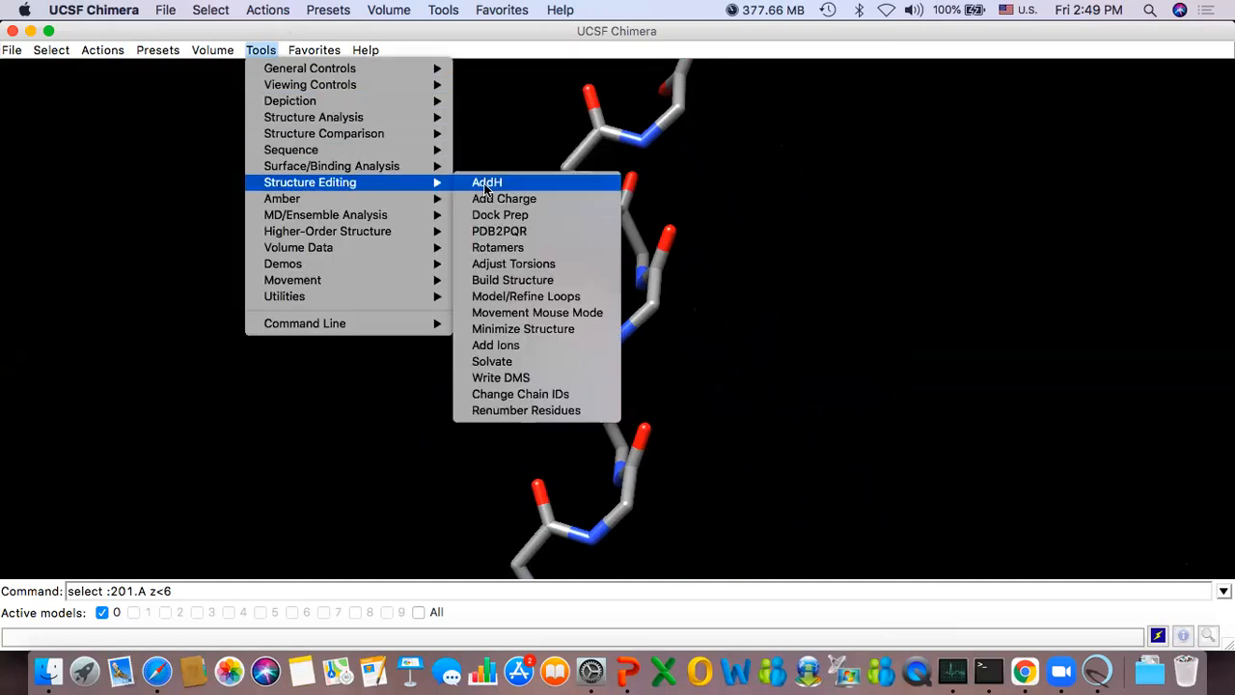
{"action": "left_click", "coordinate": [528, 263]}
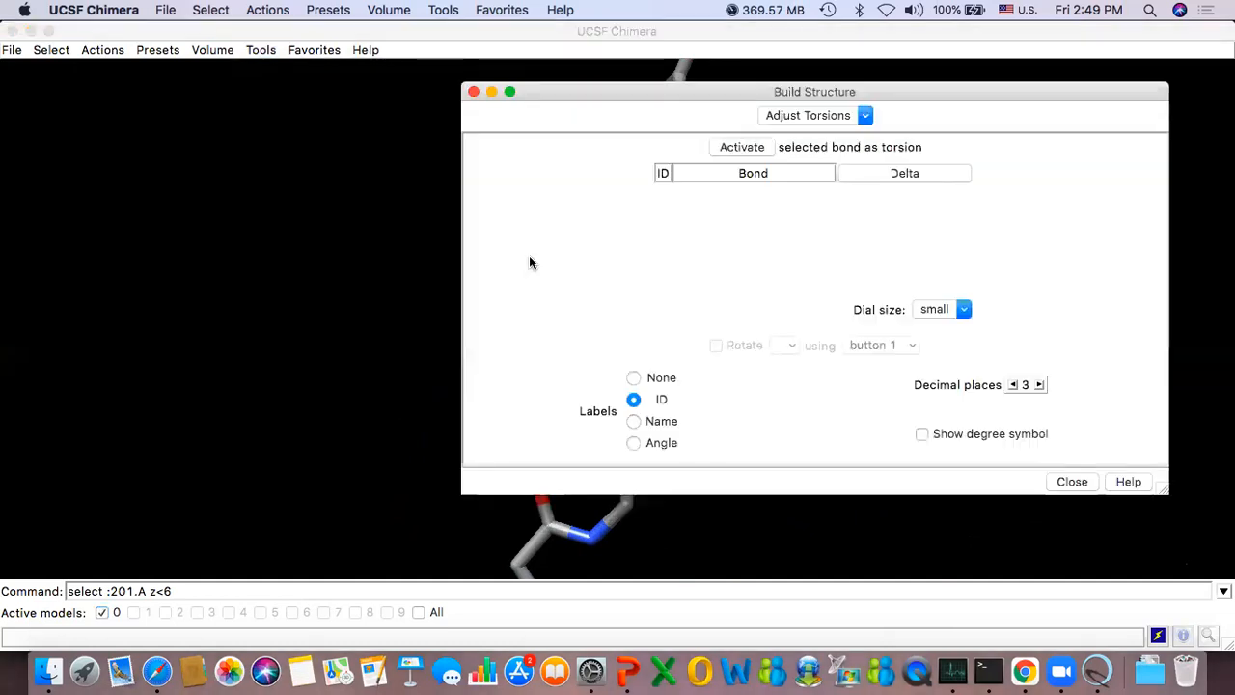
{"action": "left_click_drag", "start_coordinate": [847, 93], "coordinate": [1021, 78]}
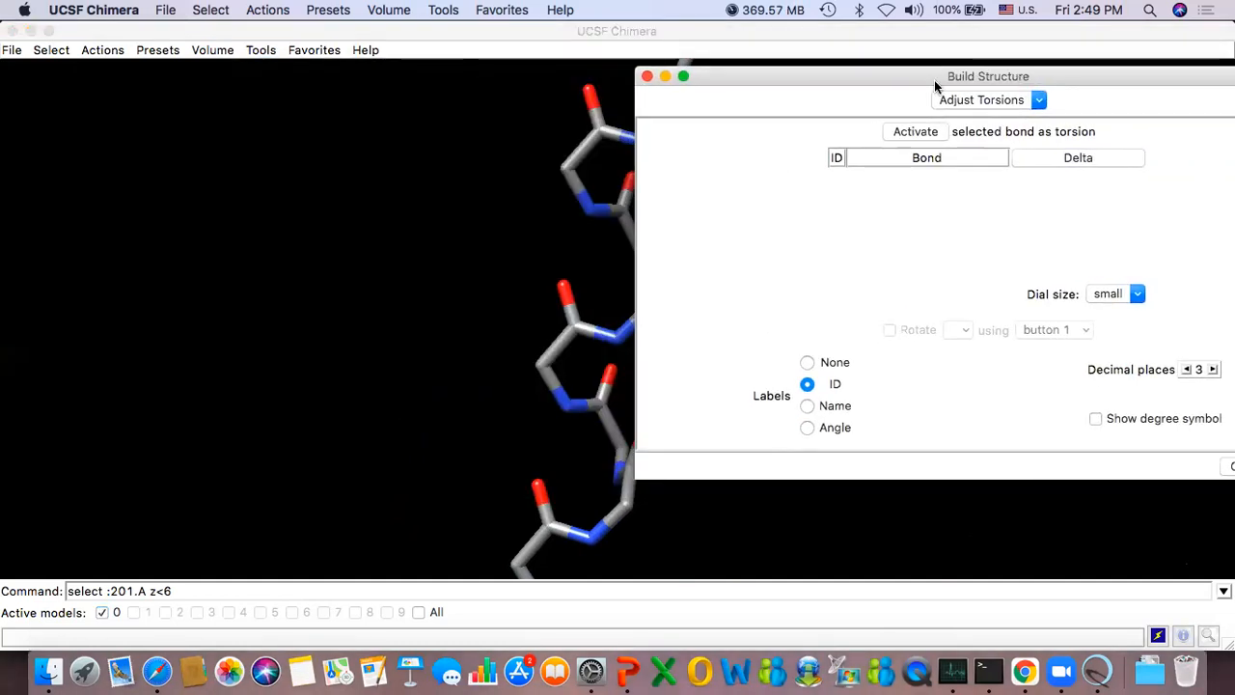
{"action": "middle_click_drag", "start_coordinate": [607, 232], "coordinate": [512, 223]}
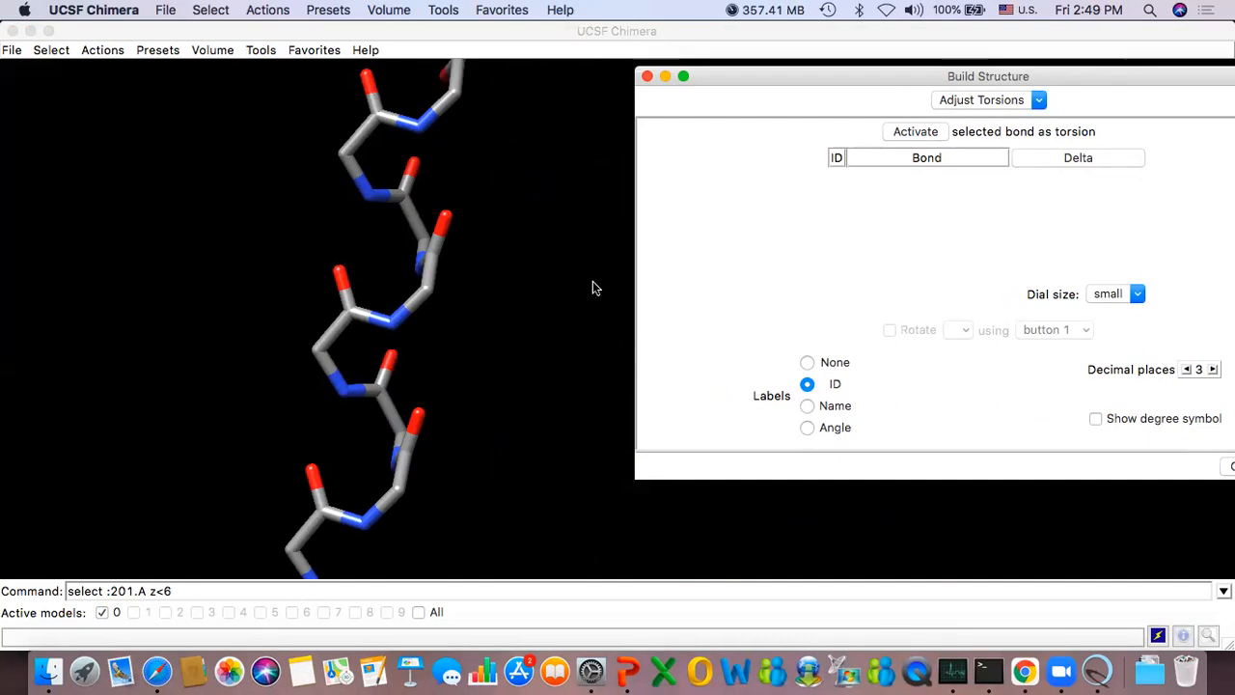
Step: Orient the peptide to expose its backbone and select the CA-N bond of GLY 6 in chain A
{"action": "left_click", "coordinate": [462, 280]}
{"action": "left_click_drag", "start_coordinate": [462, 286], "coordinate": [491, 309]}
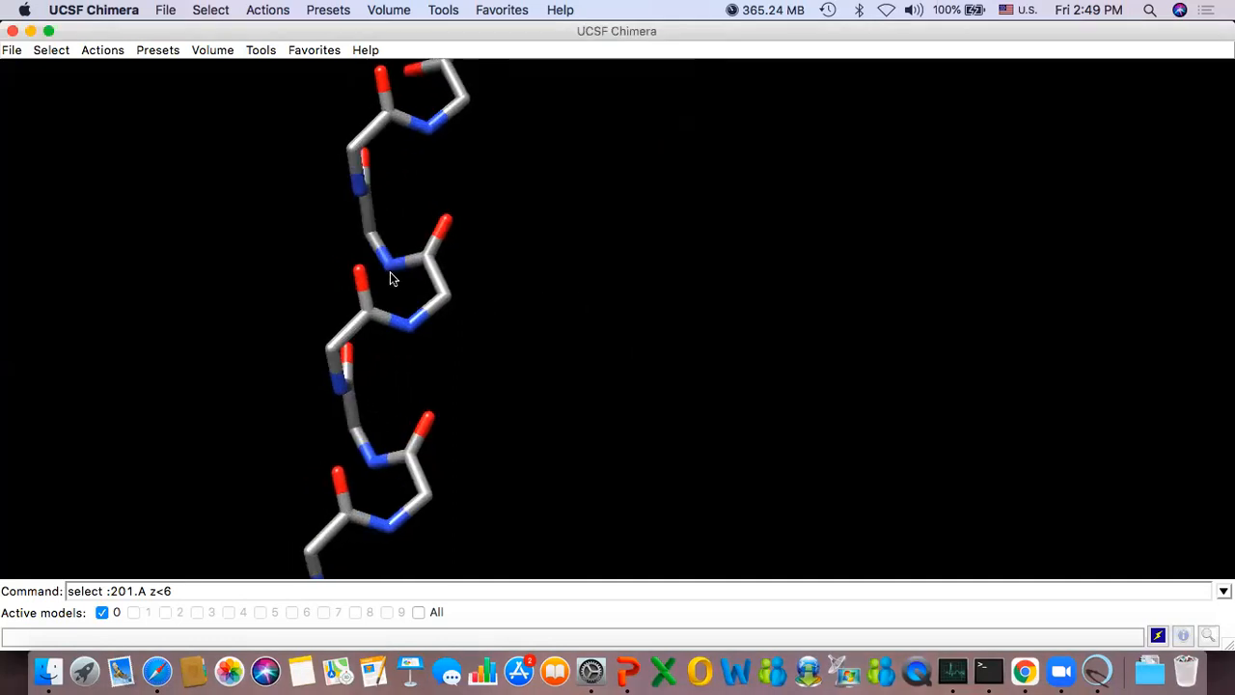
{"action": "mouse_move", "coordinate": [390, 274]}
{"action": "mouse_move", "coordinate": [424, 258]}
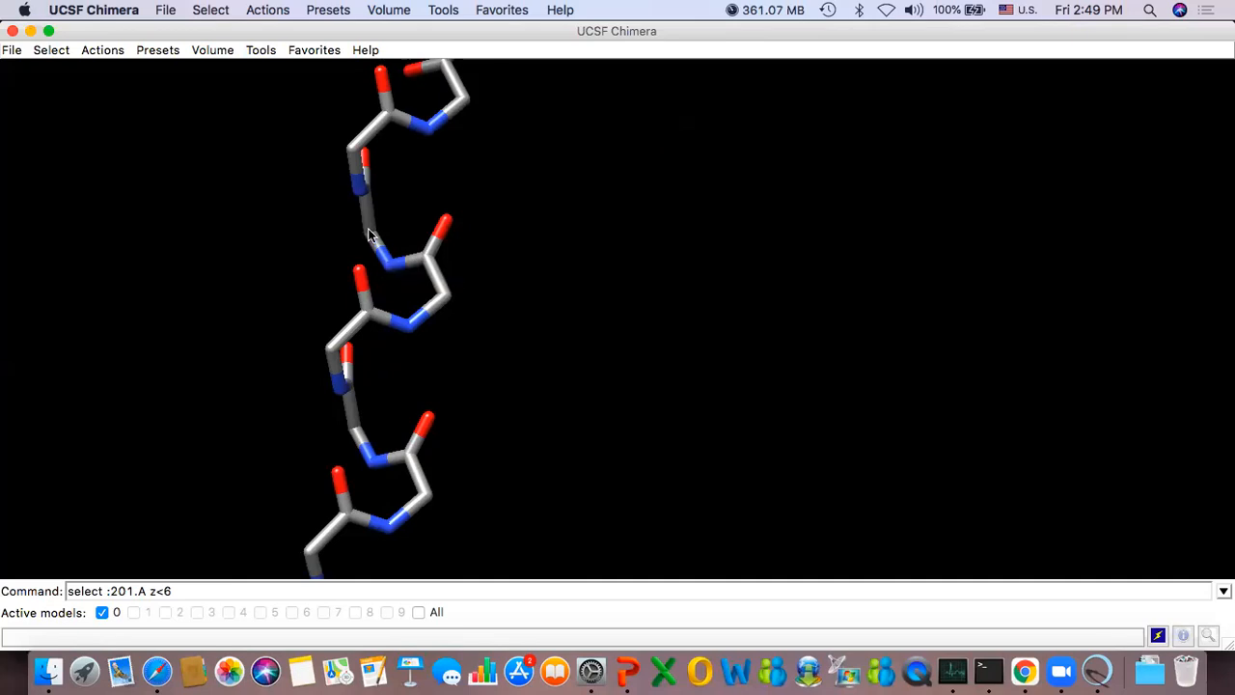
{"action": "left_click_drag", "start_coordinate": [479, 264], "coordinate": [454, 311]}
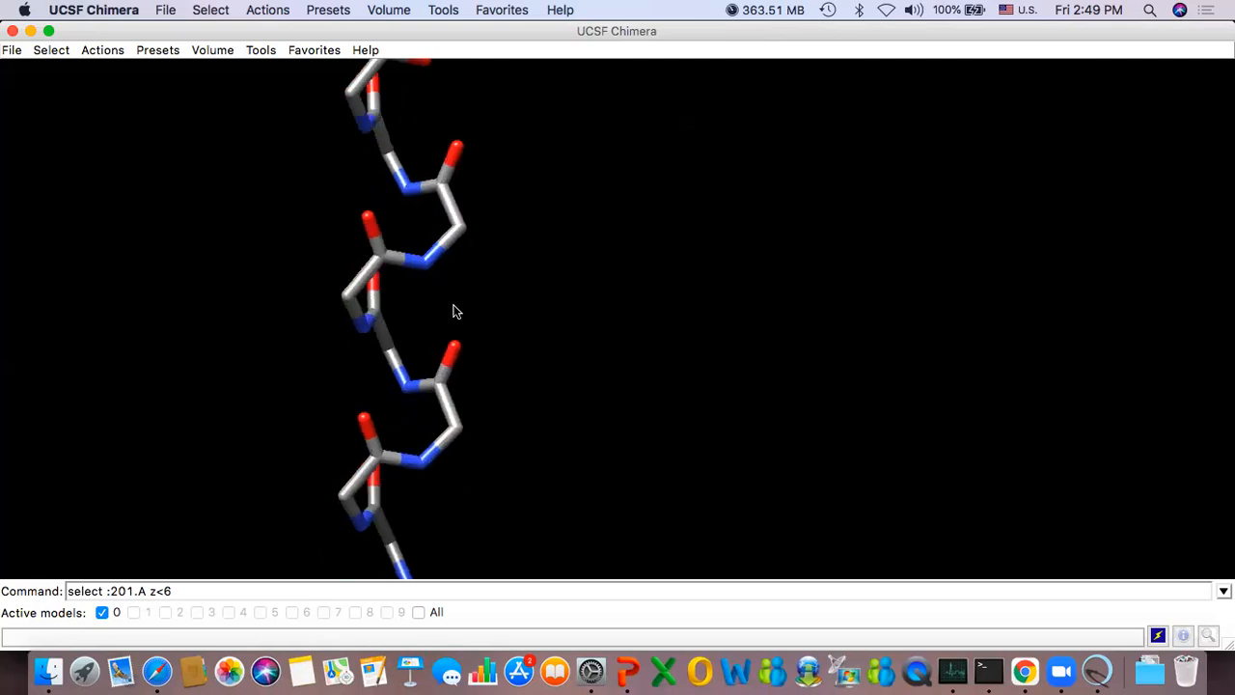
{"action": "left_click", "coordinate": [460, 231], "text": "ctrl"}
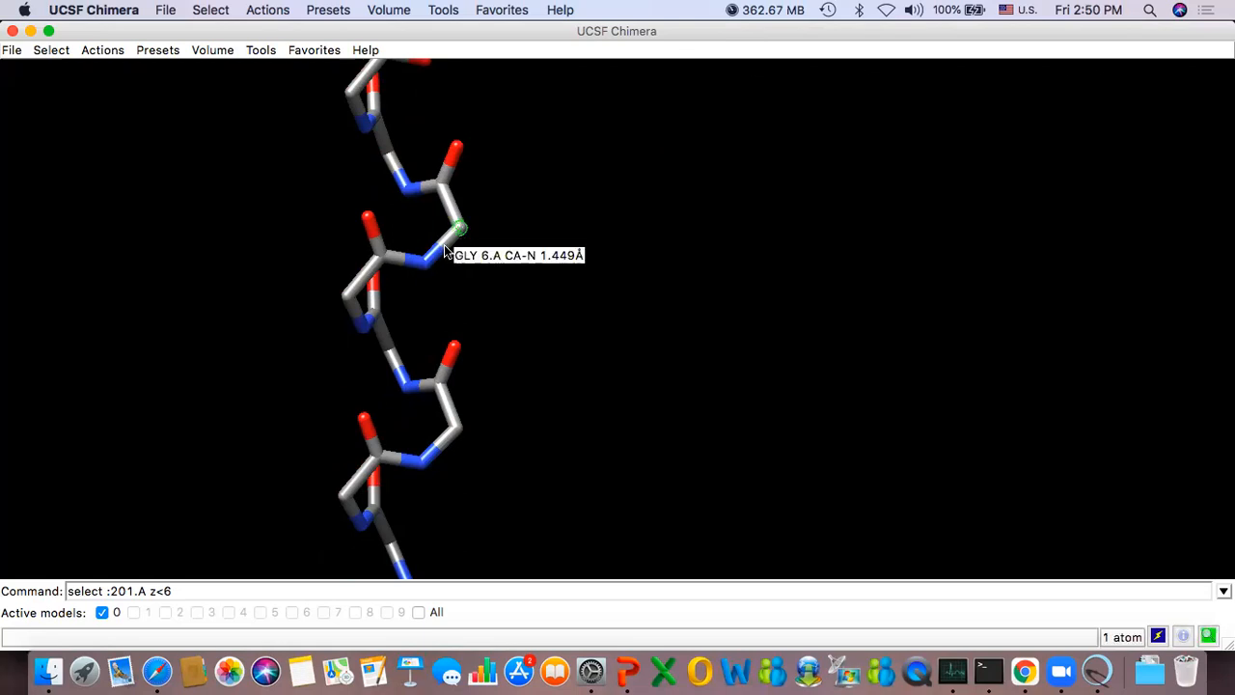
{"action": "left_click", "coordinate": [443, 252], "text": "ctrl"}
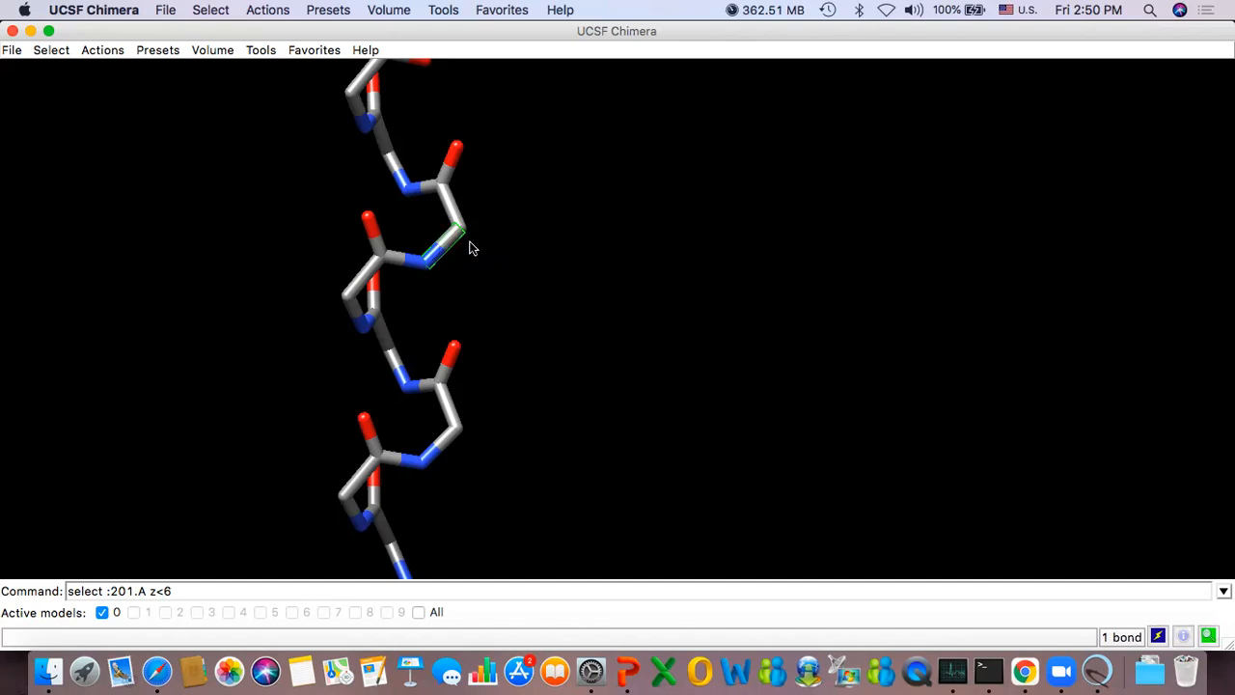
Step: Reopen the Adjust Torsions tool and activate the selected GLY 6.A N -> CA bond as a torsion
{"action": "key", "text": "super+Tab"}
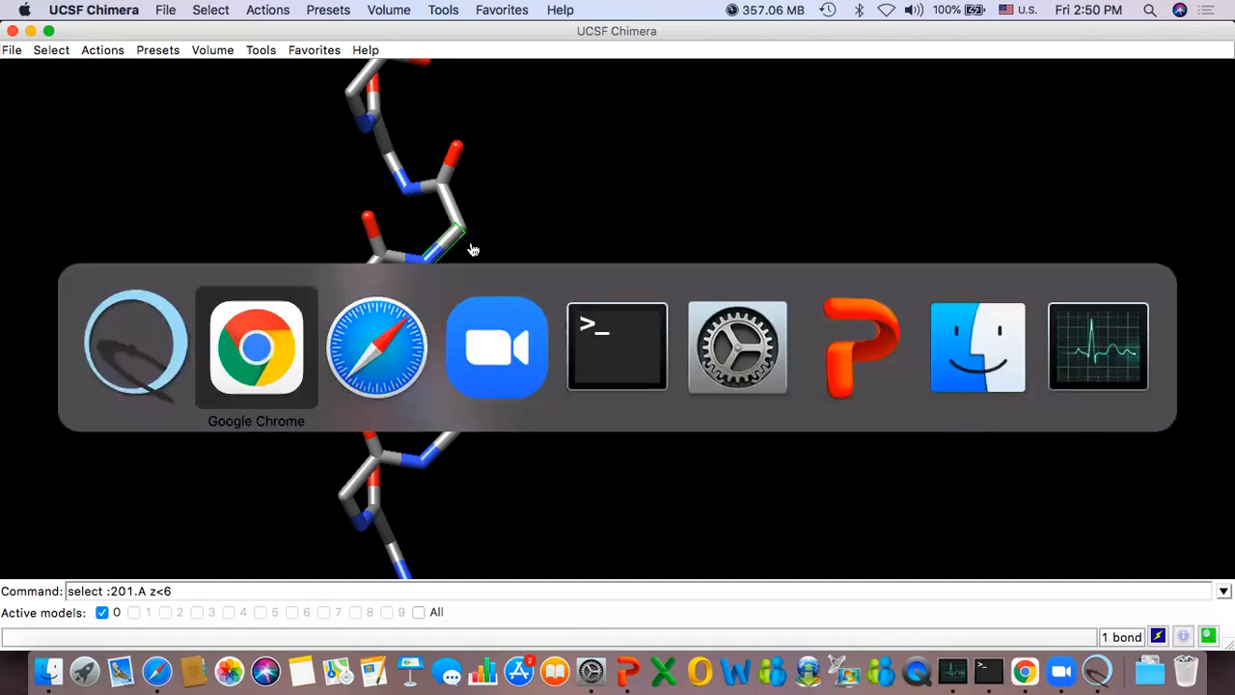
{"action": "key", "text": "super+Tab"}
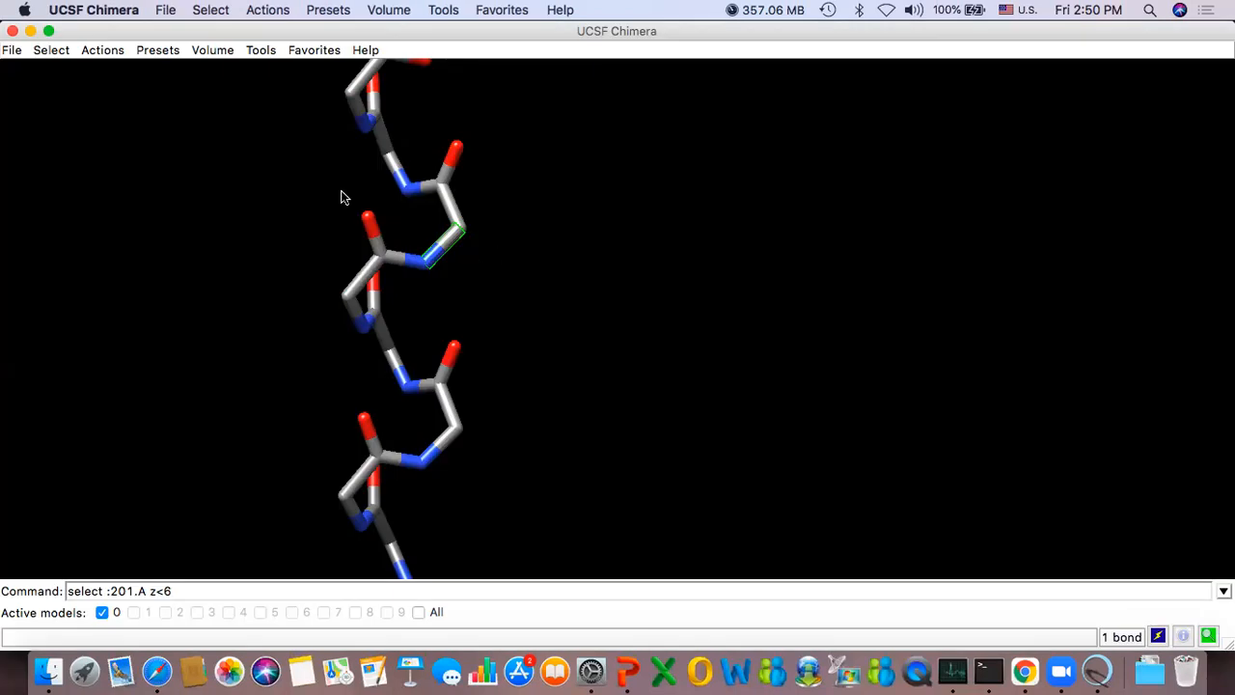
{"action": "left_click", "coordinate": [264, 52]}
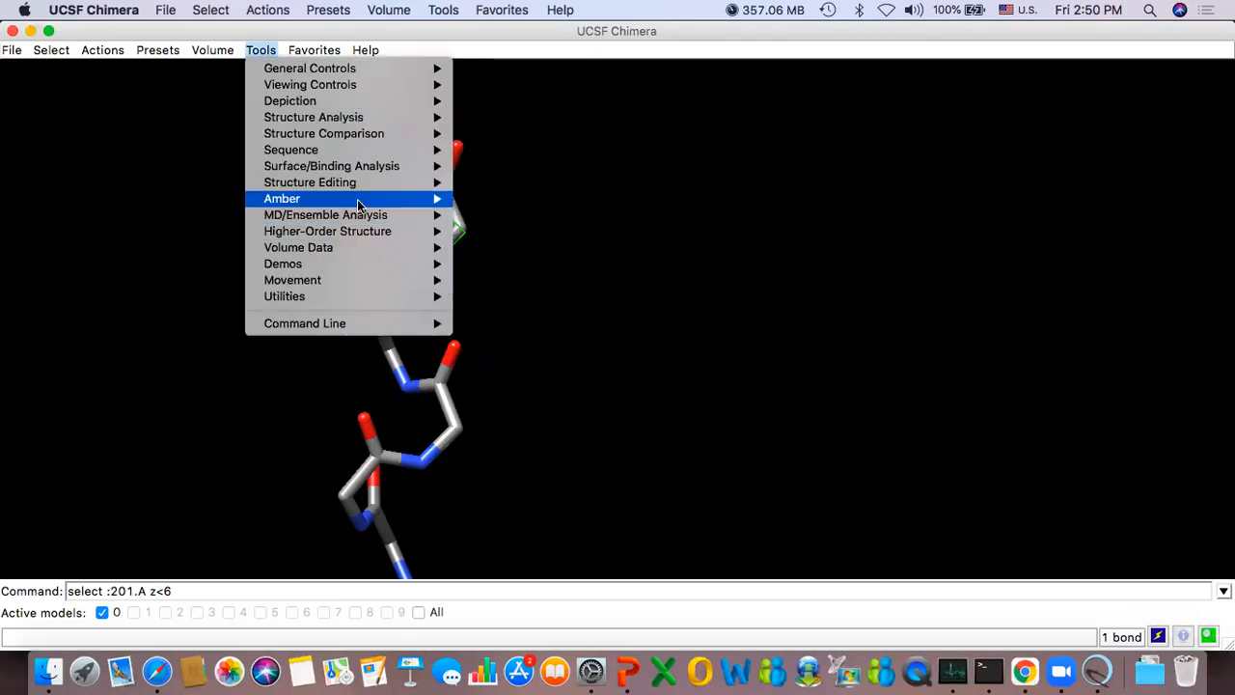
{"action": "mouse_move", "coordinate": [434, 182]}
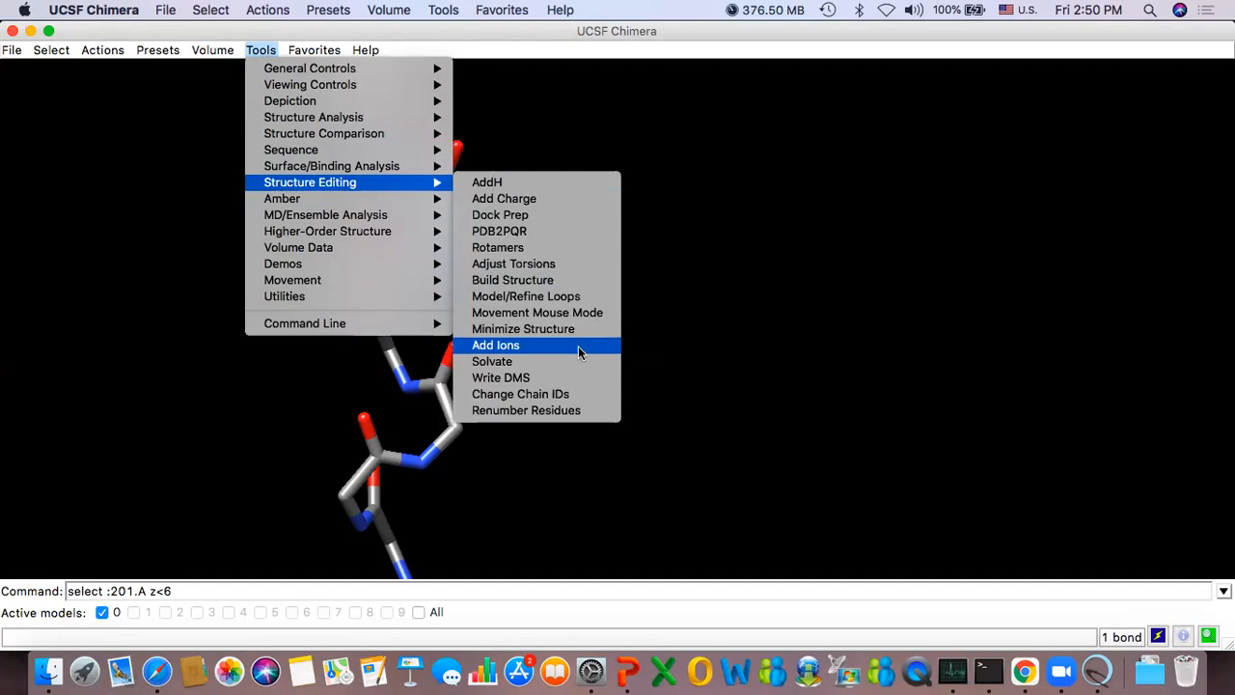
{"action": "left_click", "coordinate": [562, 266]}
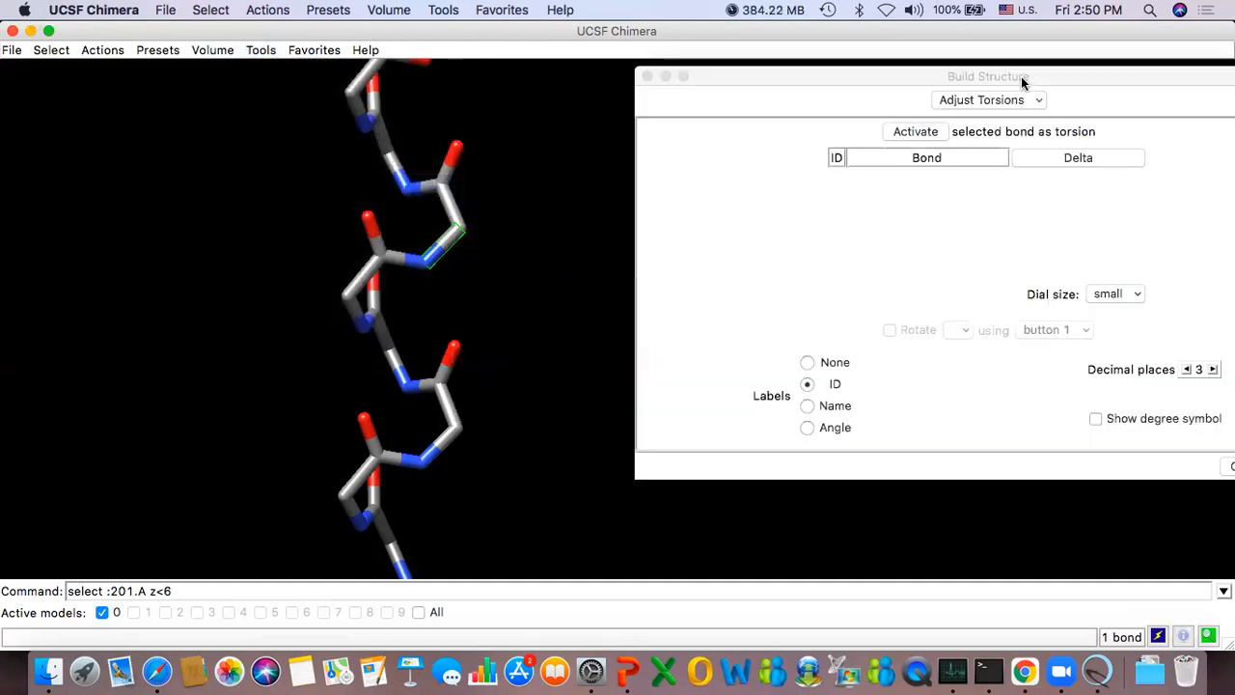
{"action": "left_click_drag", "start_coordinate": [1022, 82], "coordinate": [949, 90]}
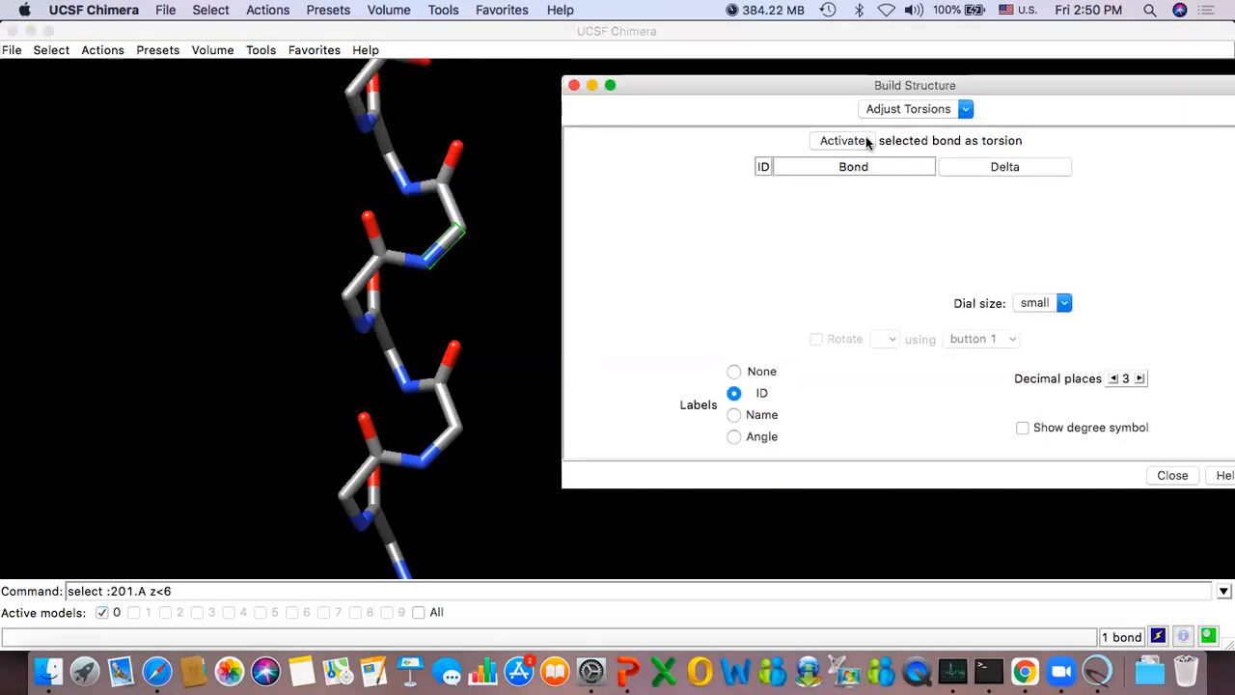
{"action": "left_click", "coordinate": [866, 142]}
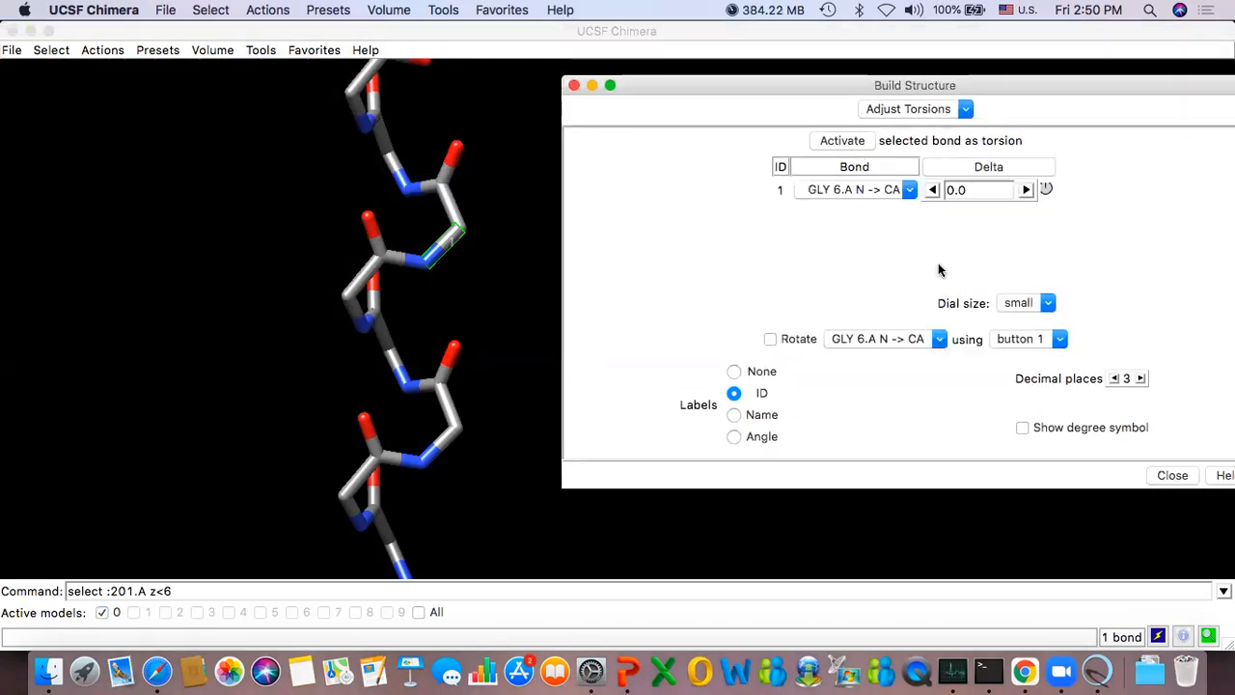
{"action": "left_click", "coordinate": [909, 190]}
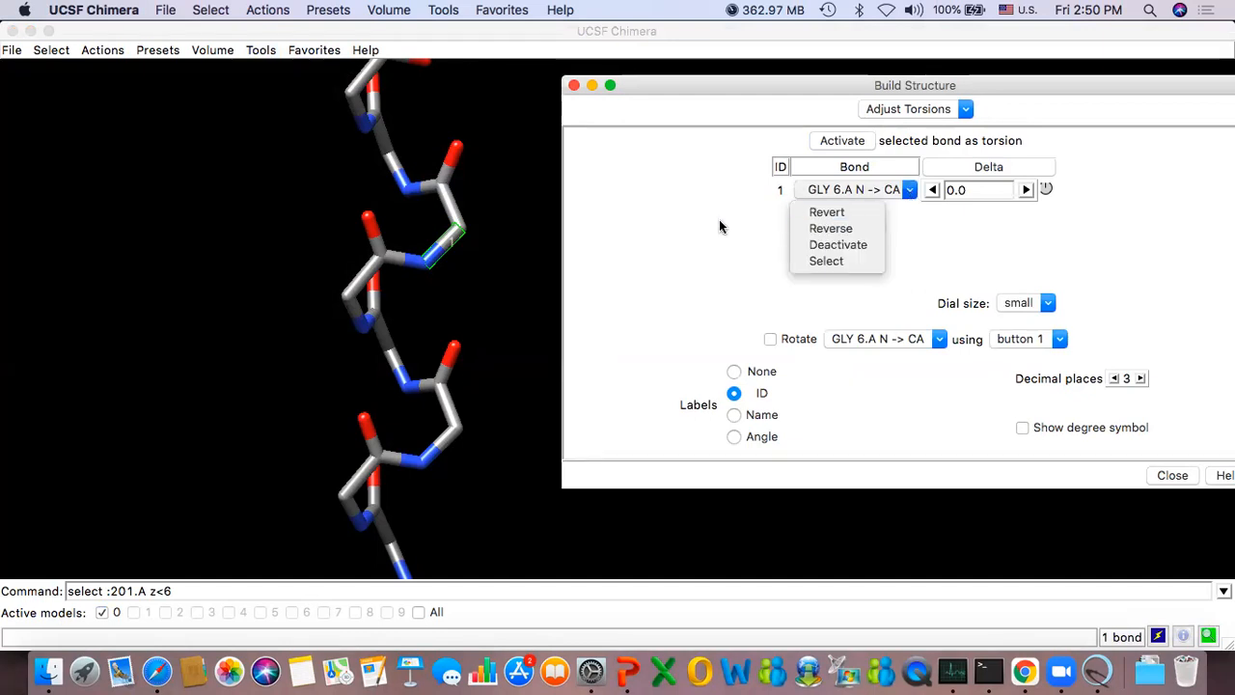
{"action": "left_click", "coordinate": [687, 266]}
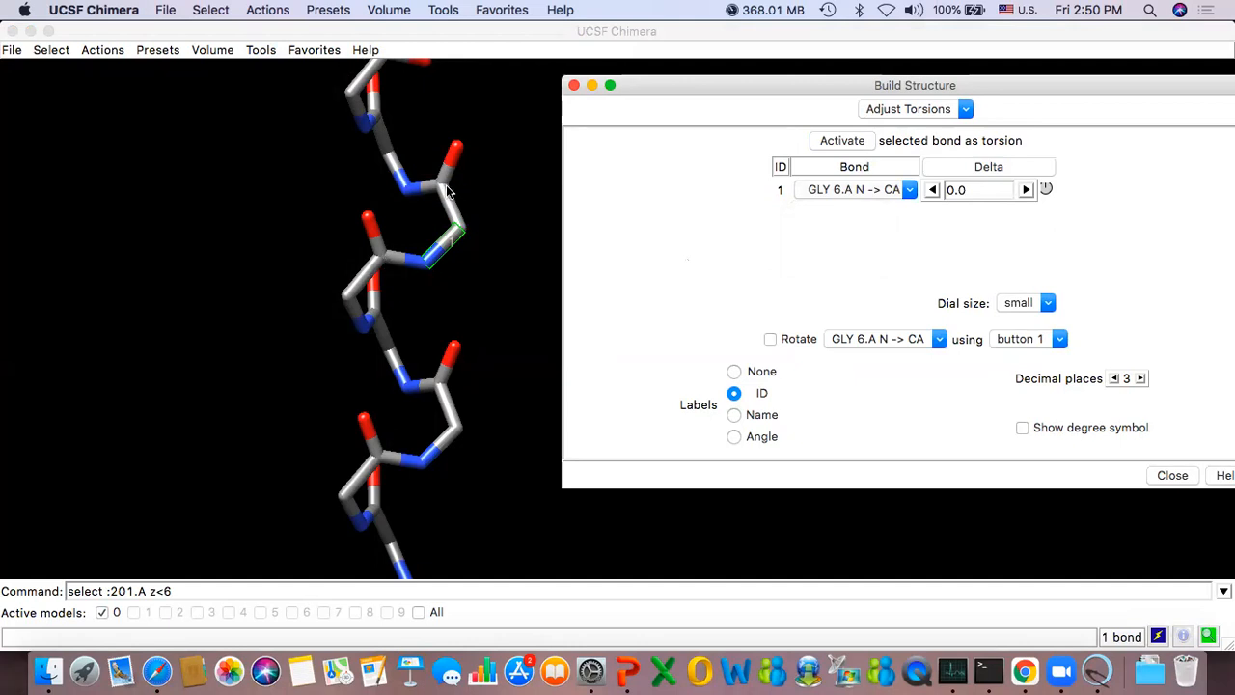
Step: Rotate the GLY 6.A N -> CA torsion freely to a delta of about 174.5 degrees, moving the dialog clear of the peptide
{"action": "left_click", "coordinate": [383, 256], "text": "ctrl"}
{"action": "left_click", "coordinate": [1048, 193]}
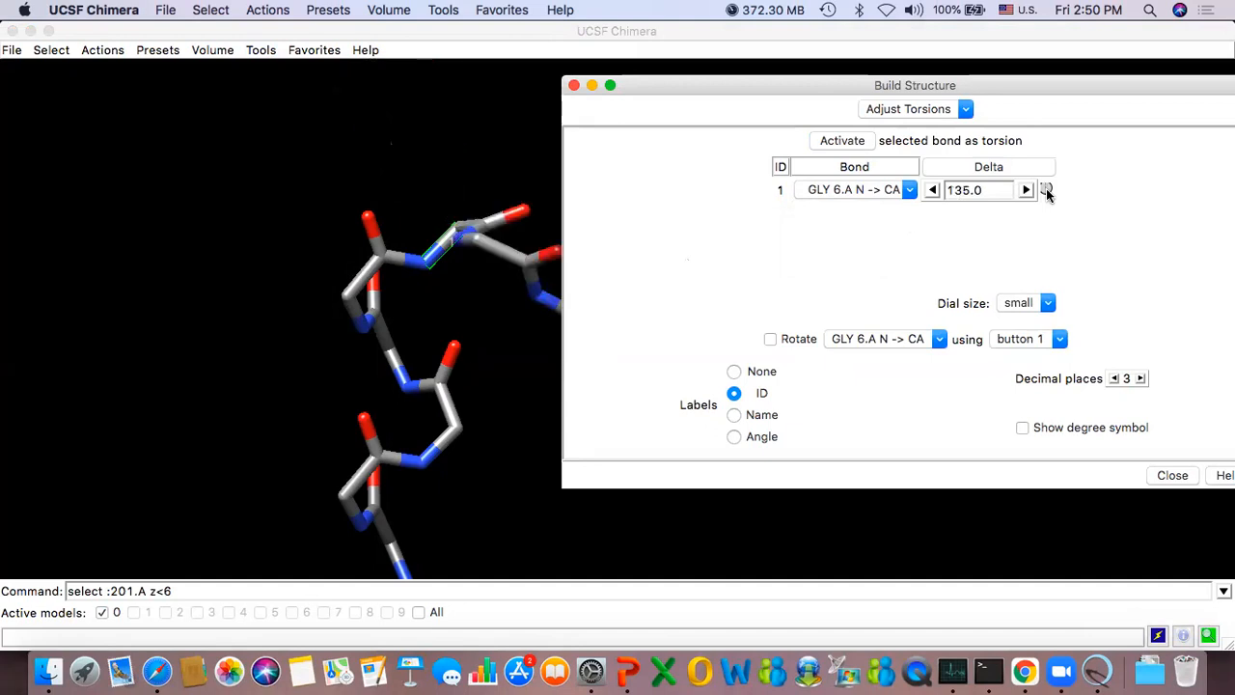
{"action": "left_click_drag", "start_coordinate": [1048, 193], "coordinate": [1034, 193]}
{"action": "left_click_drag", "start_coordinate": [924, 86], "coordinate": [1017, 90]}
{"action": "left_click_drag", "start_coordinate": [1138, 196], "coordinate": [1137, 246]}
Step: Set the GLY 6.A N -> CA torsion delta to -57.0 degrees and inspect the whole peptide
{"action": "left_click", "coordinate": [1093, 195]}
{"action": "triple_click", "coordinate": [1092, 195]}
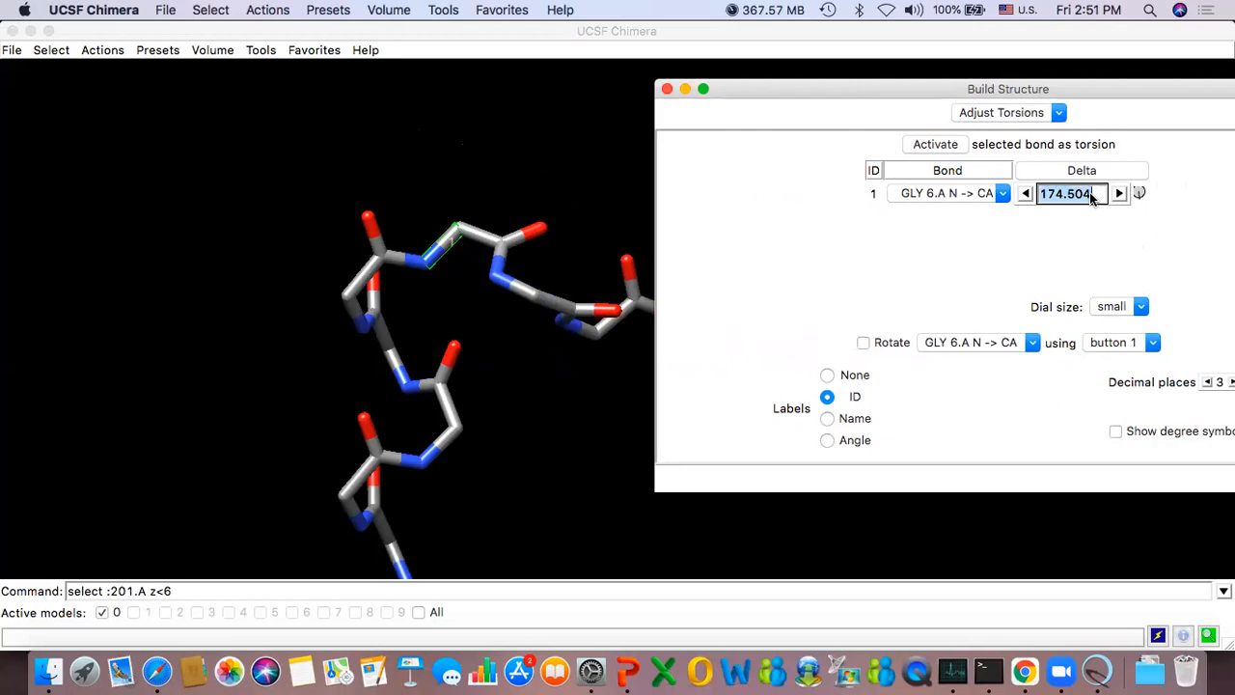
{"action": "type", "text": "-57"}
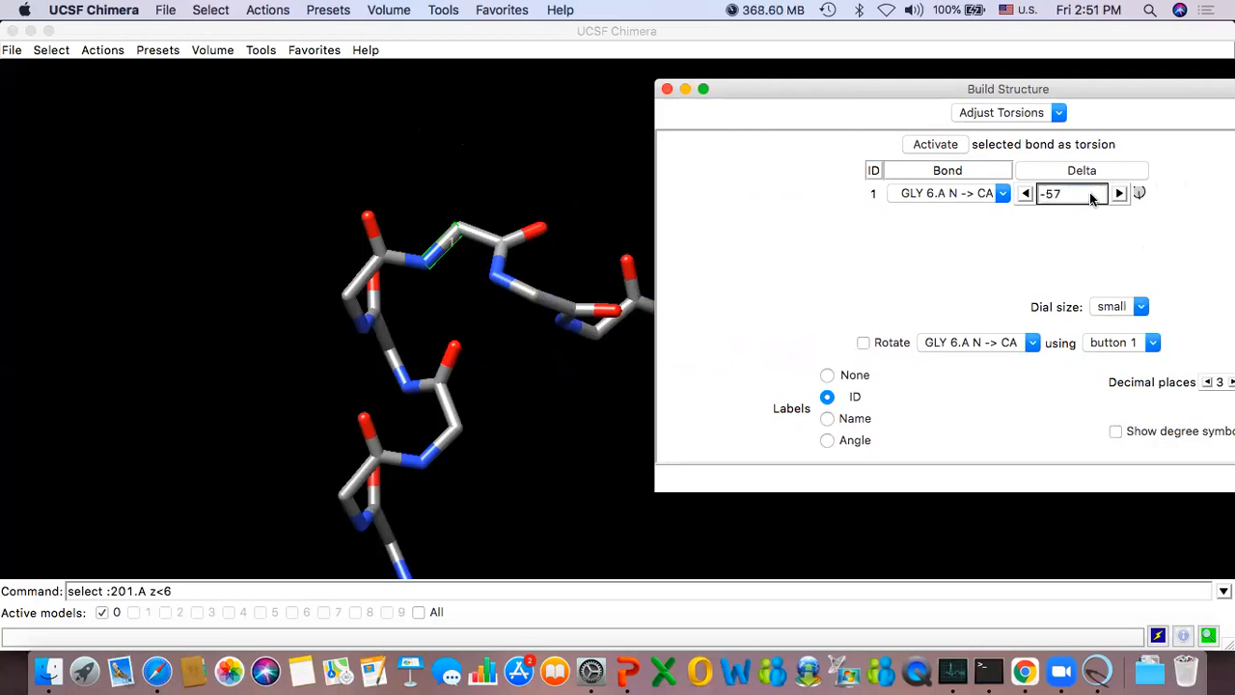
{"action": "type", "text": ".0"}
{"action": "key", "text": "Return"}
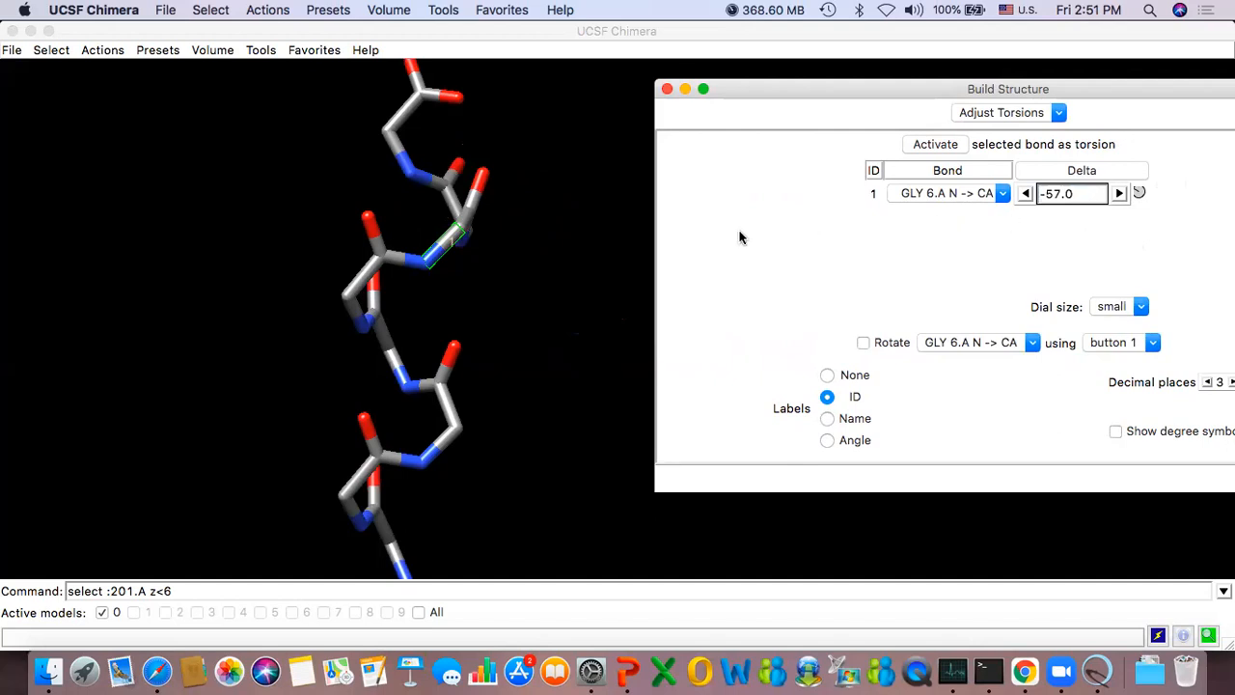
{"action": "left_click_drag", "start_coordinate": [409, 277], "coordinate": [464, 314]}
{"action": "scroll", "coordinate": [544, 318], "scroll_direction": "up", "scroll_amount": 3}
{"action": "scroll", "coordinate": [542, 316], "scroll_direction": "down", "scroll_amount": 5}
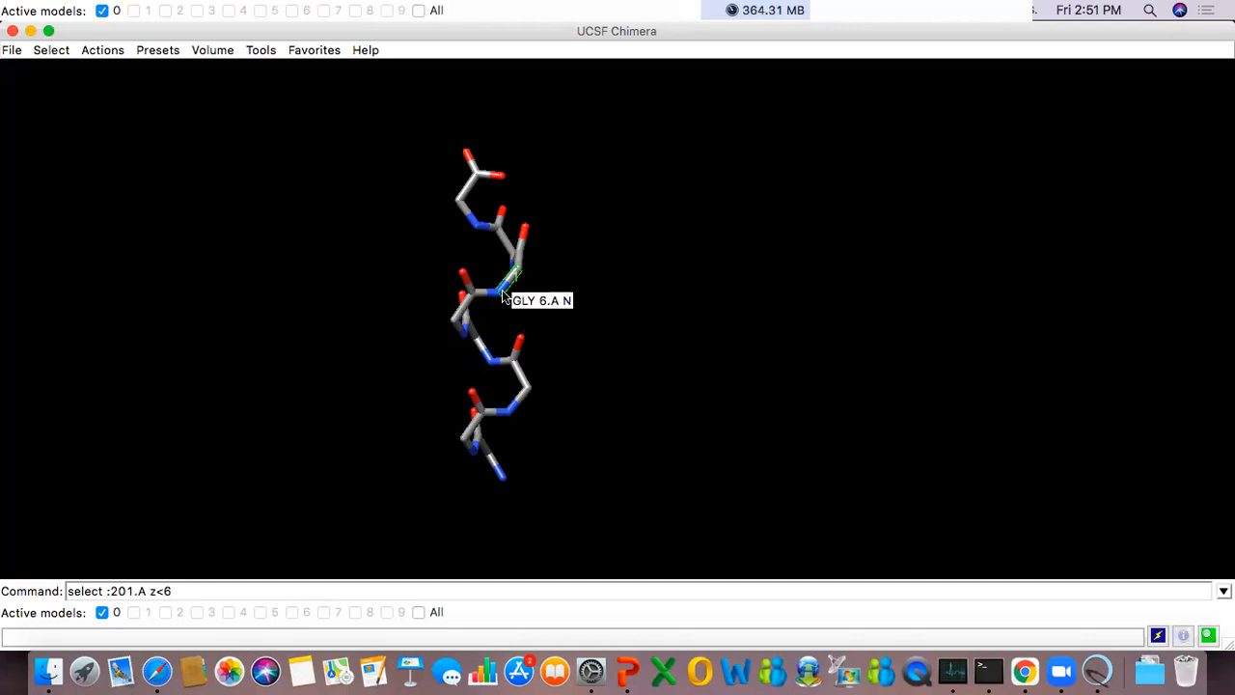
Step: Switch to Safari and read the numbered questions of the AS 6 assignment
{"action": "key", "text": "super+Tab"}
{"action": "key", "text": "super+Tab"}
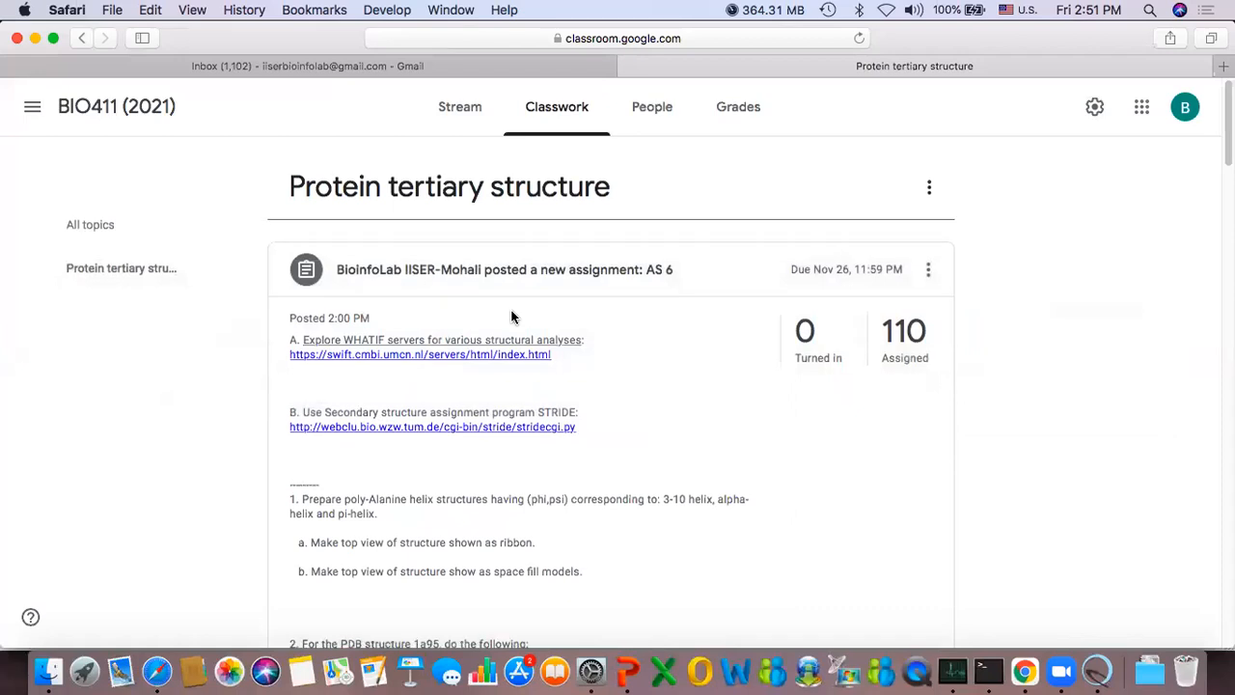
{"action": "scroll", "coordinate": [511, 317], "scroll_direction": "down", "scroll_amount": 5}
{"action": "scroll", "coordinate": [511, 314], "scroll_direction": "down", "scroll_amount": 4}
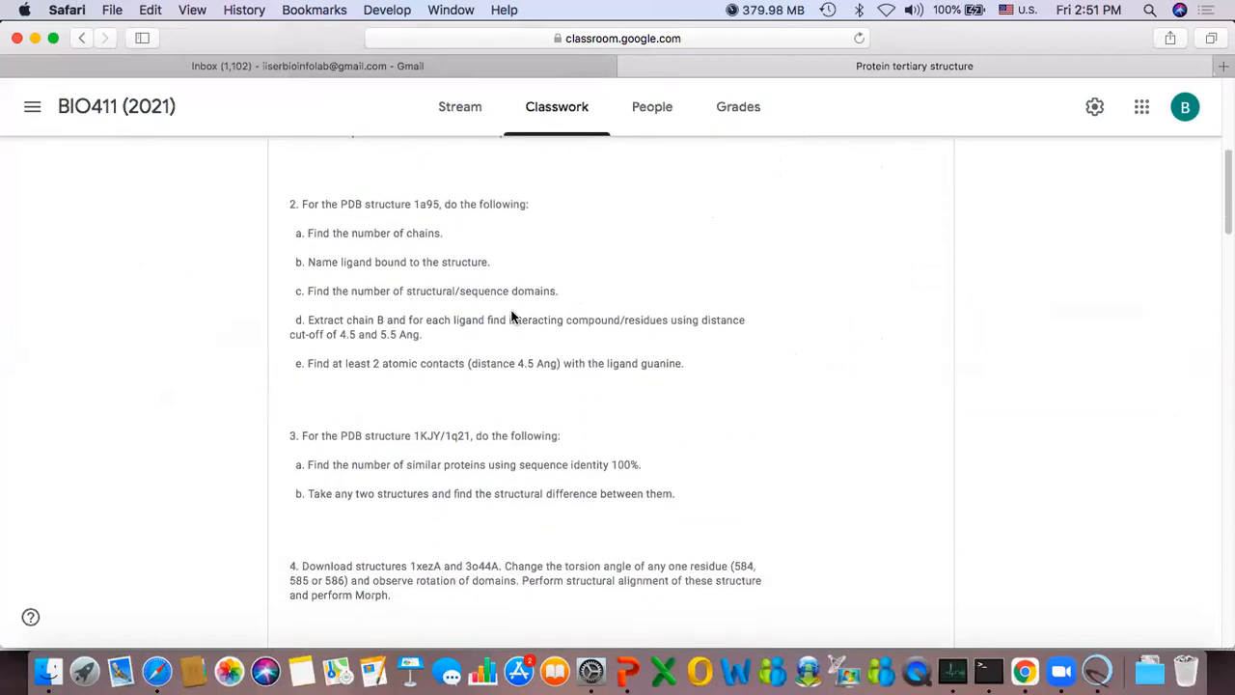
{"action": "scroll", "coordinate": [511, 317], "scroll_direction": "down", "scroll_amount": 1}
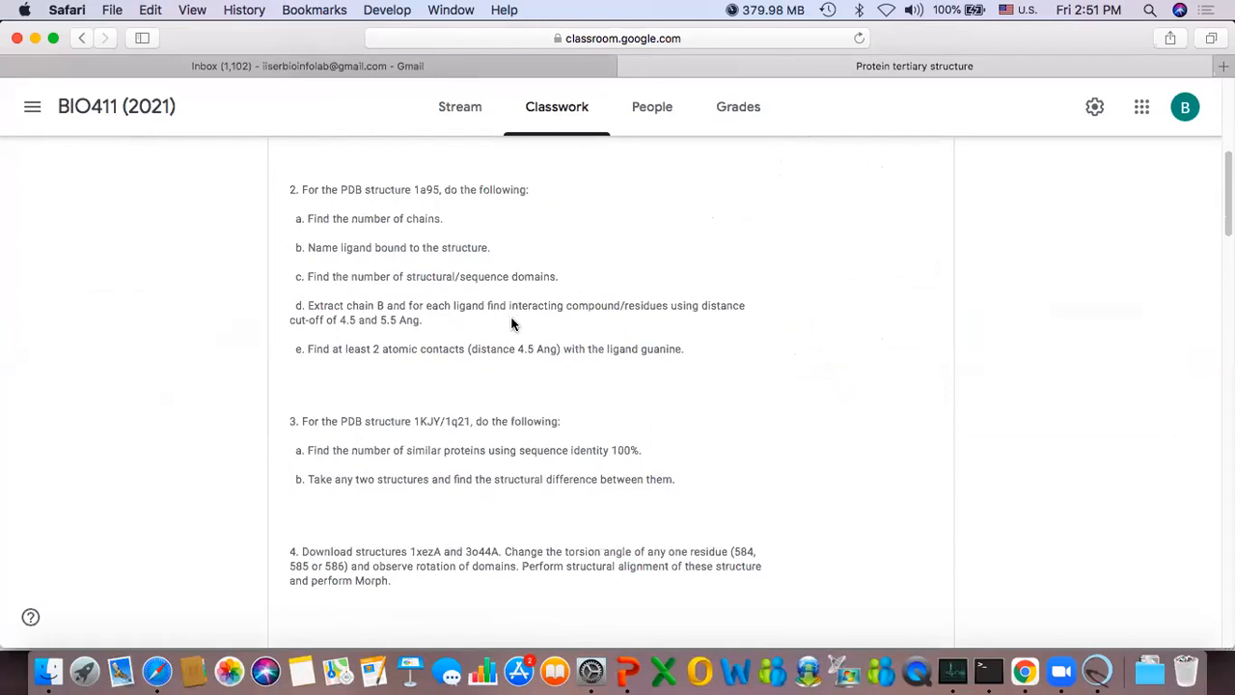
{"action": "scroll", "coordinate": [511, 324], "scroll_direction": "down", "scroll_amount": 7}
{"action": "scroll", "coordinate": [511, 324], "scroll_direction": "up", "scroll_amount": 10}
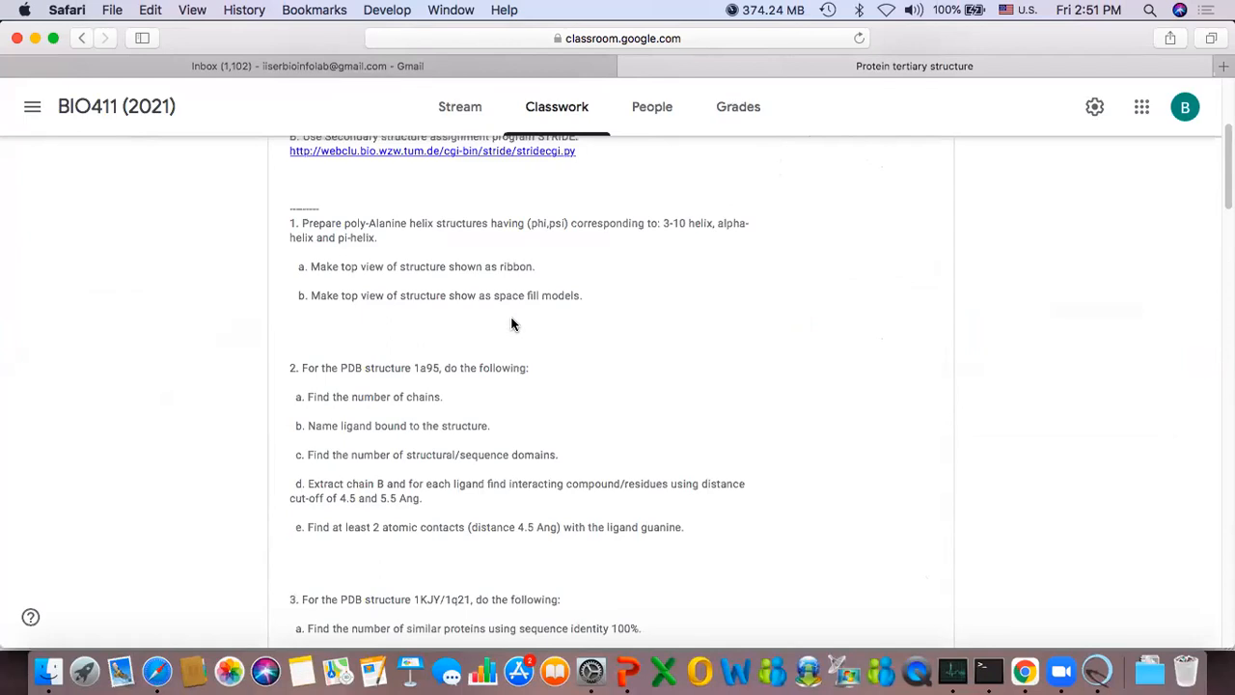
Step: Return to Chimera and close the current session
{"action": "key", "text": "super+Tab"}
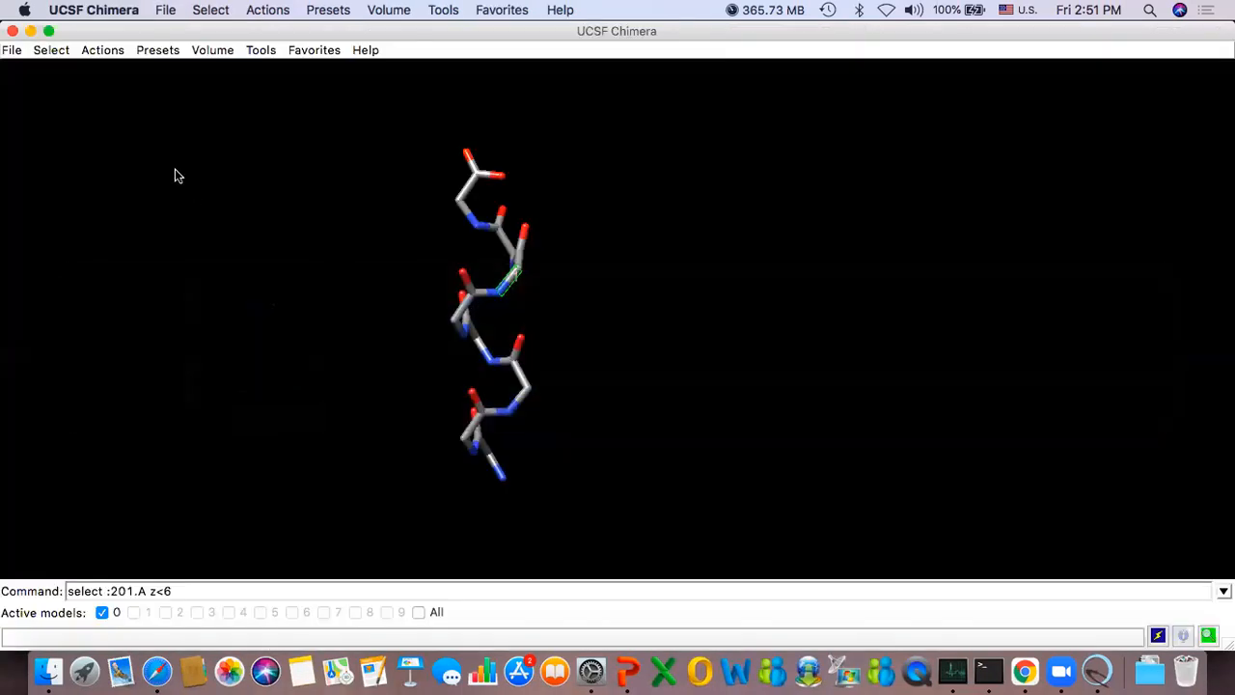
{"action": "left_click", "coordinate": [12, 50]}
{"action": "left_click", "coordinate": [97, 263]}
Step: Switch to Chrome and open the rcsb.org homepage in the new tab
{"action": "key", "text": "super+Tab"}
{"action": "key", "text": "super+Tab"}
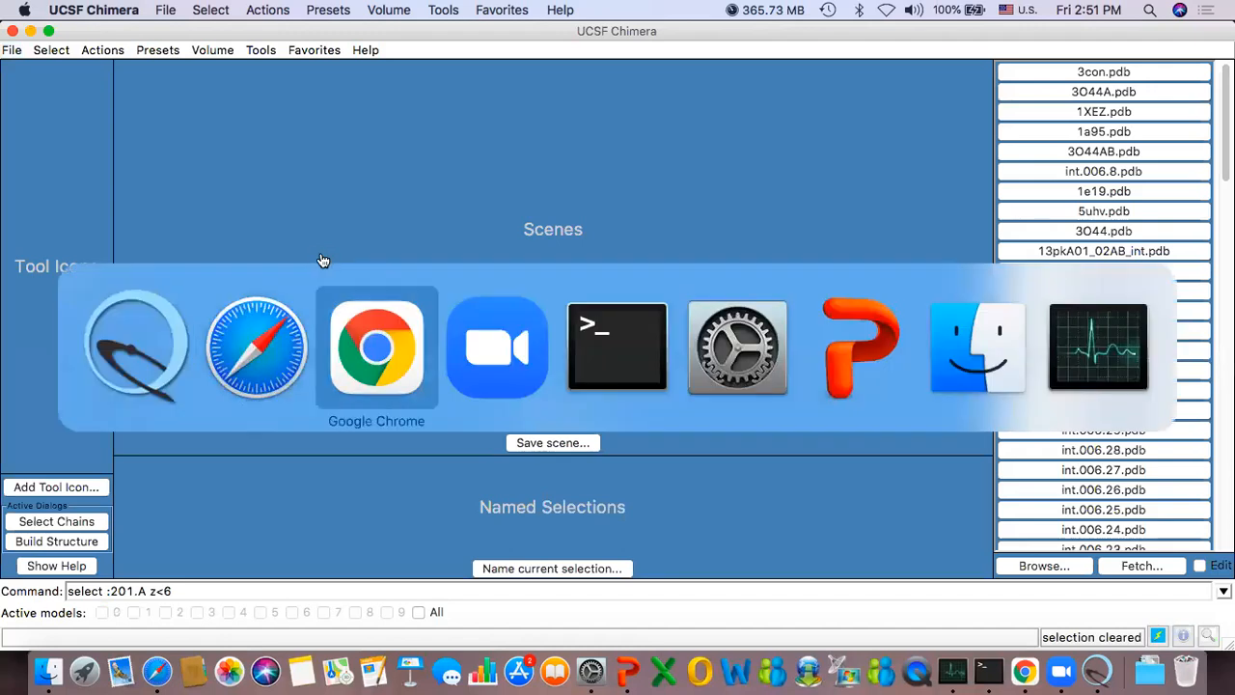
{"action": "left_click", "coordinate": [526, 44]}
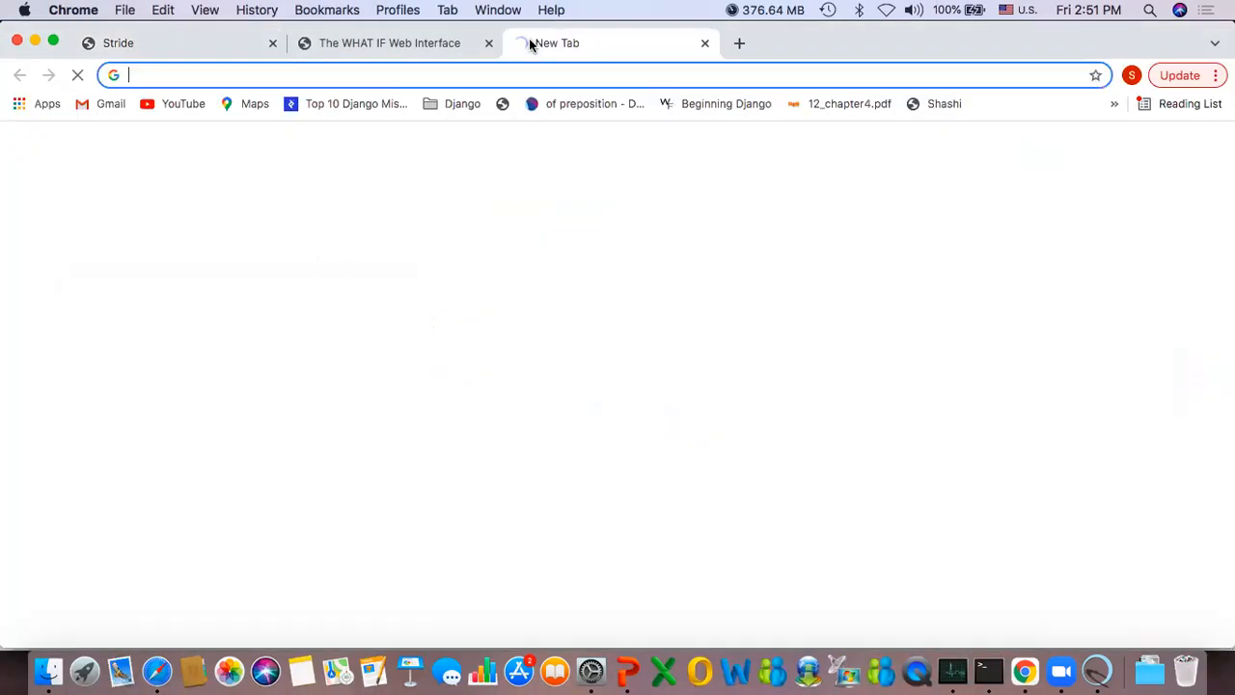
{"action": "type", "text": "rcs"}
{"action": "key", "text": "Return"}
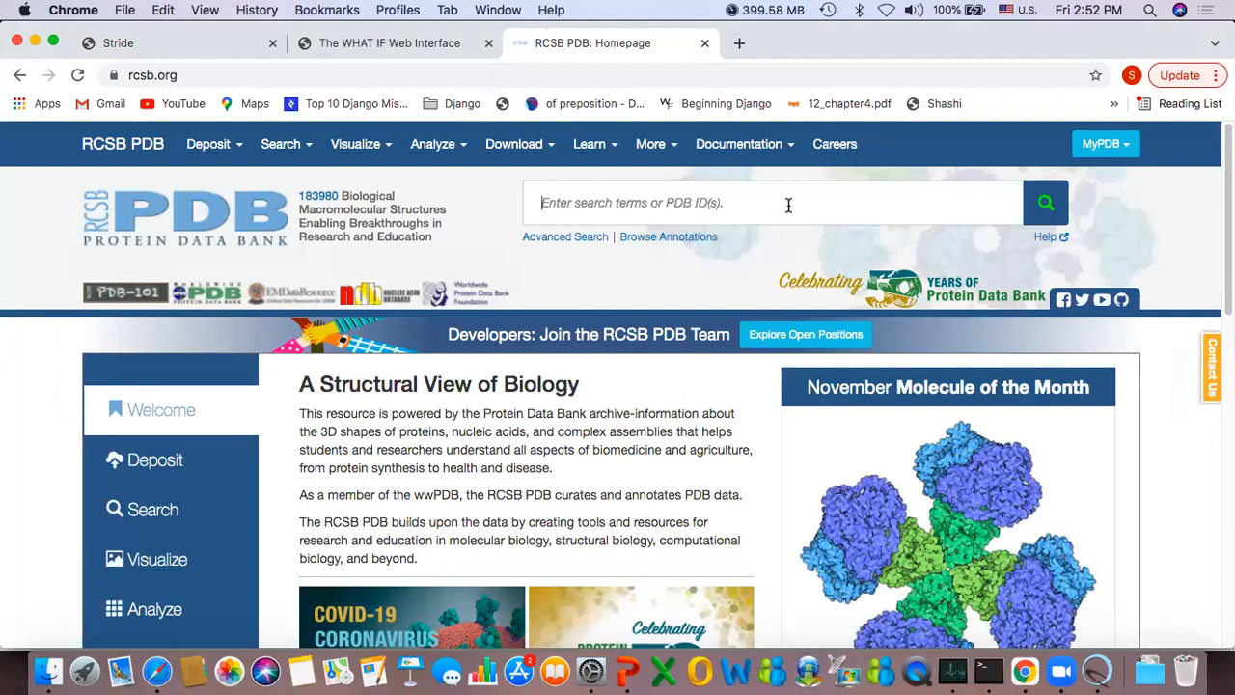
Step: Search the Protein Data Bank for 1p21
{"action": "left_click", "coordinate": [789, 205]}
{"action": "type", "text": "1p21"}
{"action": "key", "text": "Return"}
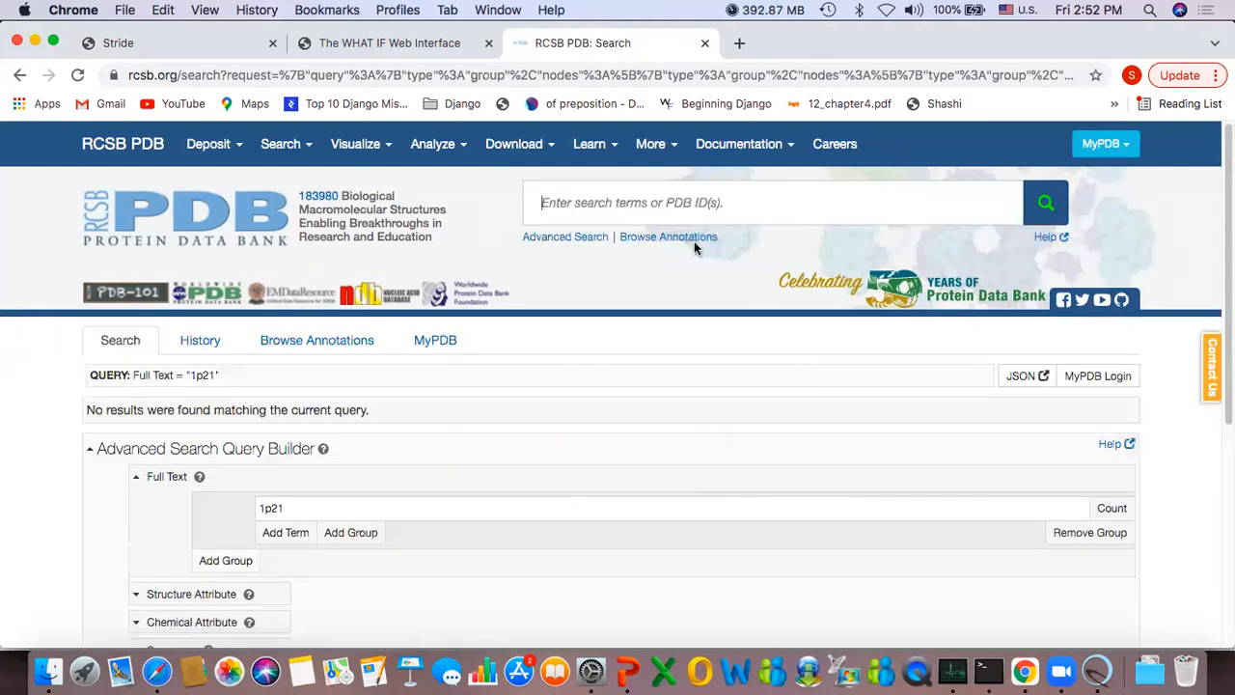
Step: Open the PDB entry 101M and bring up its Macromolecules section
{"action": "left_click", "coordinate": [618, 203]}
{"action": "type", "text": "101m"}
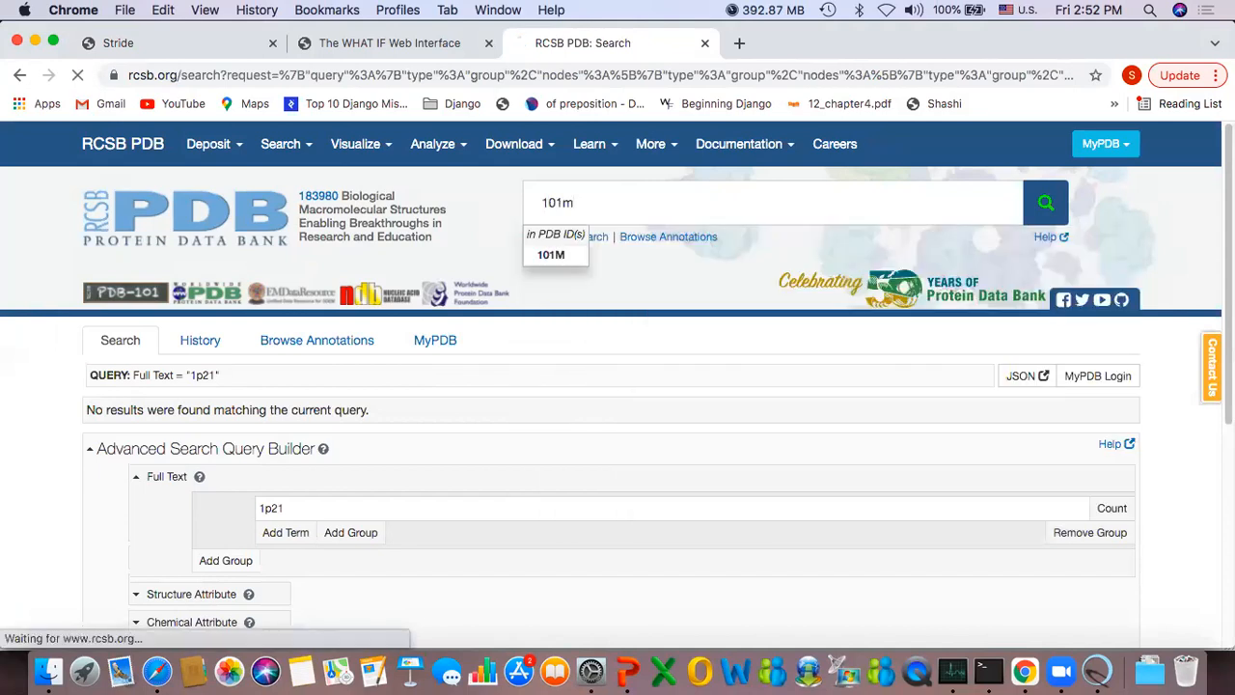
{"action": "key", "text": "Return"}
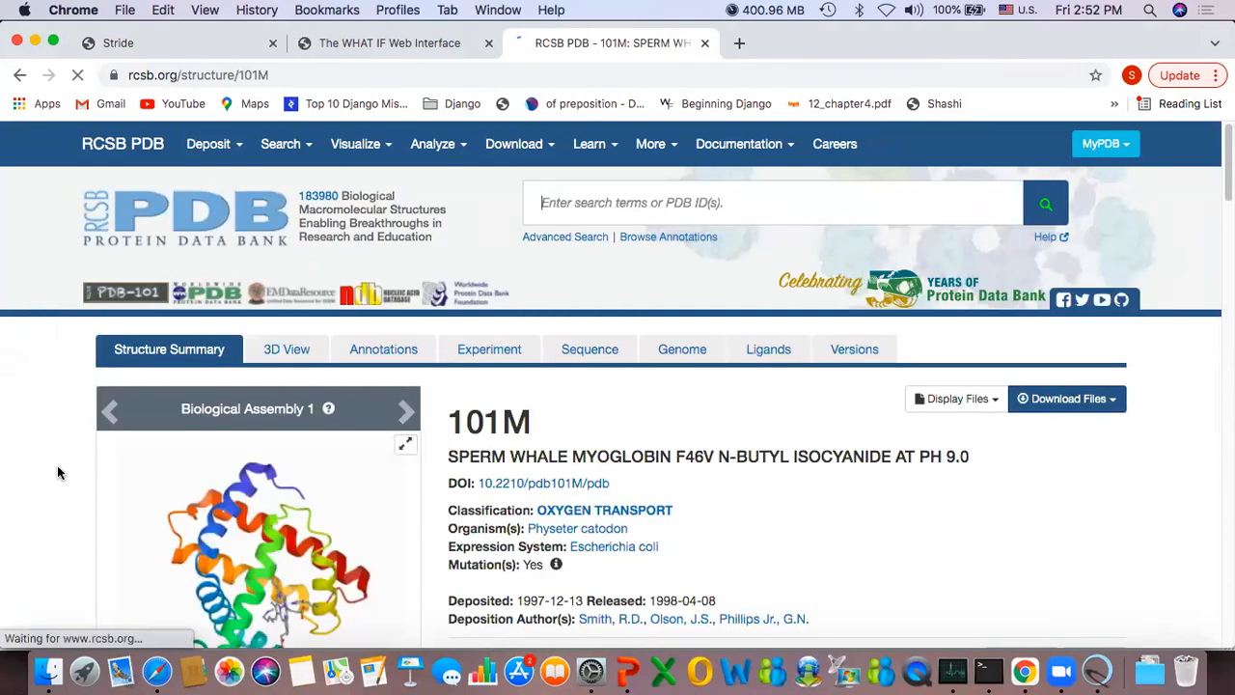
{"action": "scroll", "coordinate": [79, 463], "scroll_direction": "down", "scroll_amount": 2}
{"action": "scroll", "coordinate": [79, 461], "scroll_direction": "down", "scroll_amount": 10}
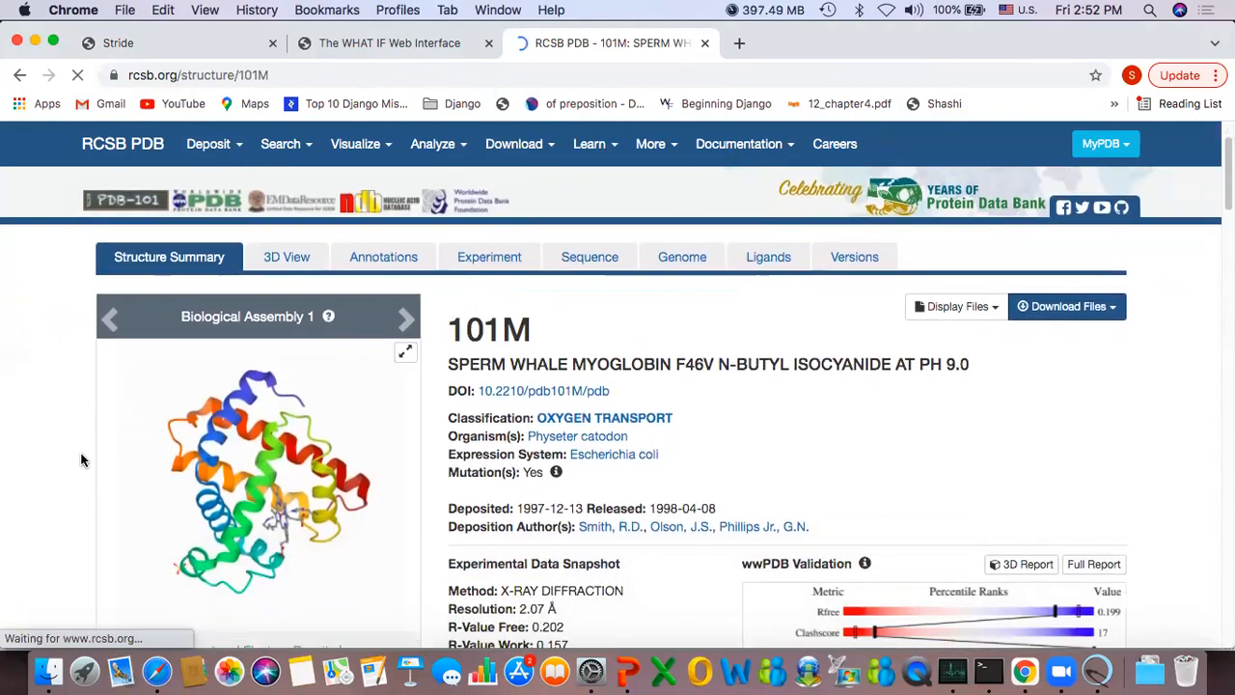
{"action": "scroll", "coordinate": [81, 460], "scroll_direction": "down", "scroll_amount": 2}
{"action": "scroll", "coordinate": [81, 461], "scroll_direction": "down", "scroll_amount": 10}
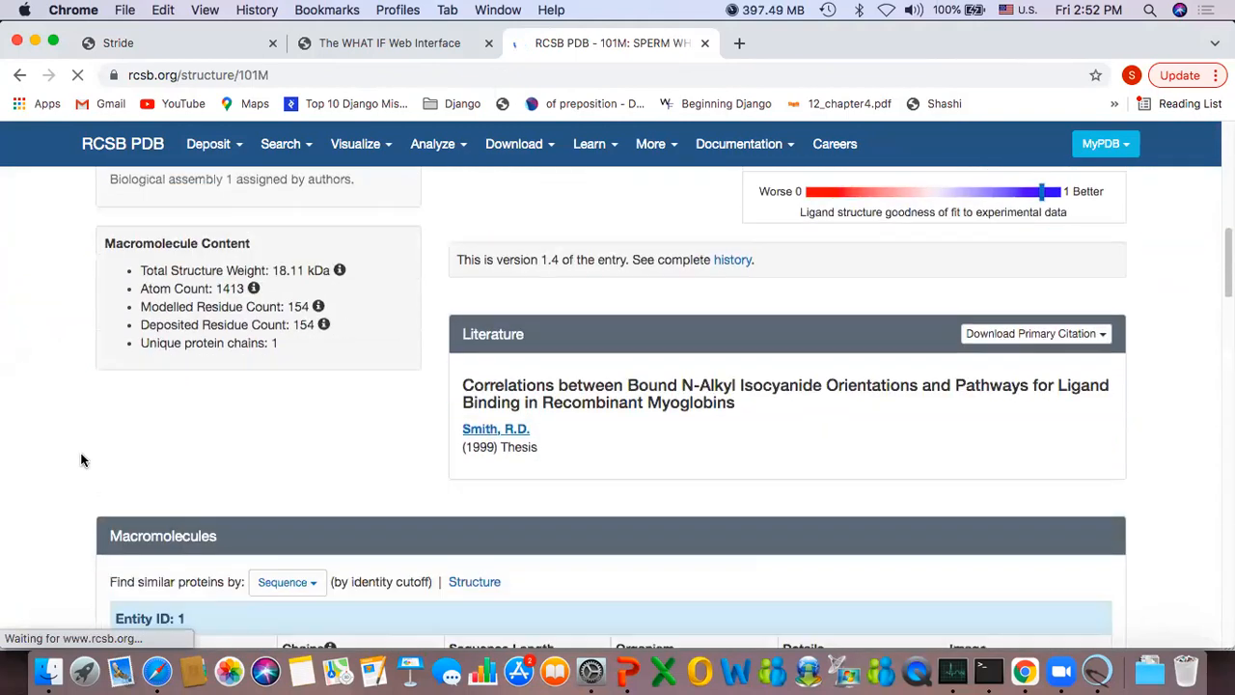
{"action": "scroll", "coordinate": [81, 460], "scroll_direction": "up", "scroll_amount": 1}
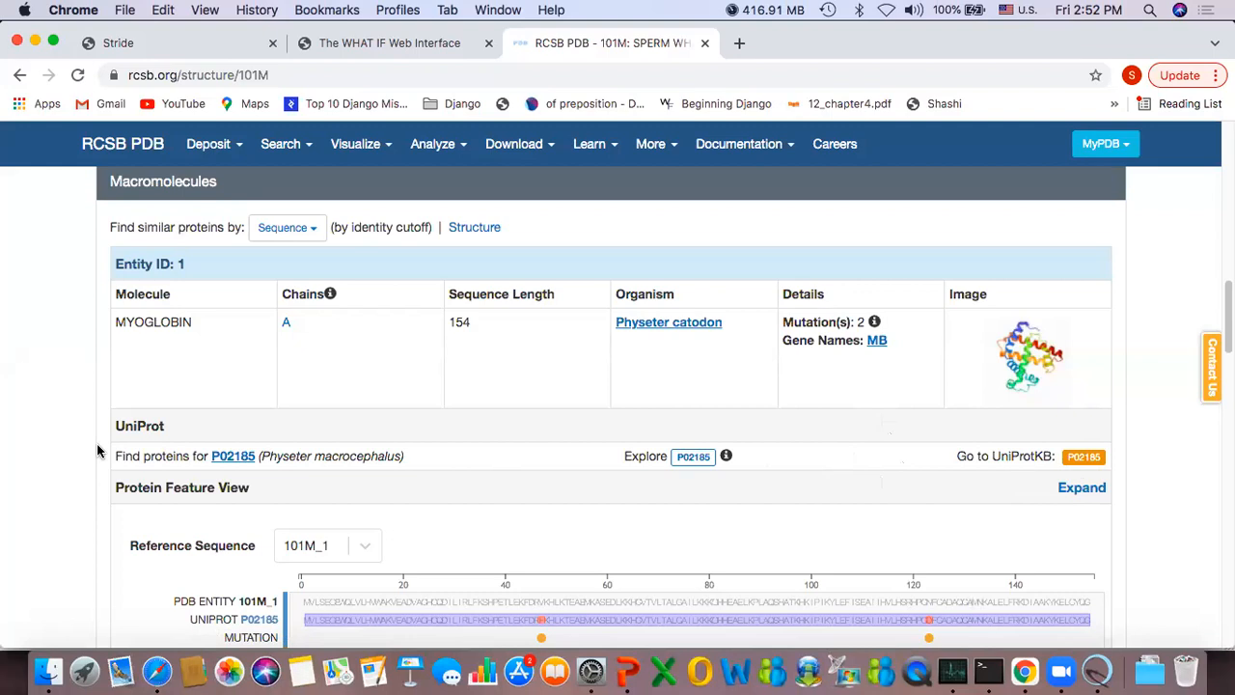
{"action": "scroll", "coordinate": [98, 451], "scroll_direction": "up", "scroll_amount": 3}
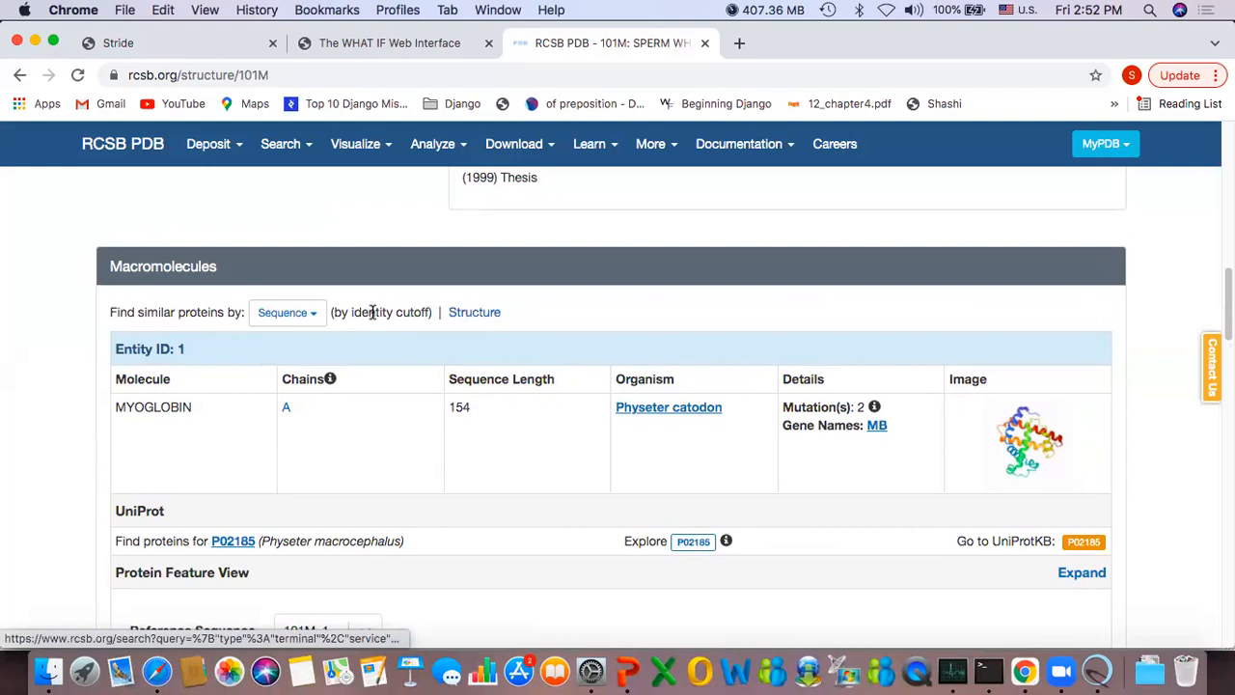
Step: Find proteins similar to 101M at a 100% sequence identity cutoff and review the matching entries
{"action": "left_click", "coordinate": [317, 318]}
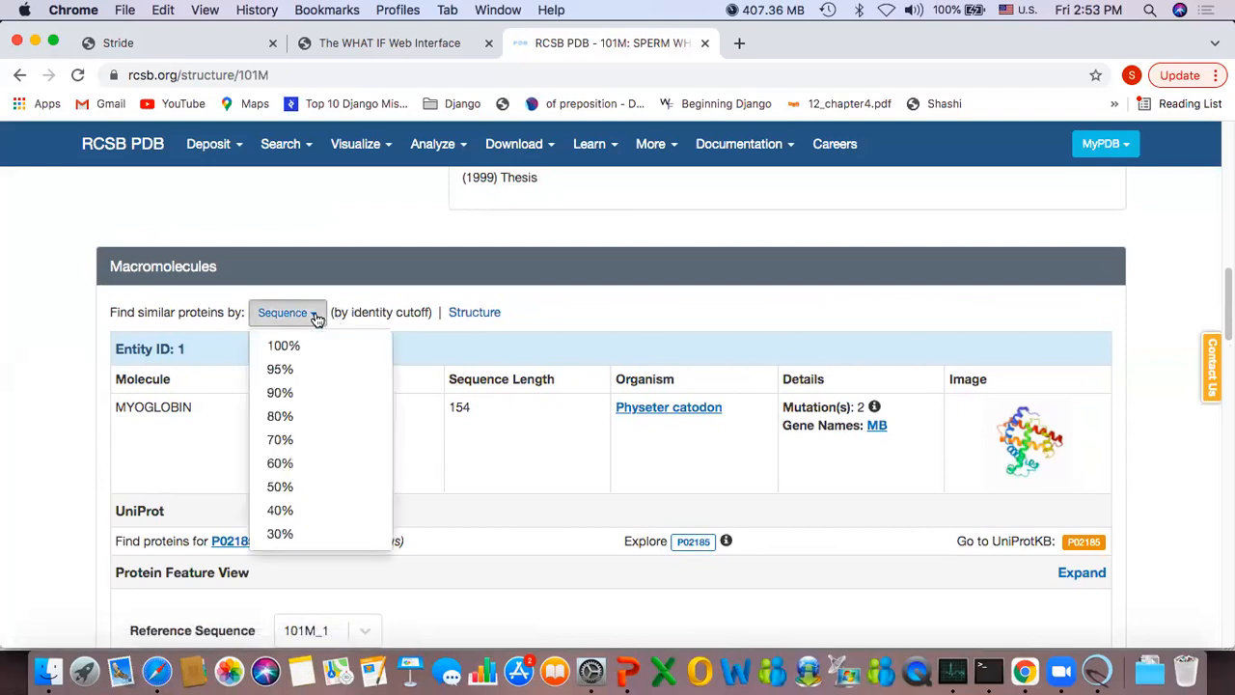
{"action": "left_click", "coordinate": [285, 346]}
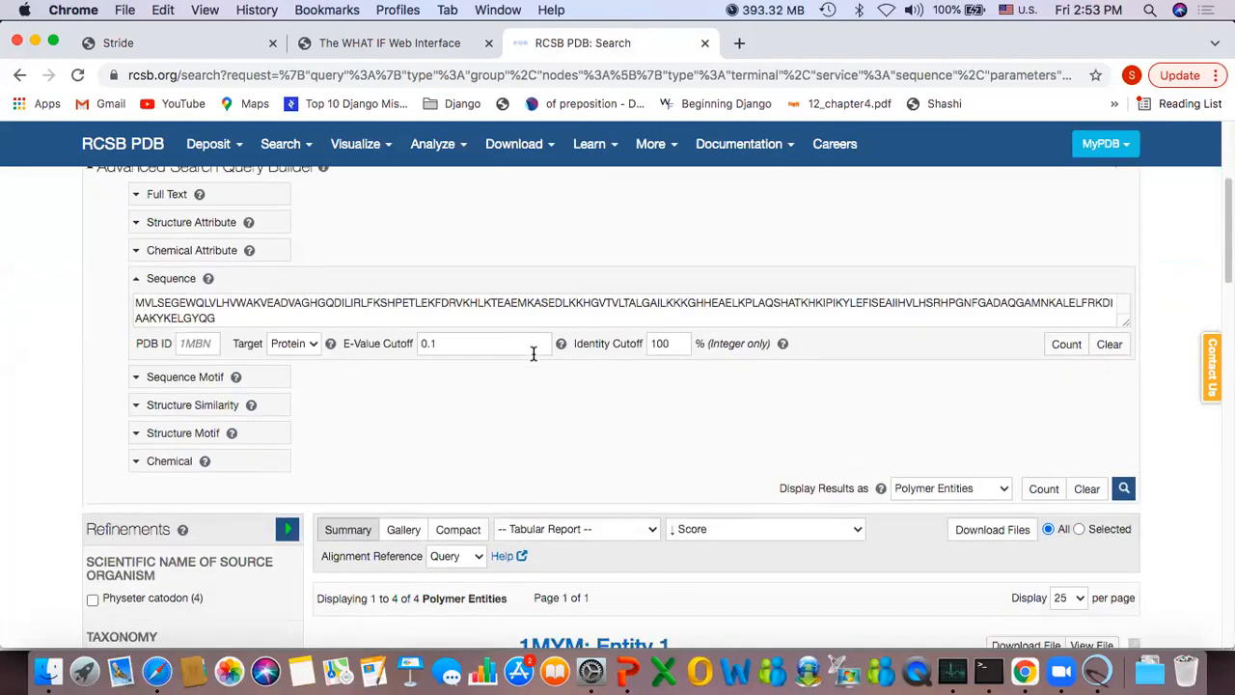
{"action": "scroll", "coordinate": [533, 354], "scroll_direction": "down", "scroll_amount": 5}
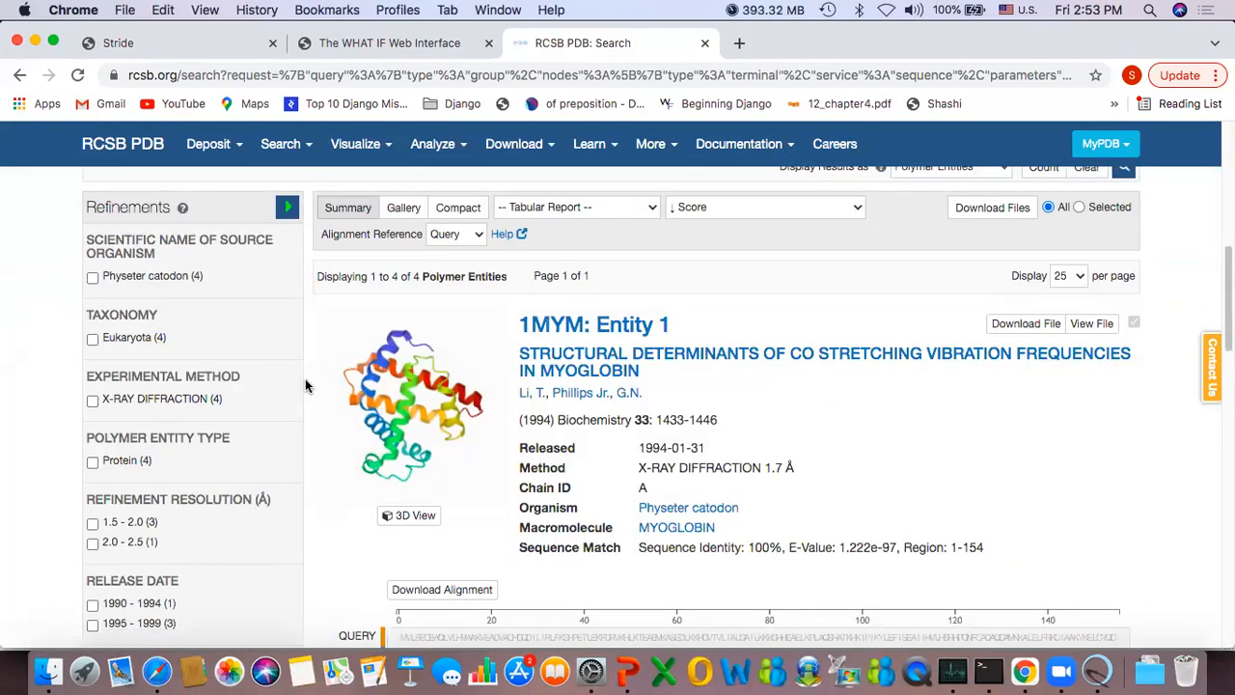
{"action": "scroll", "coordinate": [305, 386], "scroll_direction": "down", "scroll_amount": 1}
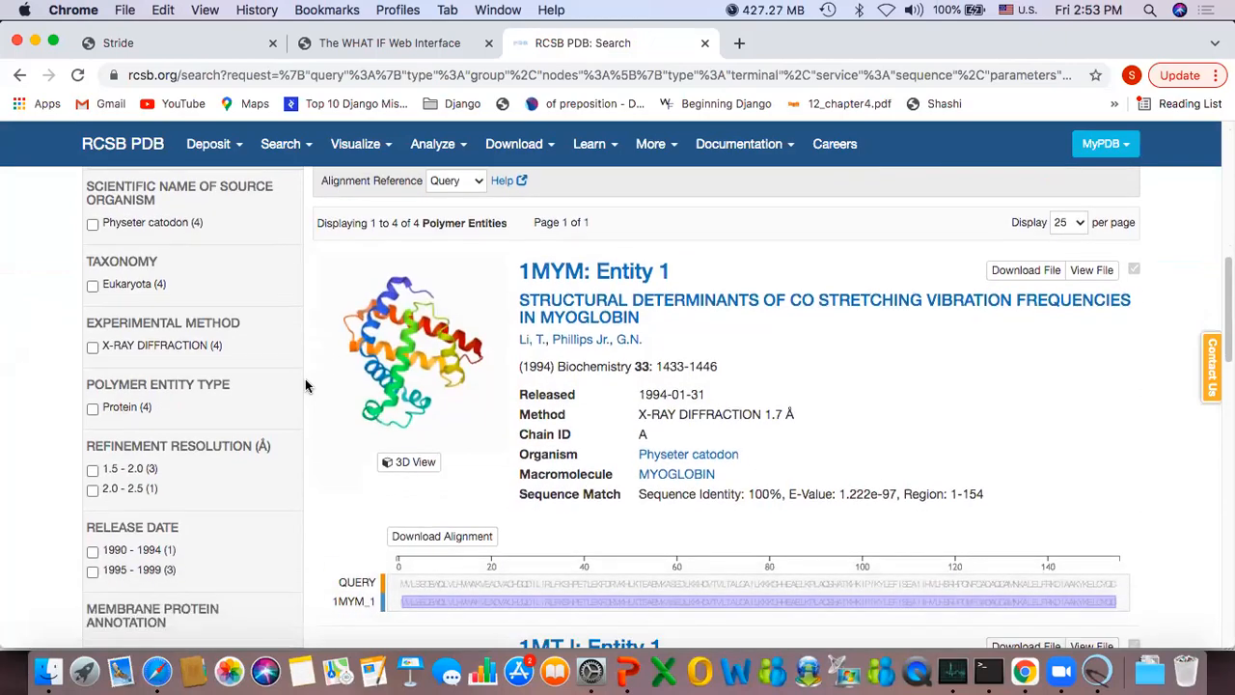
{"action": "scroll", "coordinate": [305, 386], "scroll_direction": "down", "scroll_amount": 15}
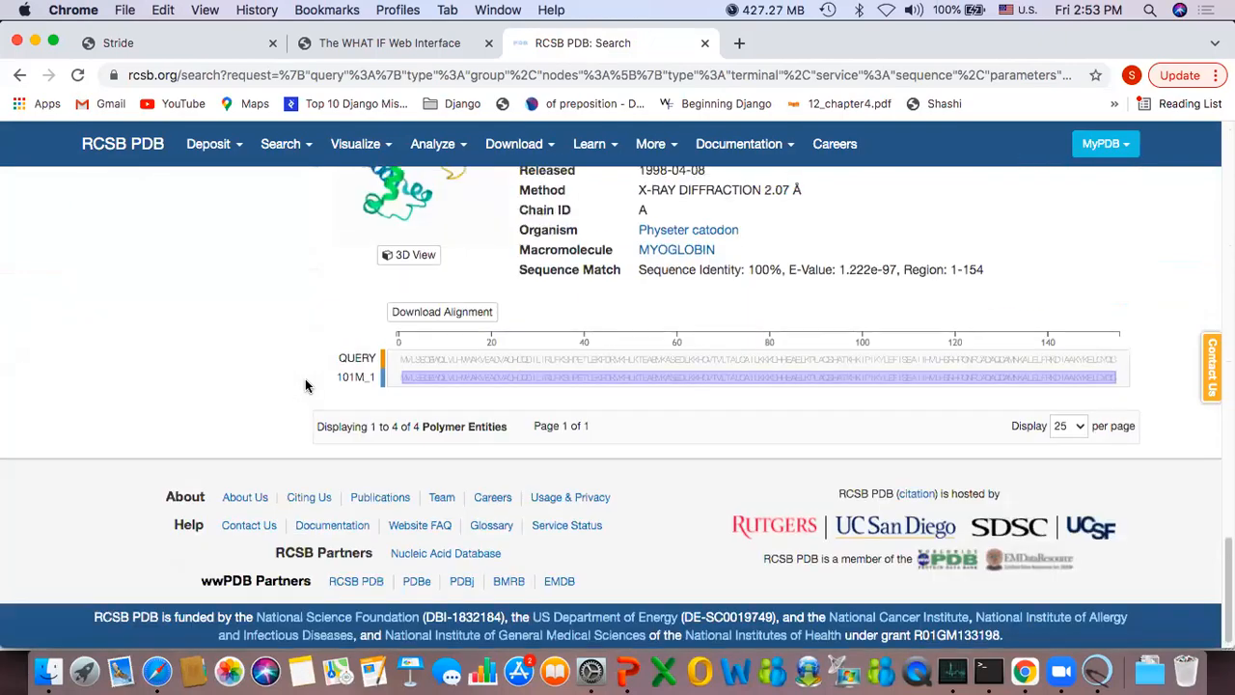
{"action": "scroll", "coordinate": [305, 386], "scroll_direction": "up", "scroll_amount": 20}
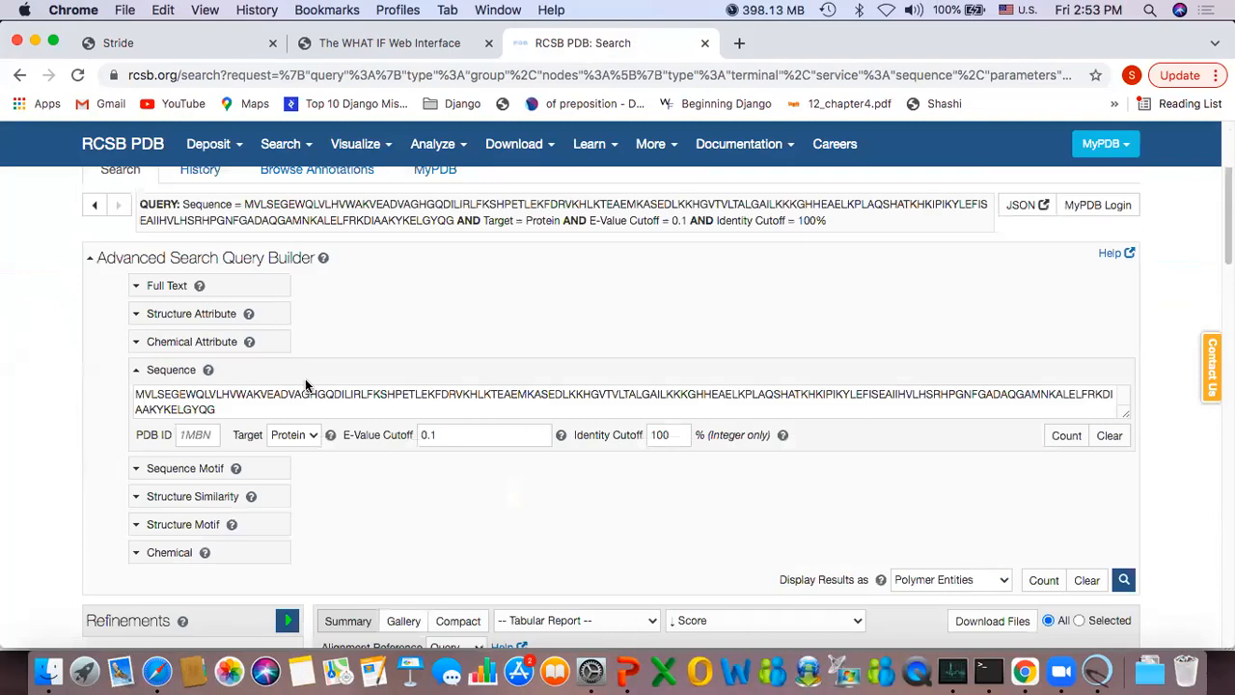
{"action": "scroll", "coordinate": [305, 386], "scroll_direction": "up", "scroll_amount": 3}
{"action": "scroll", "coordinate": [305, 385], "scroll_direction": "down", "scroll_amount": 10}
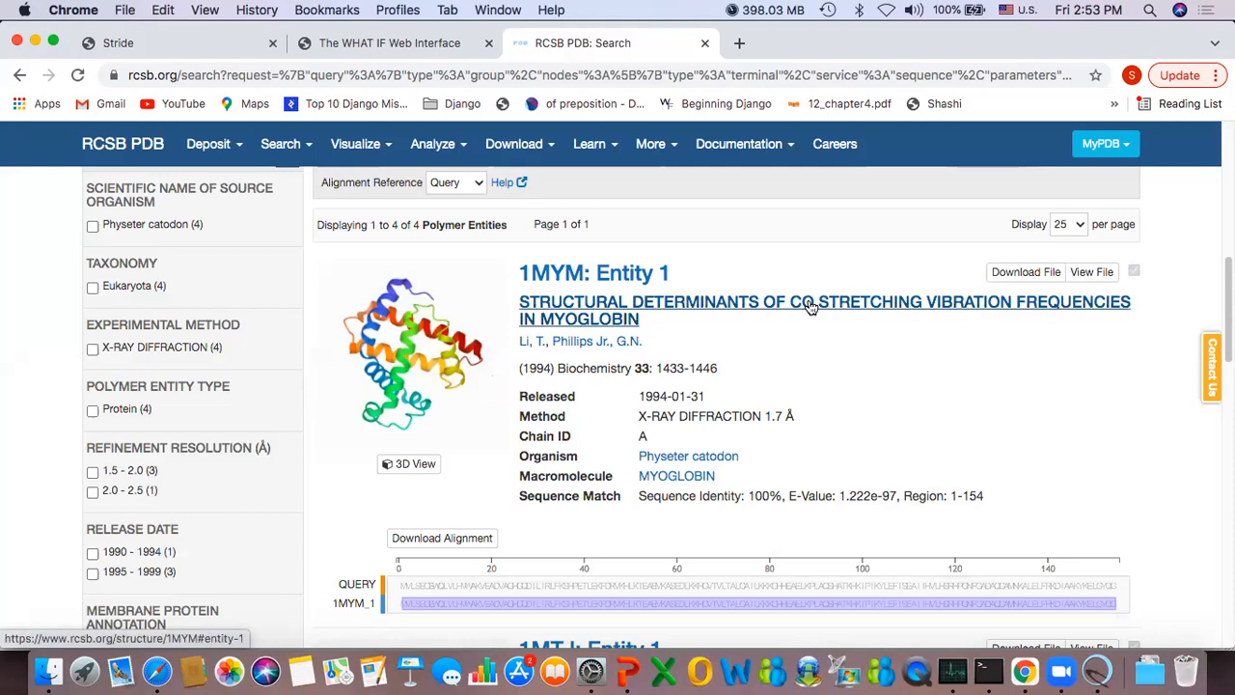
{"action": "key", "text": "super+Tab"}
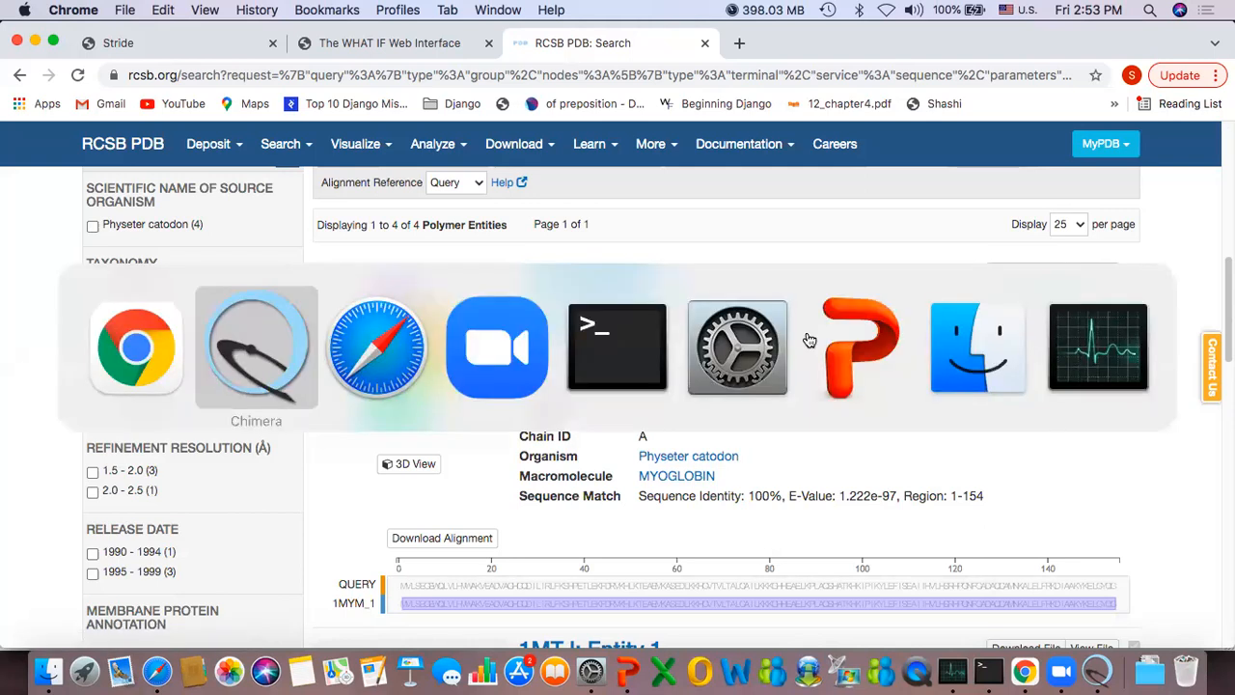
{"action": "key", "text": "super+Tab"}
{"action": "key", "text": "super+Tab"}
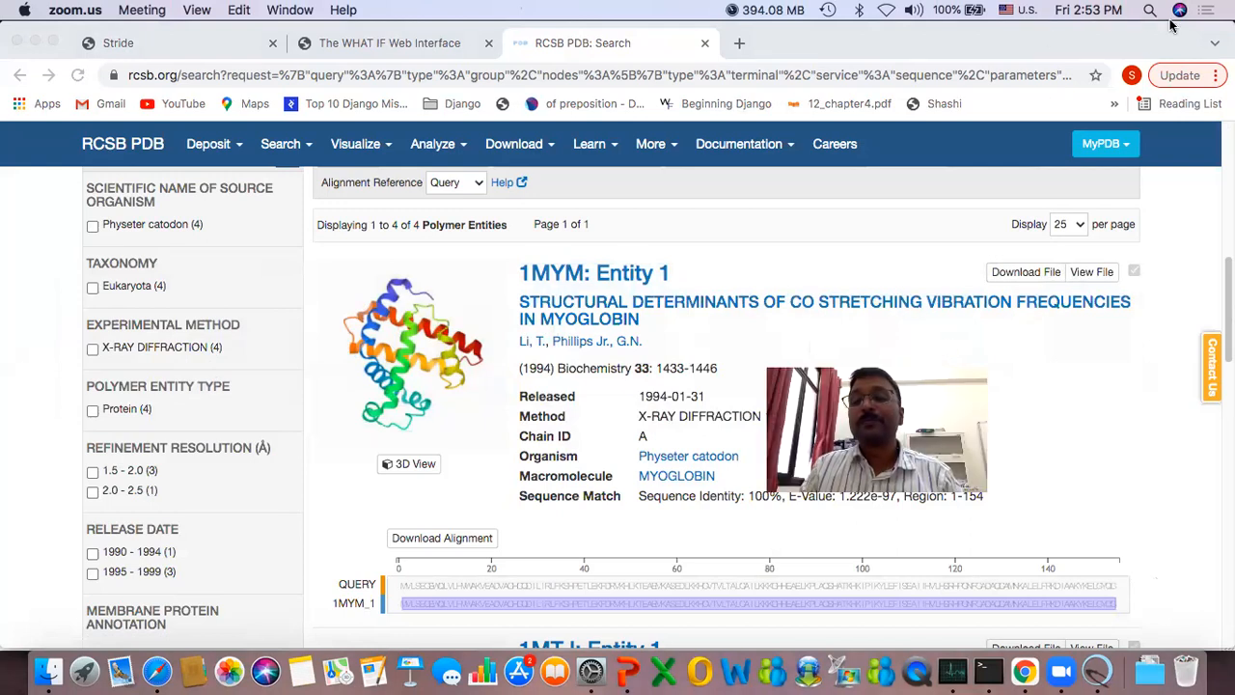
{"action": "key", "text": "super+Tab"}
{"action": "key", "text": "super+Tab"}
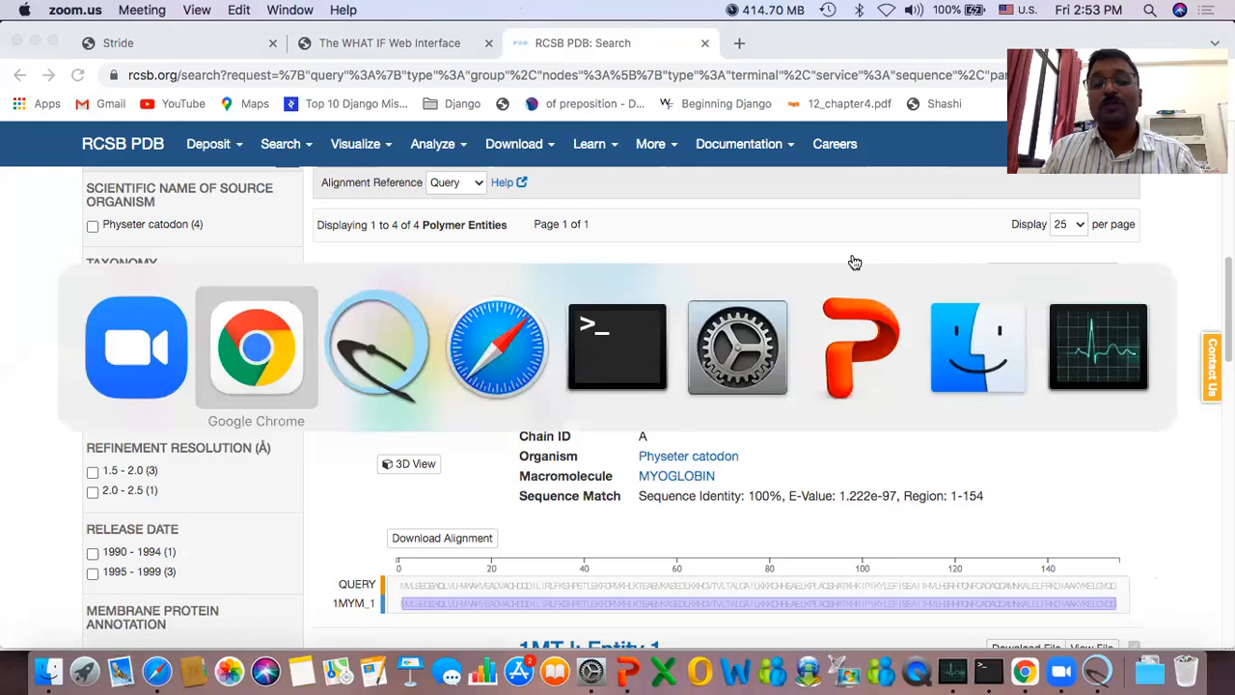